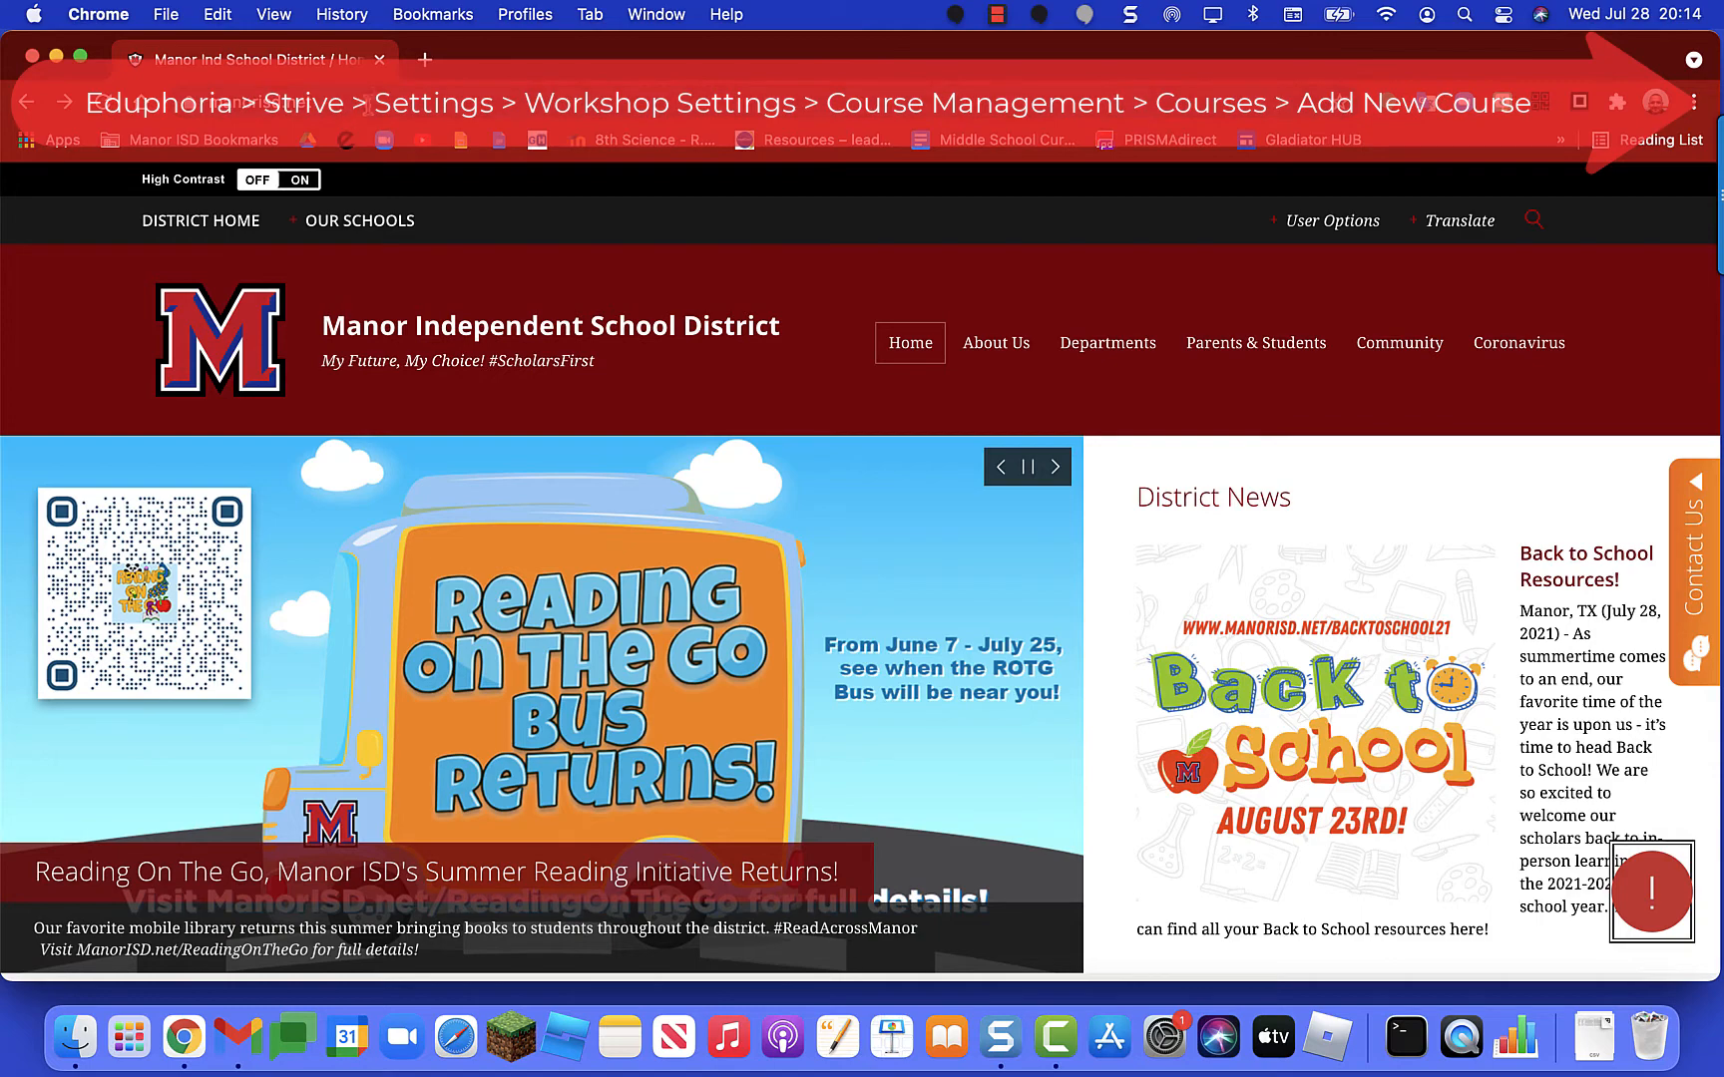
# Step: Scroll the Manor ISD home page down to the service tiles row showing Staff
pyautogui.scroll(-3, 691, 571)
pyautogui.scroll(-5, 691, 570)
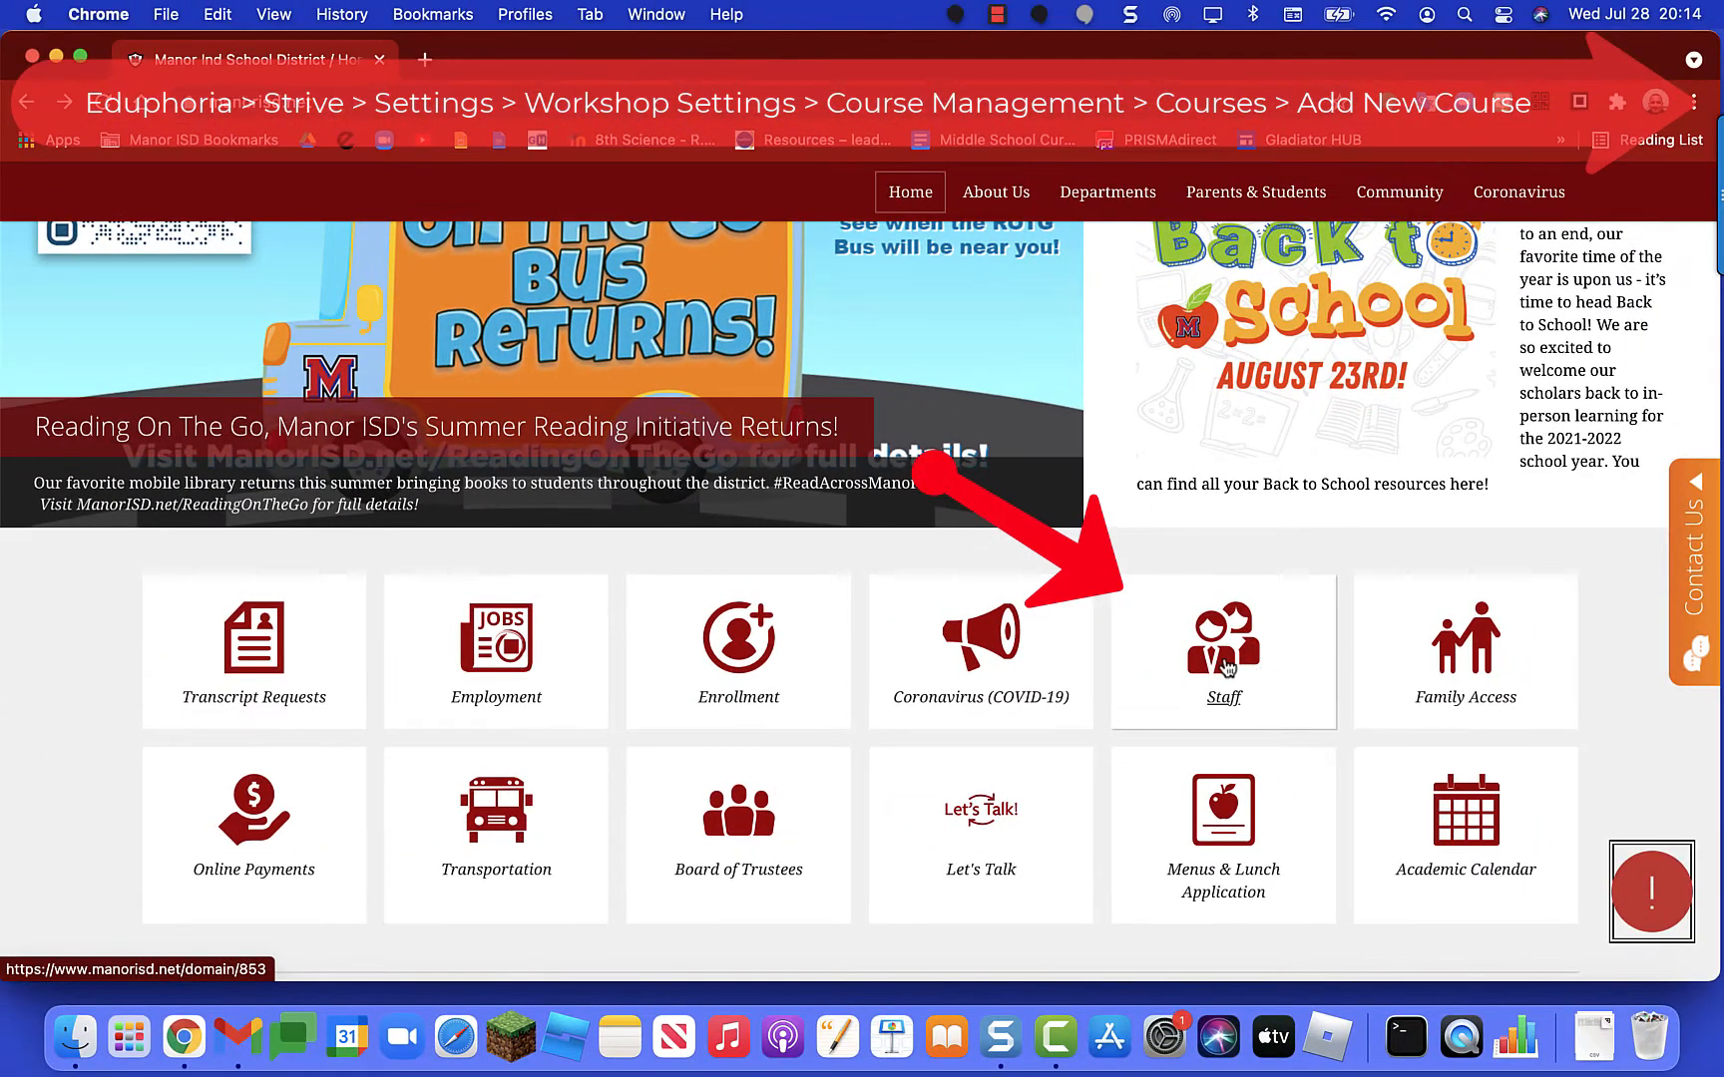
# Step: From the Staff tile's Quick Links page, open the Eduphoria link in a new tab
pyautogui.click(1229, 670)
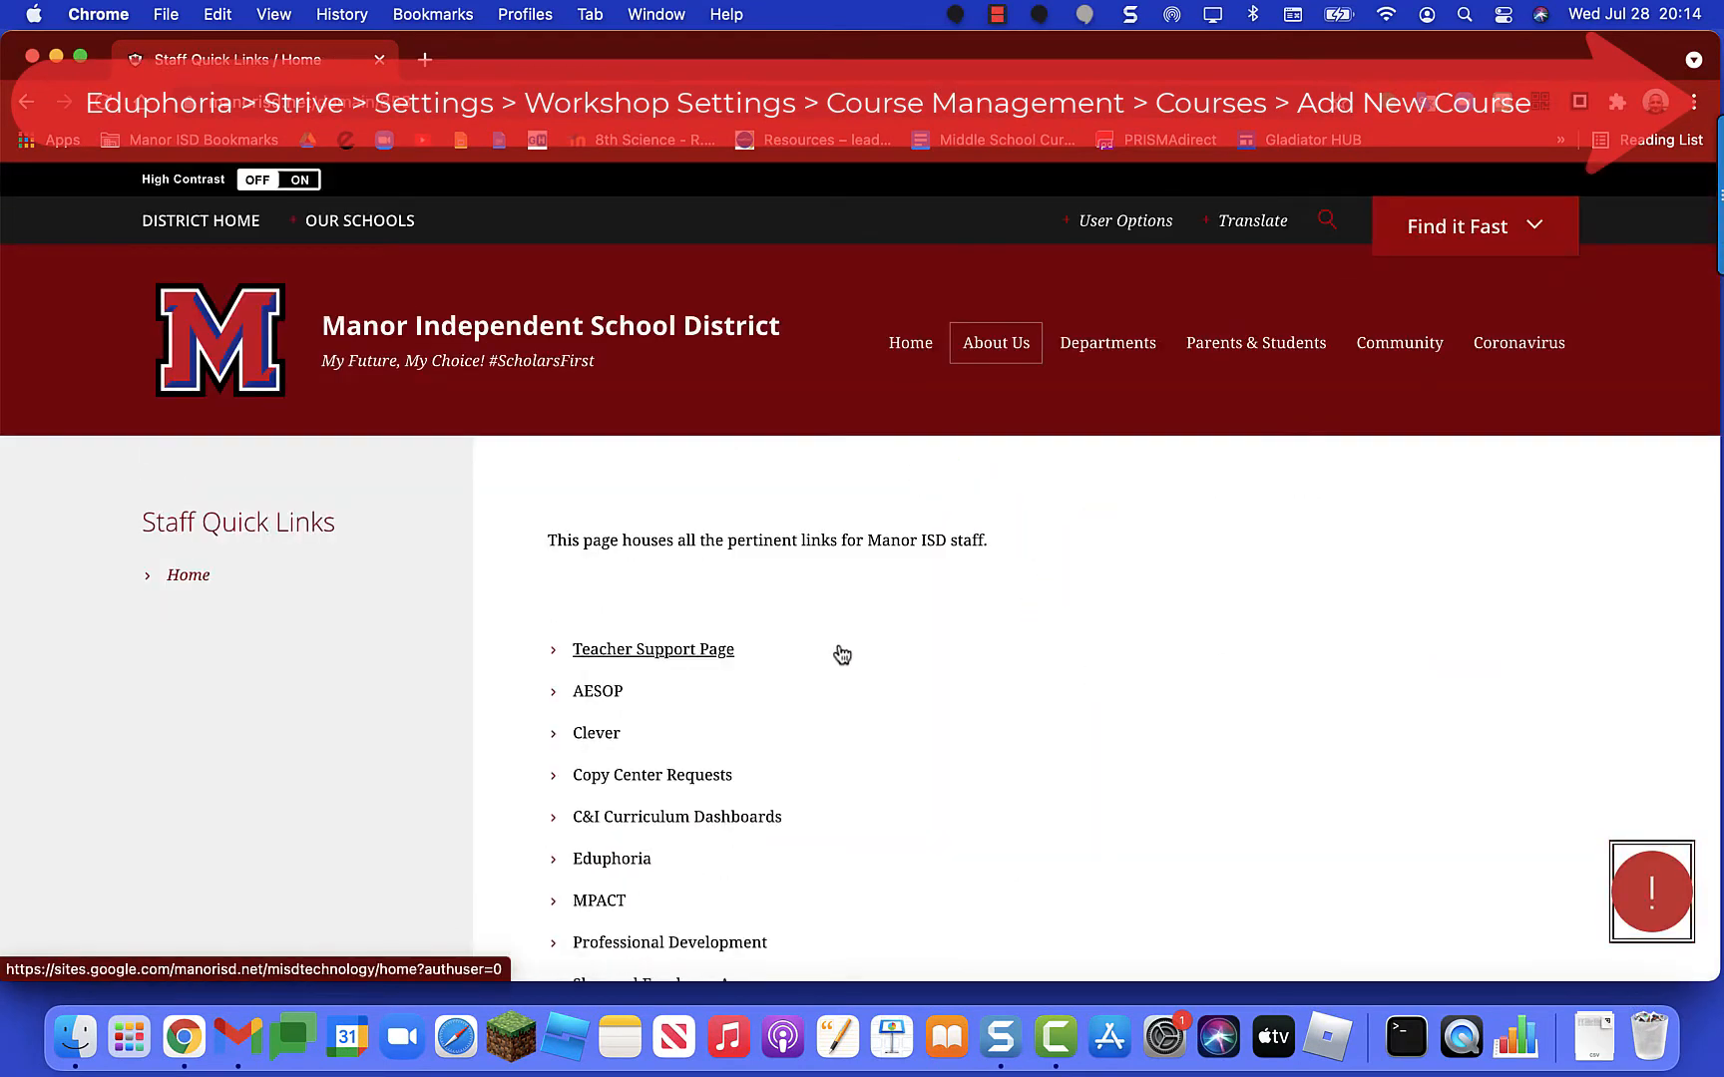
pyautogui.scroll(-5, 839, 655)
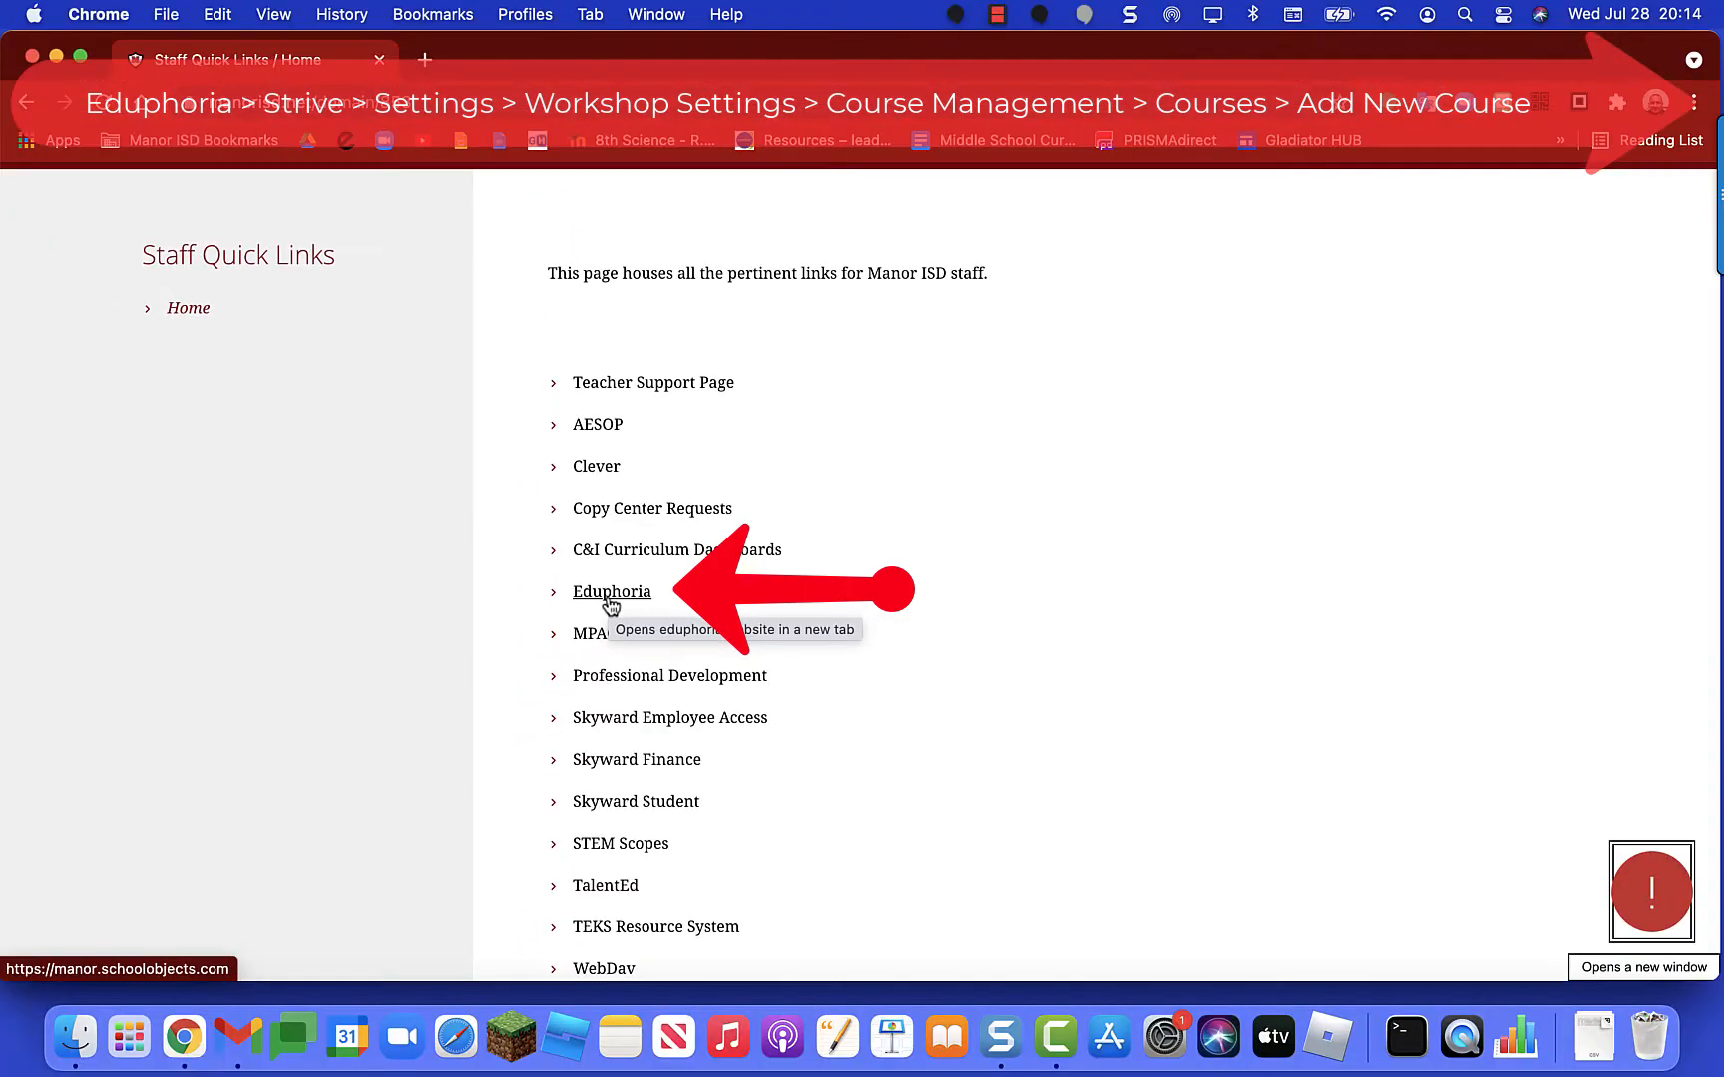
pyautogui.click(610, 594)
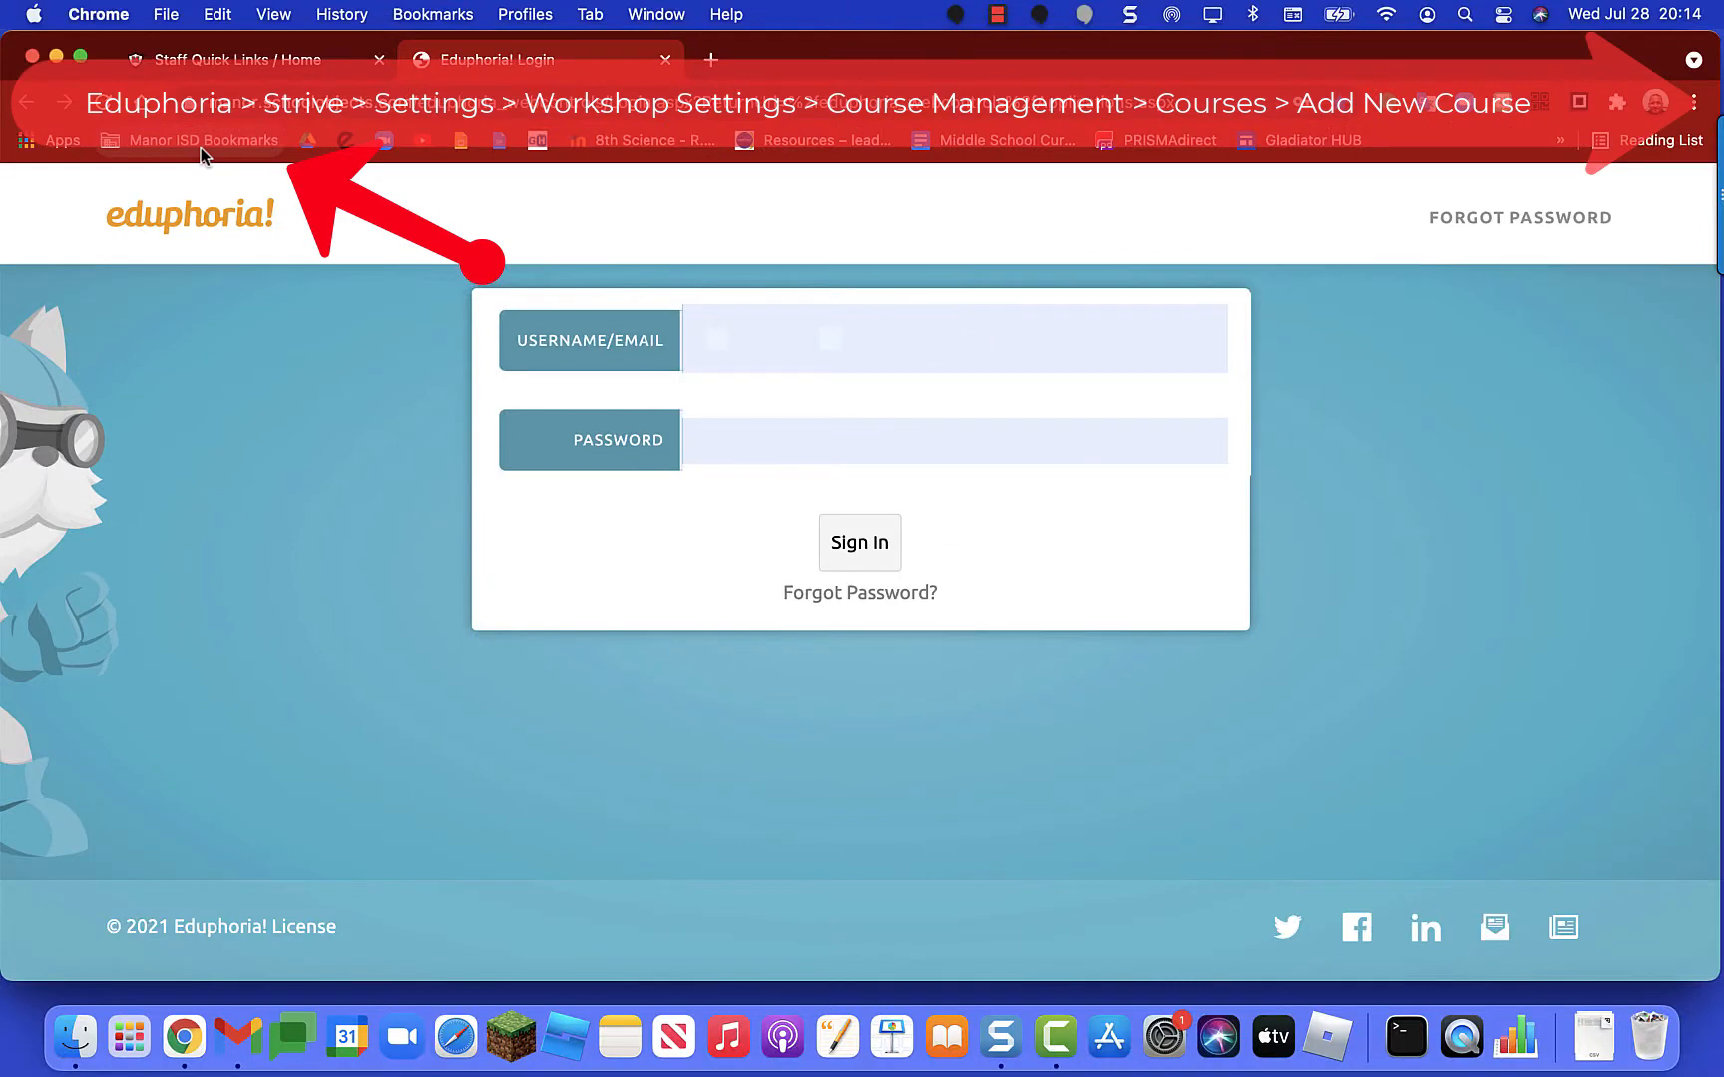
# Step: Sign in to Eduphoria from the Manor ISD bookmark, zoom to 110%, and open Strive
pyautogui.click(200, 145)
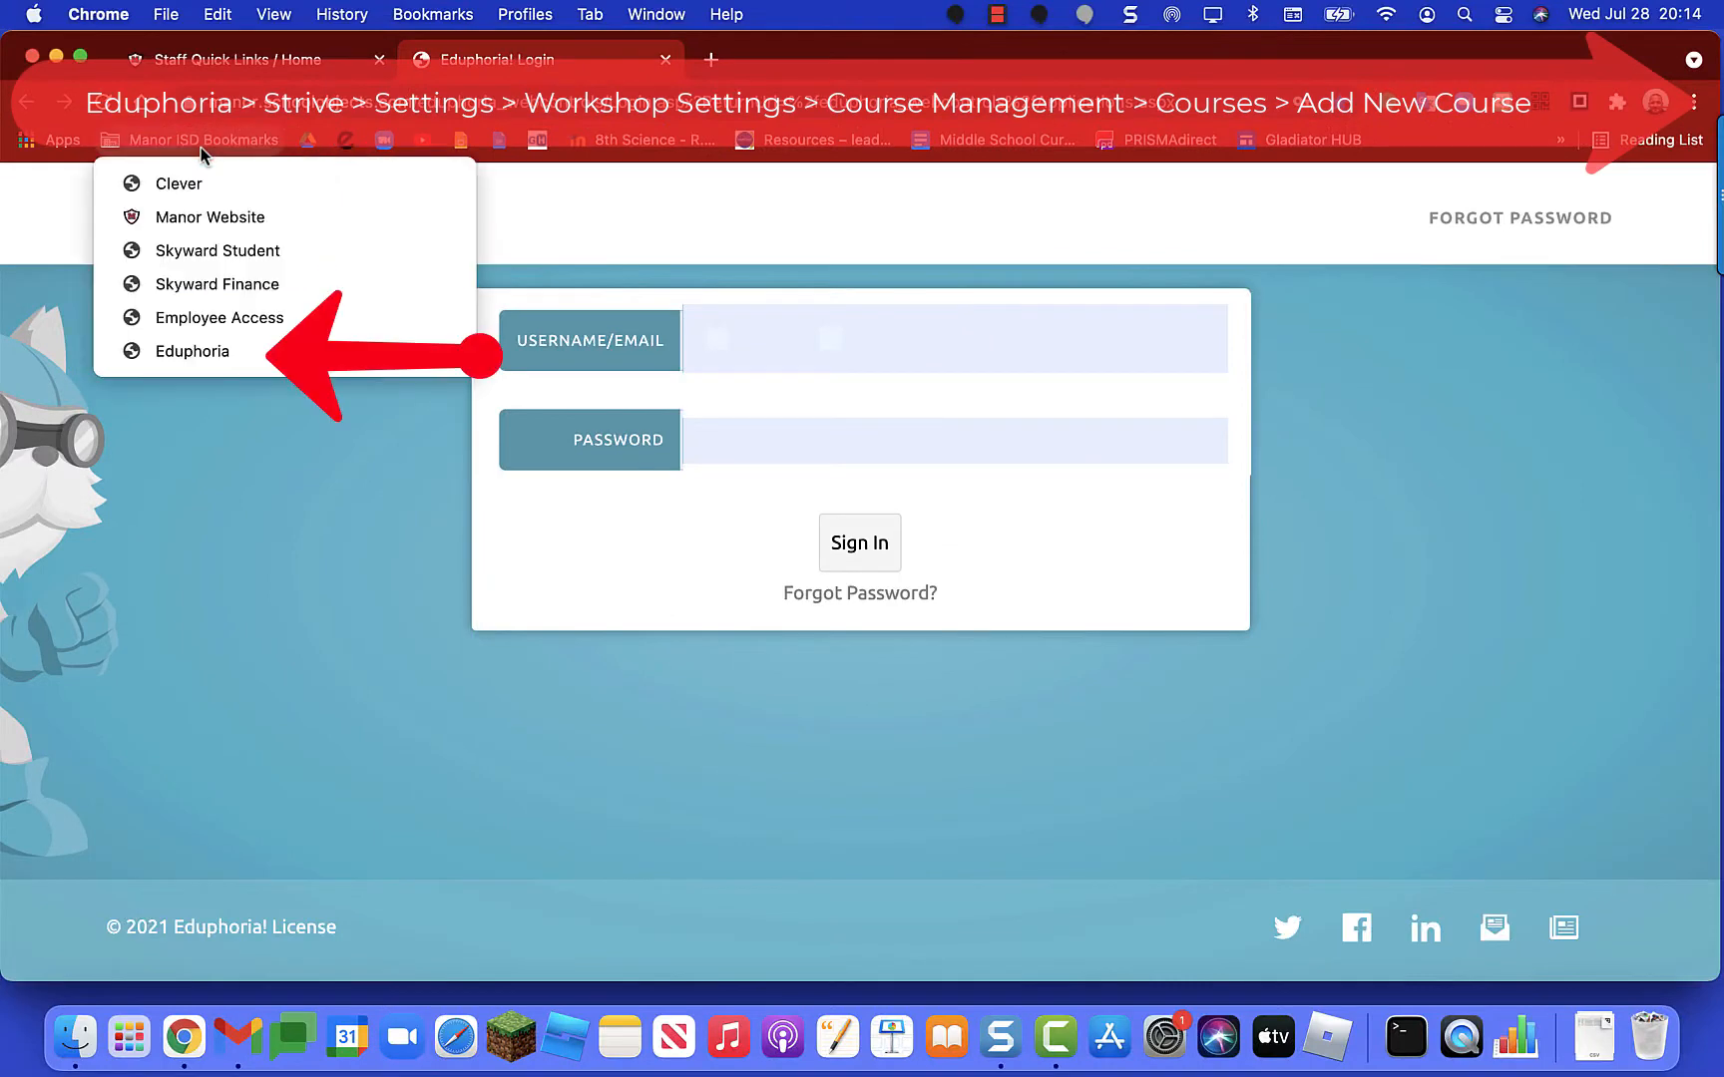
pyautogui.click(196, 357)
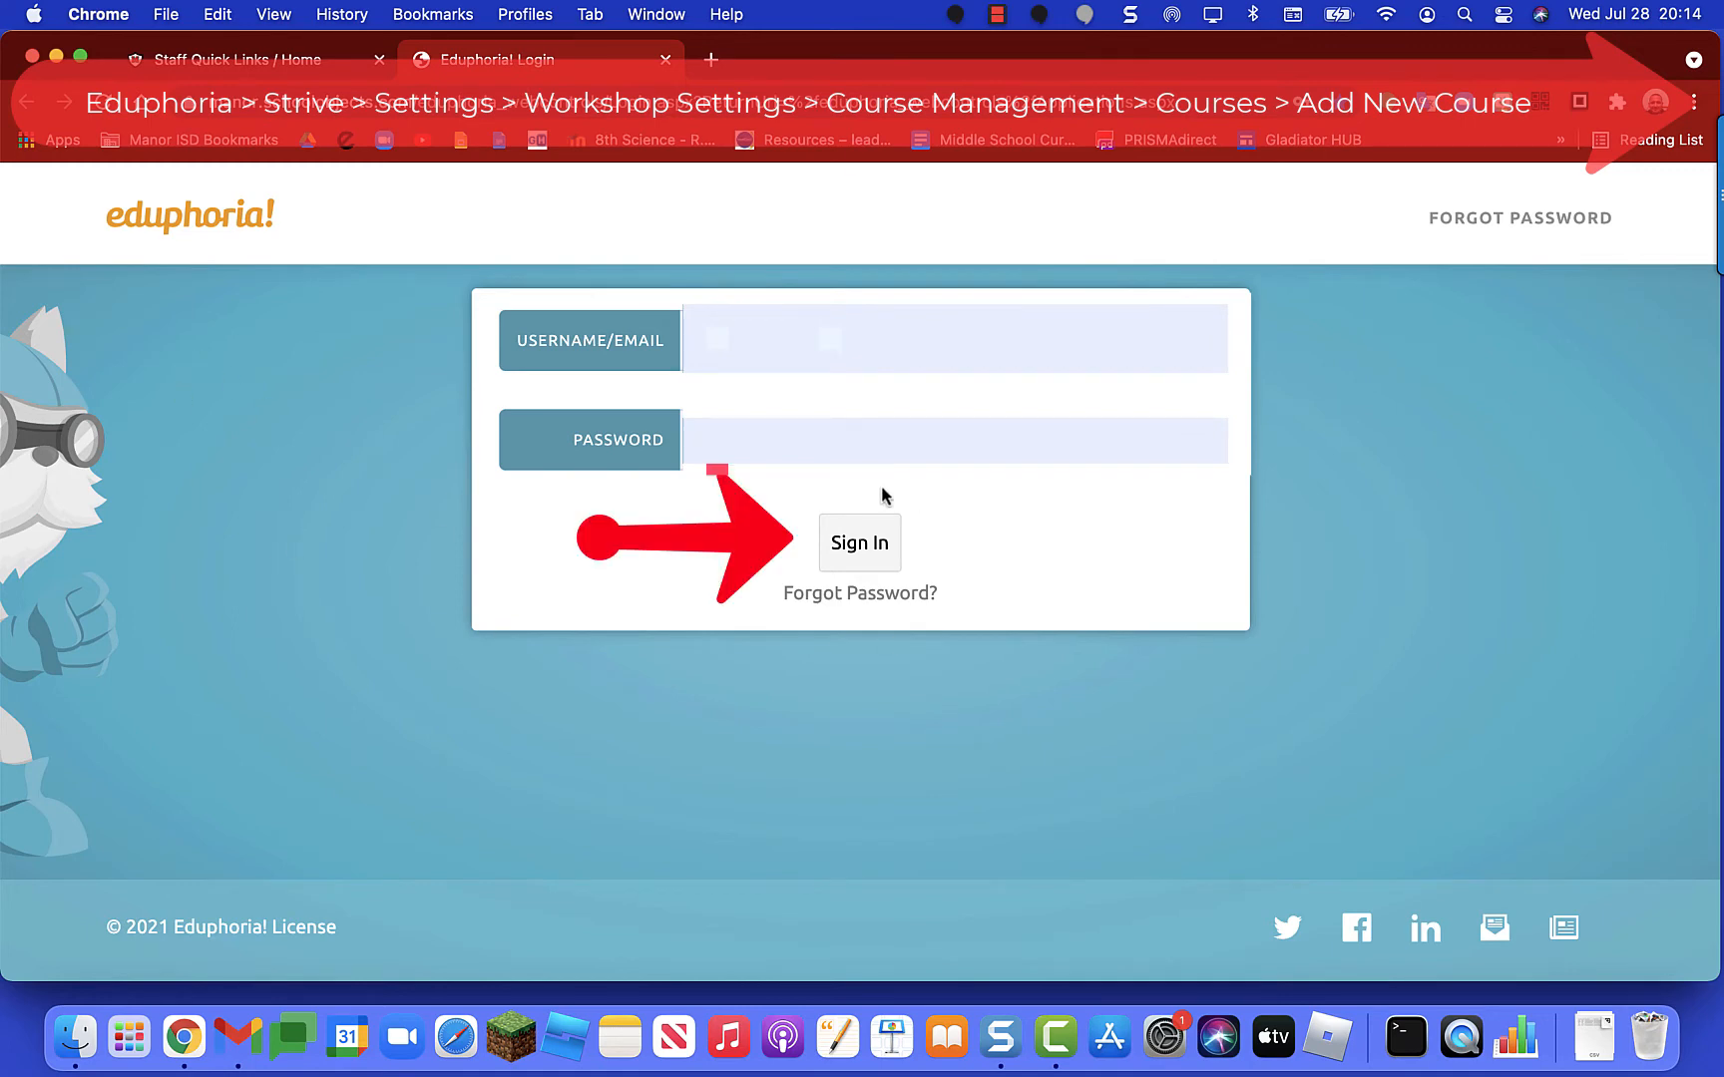
pyautogui.click(860, 543)
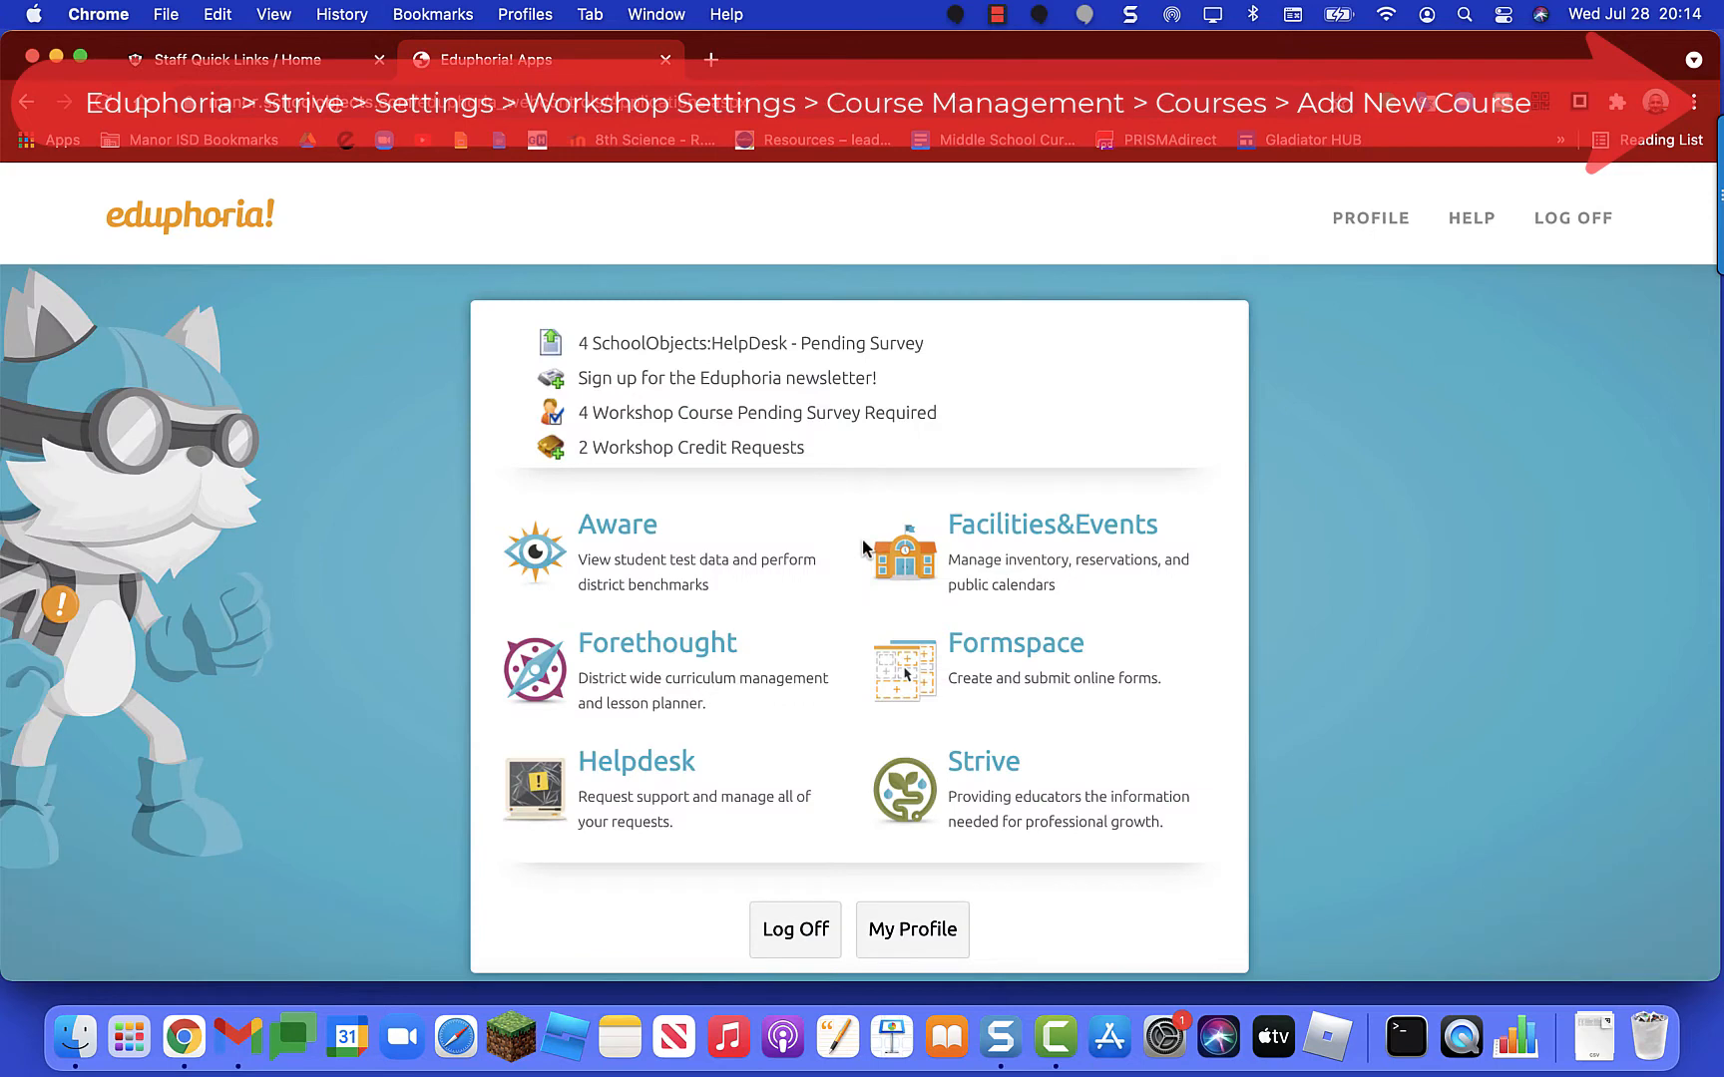
pyautogui.scroll(-2, 862, 540)
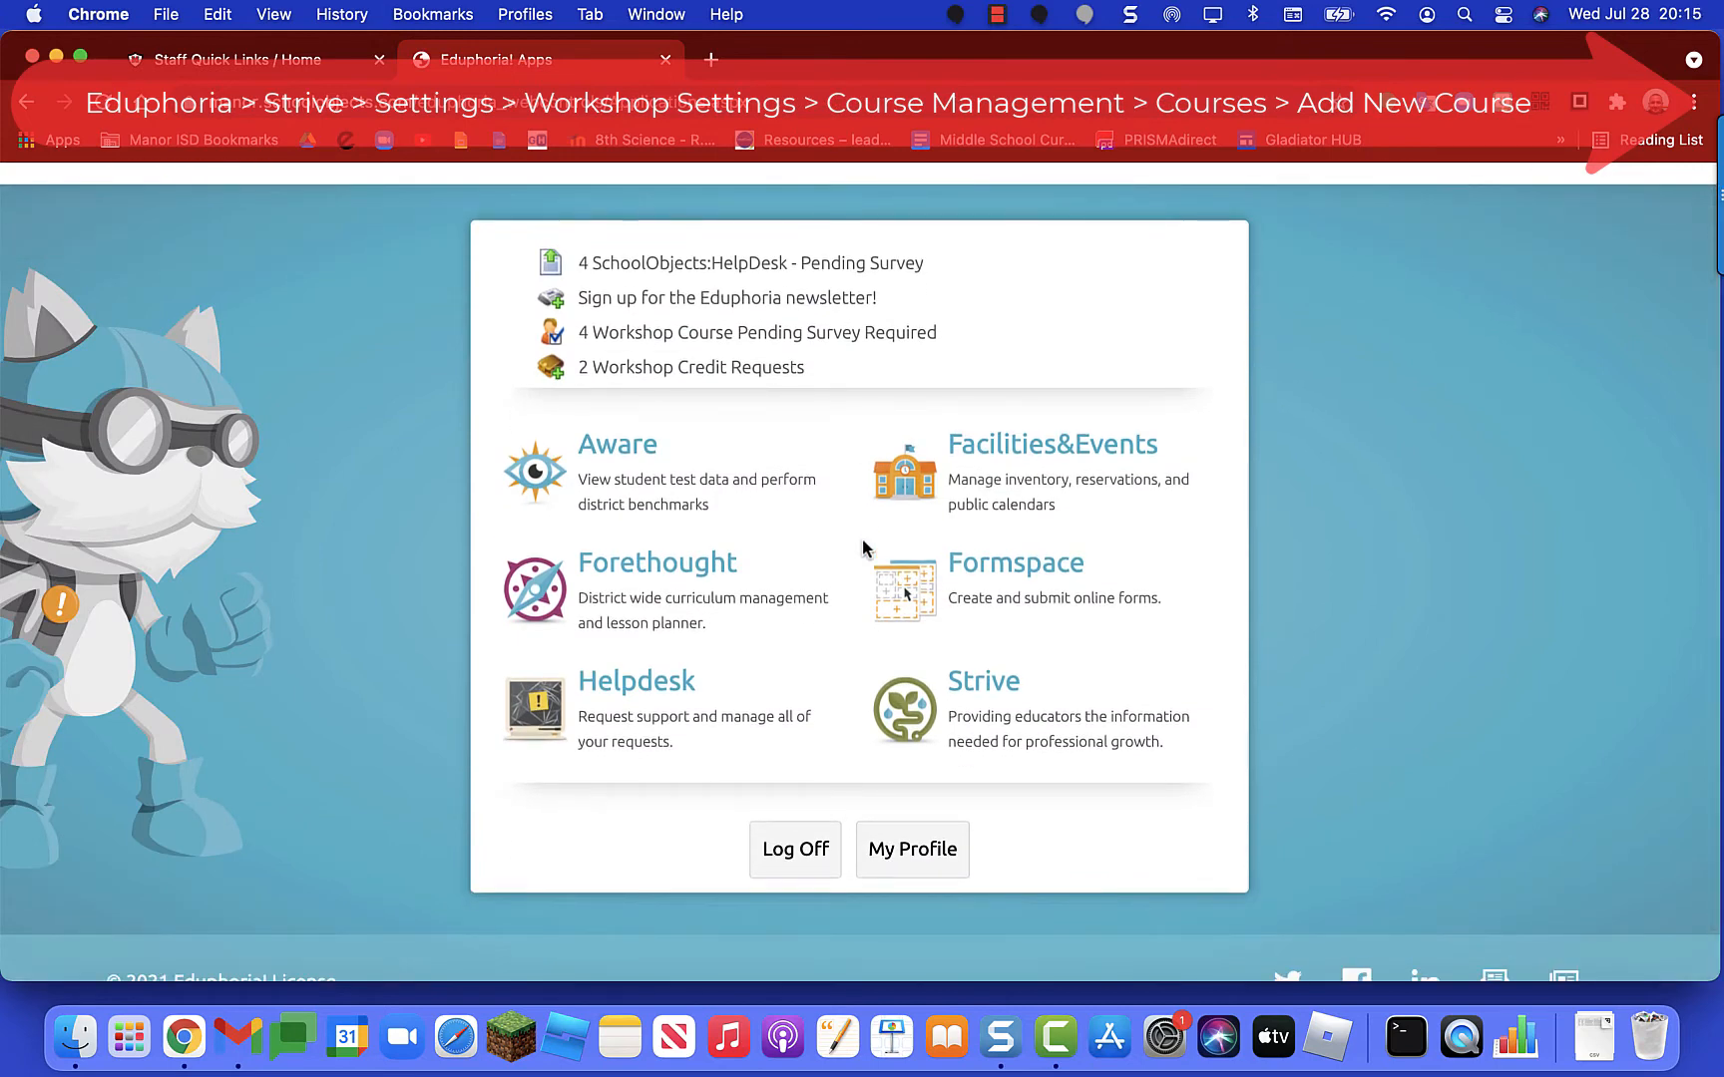
pyautogui.press('super+equal')
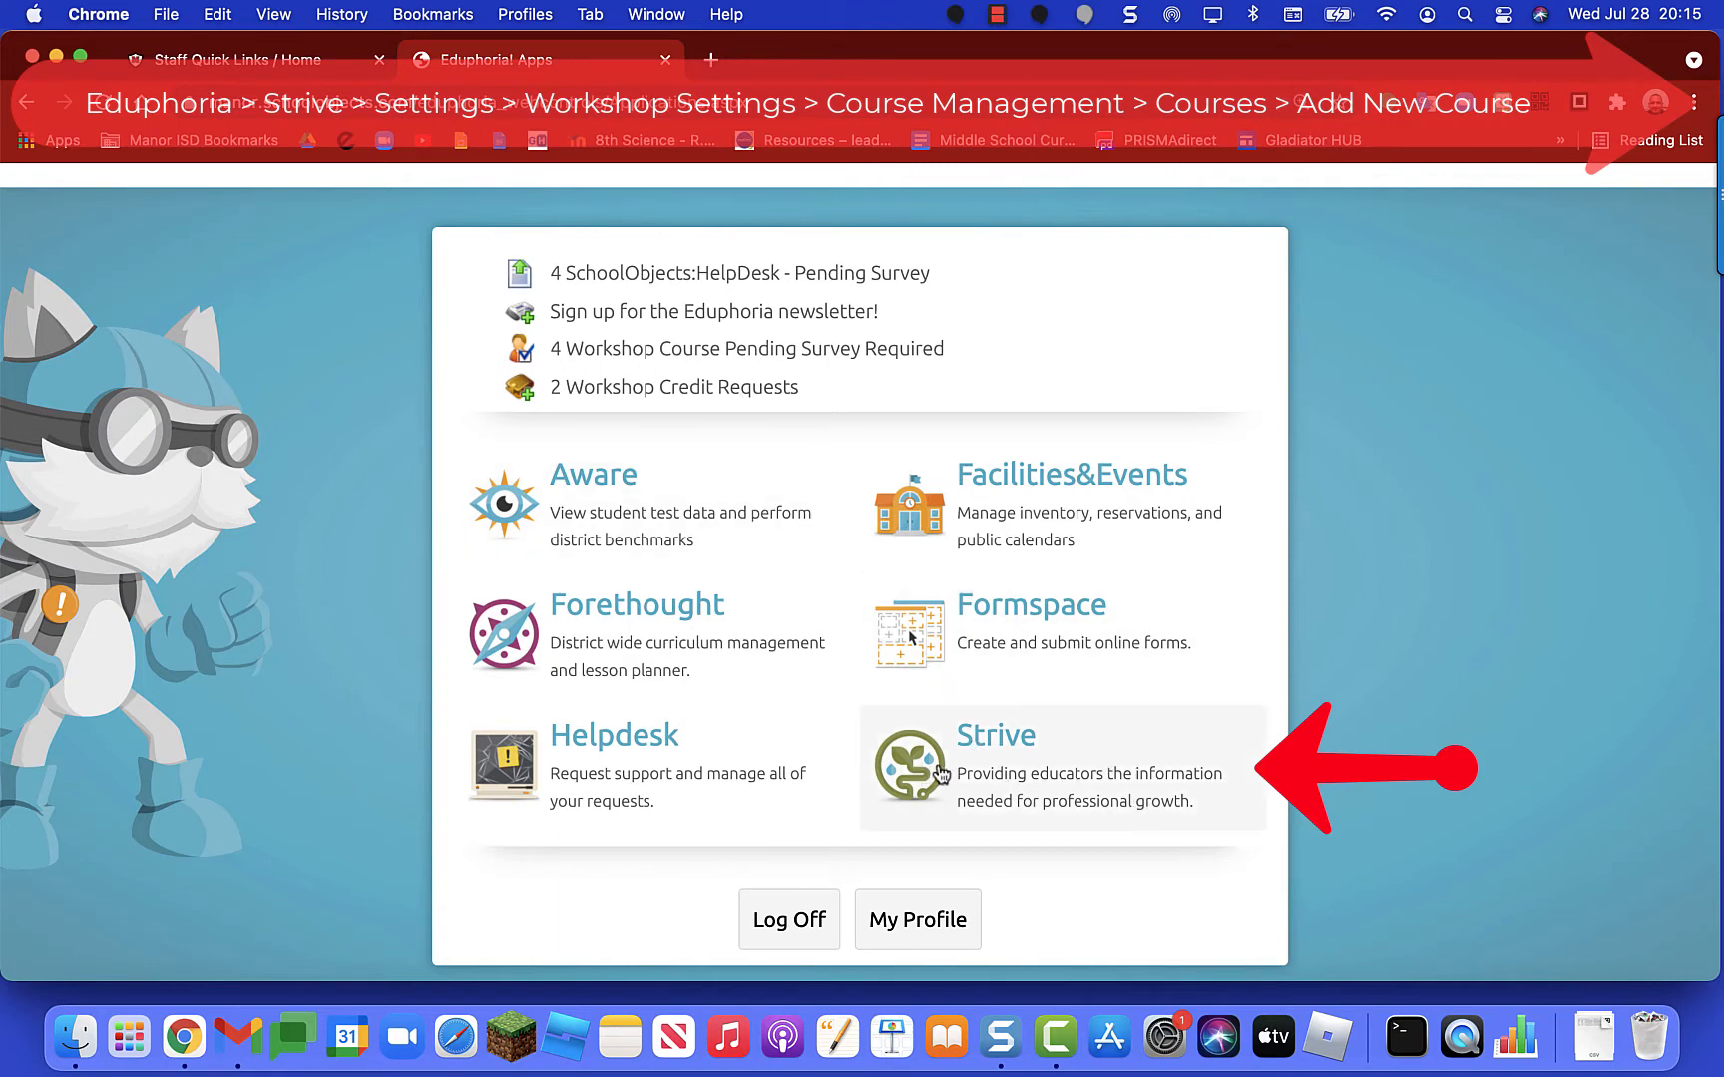
pyautogui.click(1056, 774)
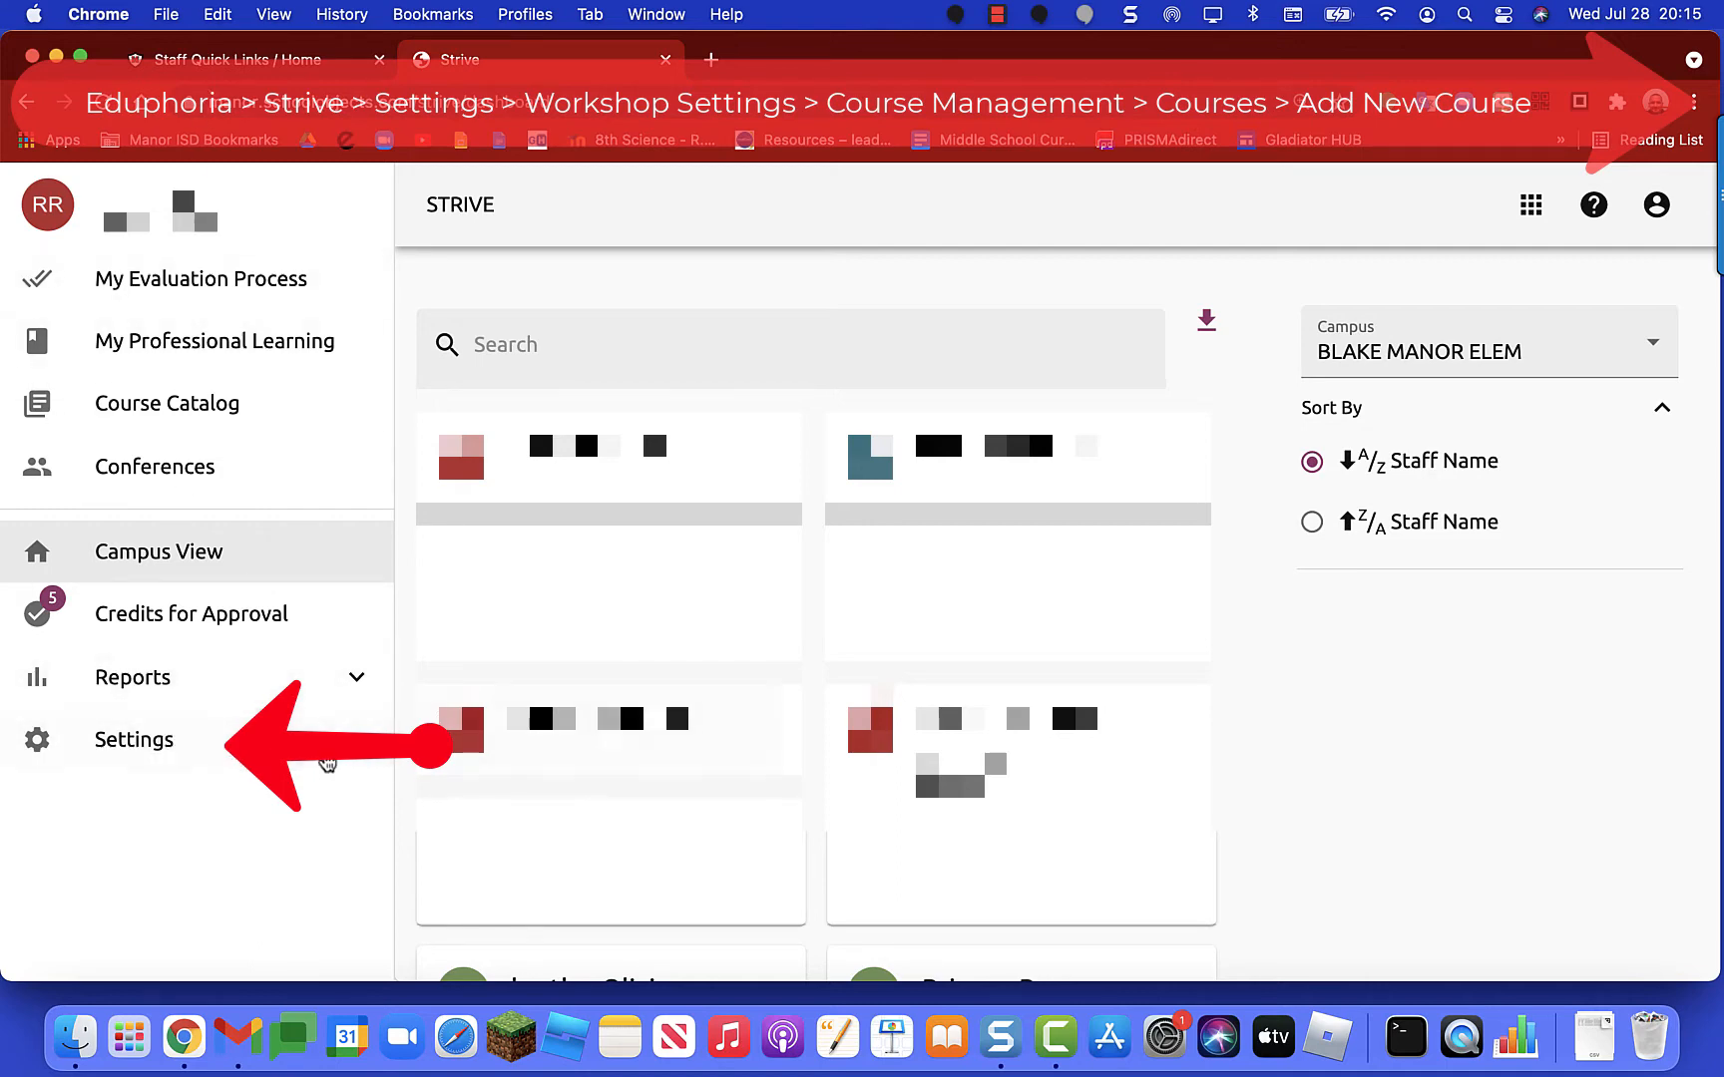
# Step: Go to Settings > Workshop Settings to reach the Management Tools page
pyautogui.click(155, 763)
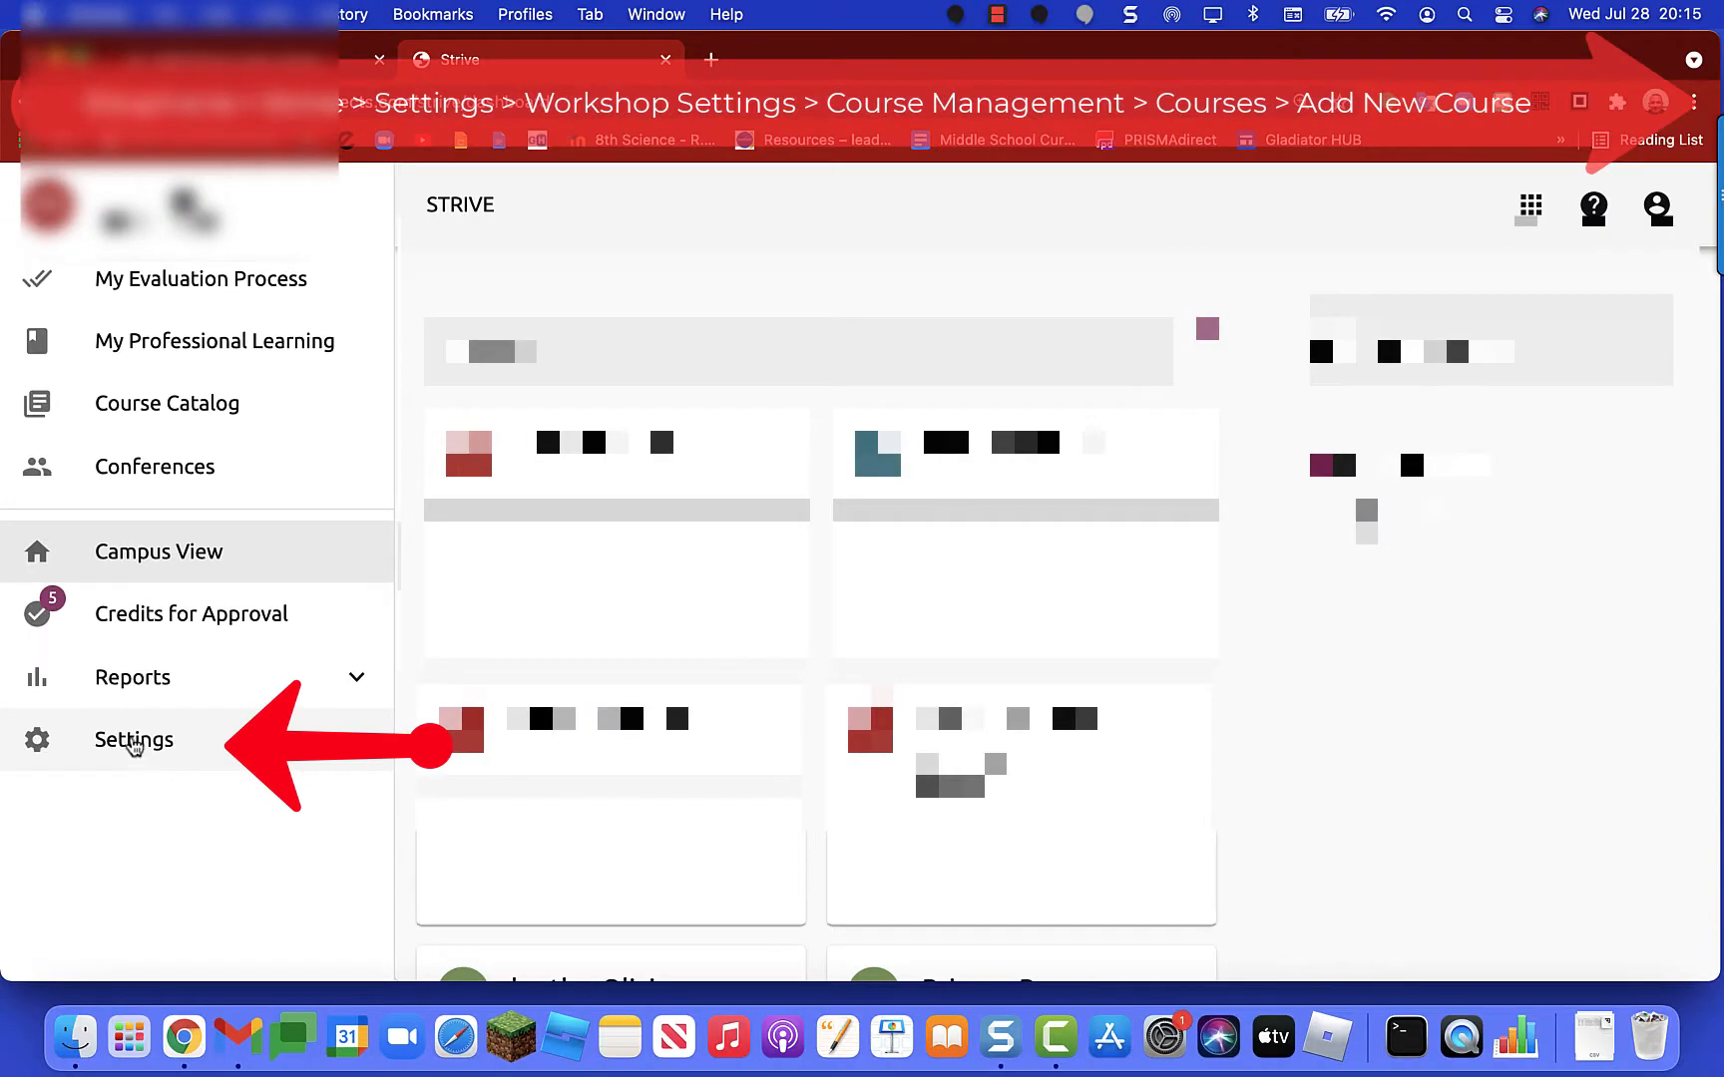
pyautogui.click(122, 740)
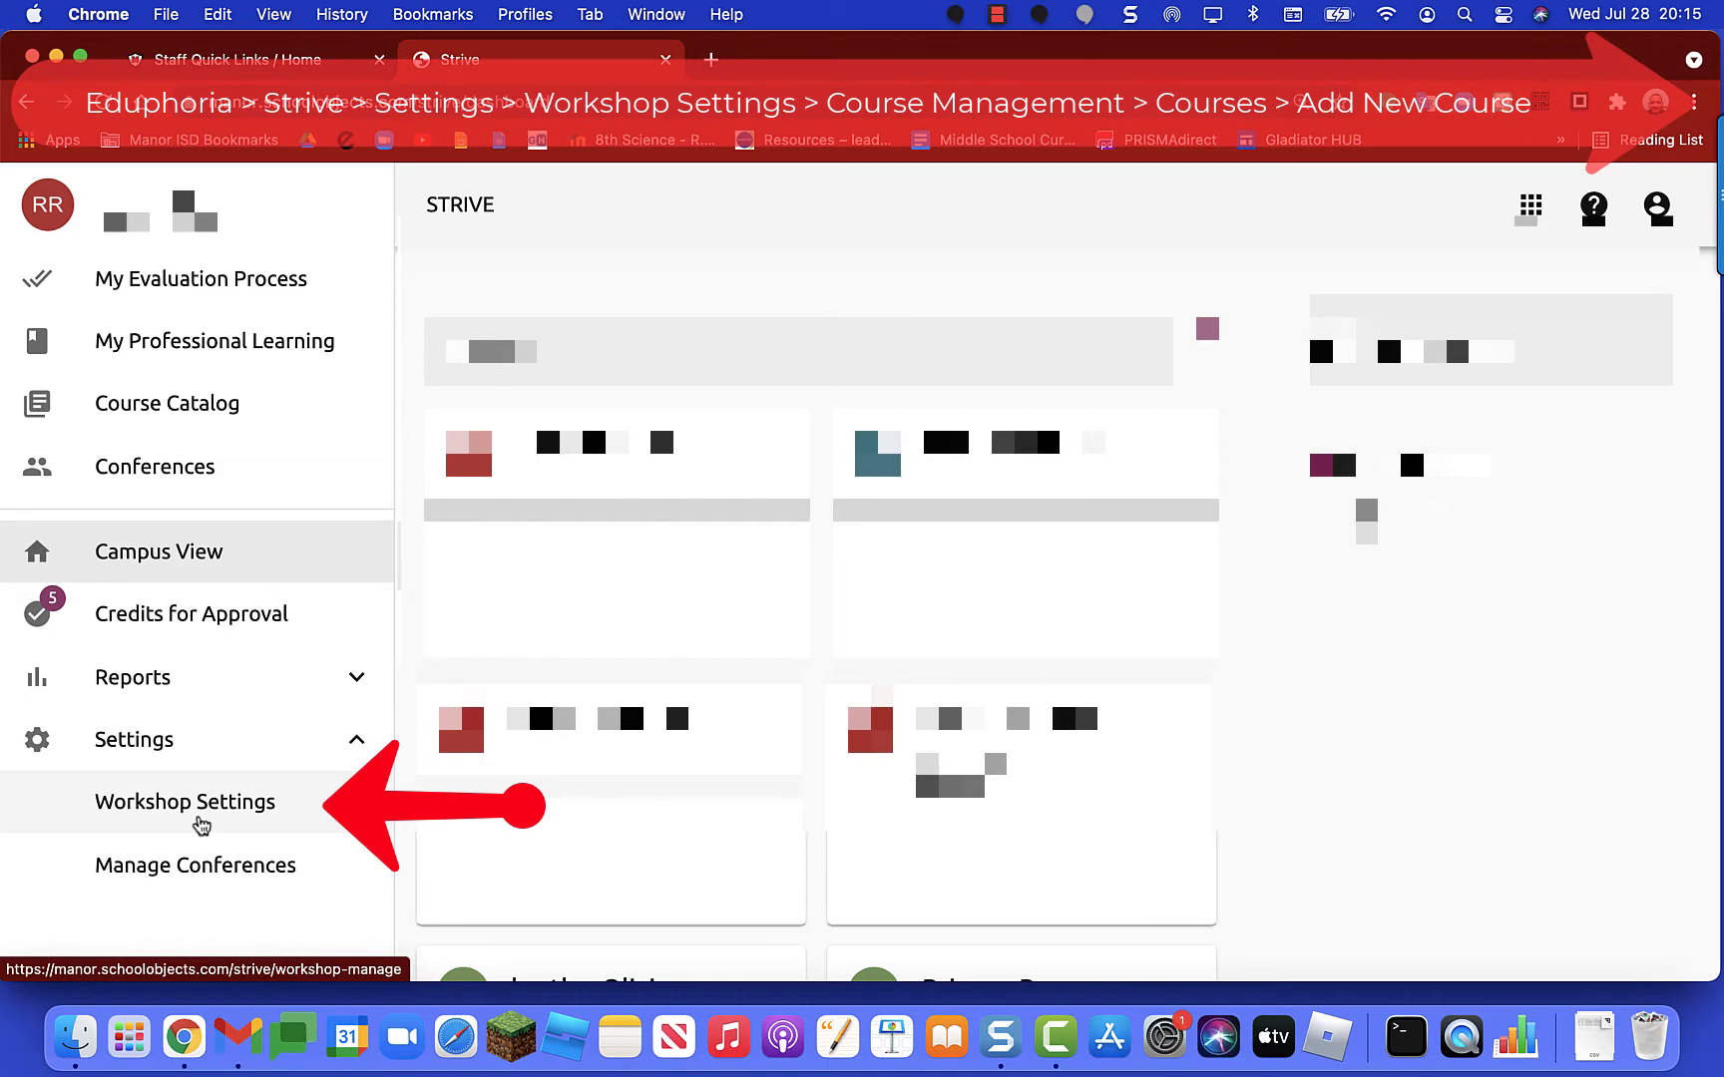
pyautogui.click(199, 827)
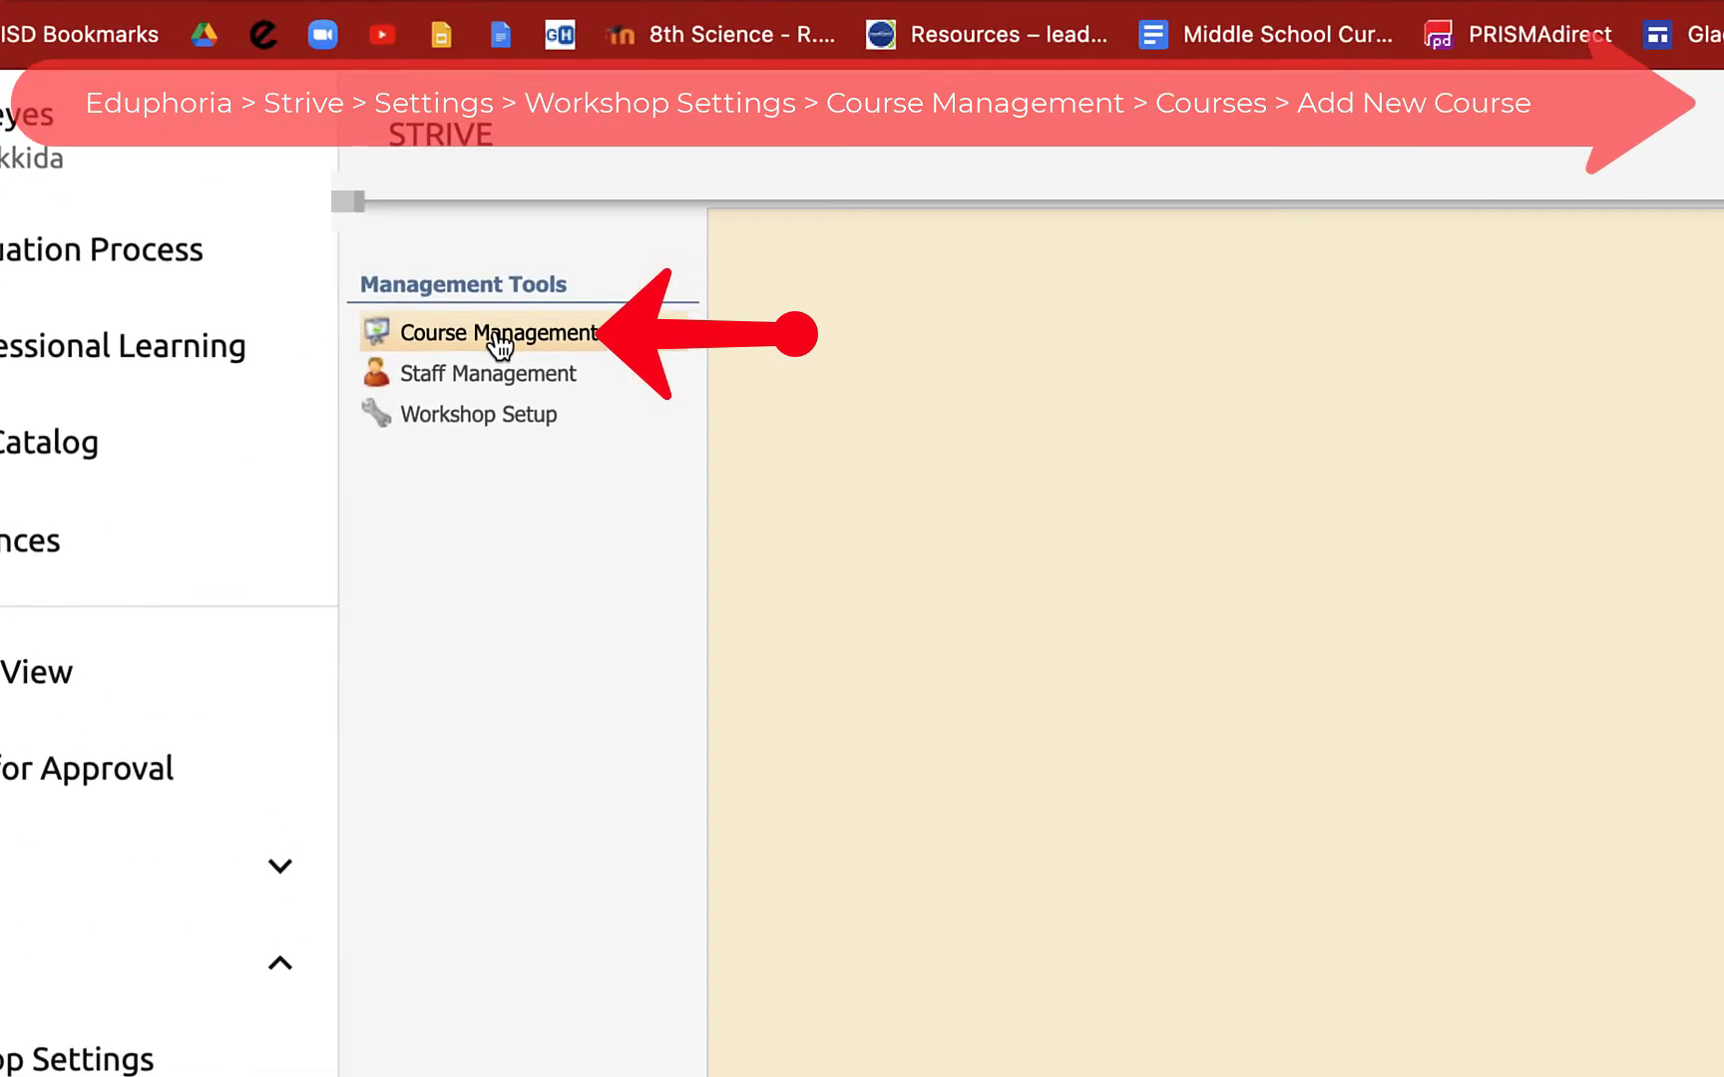
# Step: Open Course Management > Courses and set the month dropdown to July 2021
pyautogui.click(499, 343)
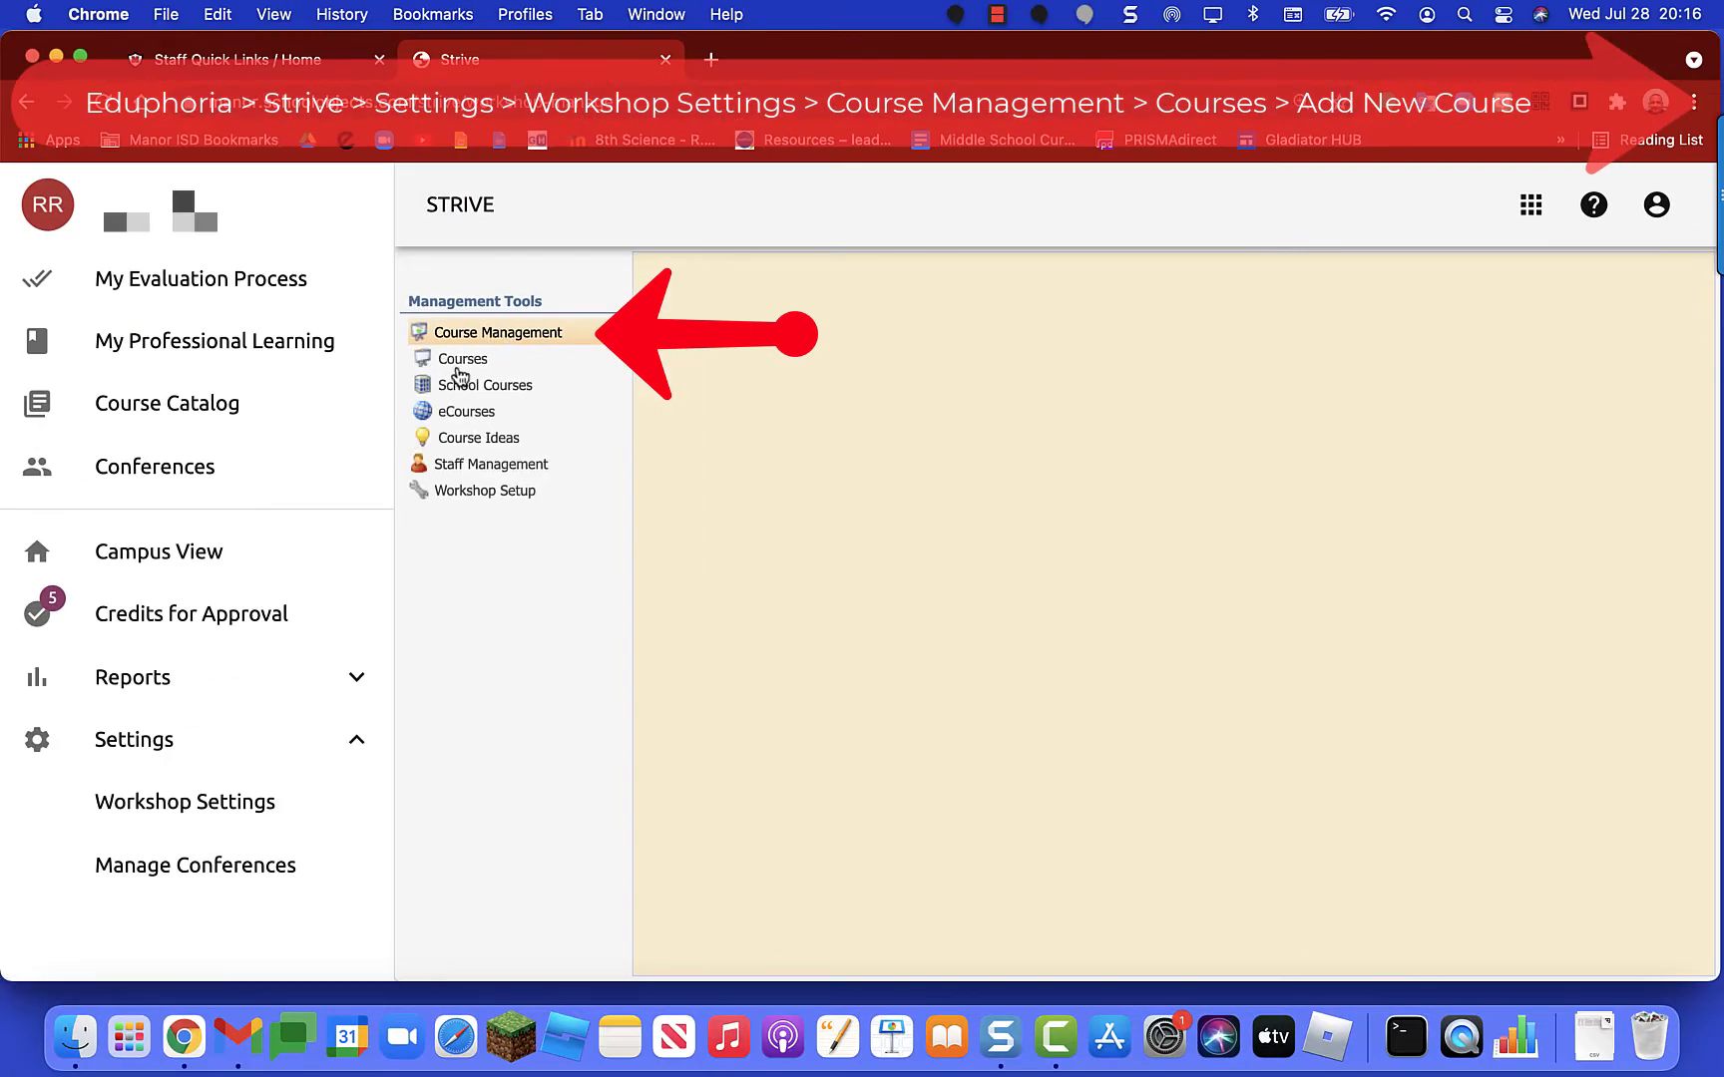
pyautogui.click(462, 367)
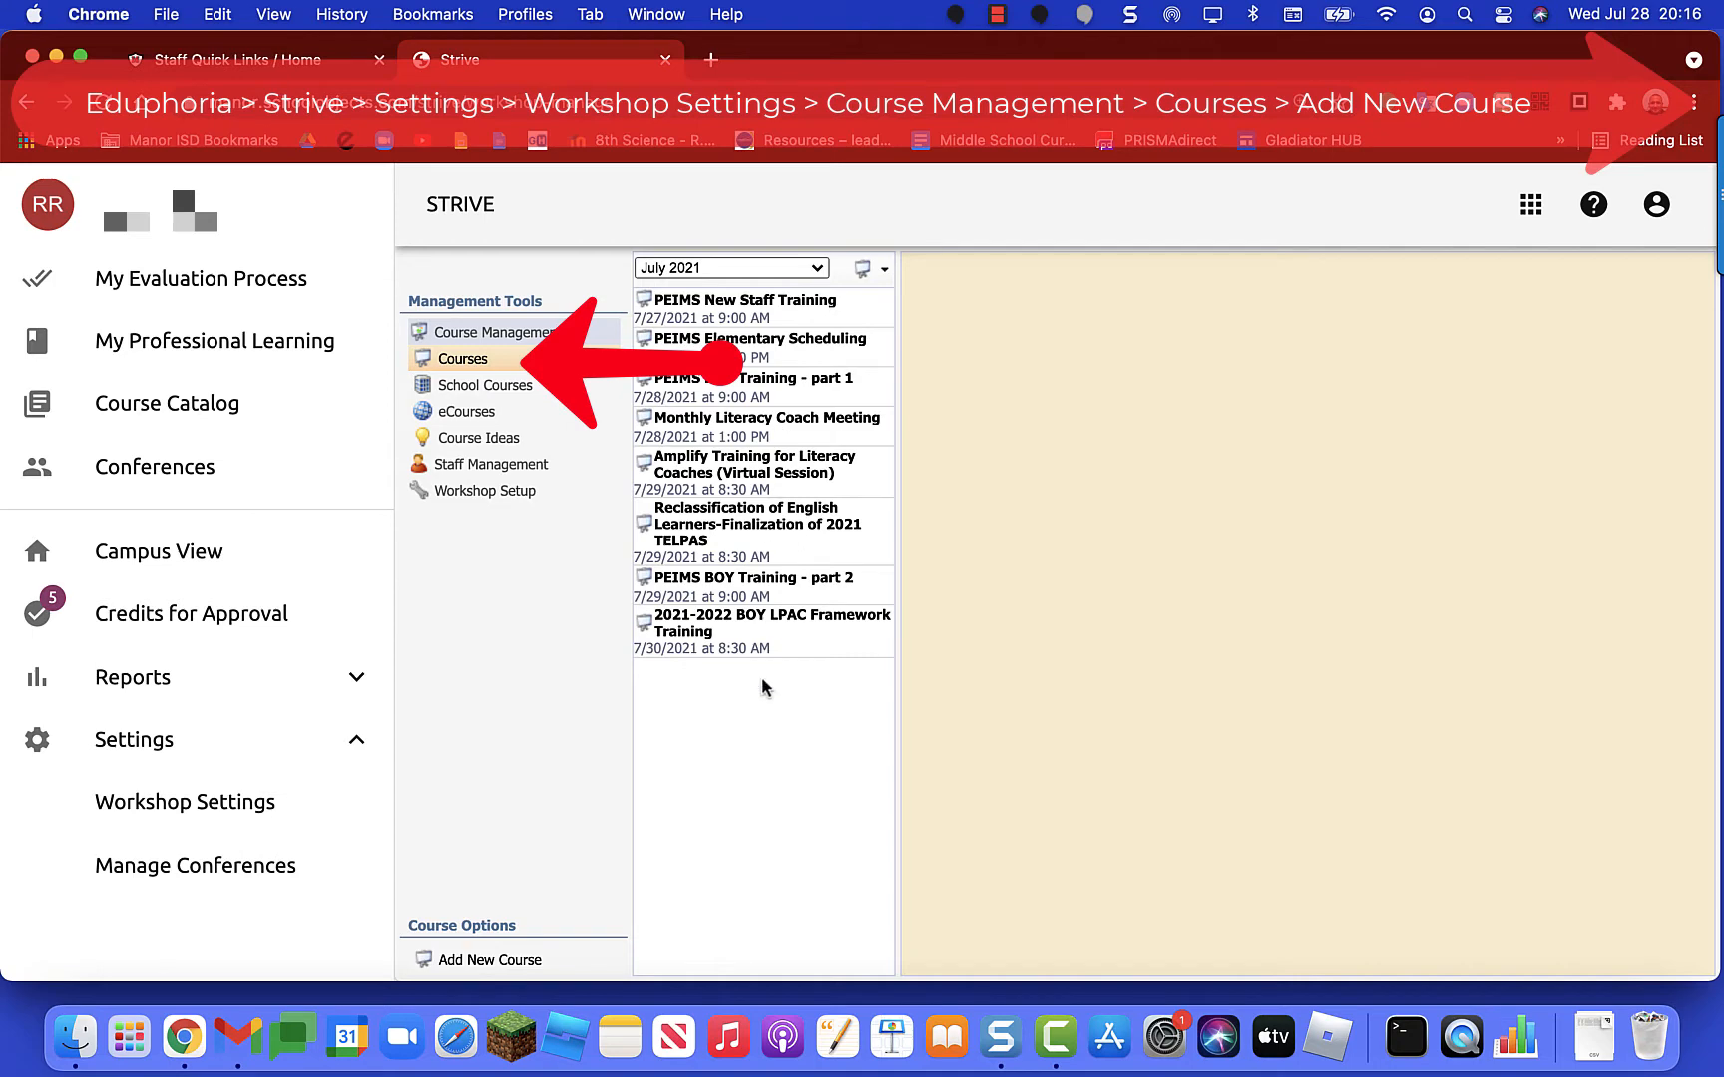
pyautogui.click(820, 270)
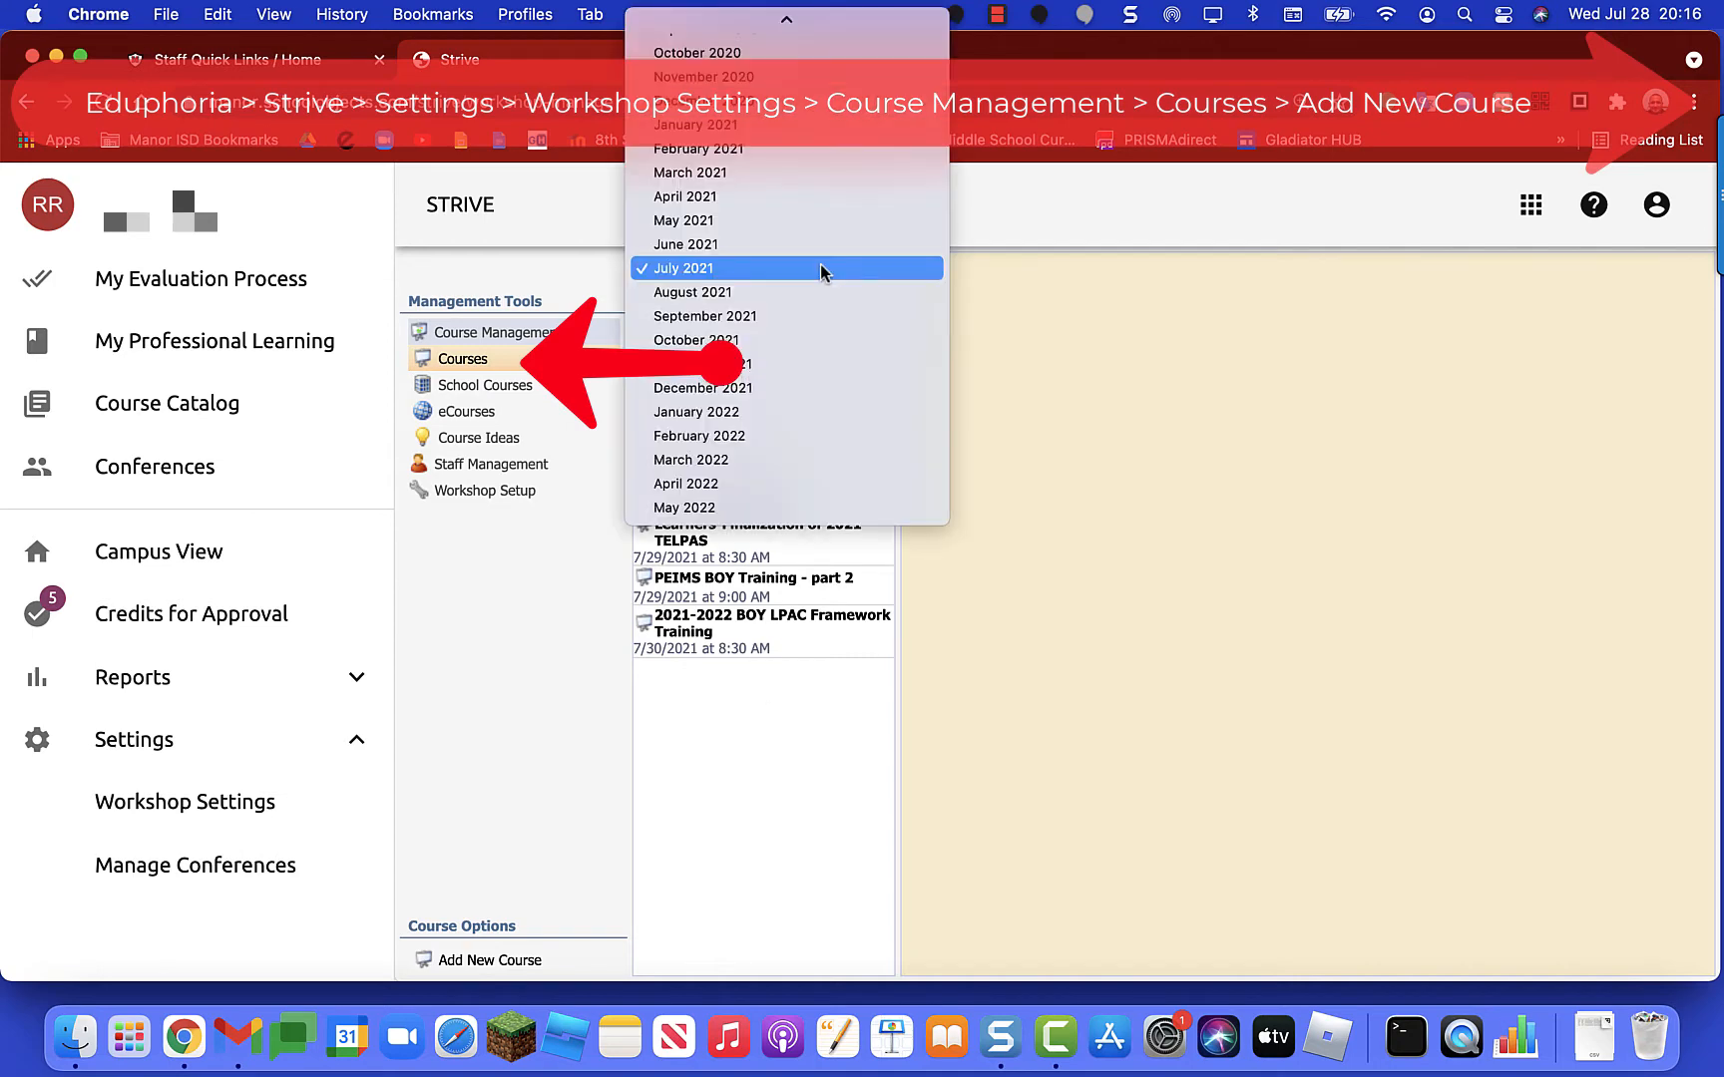
pyautogui.click(819, 269)
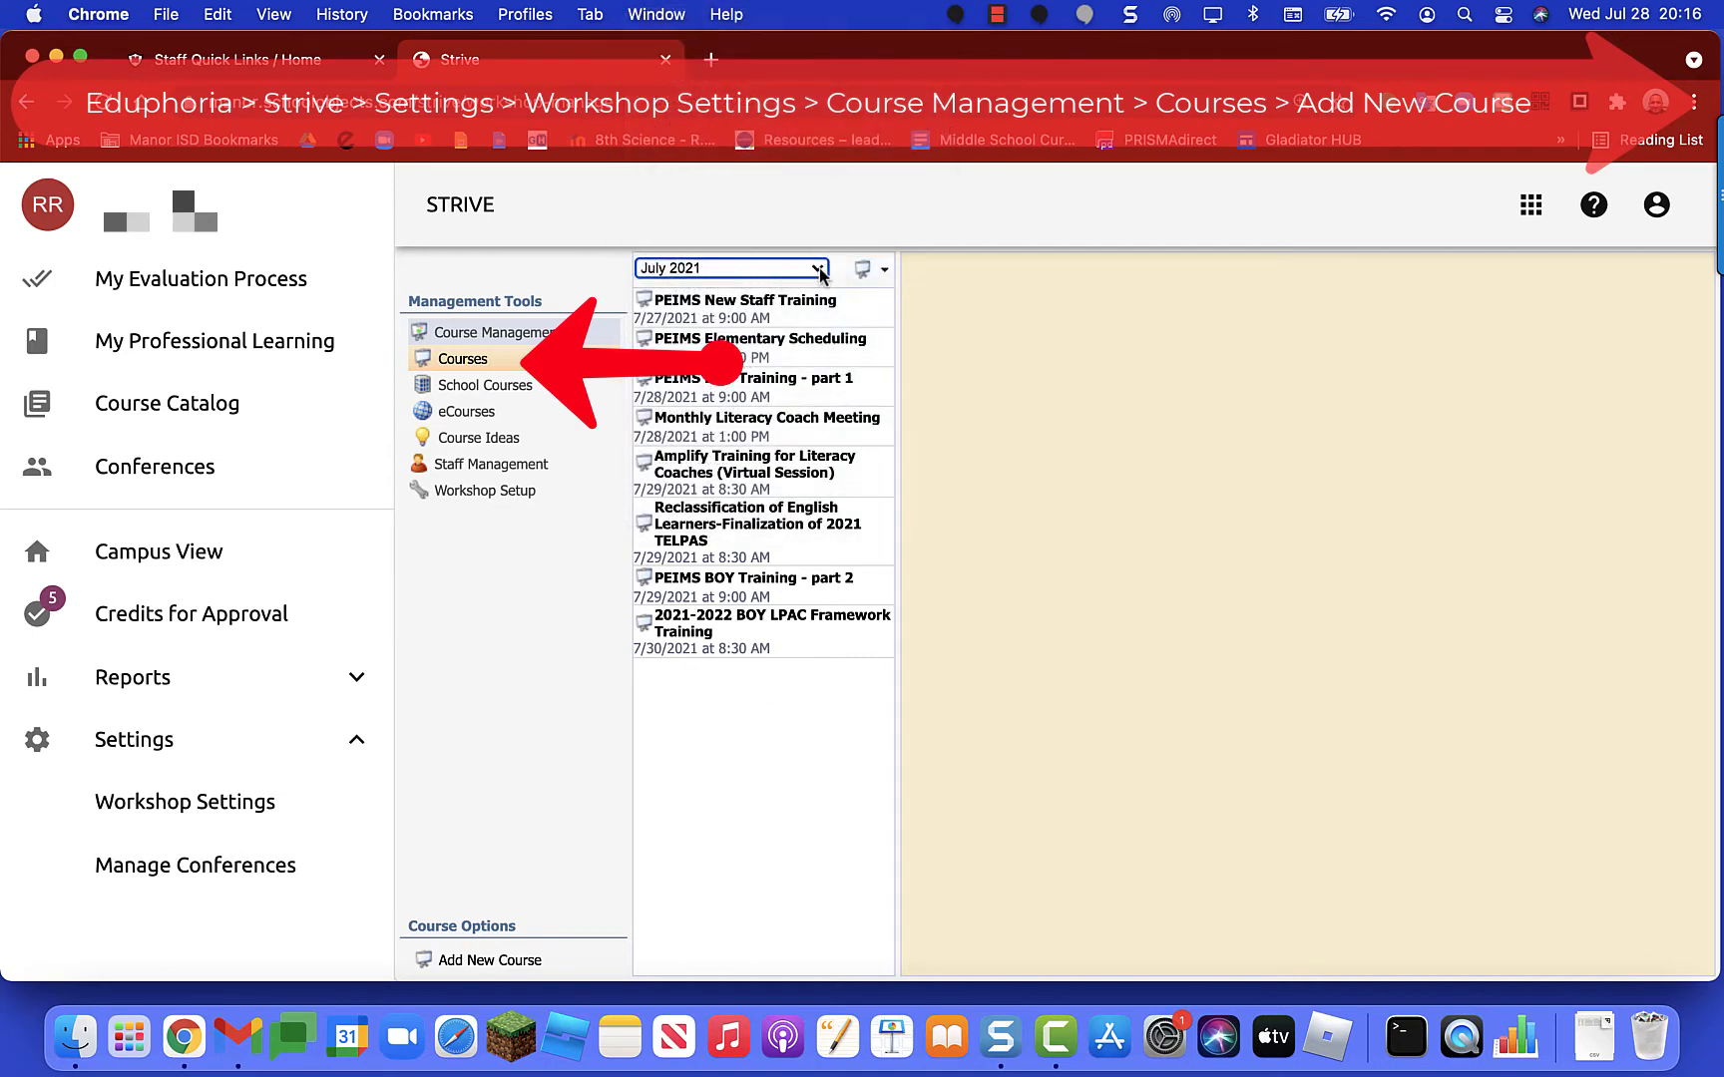
pyautogui.click(819, 269)
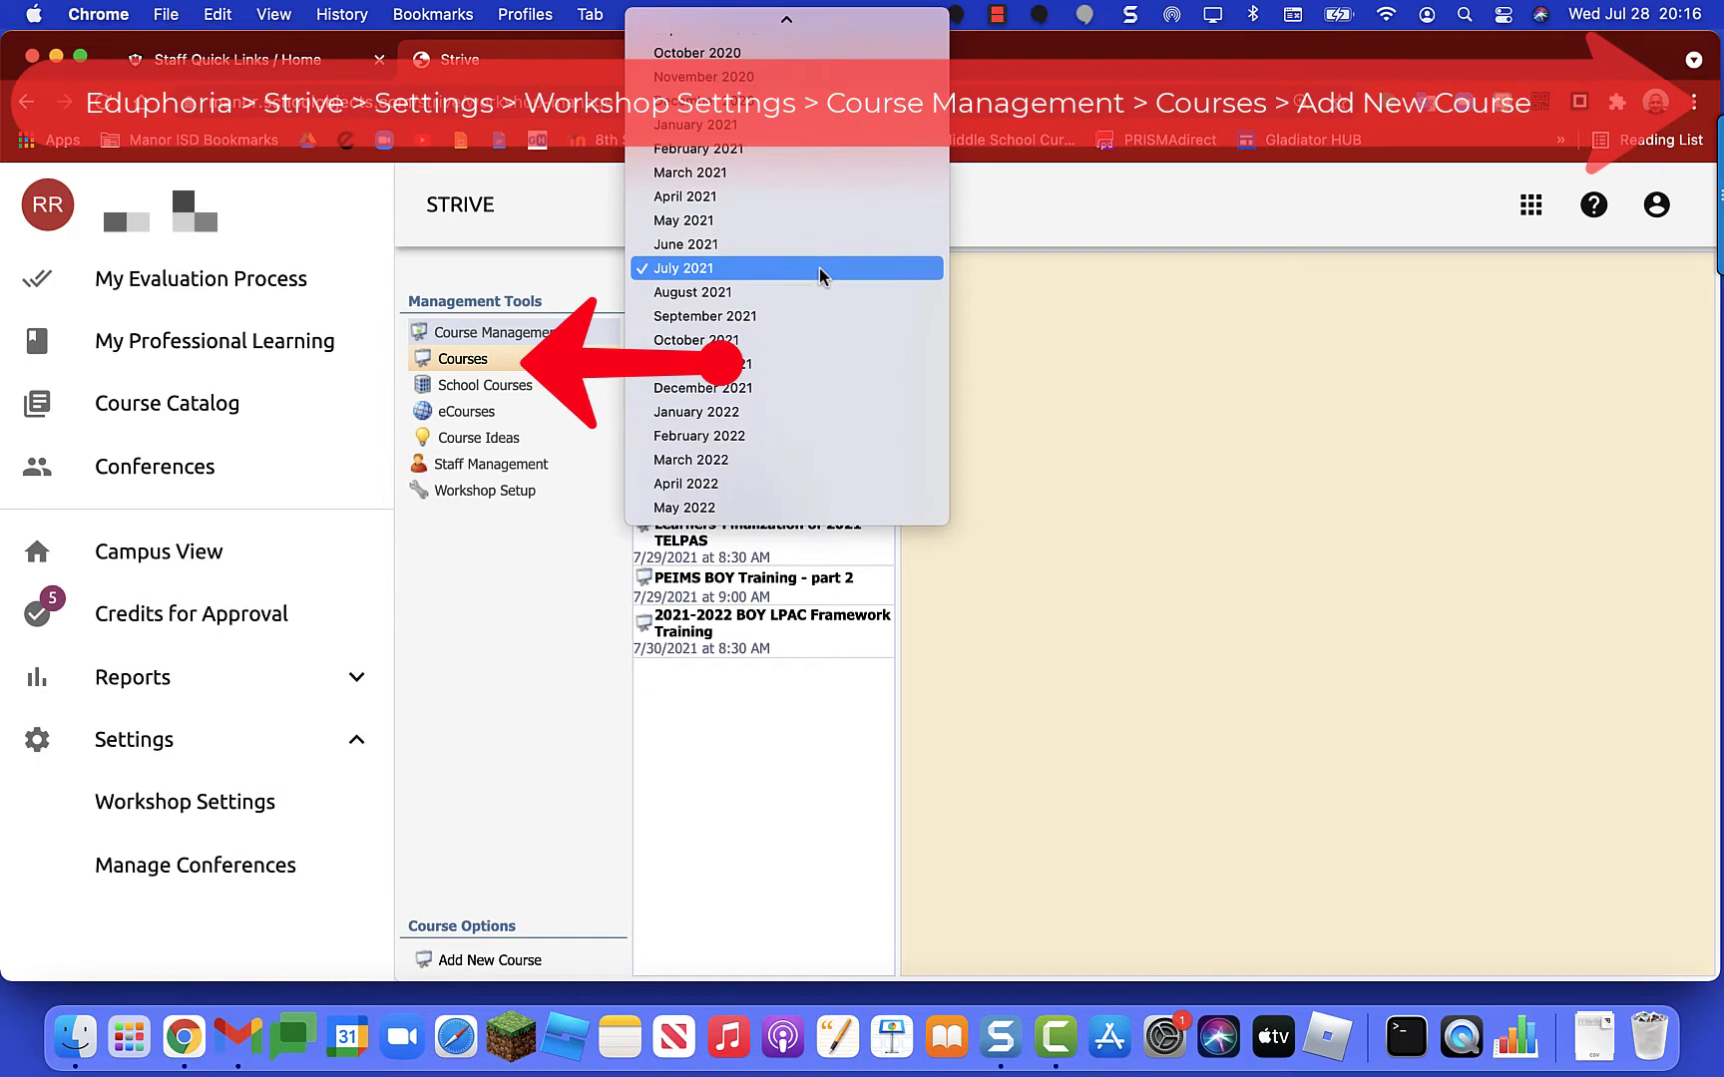
pyautogui.click(819, 269)
pyautogui.click(811, 265)
pyautogui.click(807, 248)
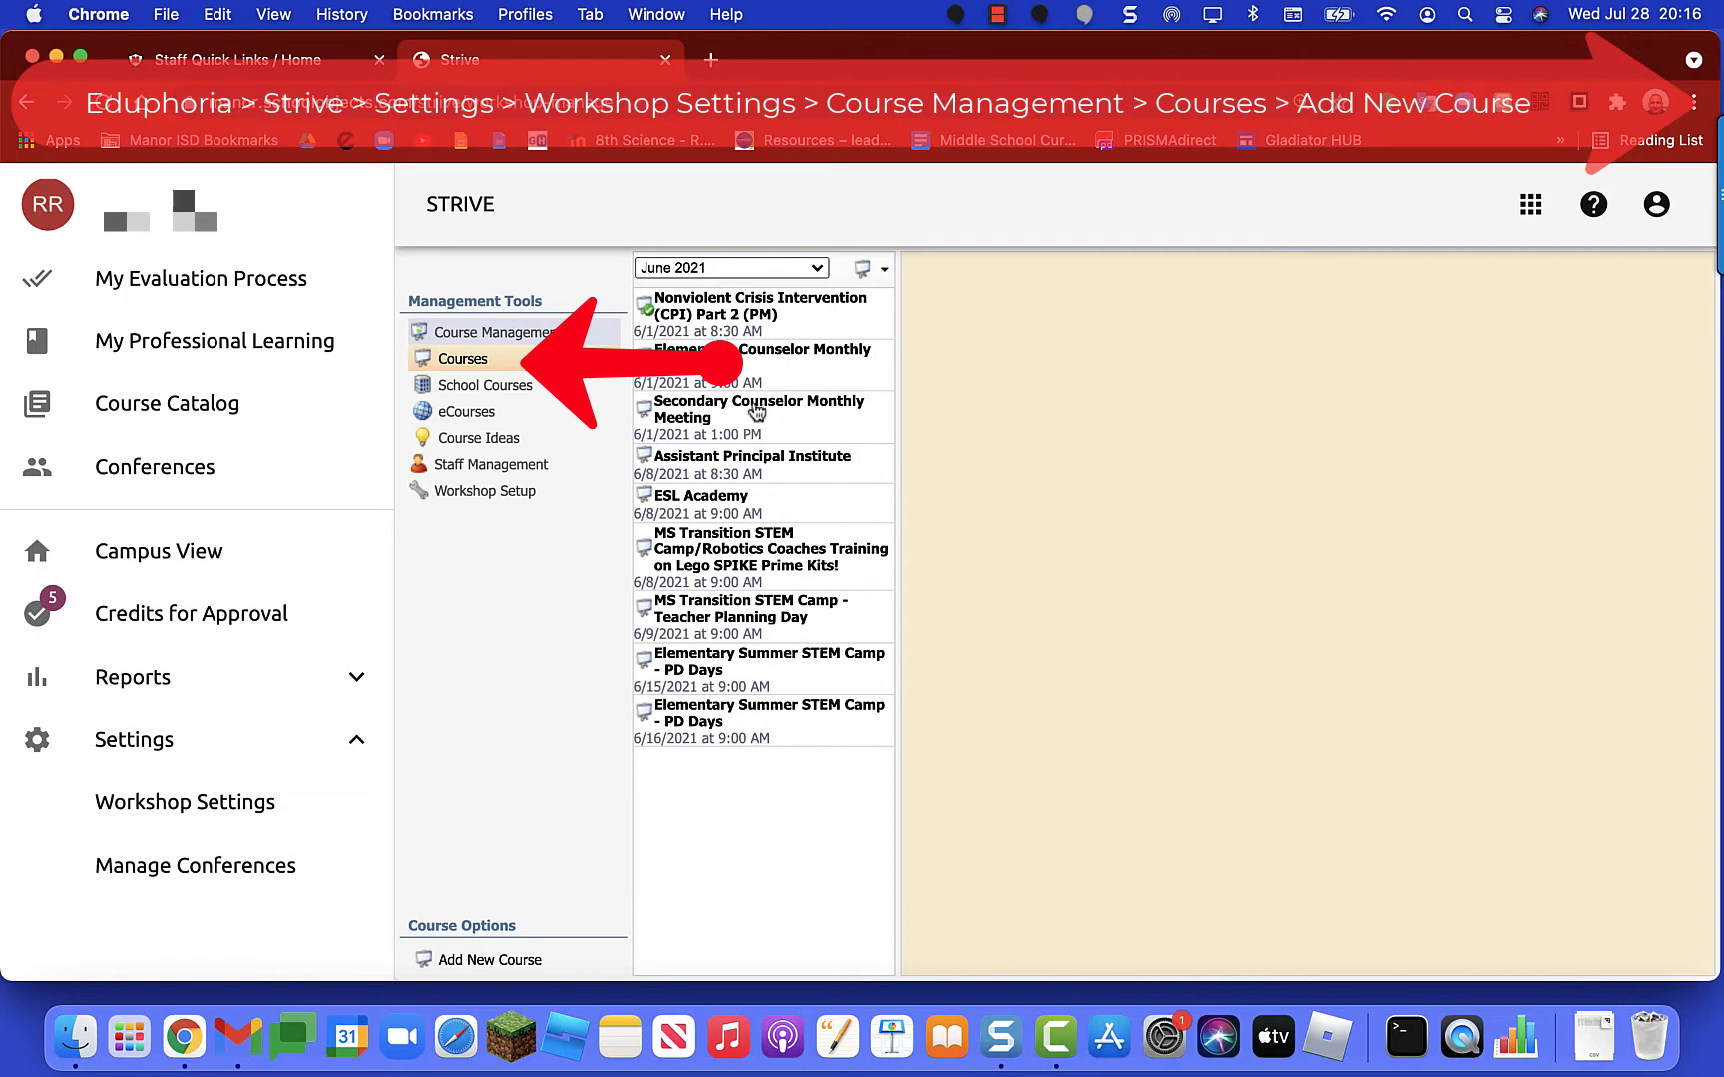
pyautogui.click(824, 267)
pyautogui.click(810, 298)
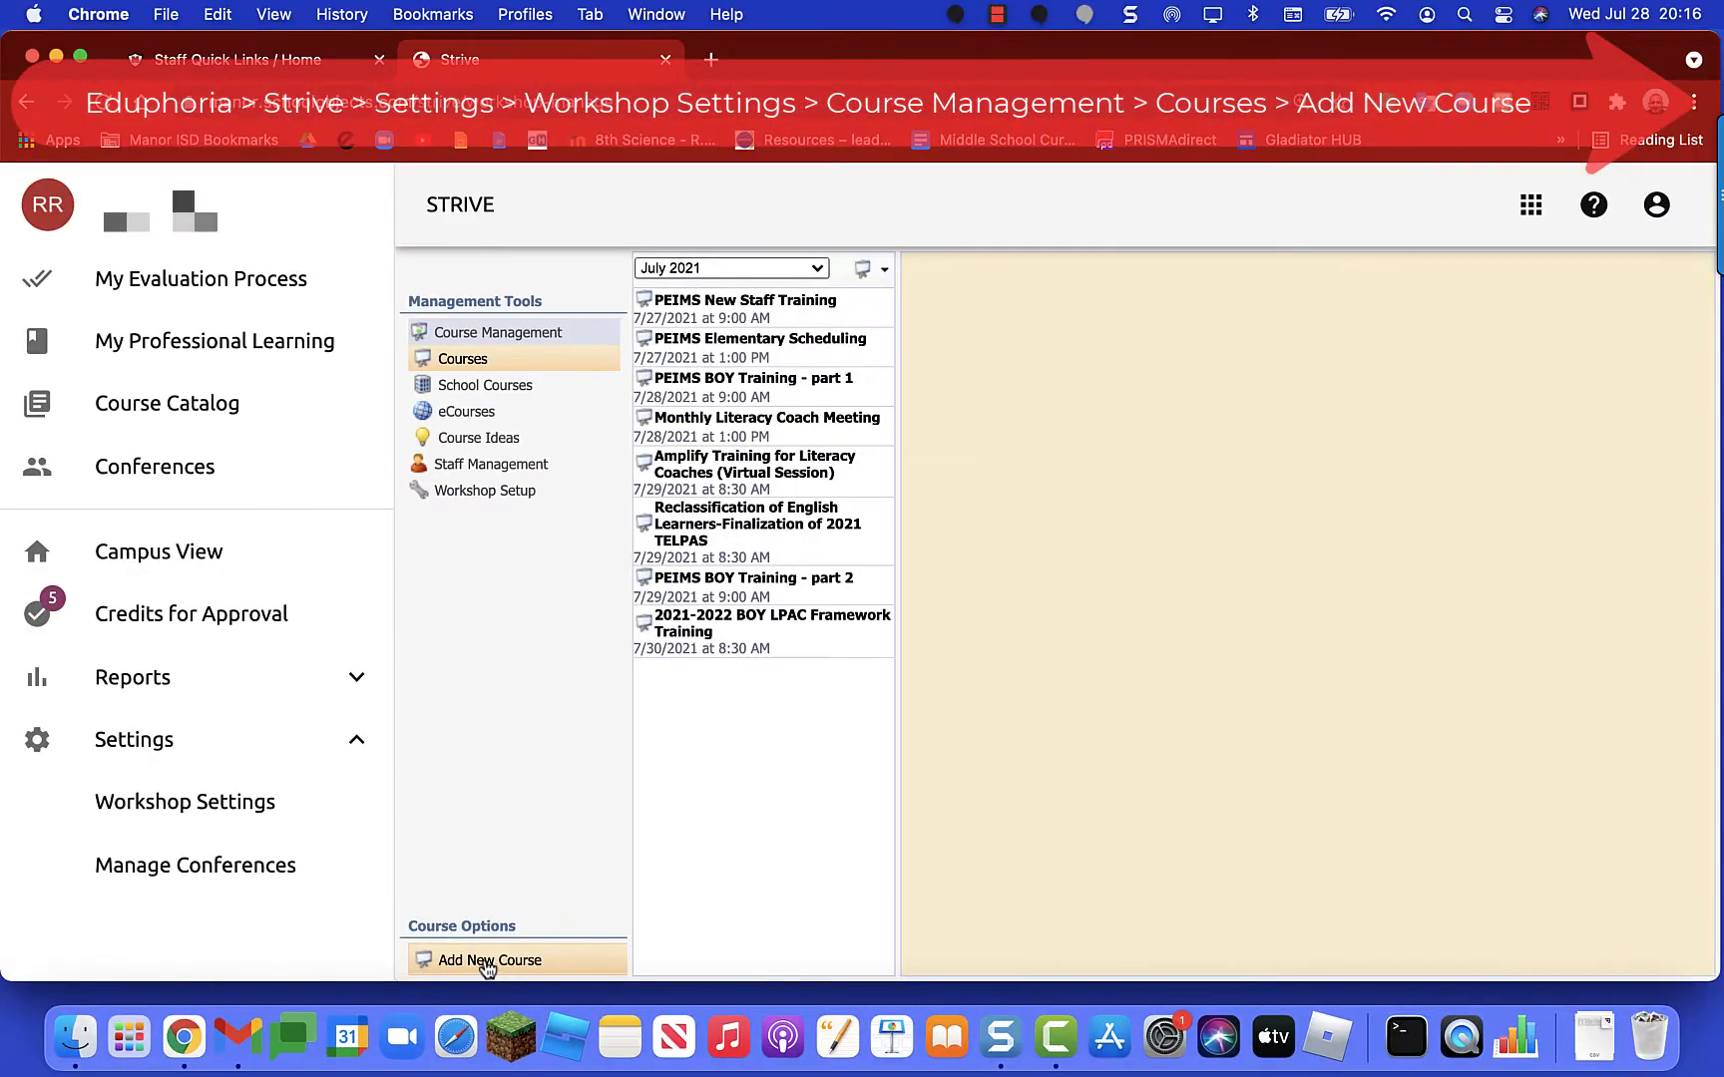
# Step: Add a new course using the New, empty course option and proceed to the title step
pyautogui.click(487, 964)
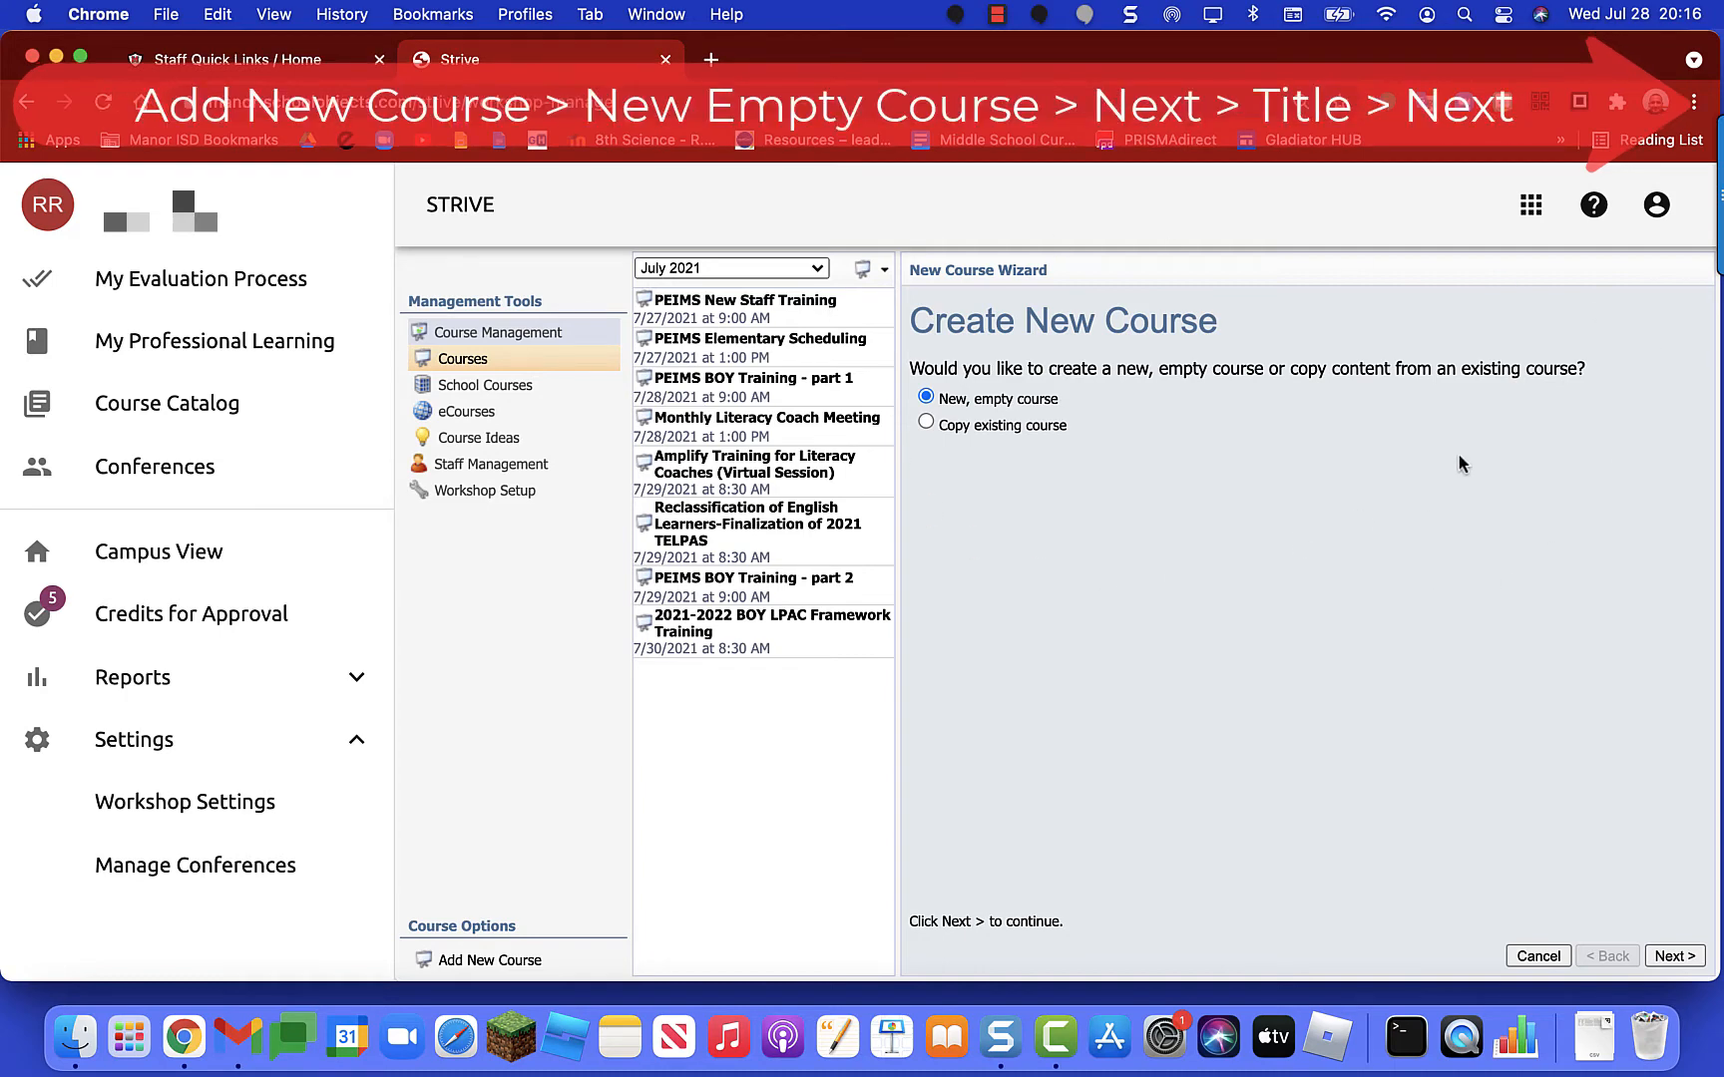
pyautogui.click(1023, 400)
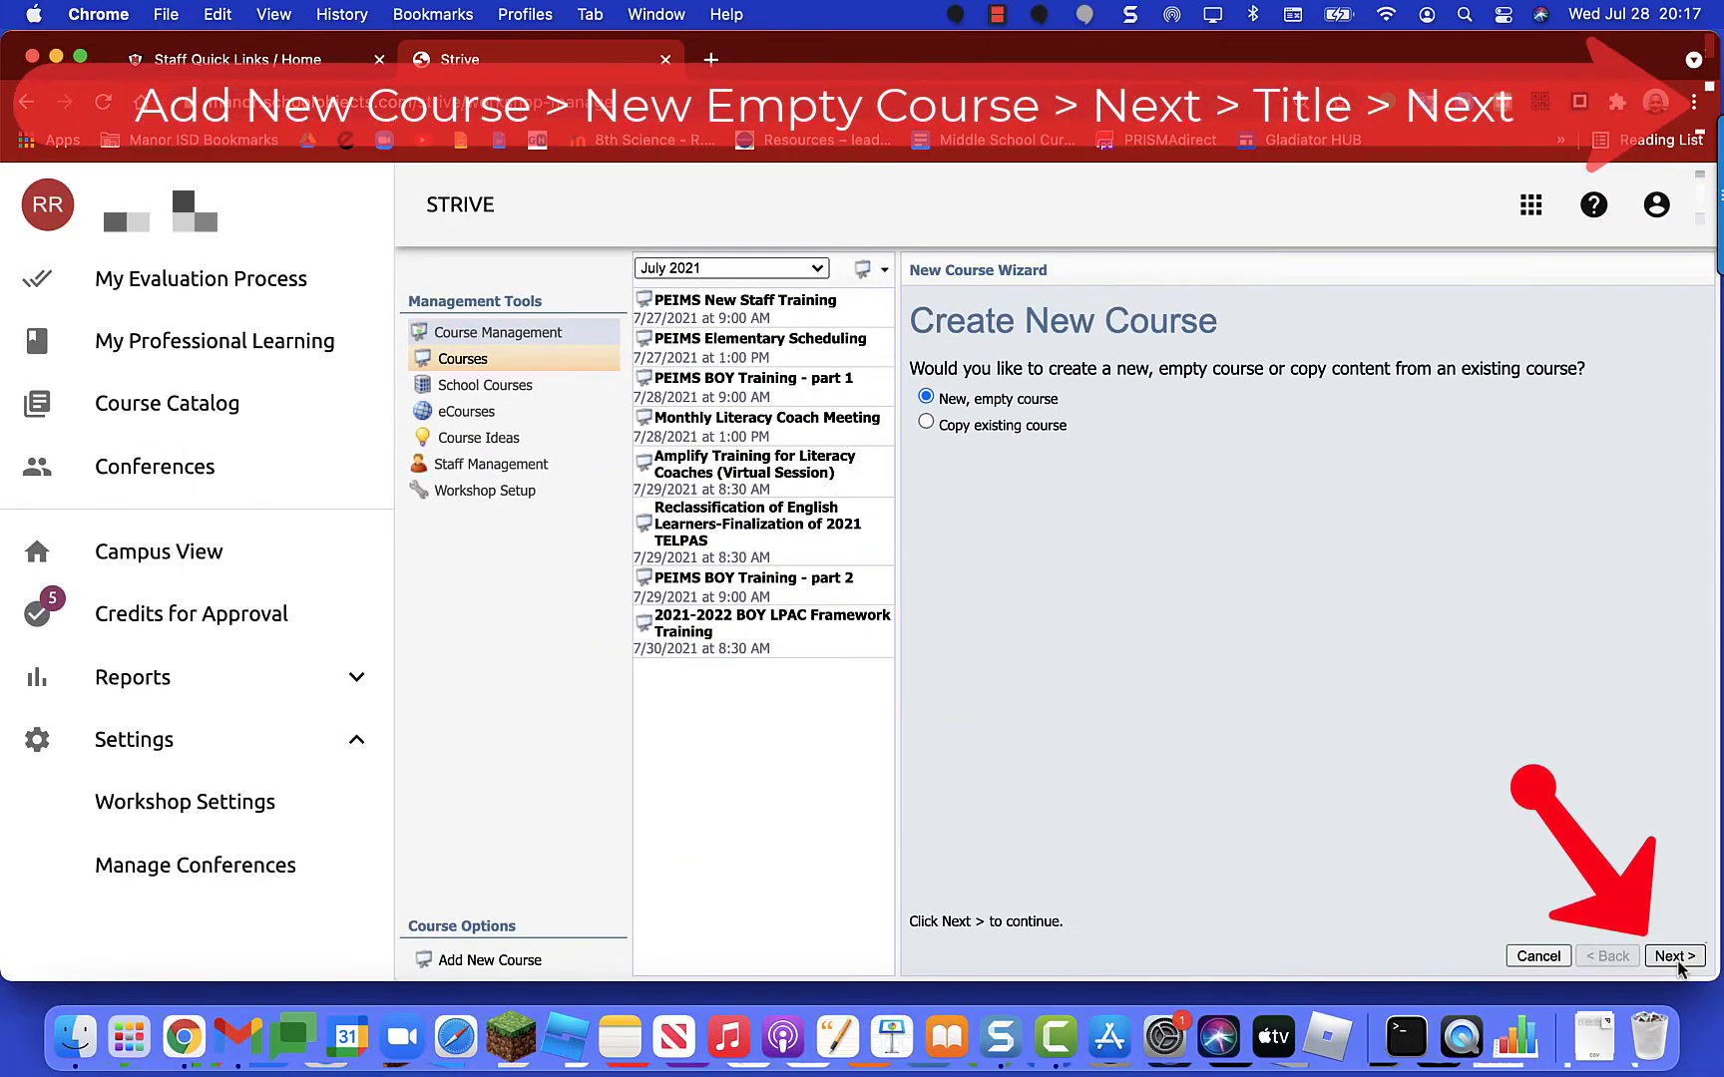
pyautogui.click(1676, 956)
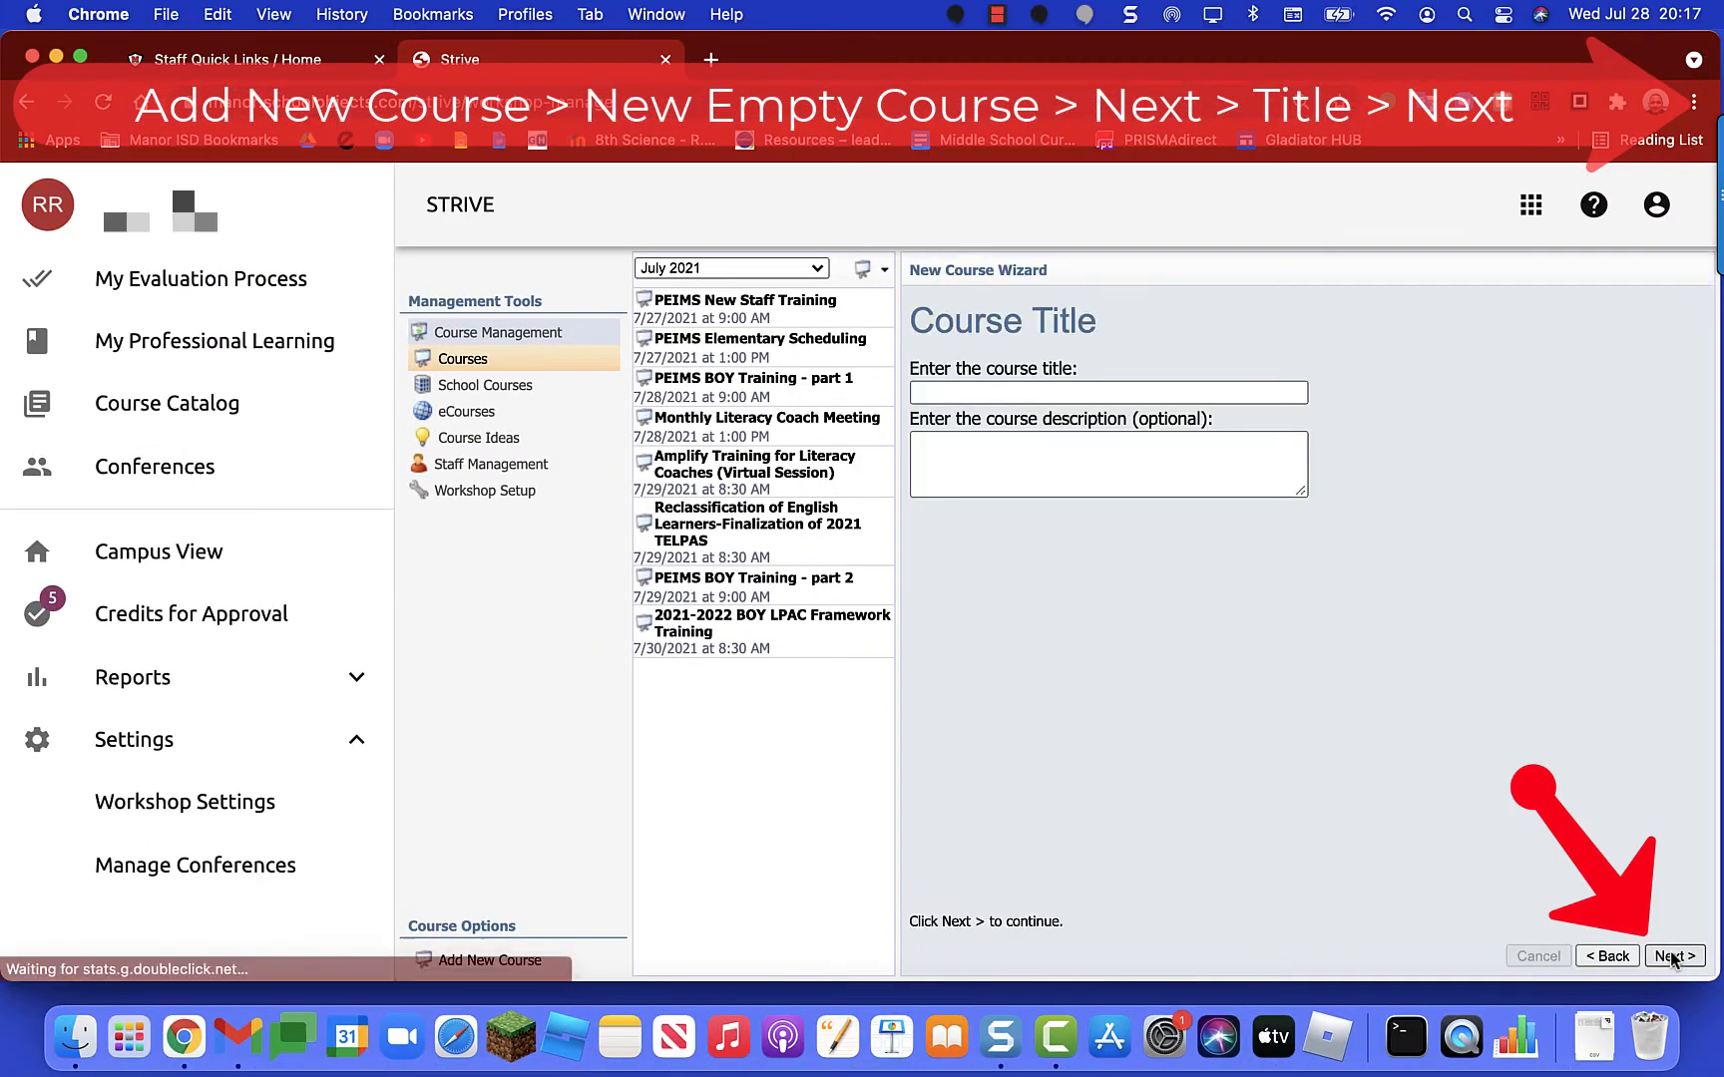
# Step: Title the course 'Strive Course Creation PD' and continue to Course Dates
pyautogui.click(965, 393)
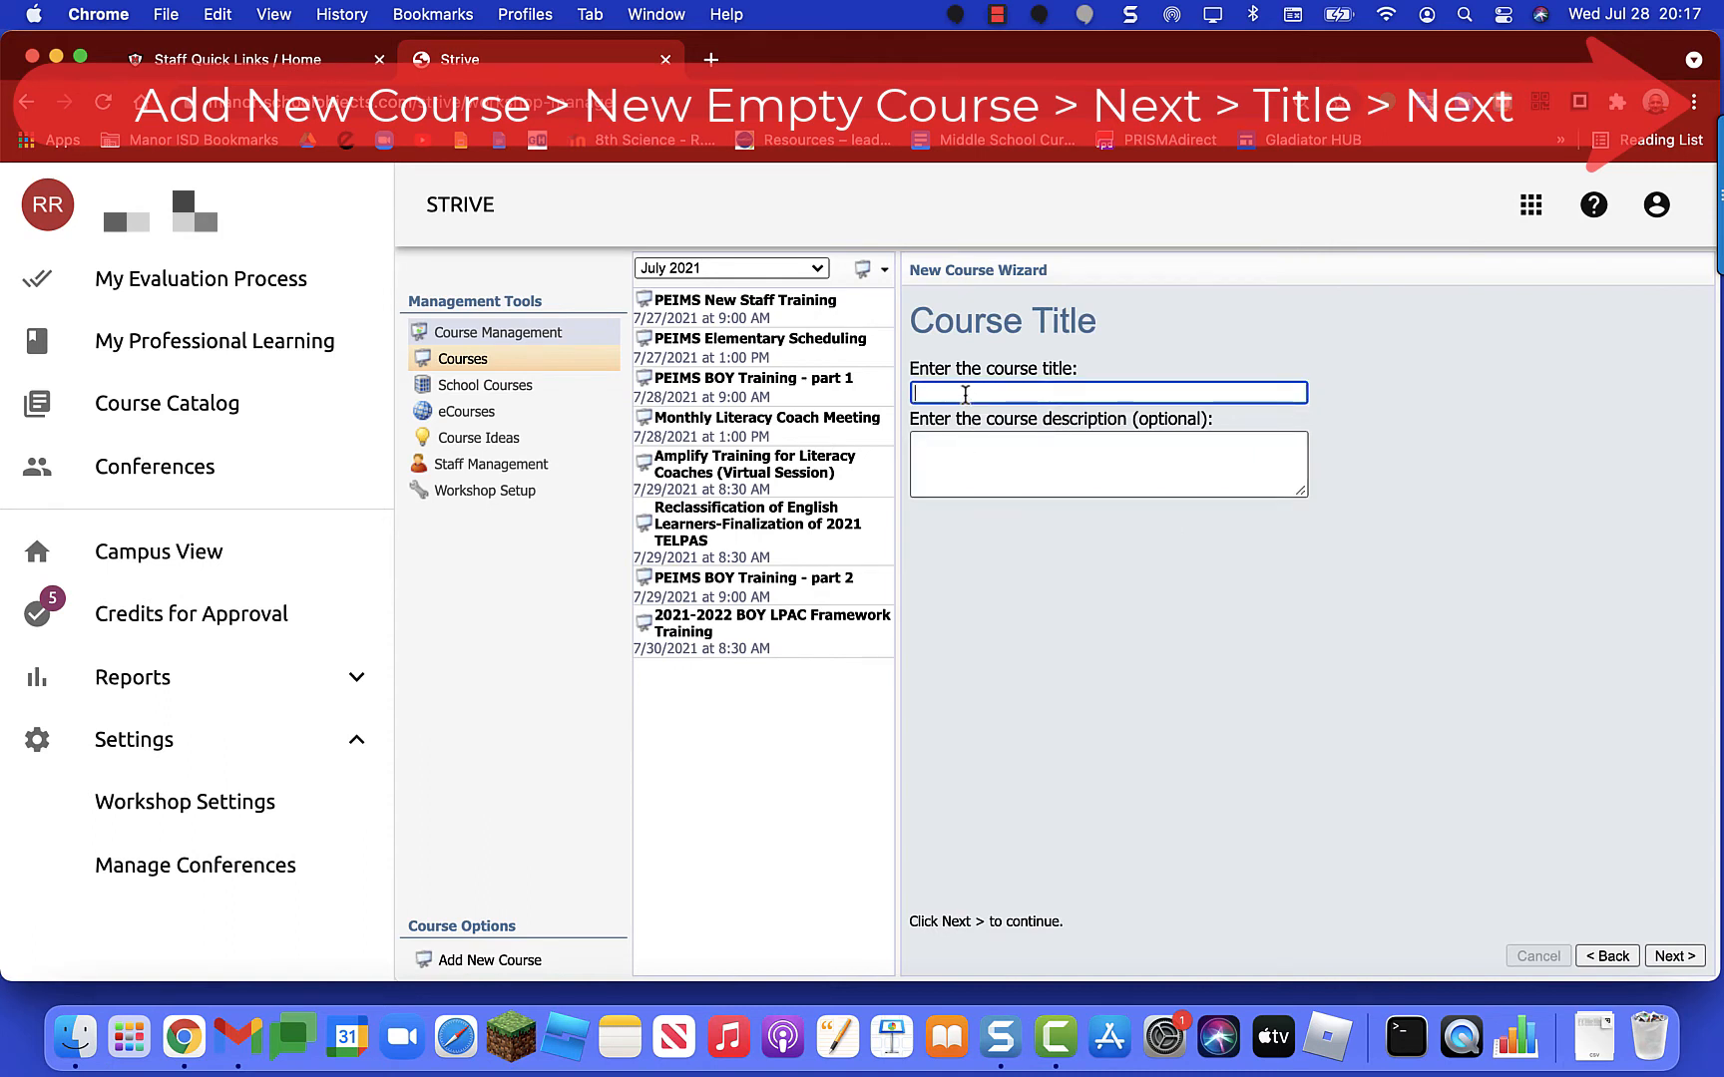
pyautogui.write('Strive Course Creation PD')
pyautogui.click(973, 444)
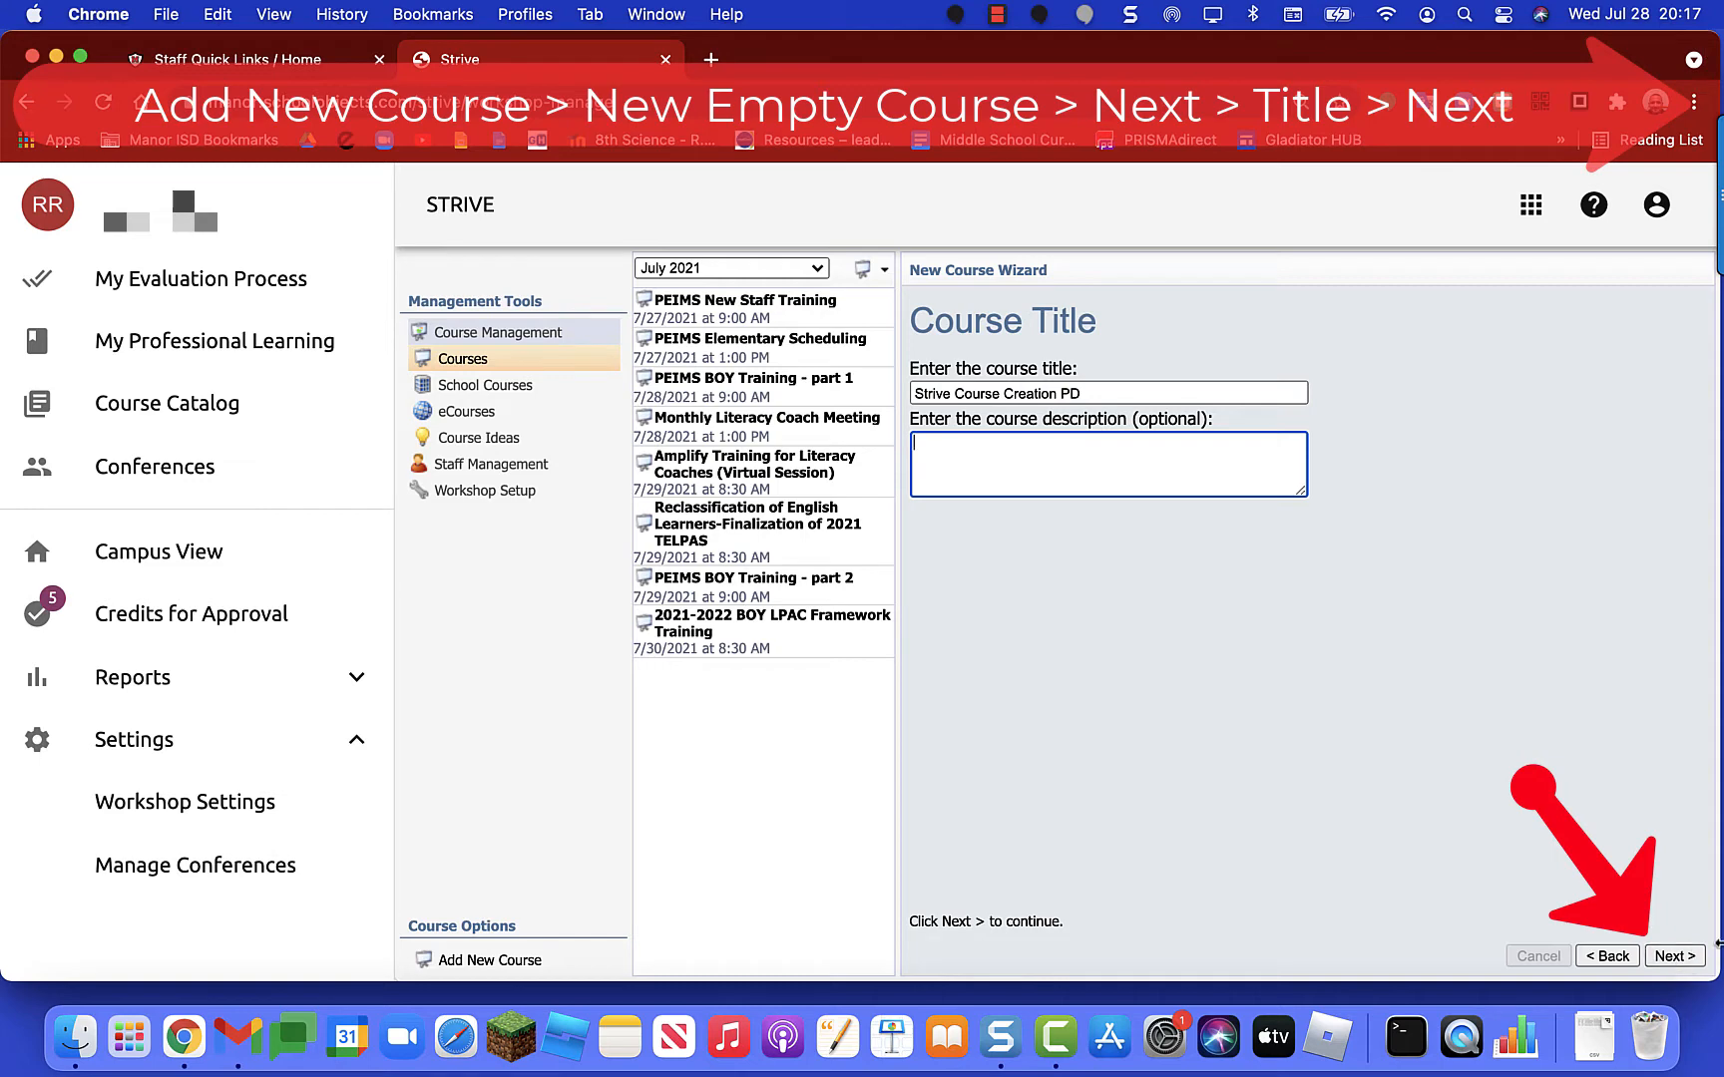
pyautogui.click(1678, 959)
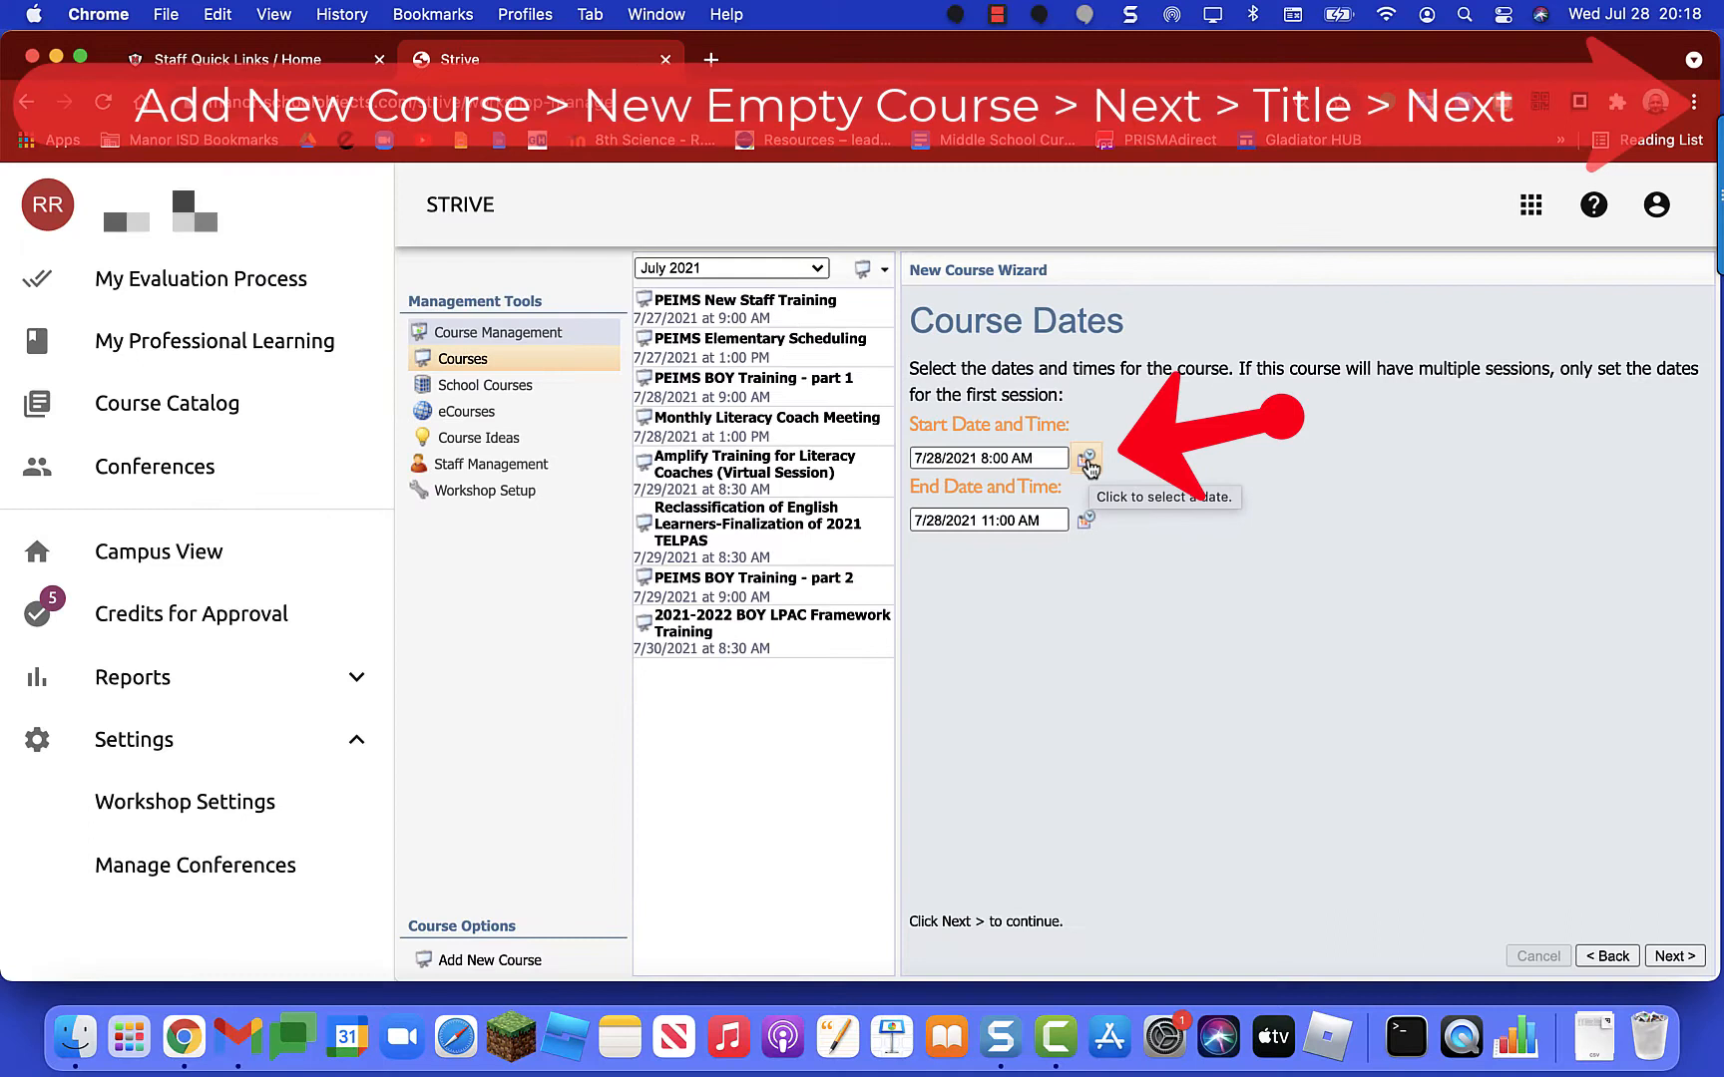
# Step: Set the course start to August 2, 2021 at 9:00 AM
pyautogui.click(1087, 460)
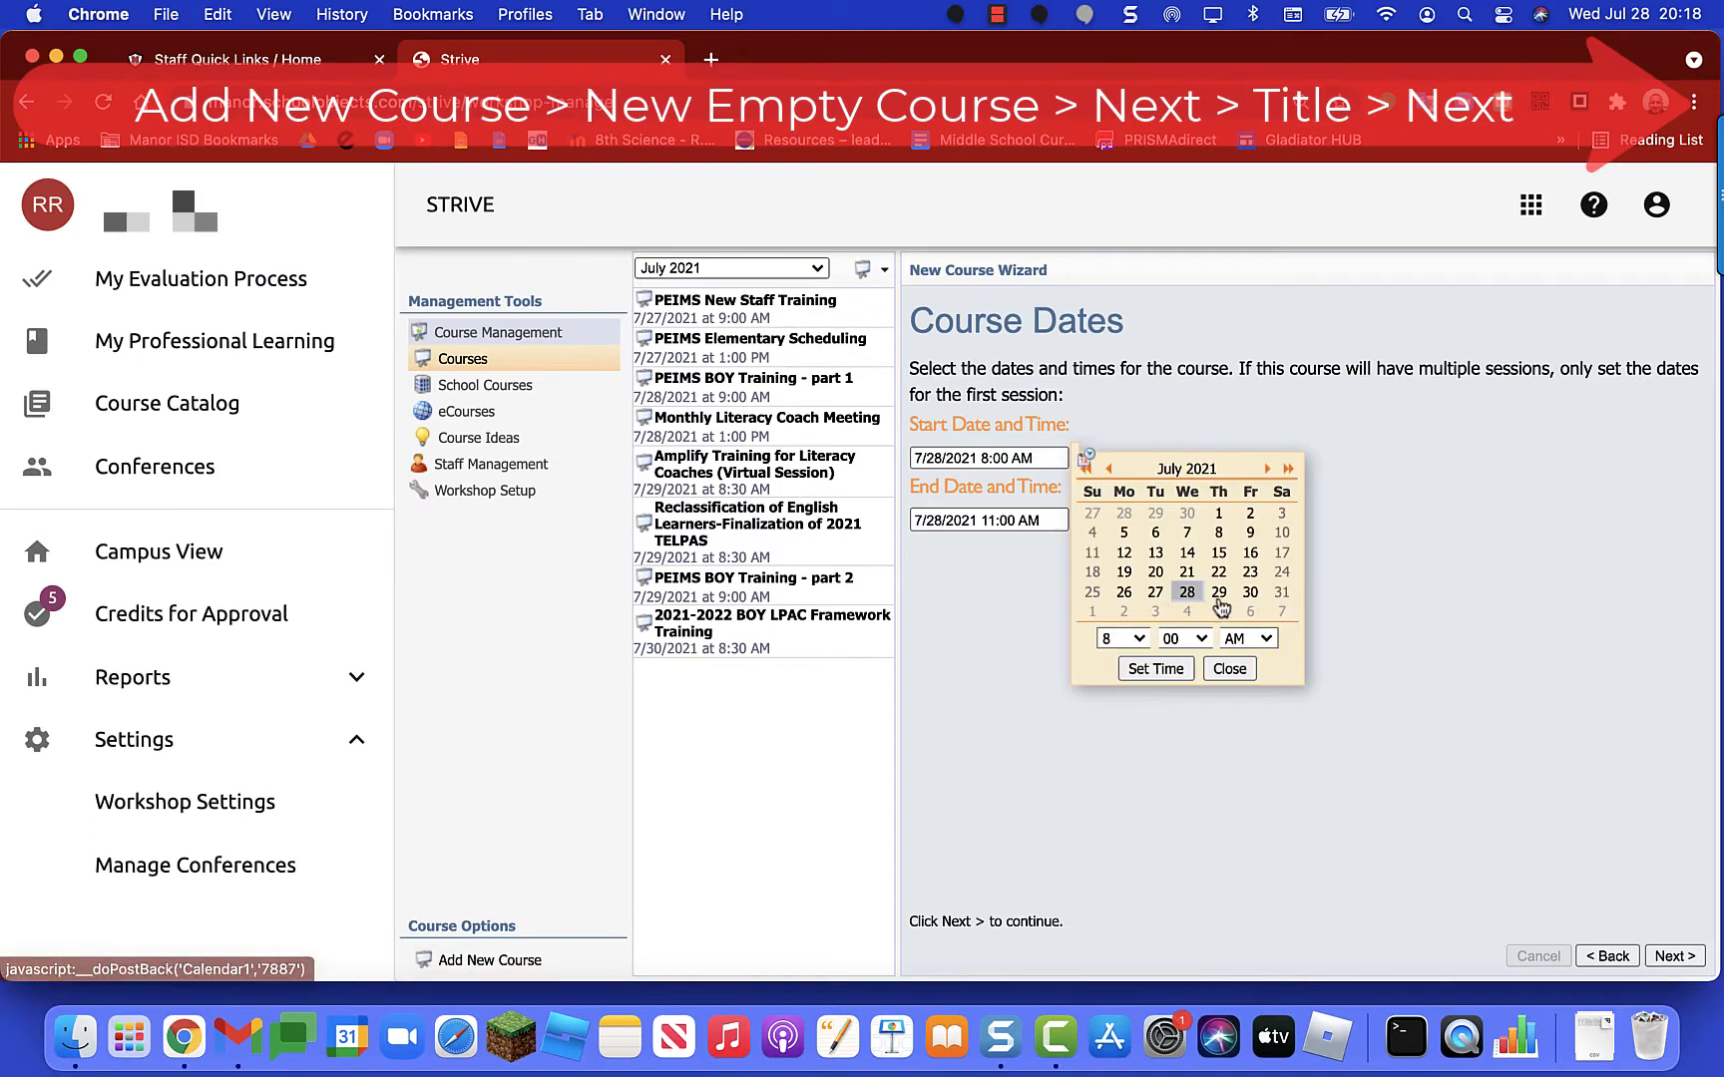
pyautogui.click(1268, 469)
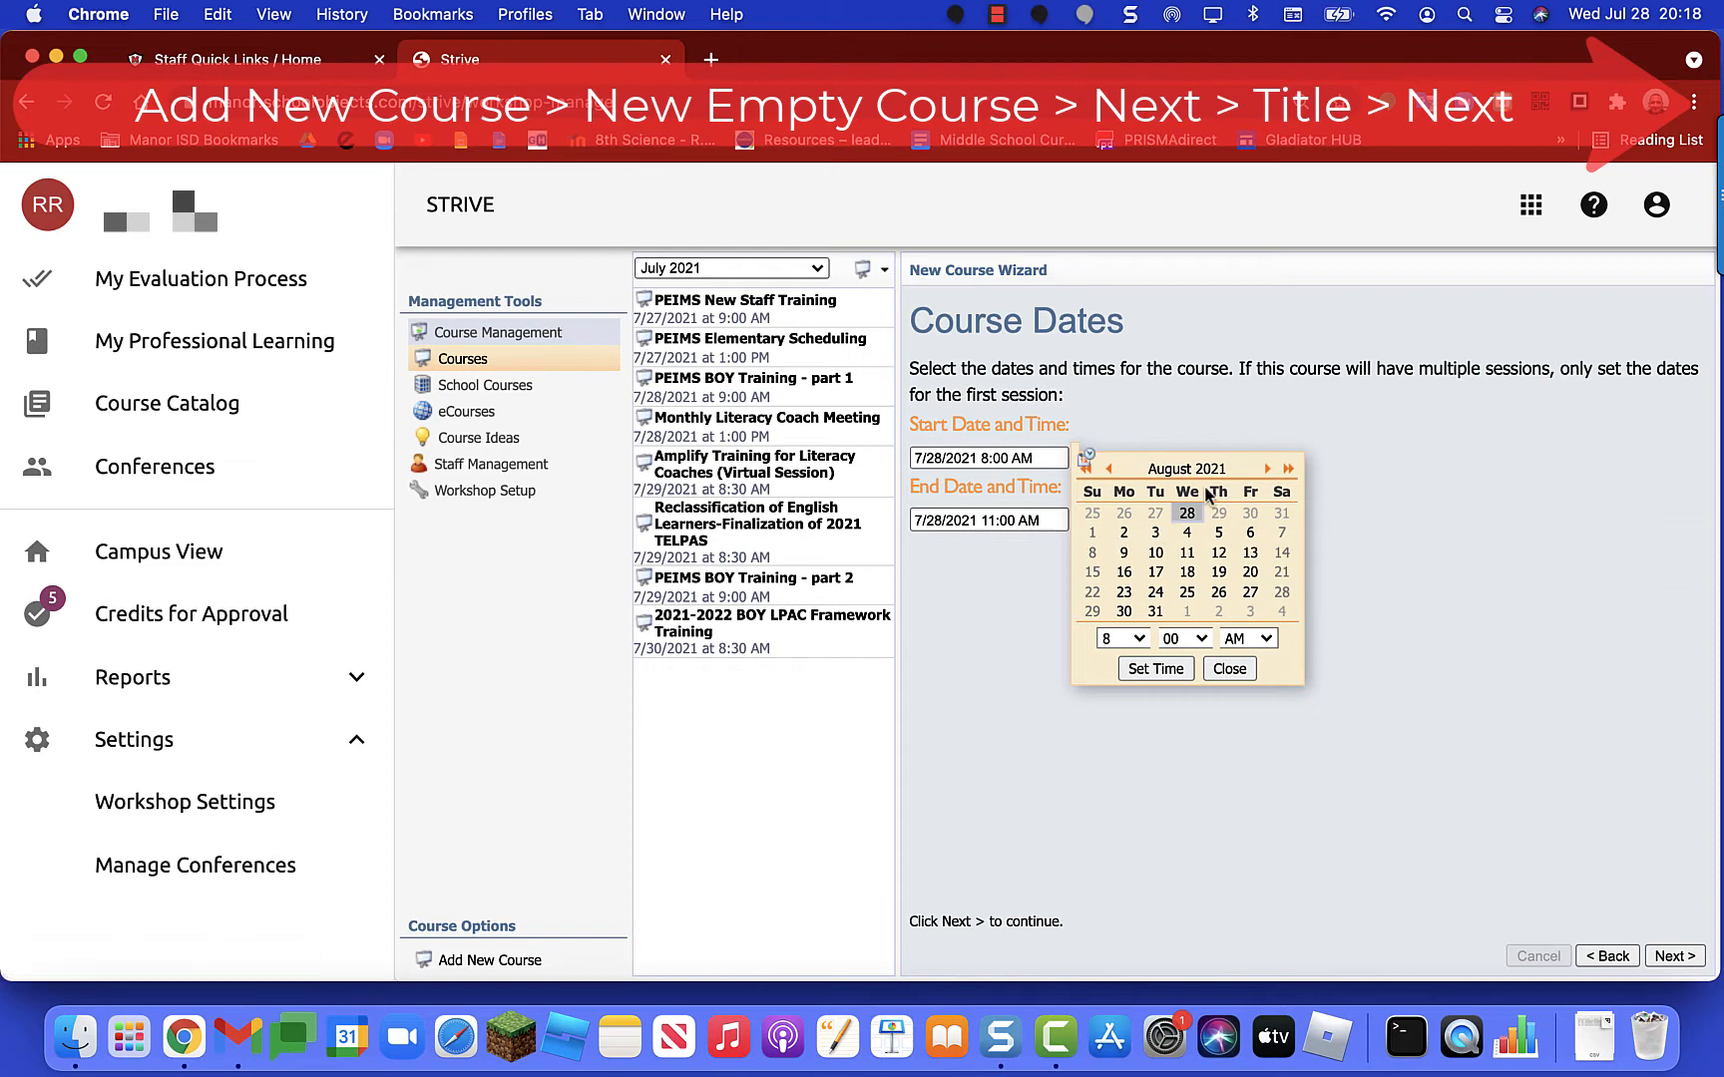
pyautogui.click(1103, 469)
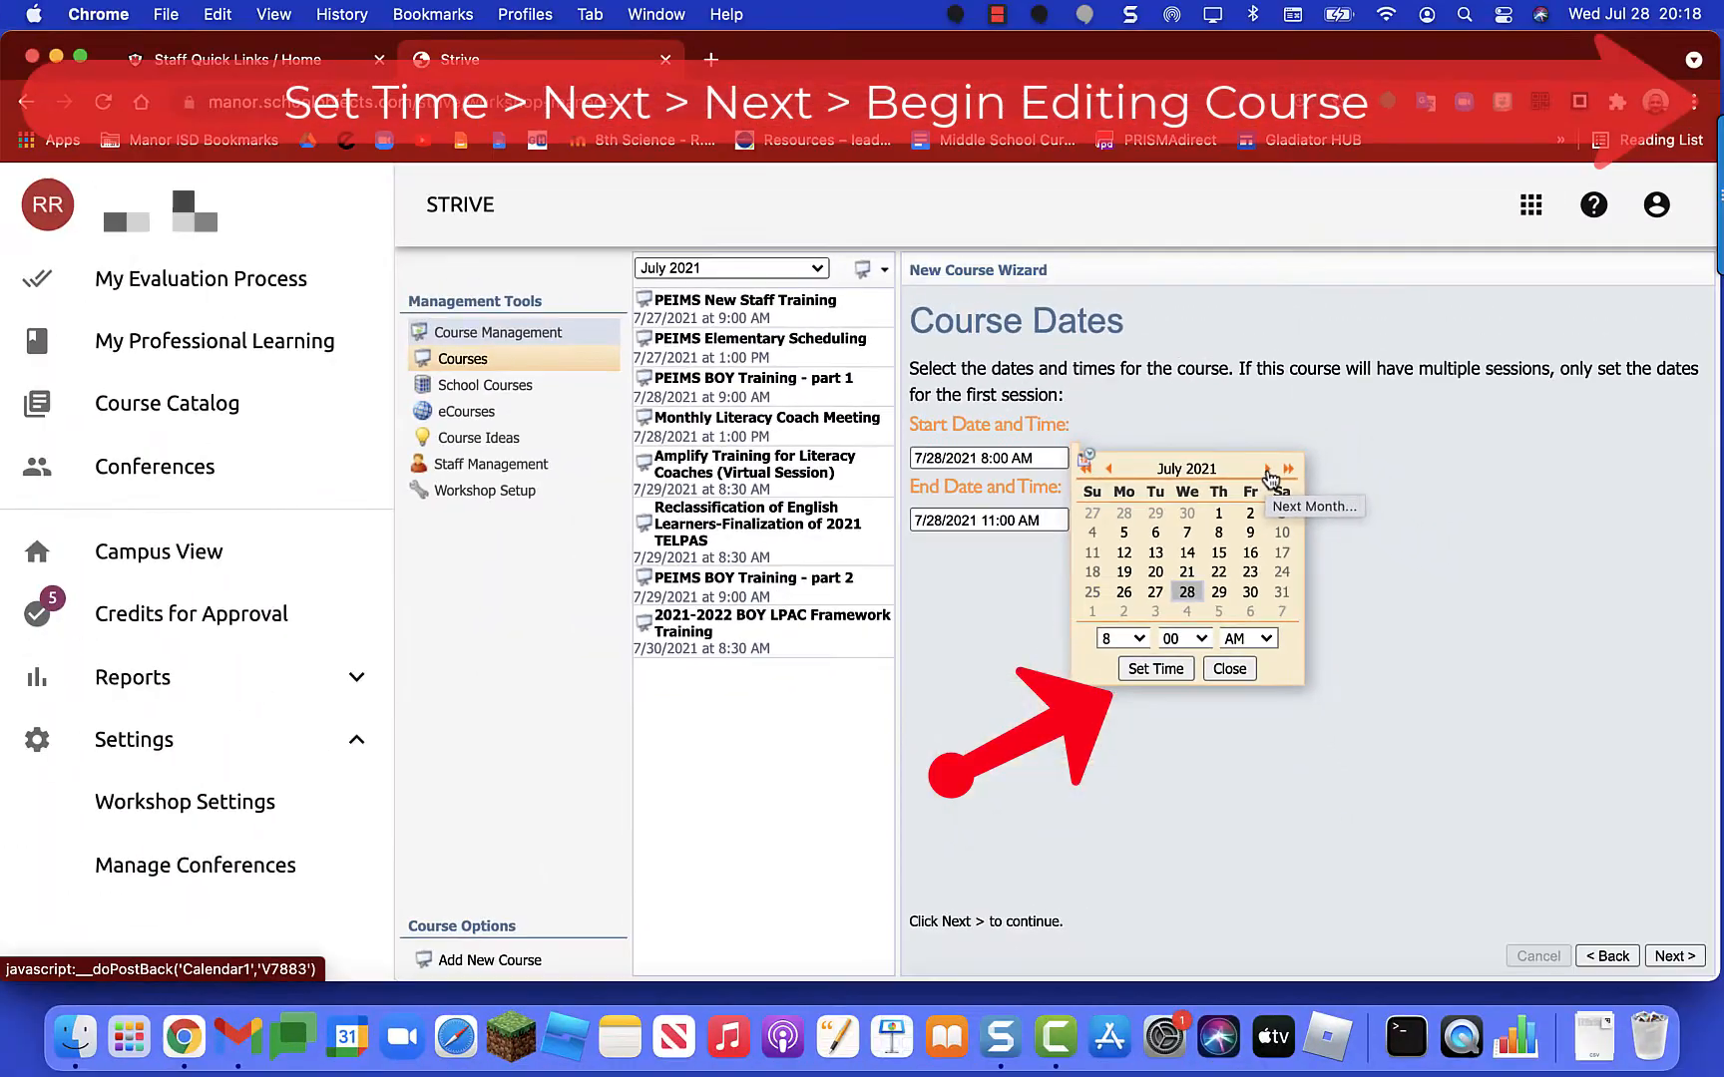
pyautogui.click(1267, 469)
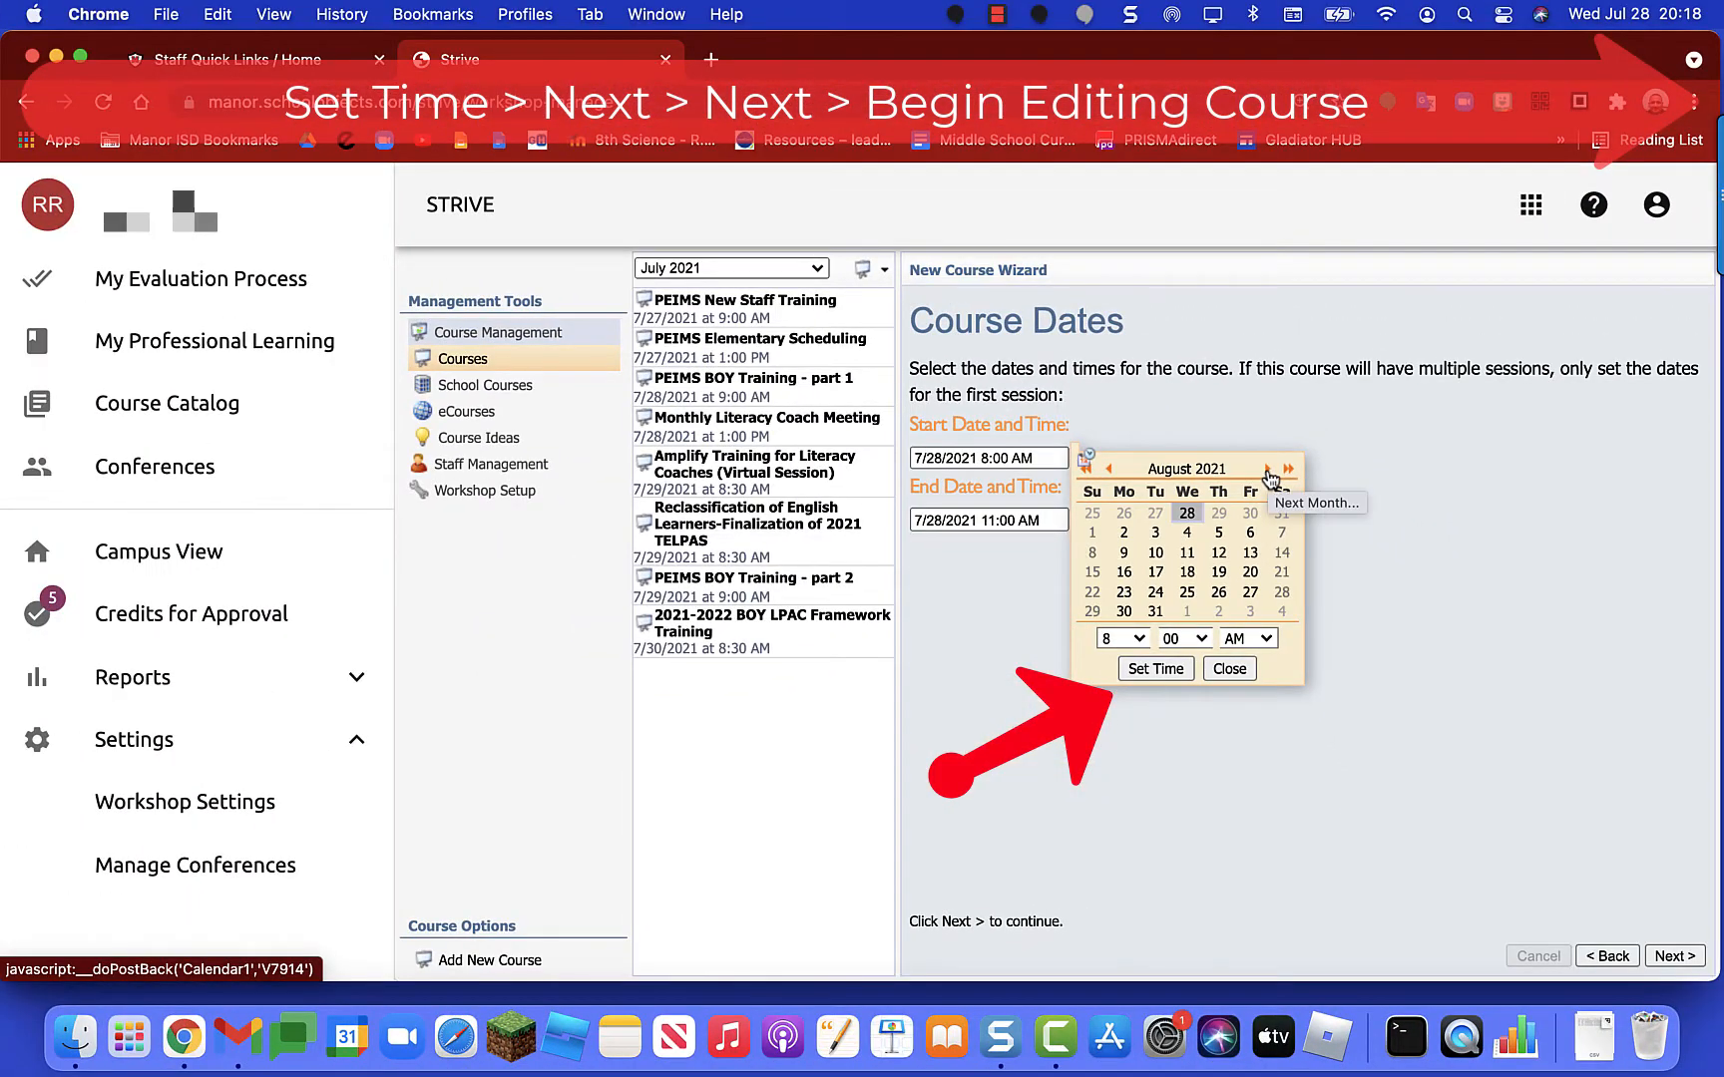
pyautogui.click(1125, 537)
pyautogui.click(1138, 643)
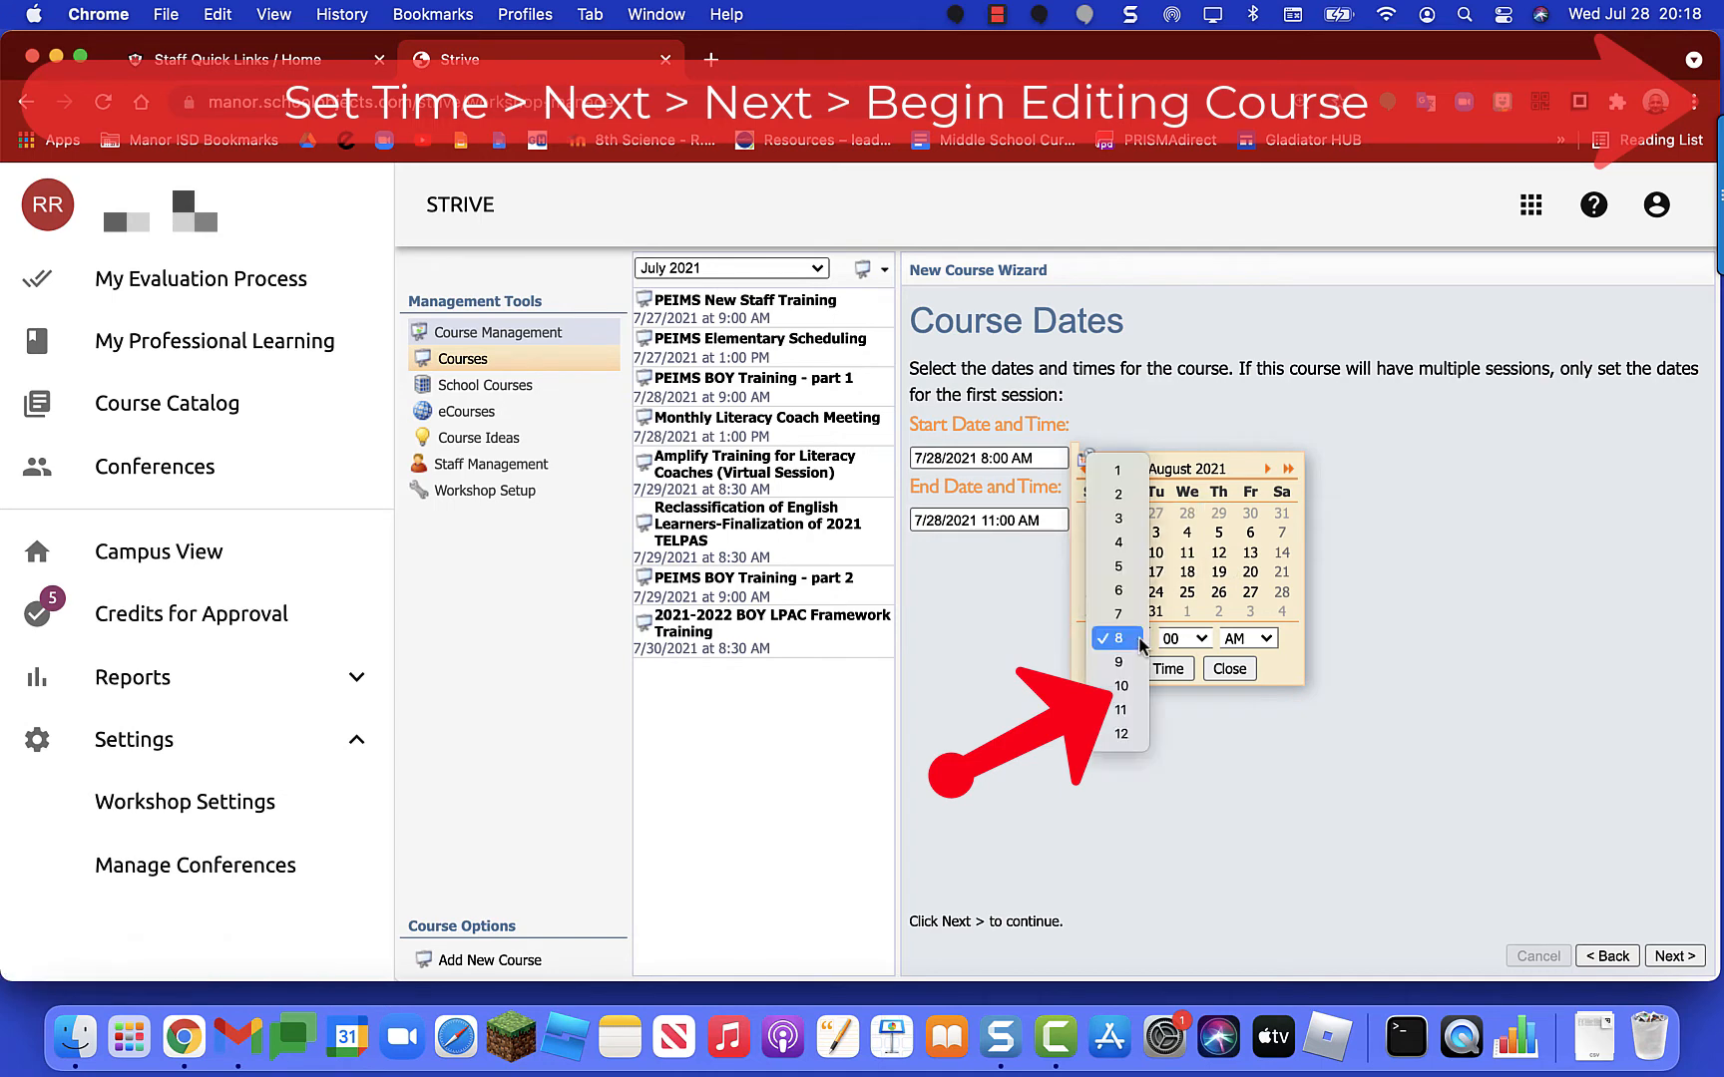
pyautogui.click(1121, 662)
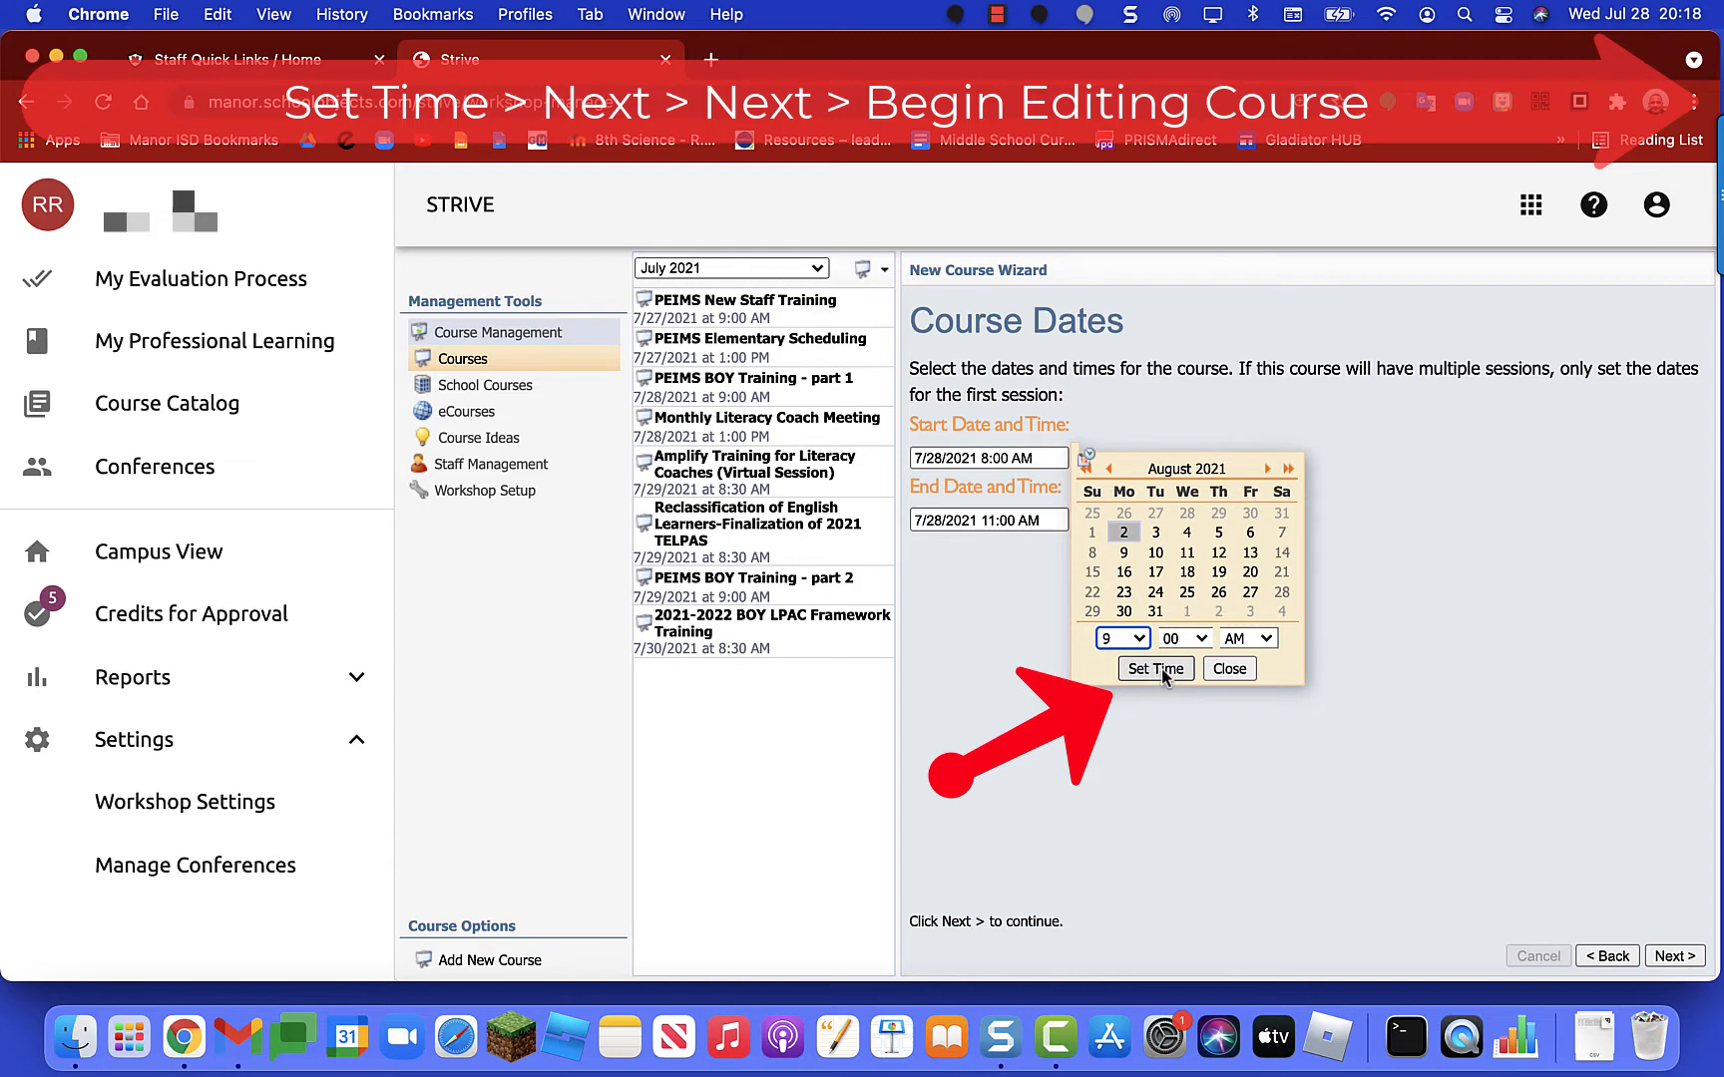
pyautogui.click(1157, 668)
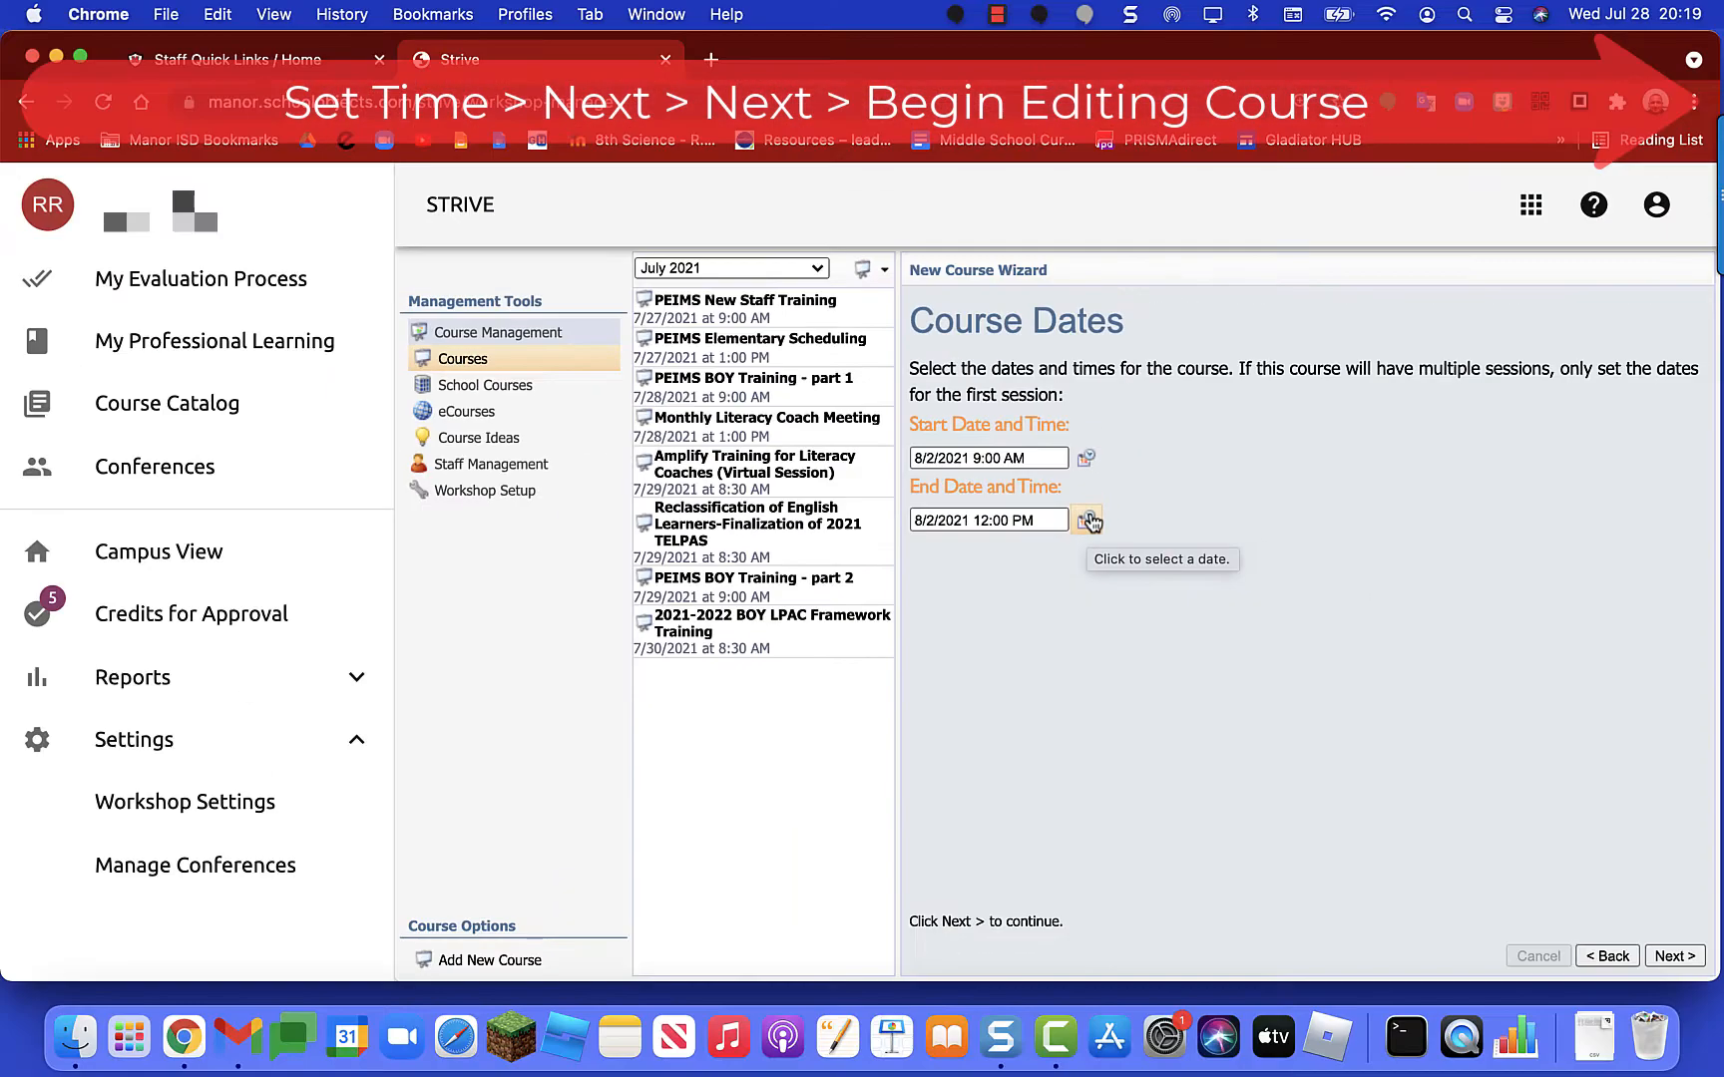
# Step: Set the course end time to 10:00 AM on August 2, 2021
pyautogui.click(1089, 520)
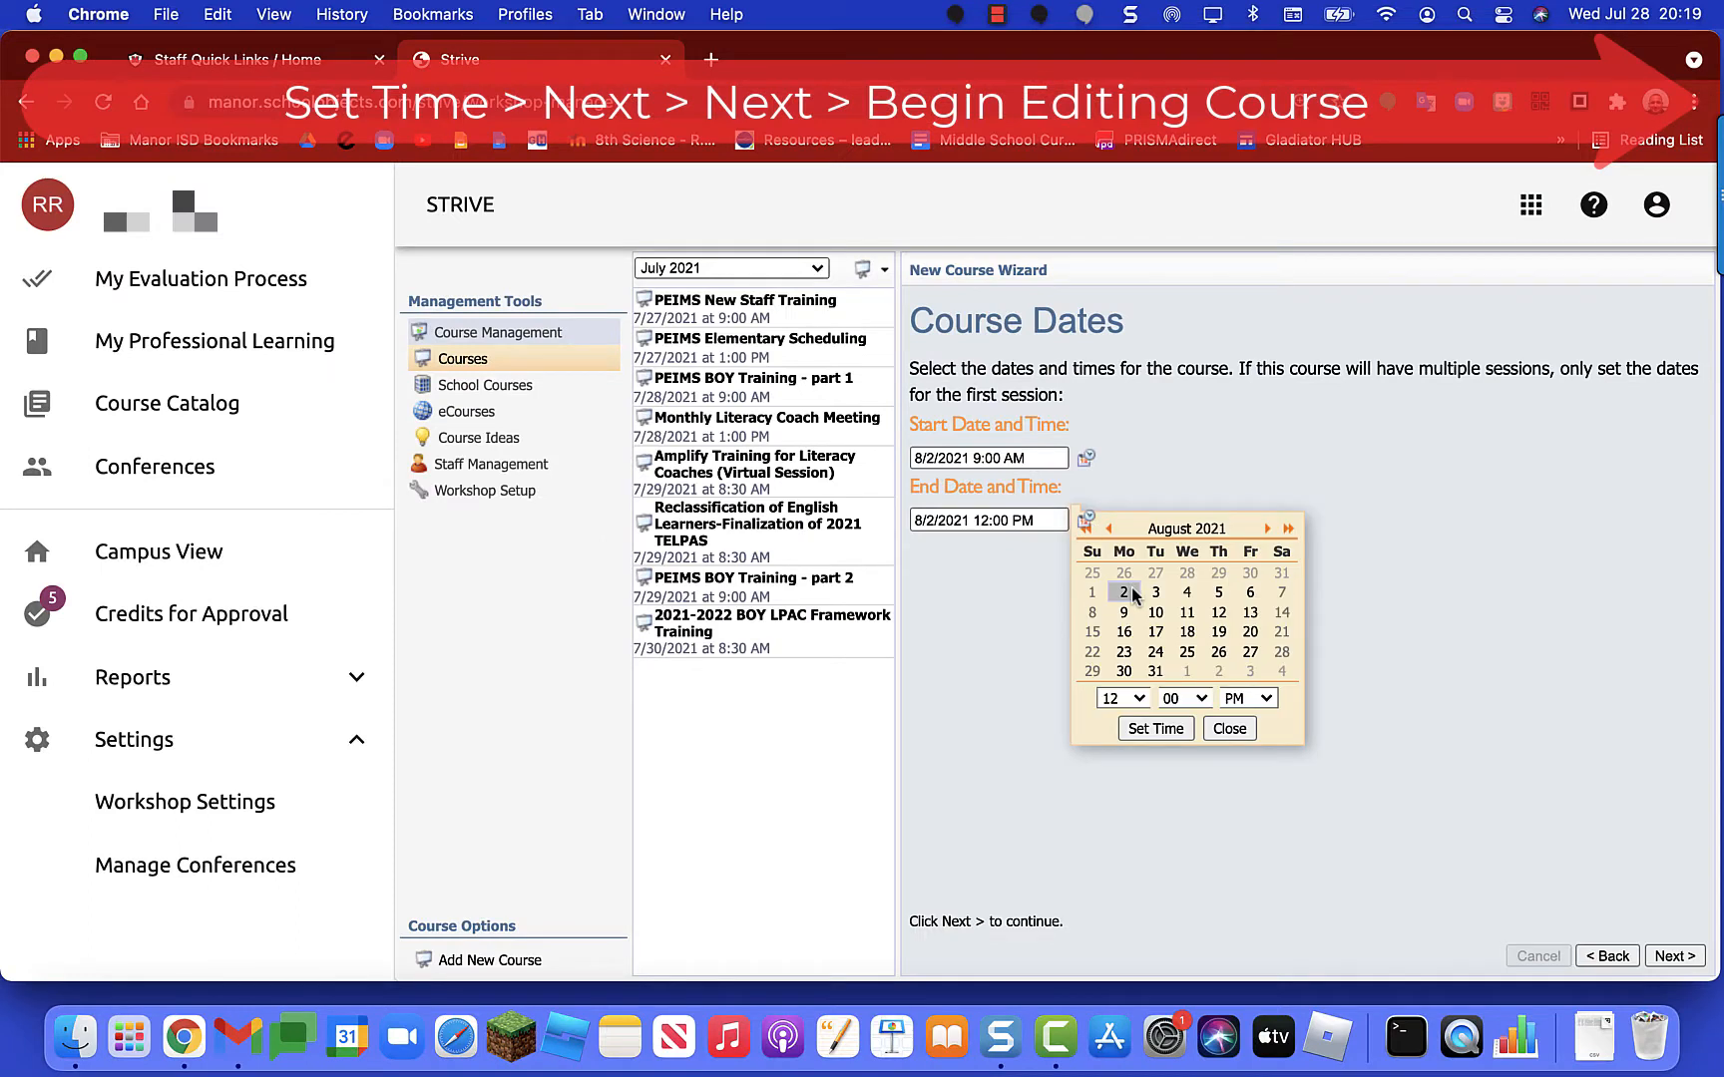
pyautogui.click(1132, 698)
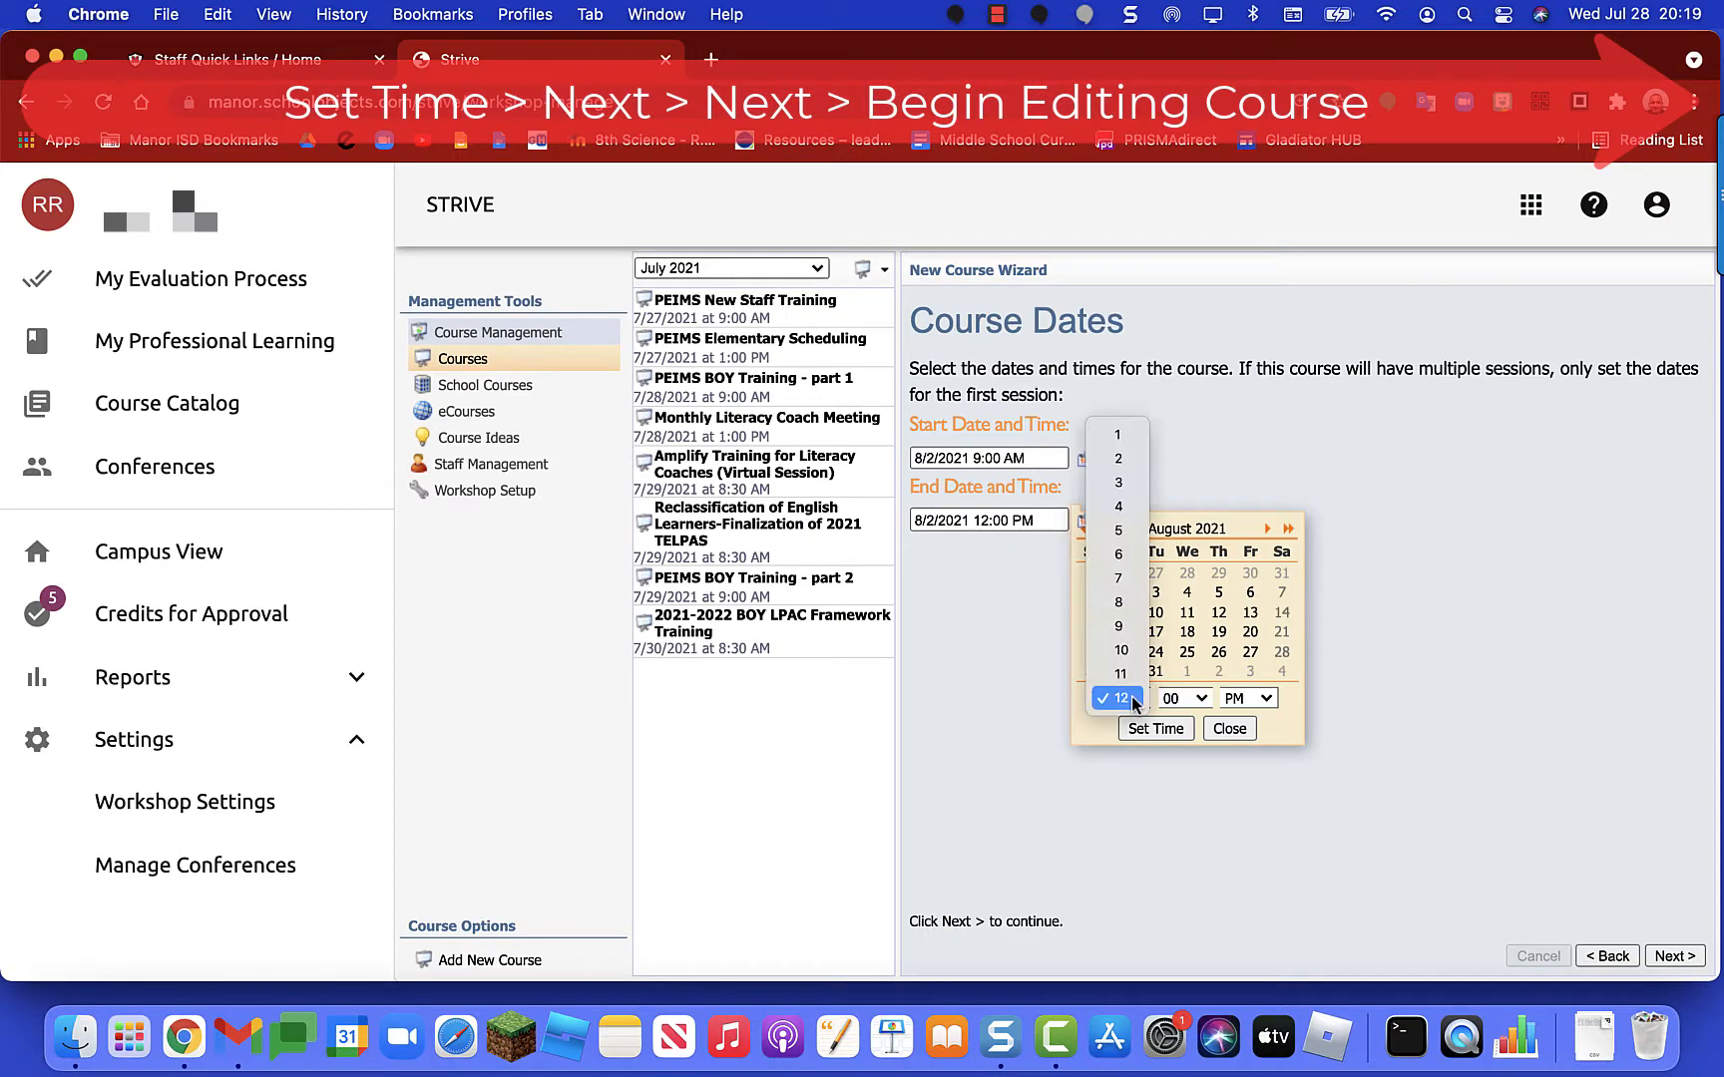
pyautogui.click(1131, 696)
pyautogui.click(1092, 746)
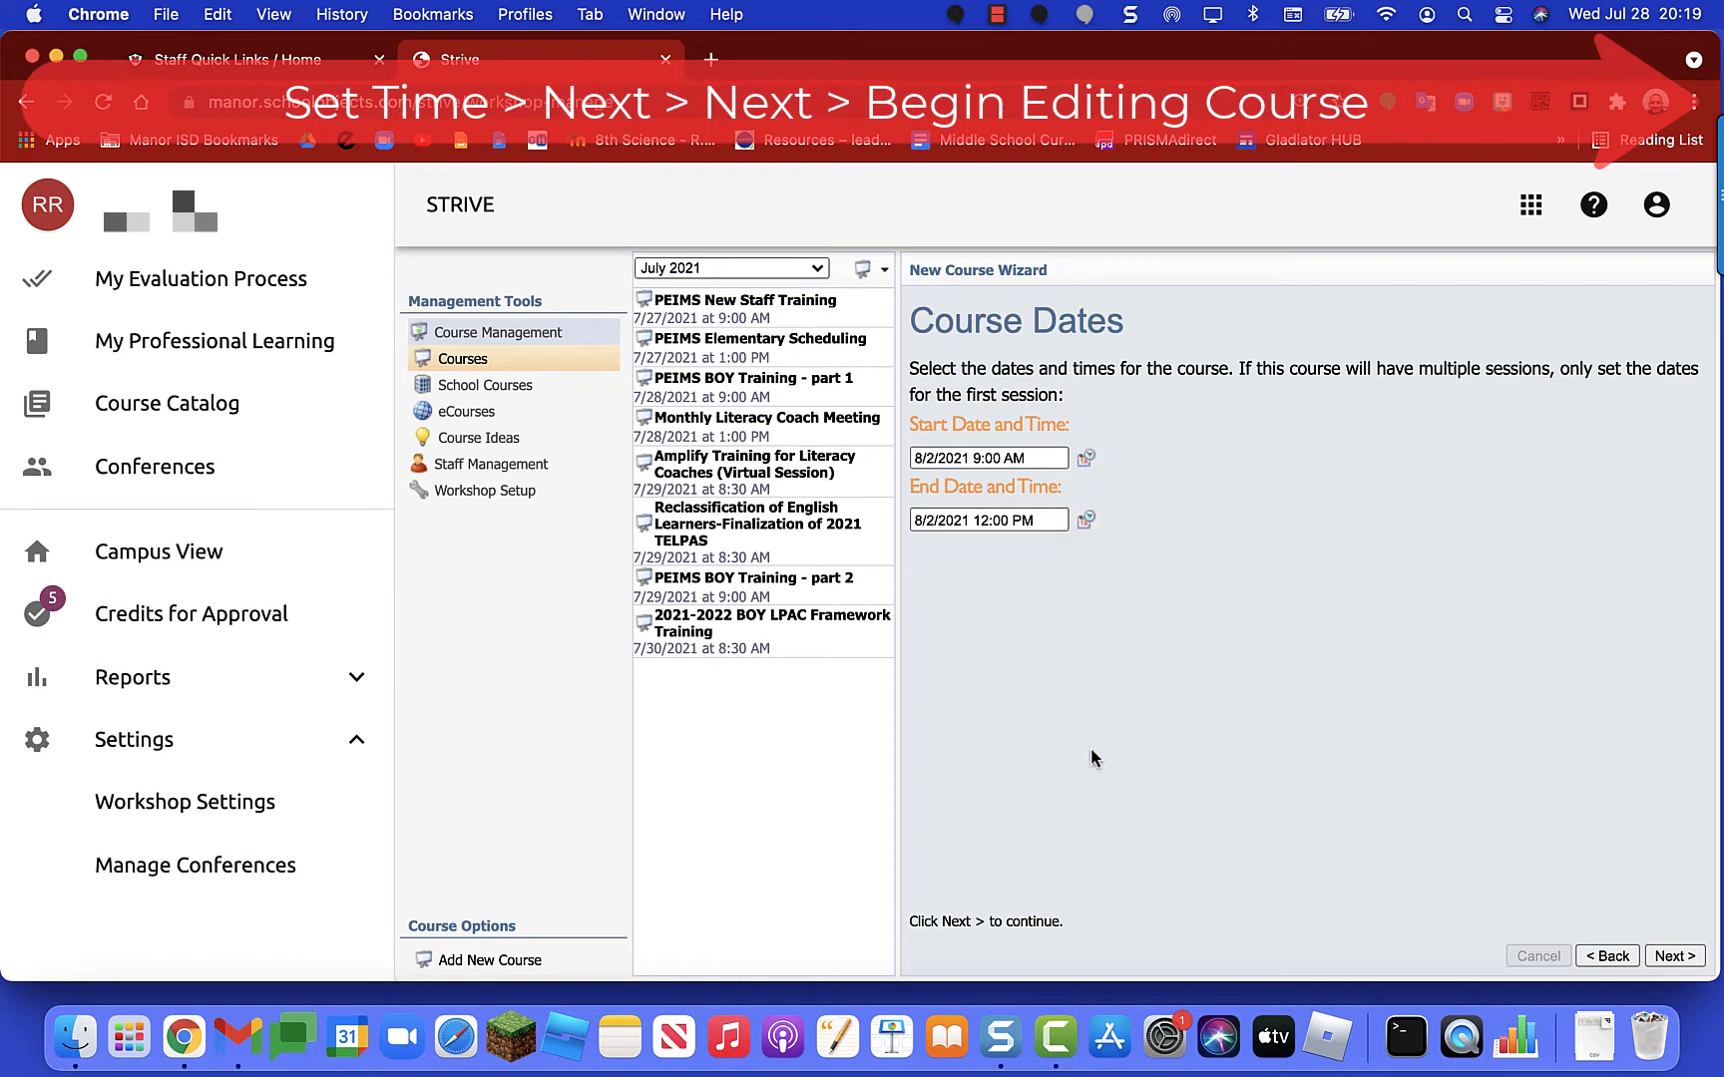
pyautogui.click(1091, 537)
pyautogui.click(1142, 721)
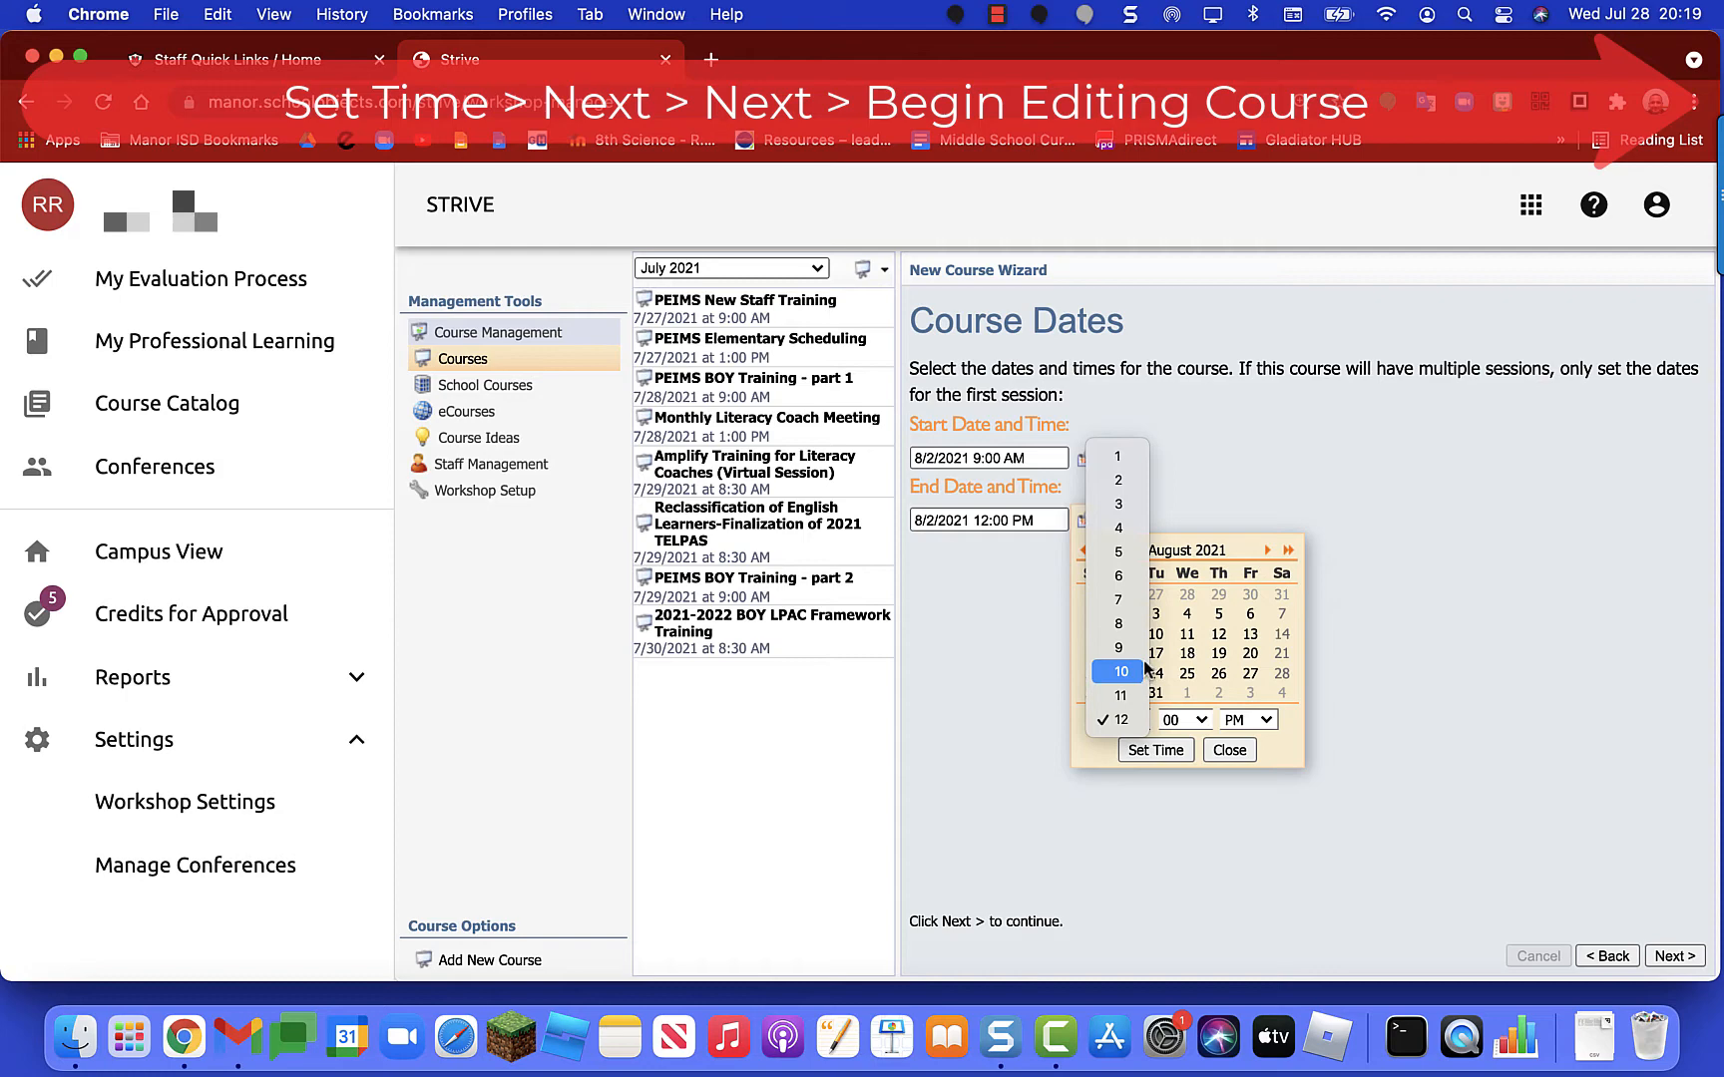
pyautogui.click(1125, 673)
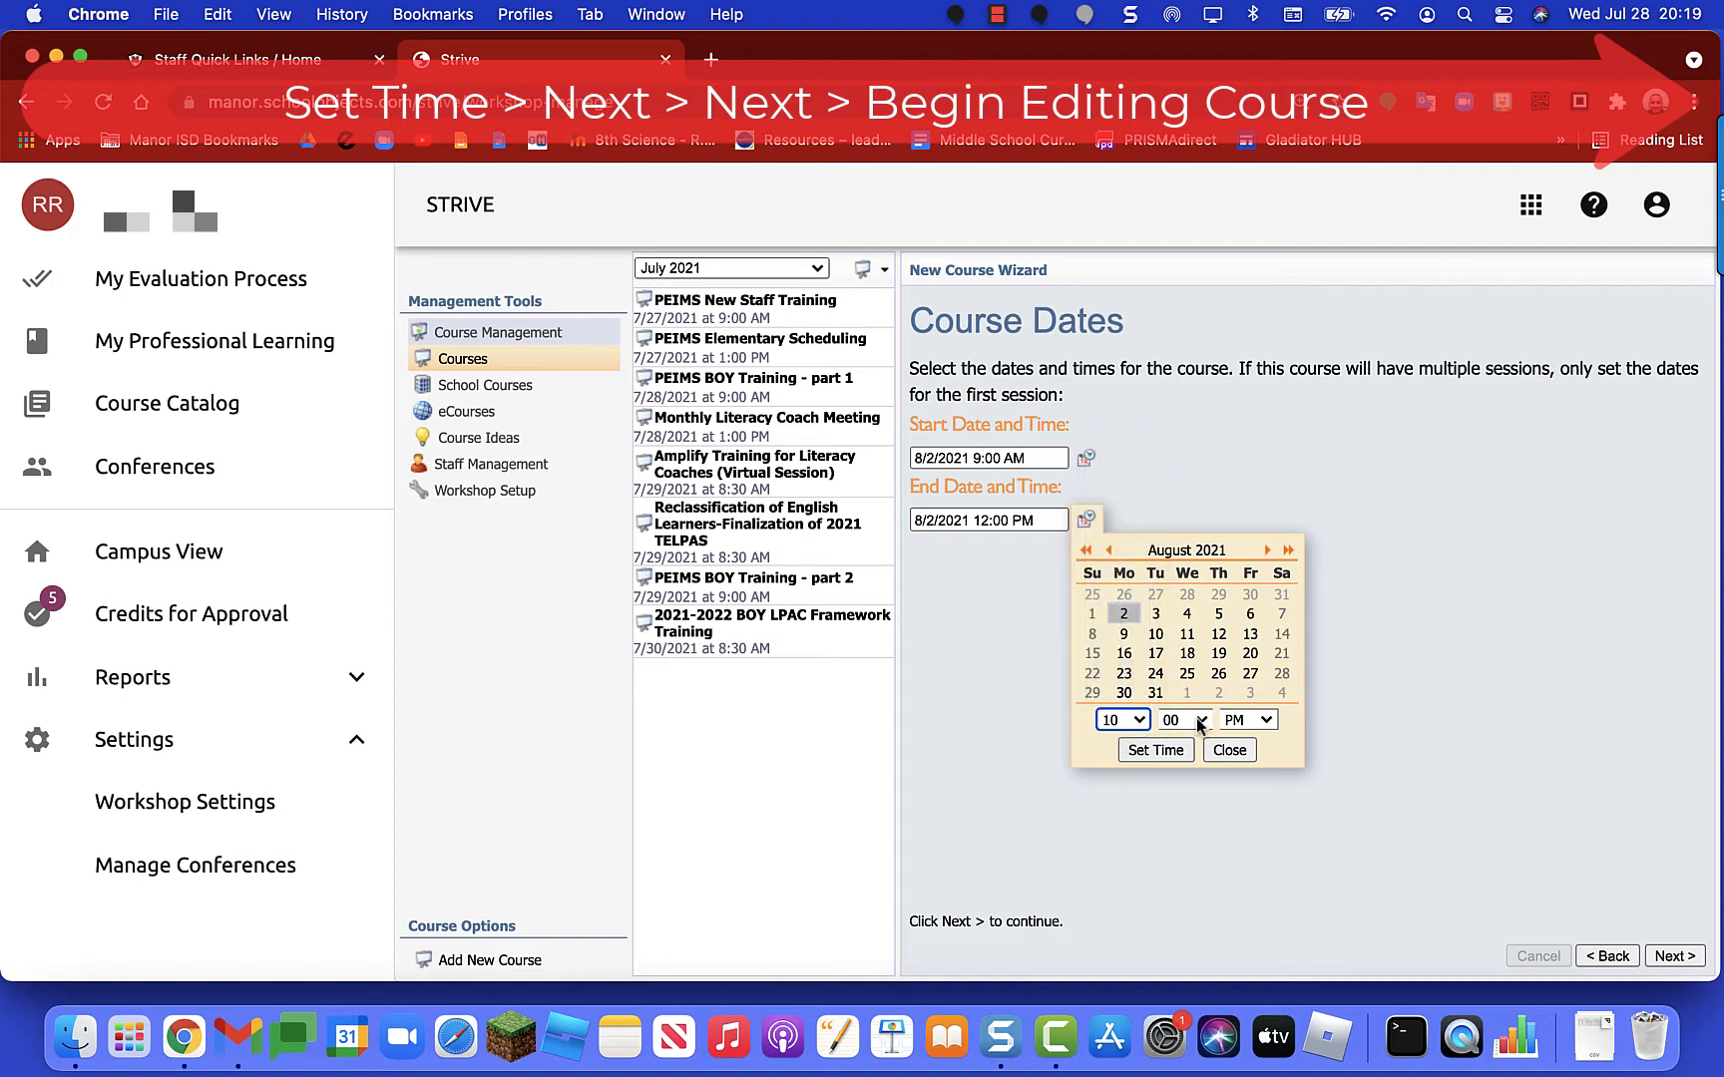
pyautogui.click(1248, 720)
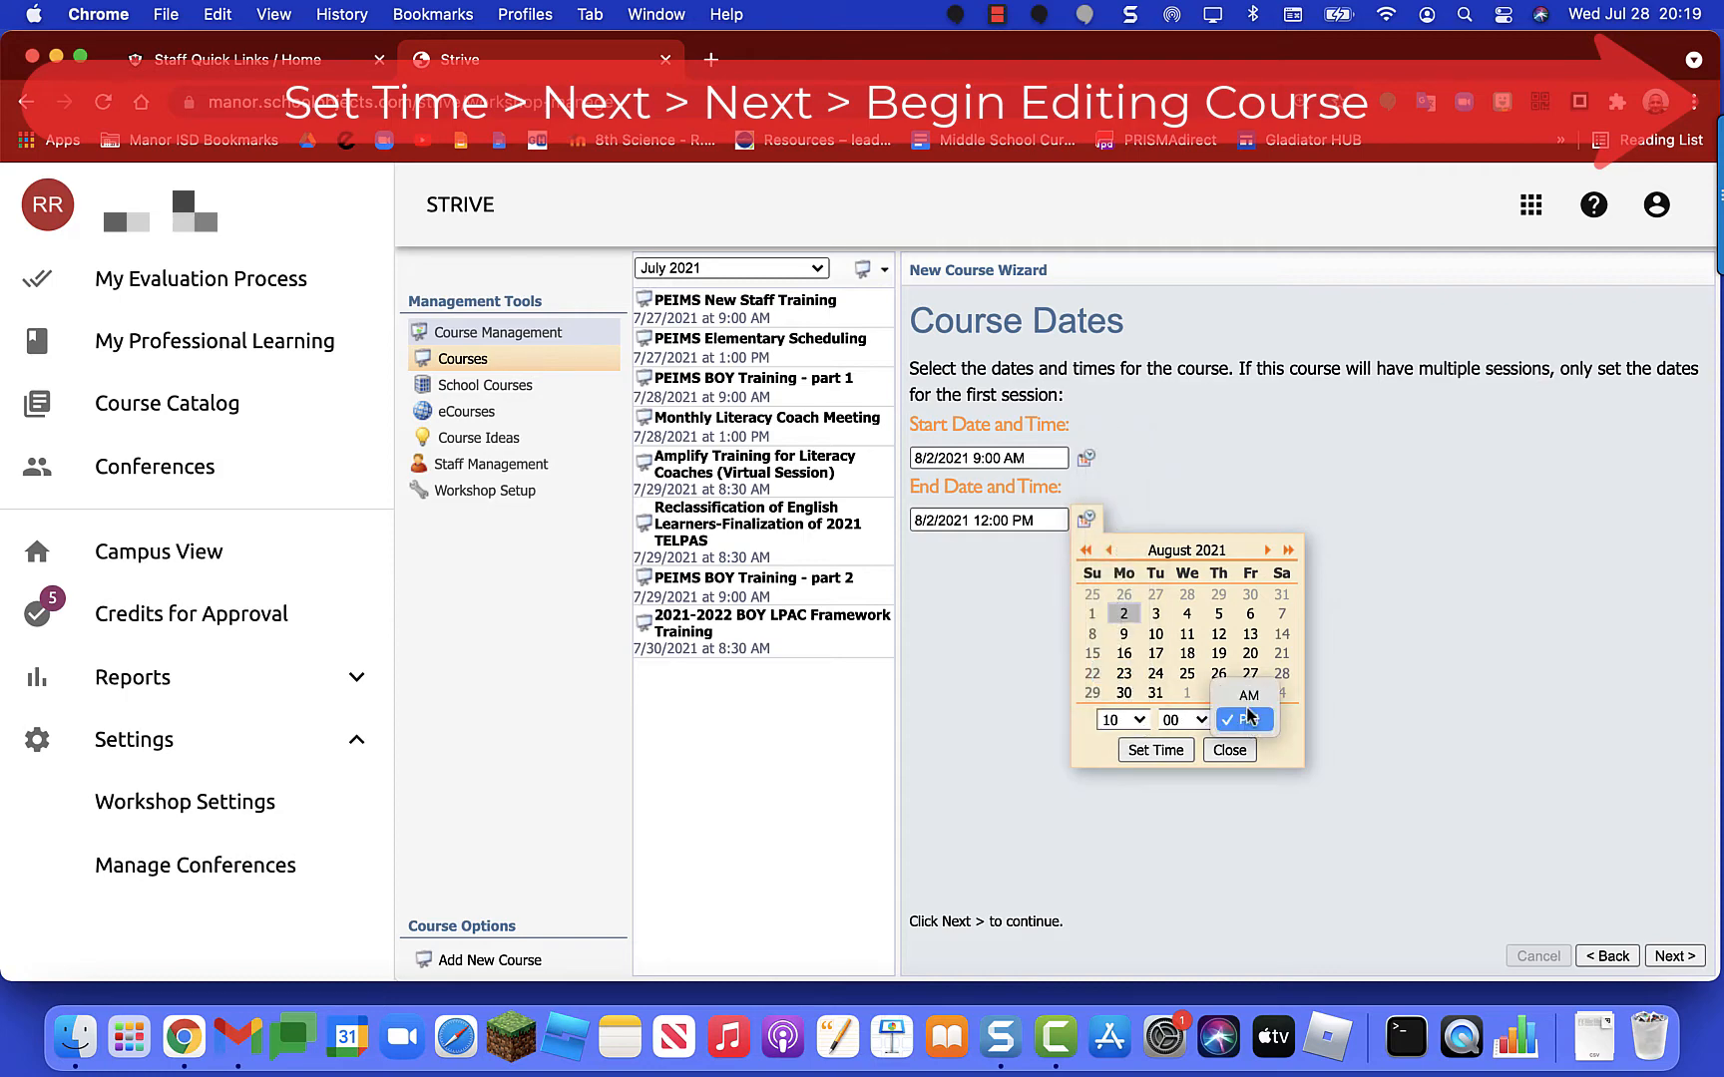
pyautogui.click(1254, 698)
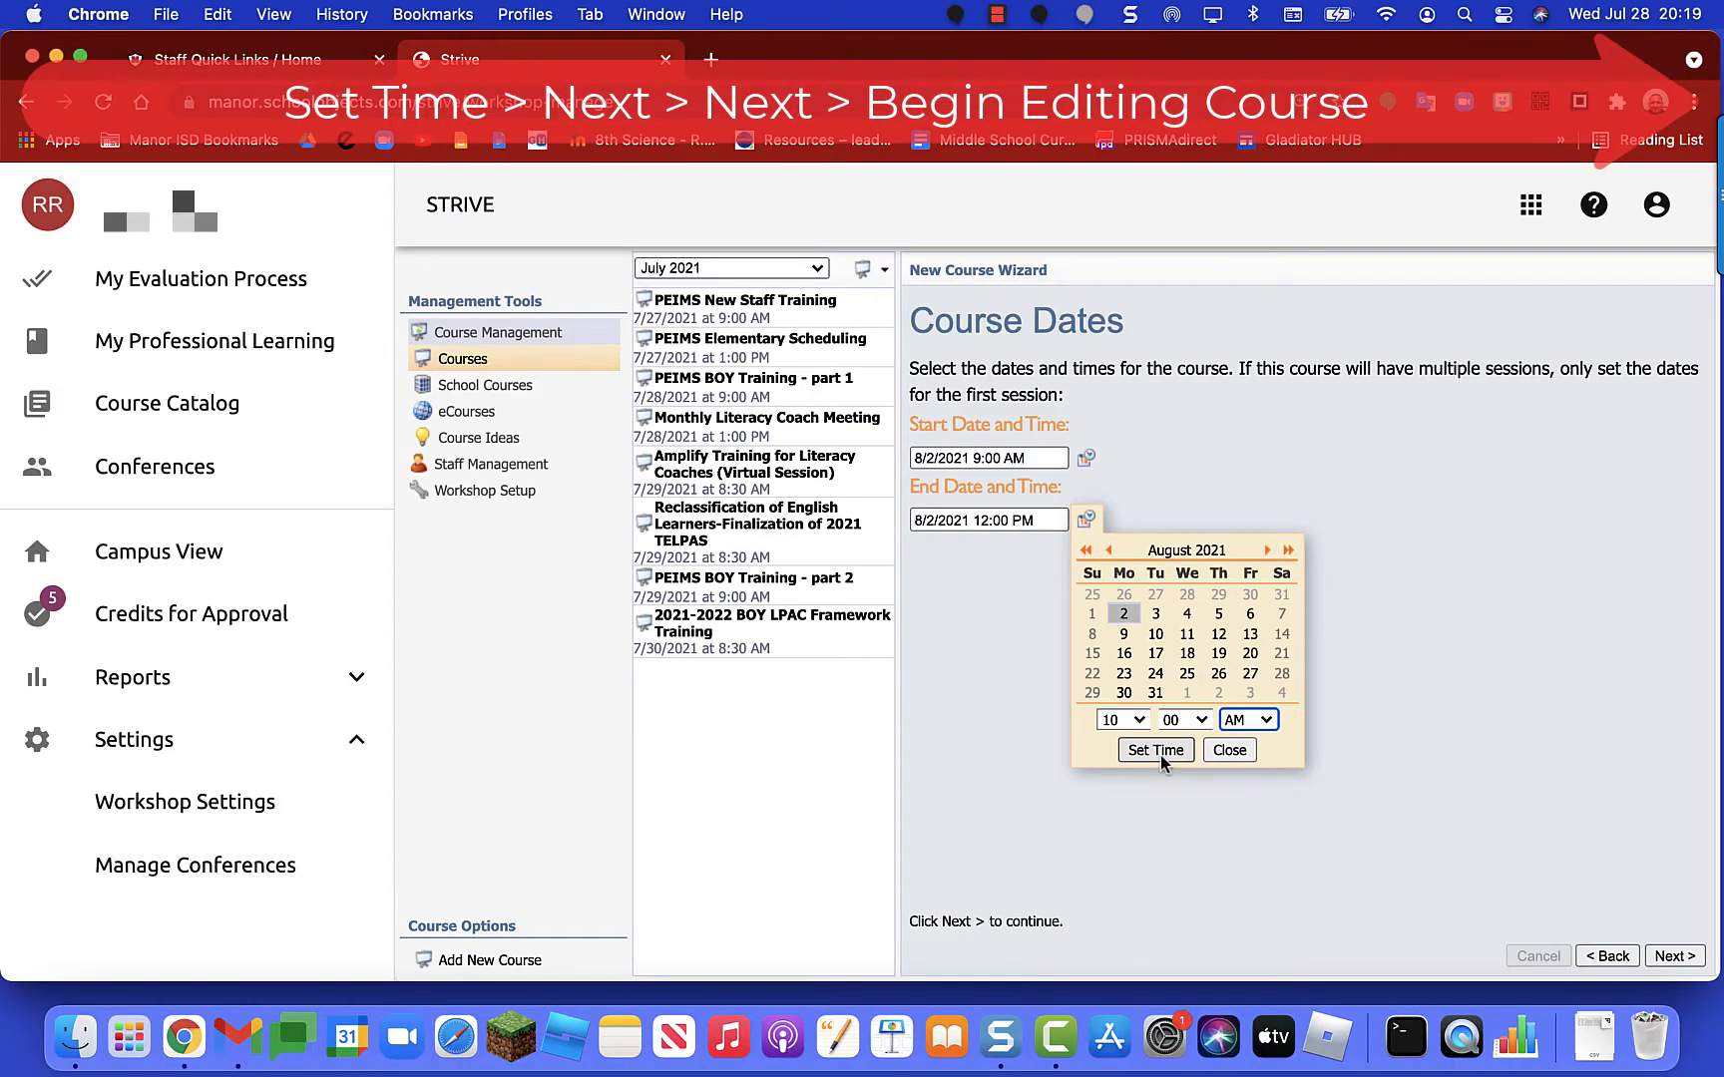
pyautogui.click(1157, 751)
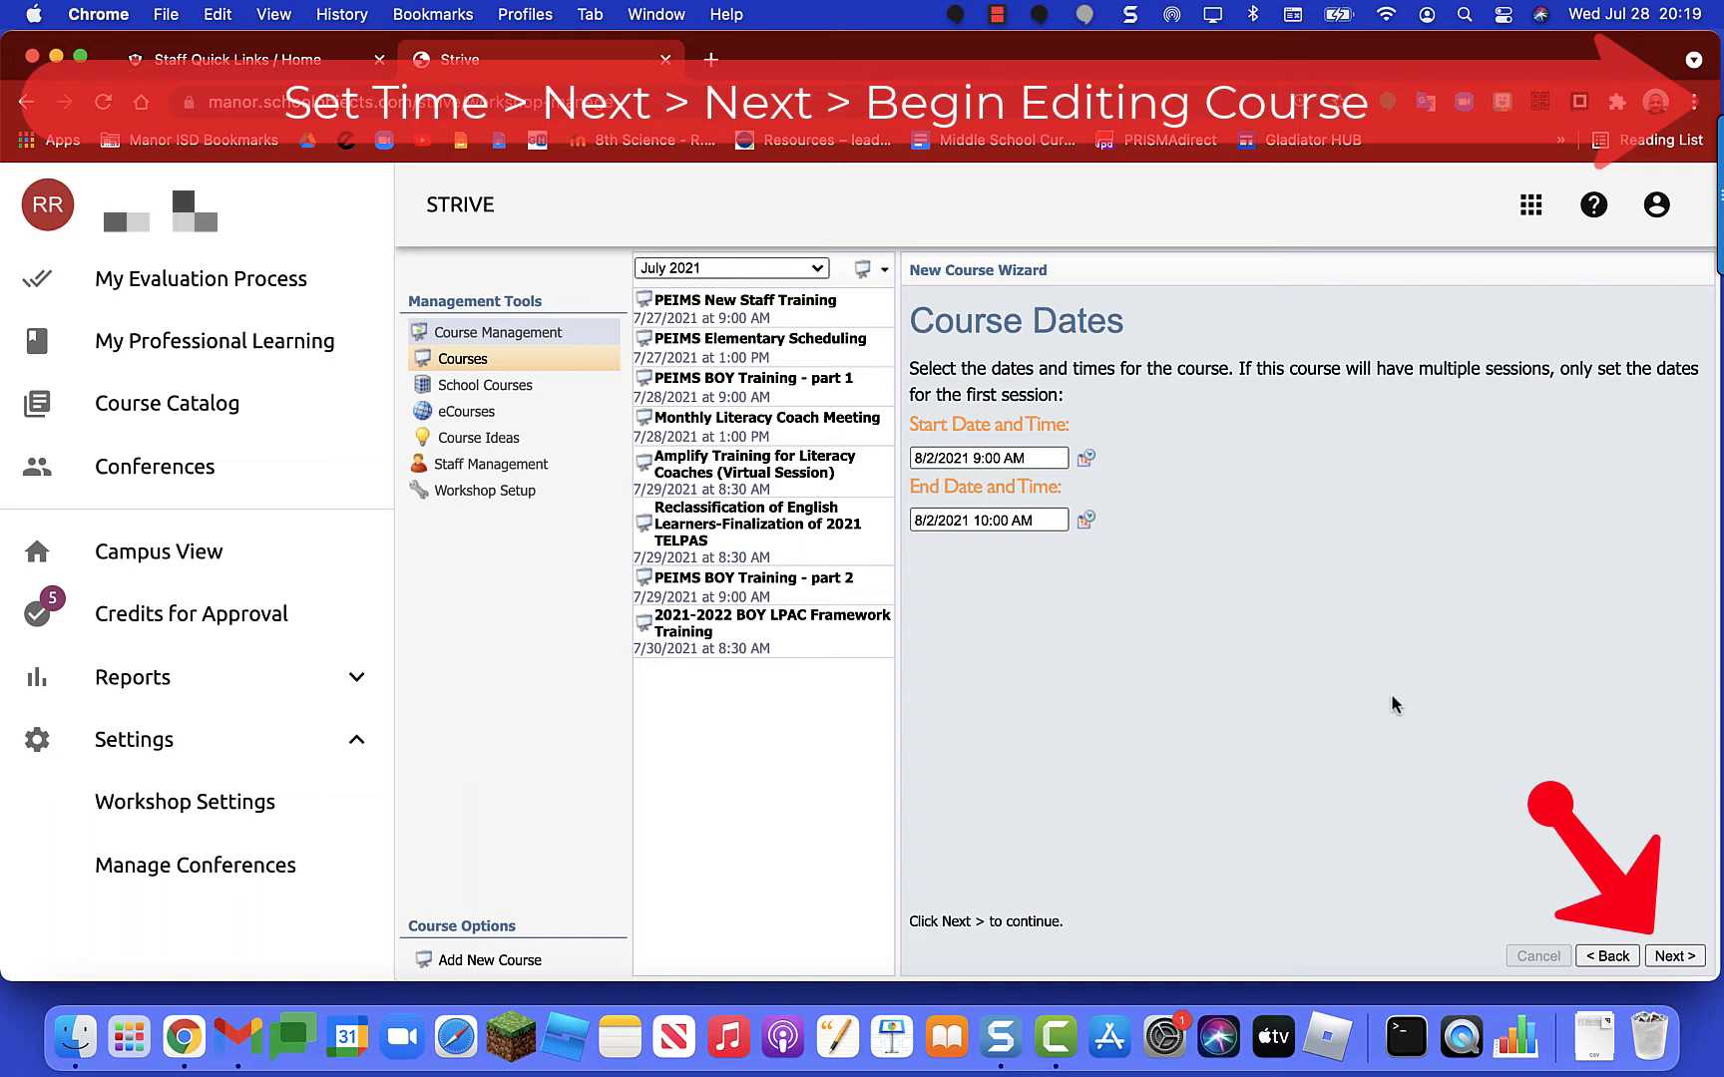
# Step: Advance to Frameworks and Dimensions and review the T-TESS, T-PESS and T-SCESS trees without selecting any
pyautogui.click(1673, 956)
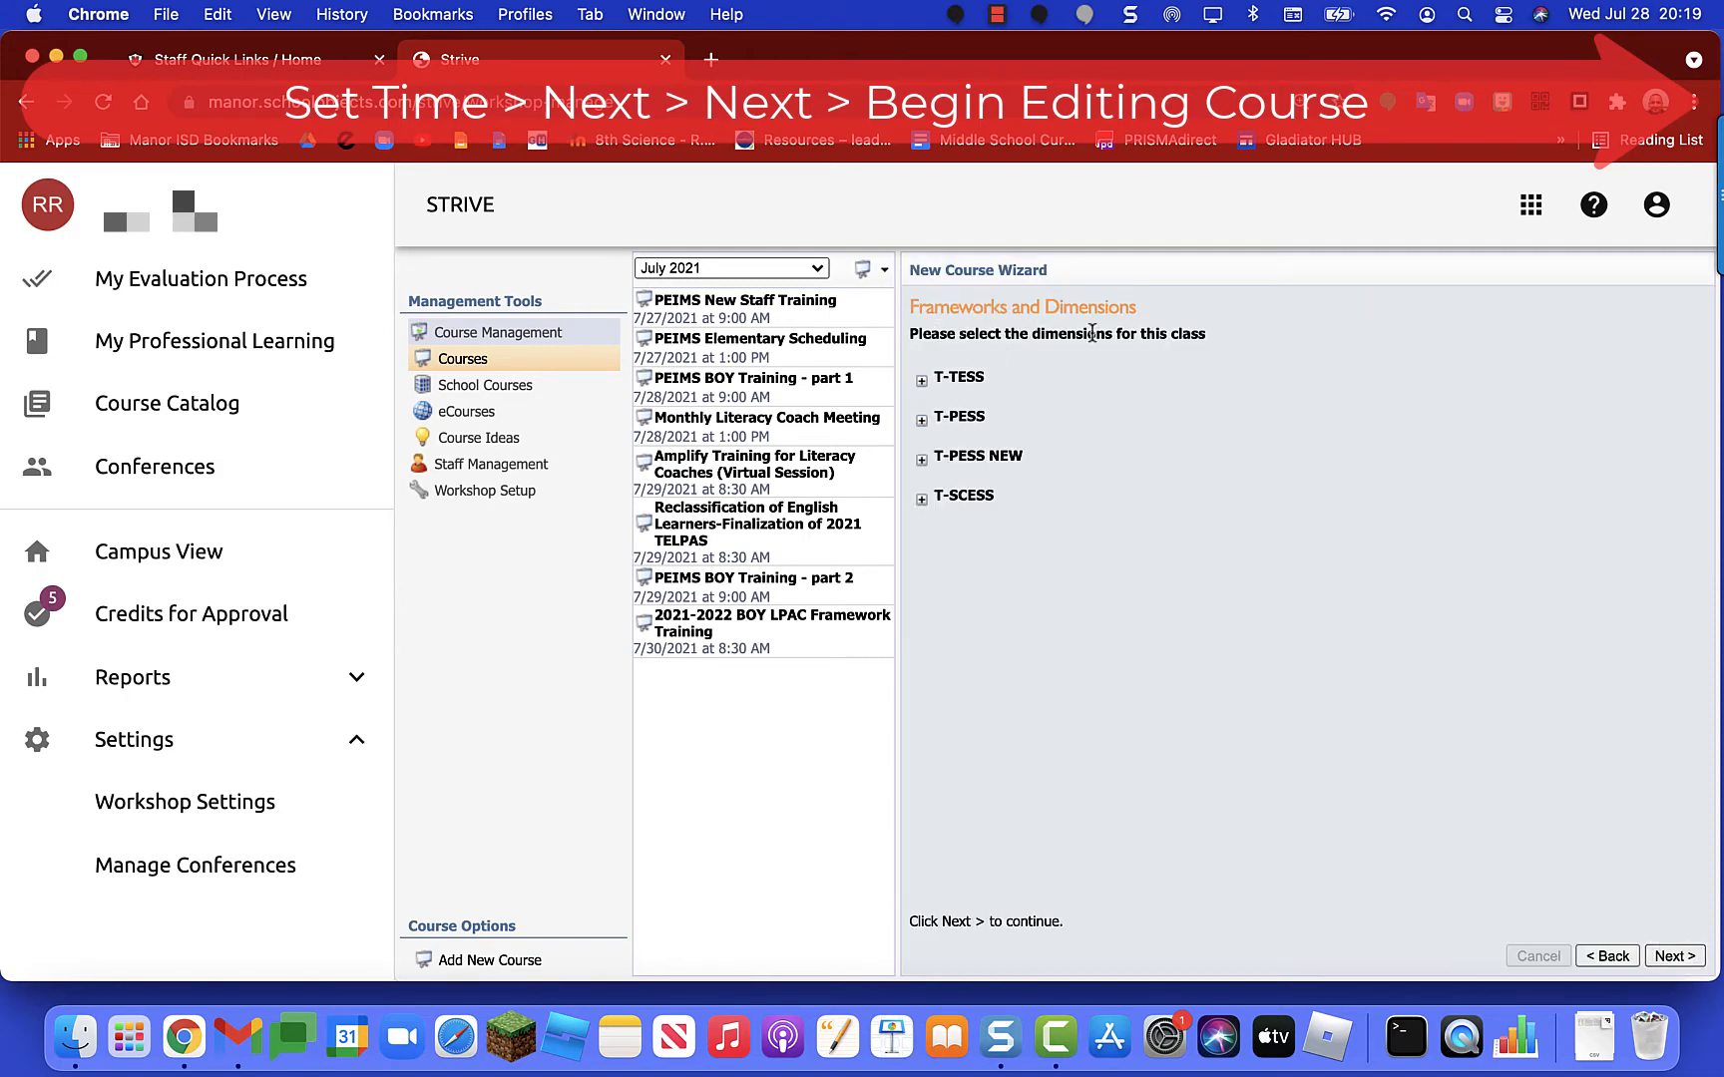
pyautogui.click(922, 381)
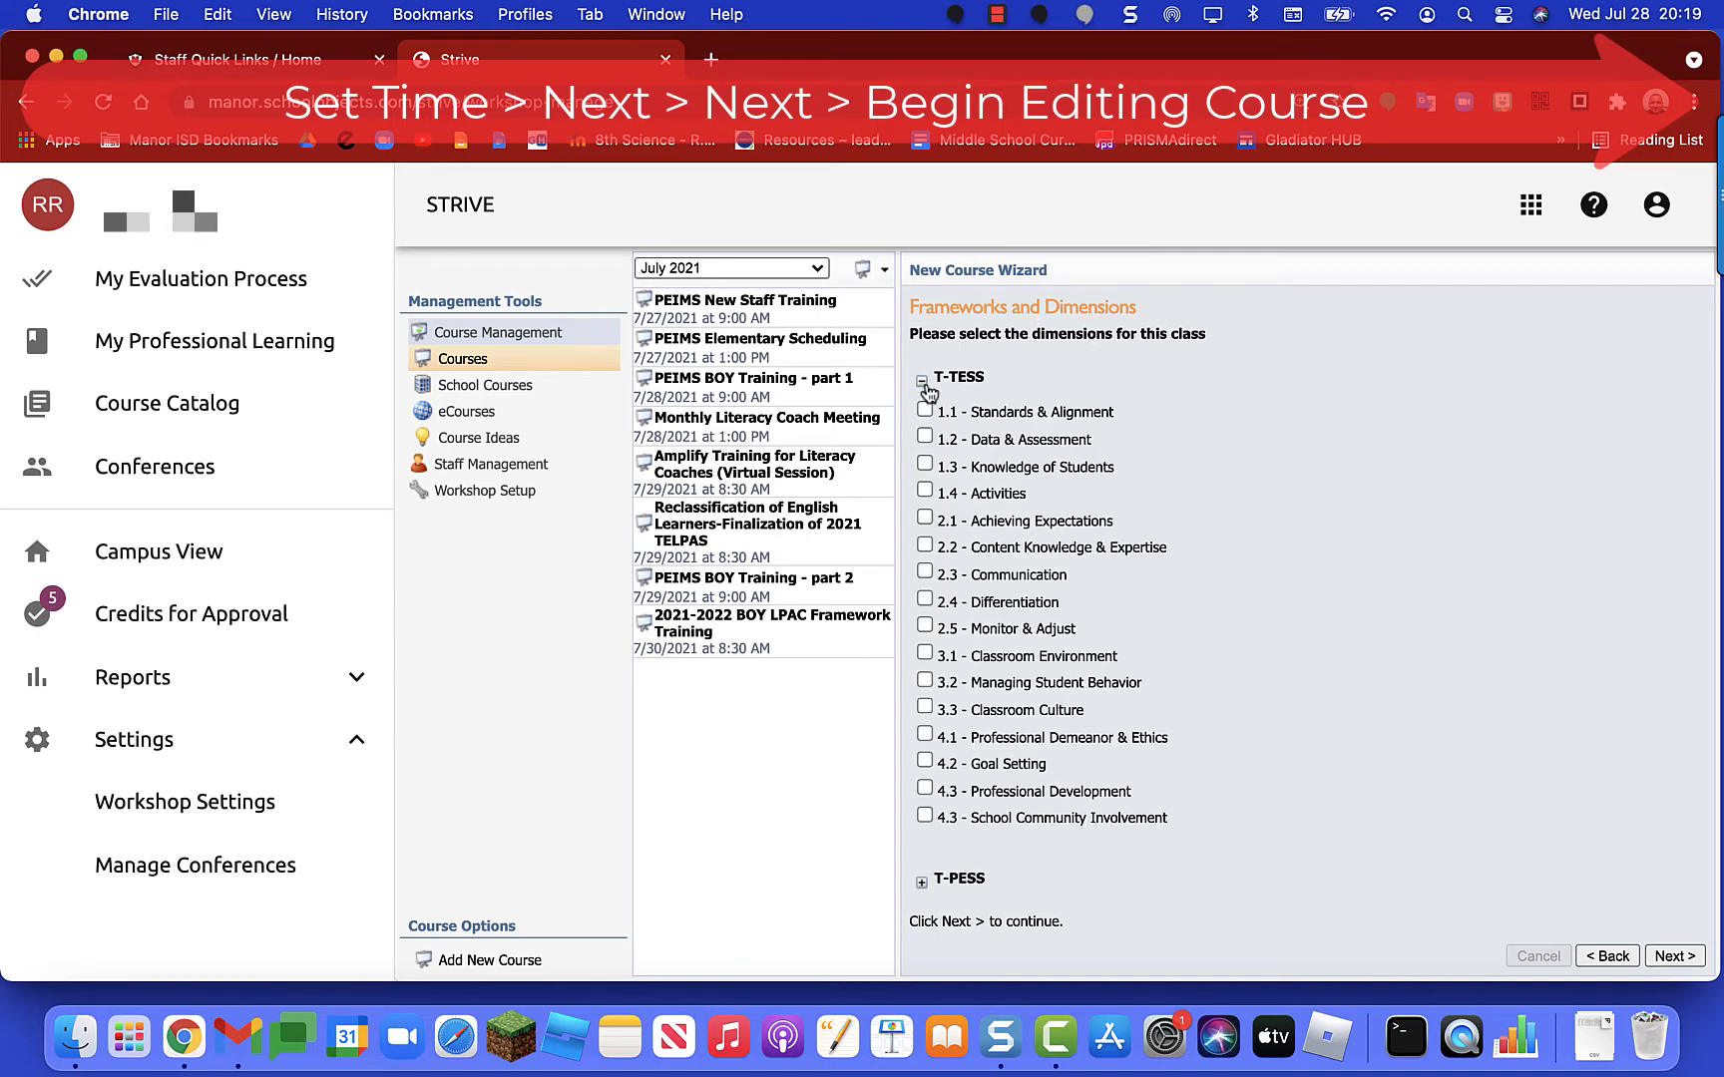
pyautogui.click(923, 384)
pyautogui.click(921, 421)
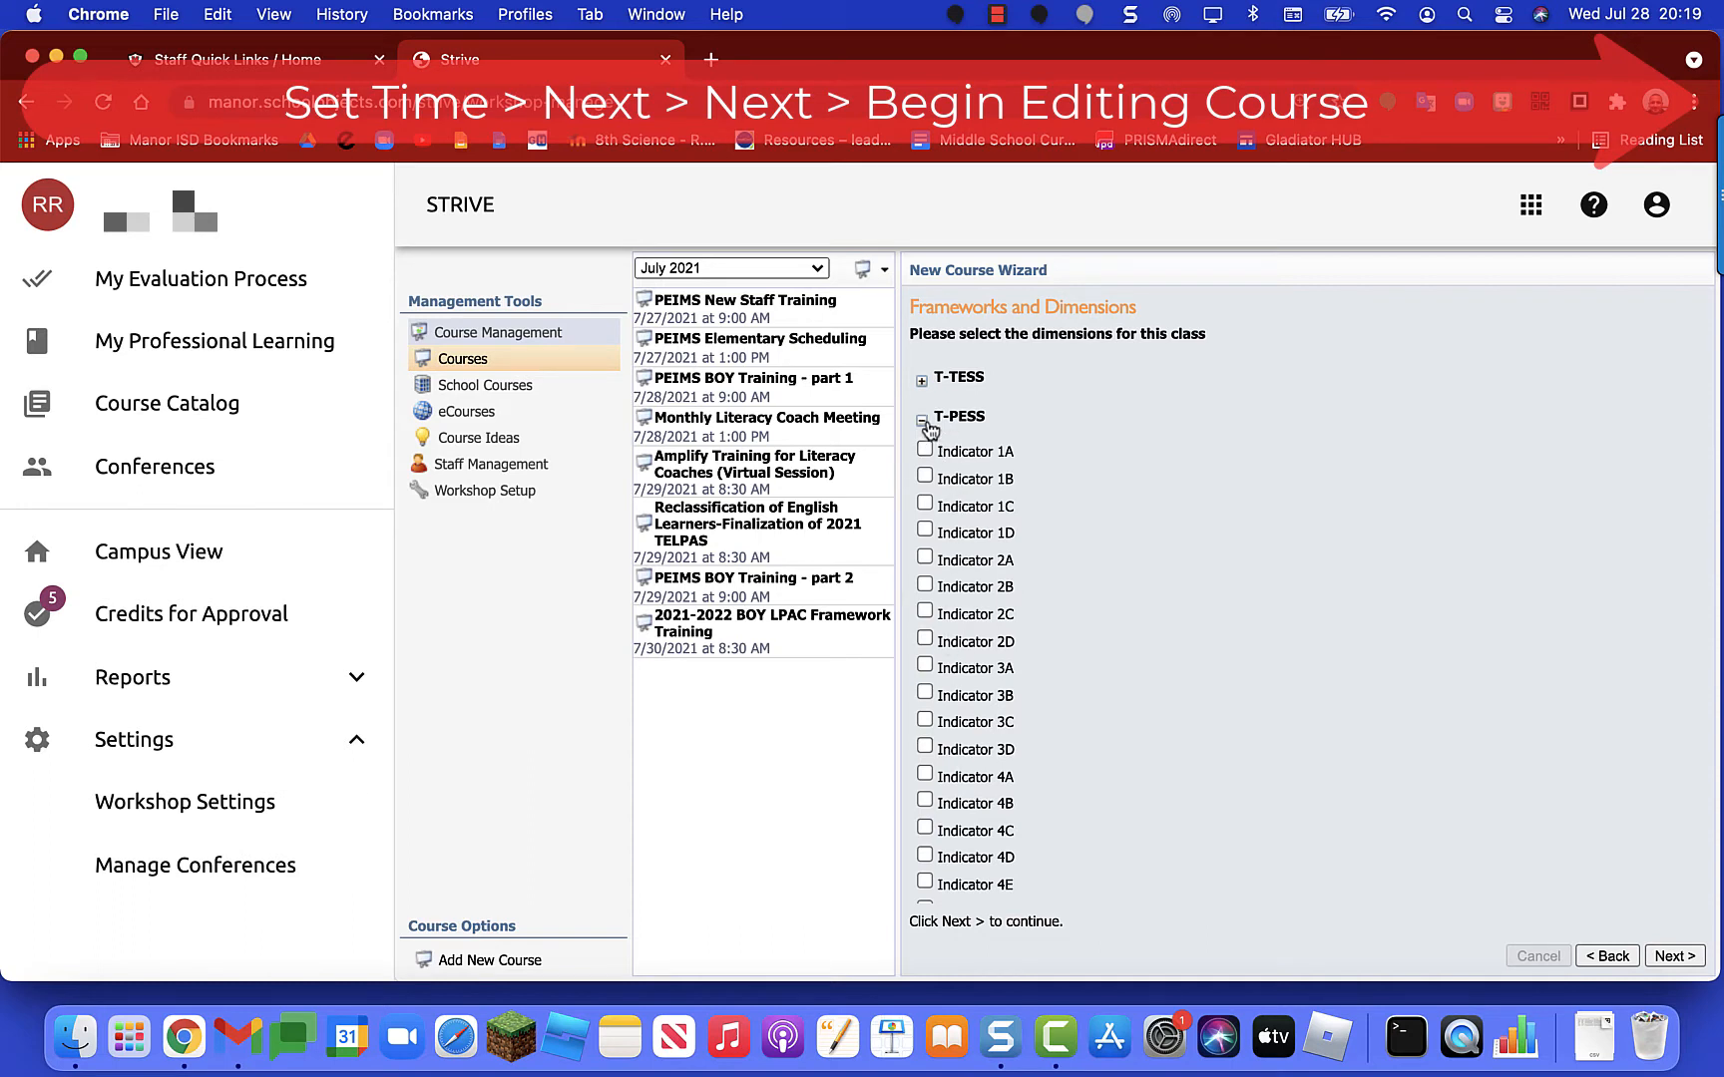
pyautogui.click(922, 421)
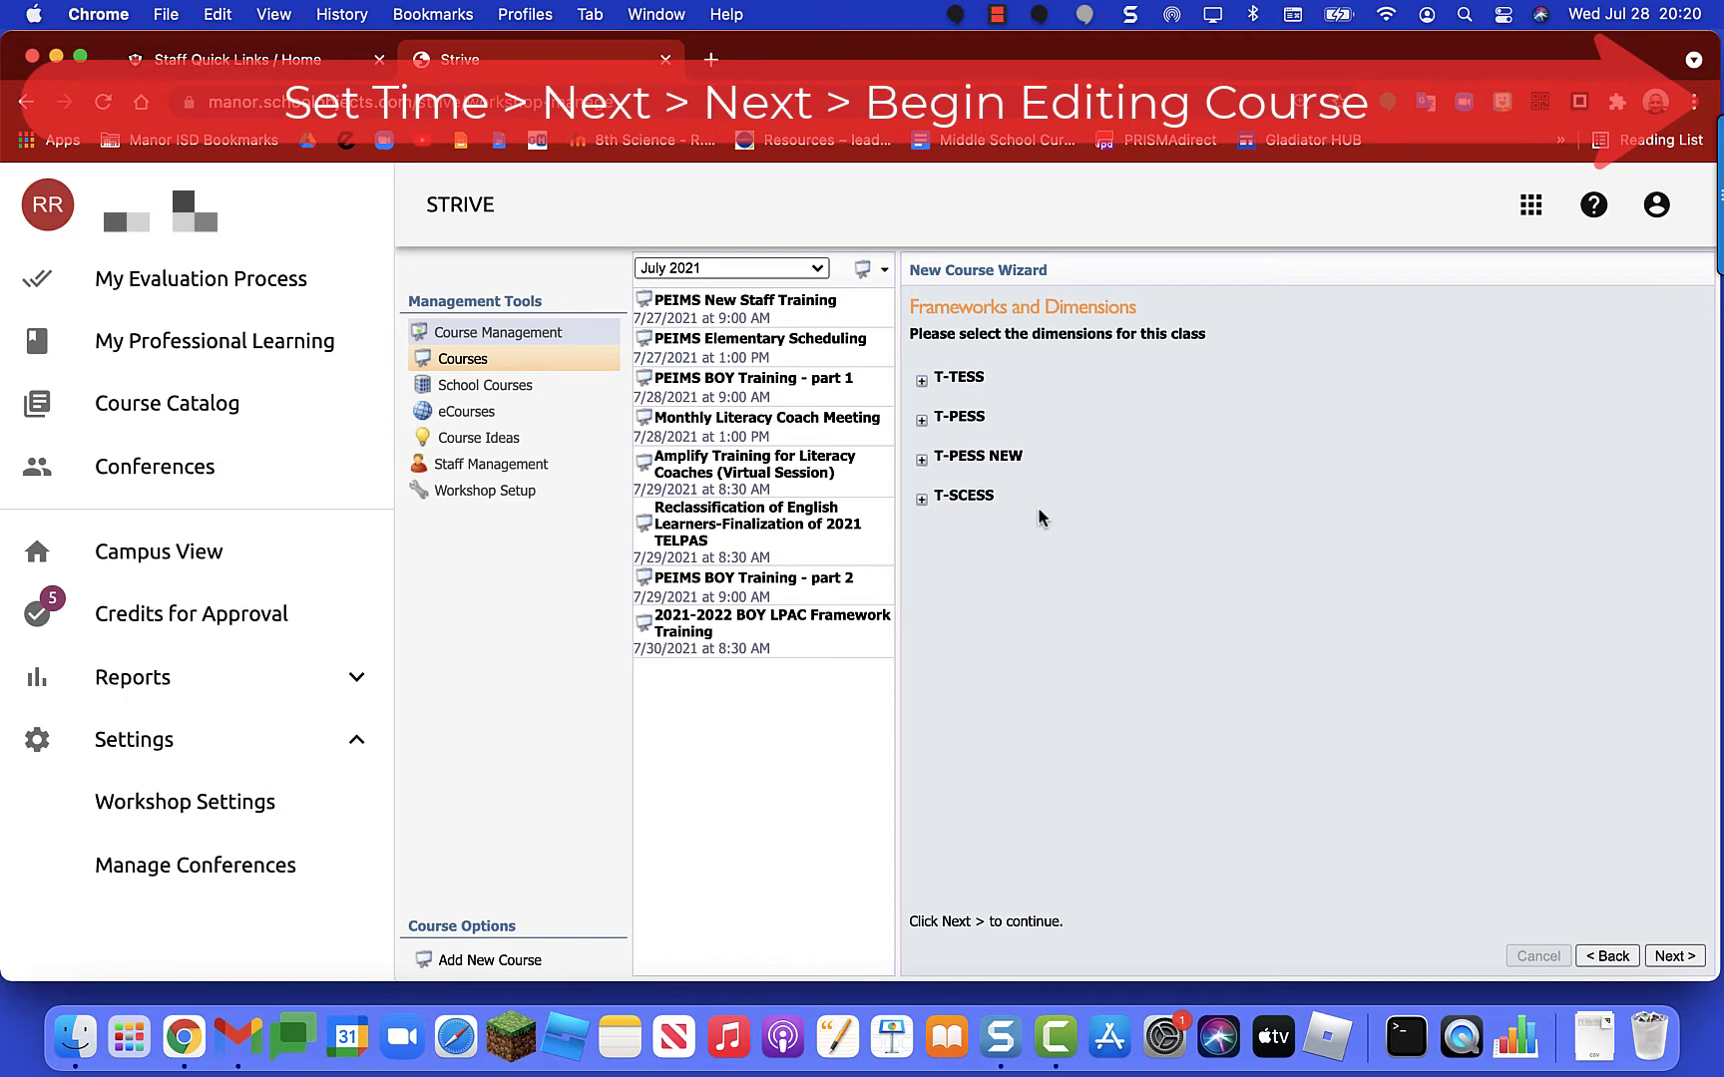
pyautogui.click(921, 499)
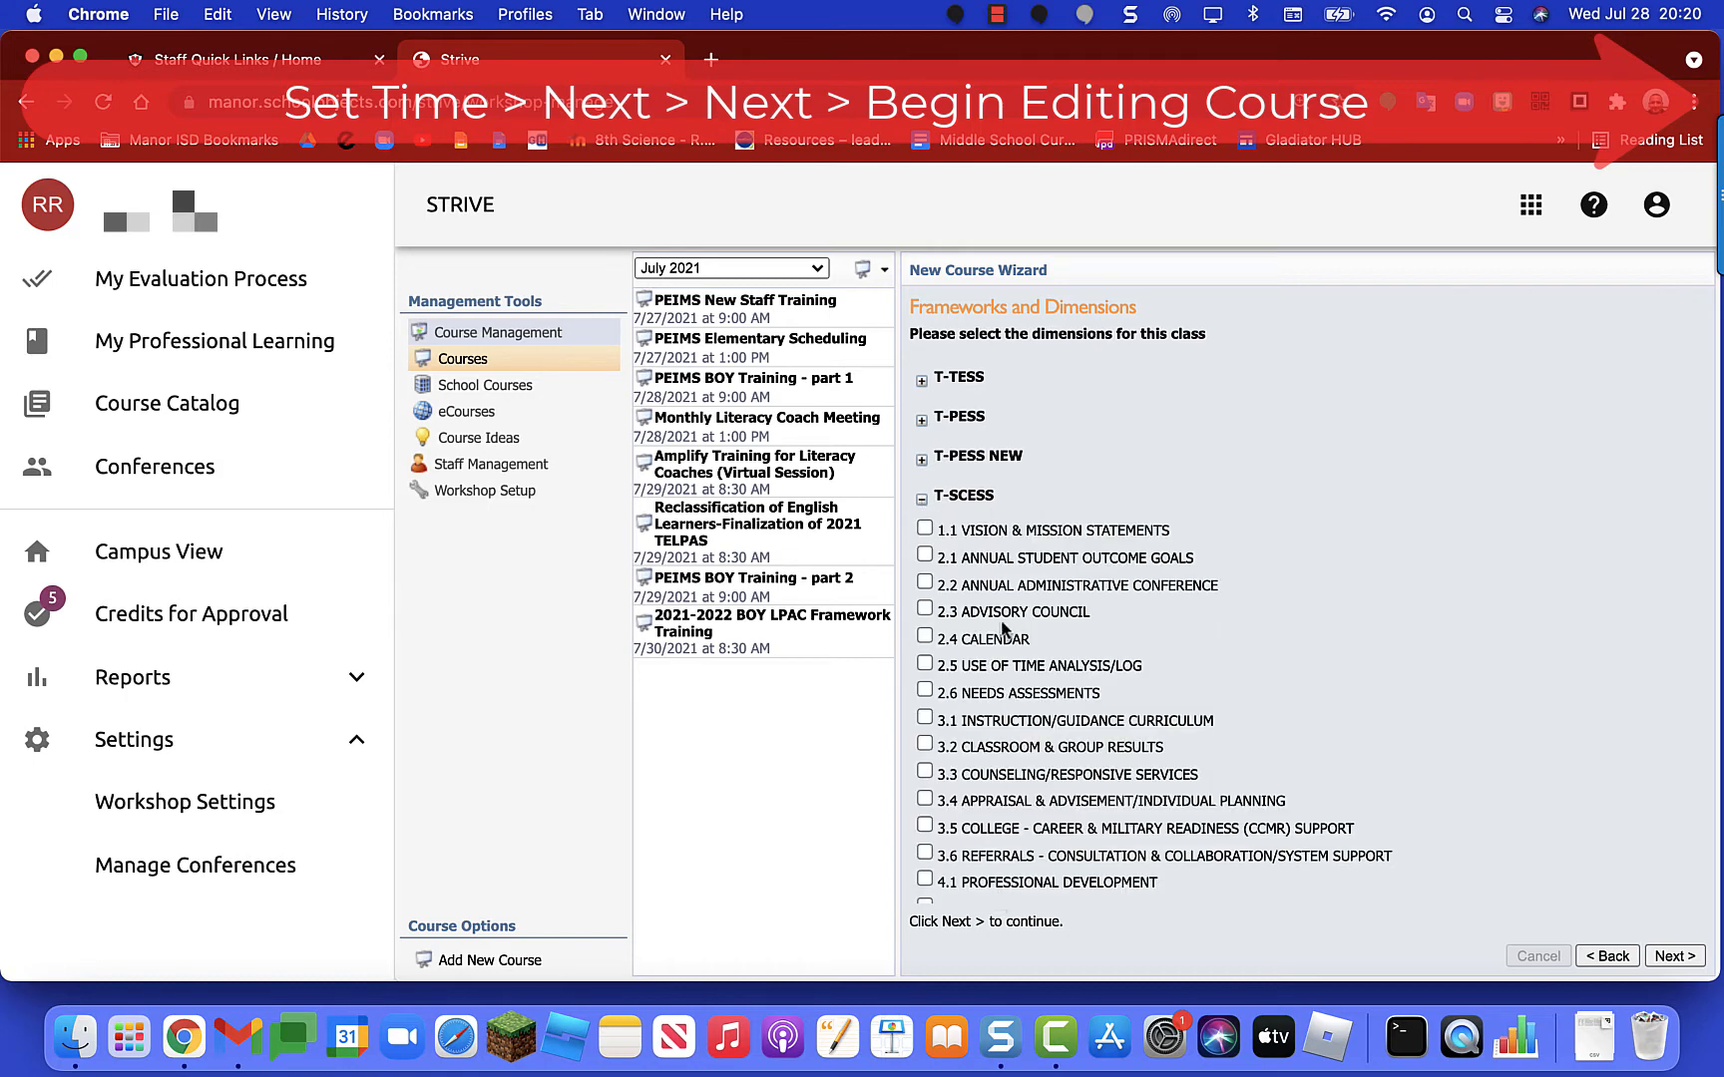
pyautogui.click(922, 499)
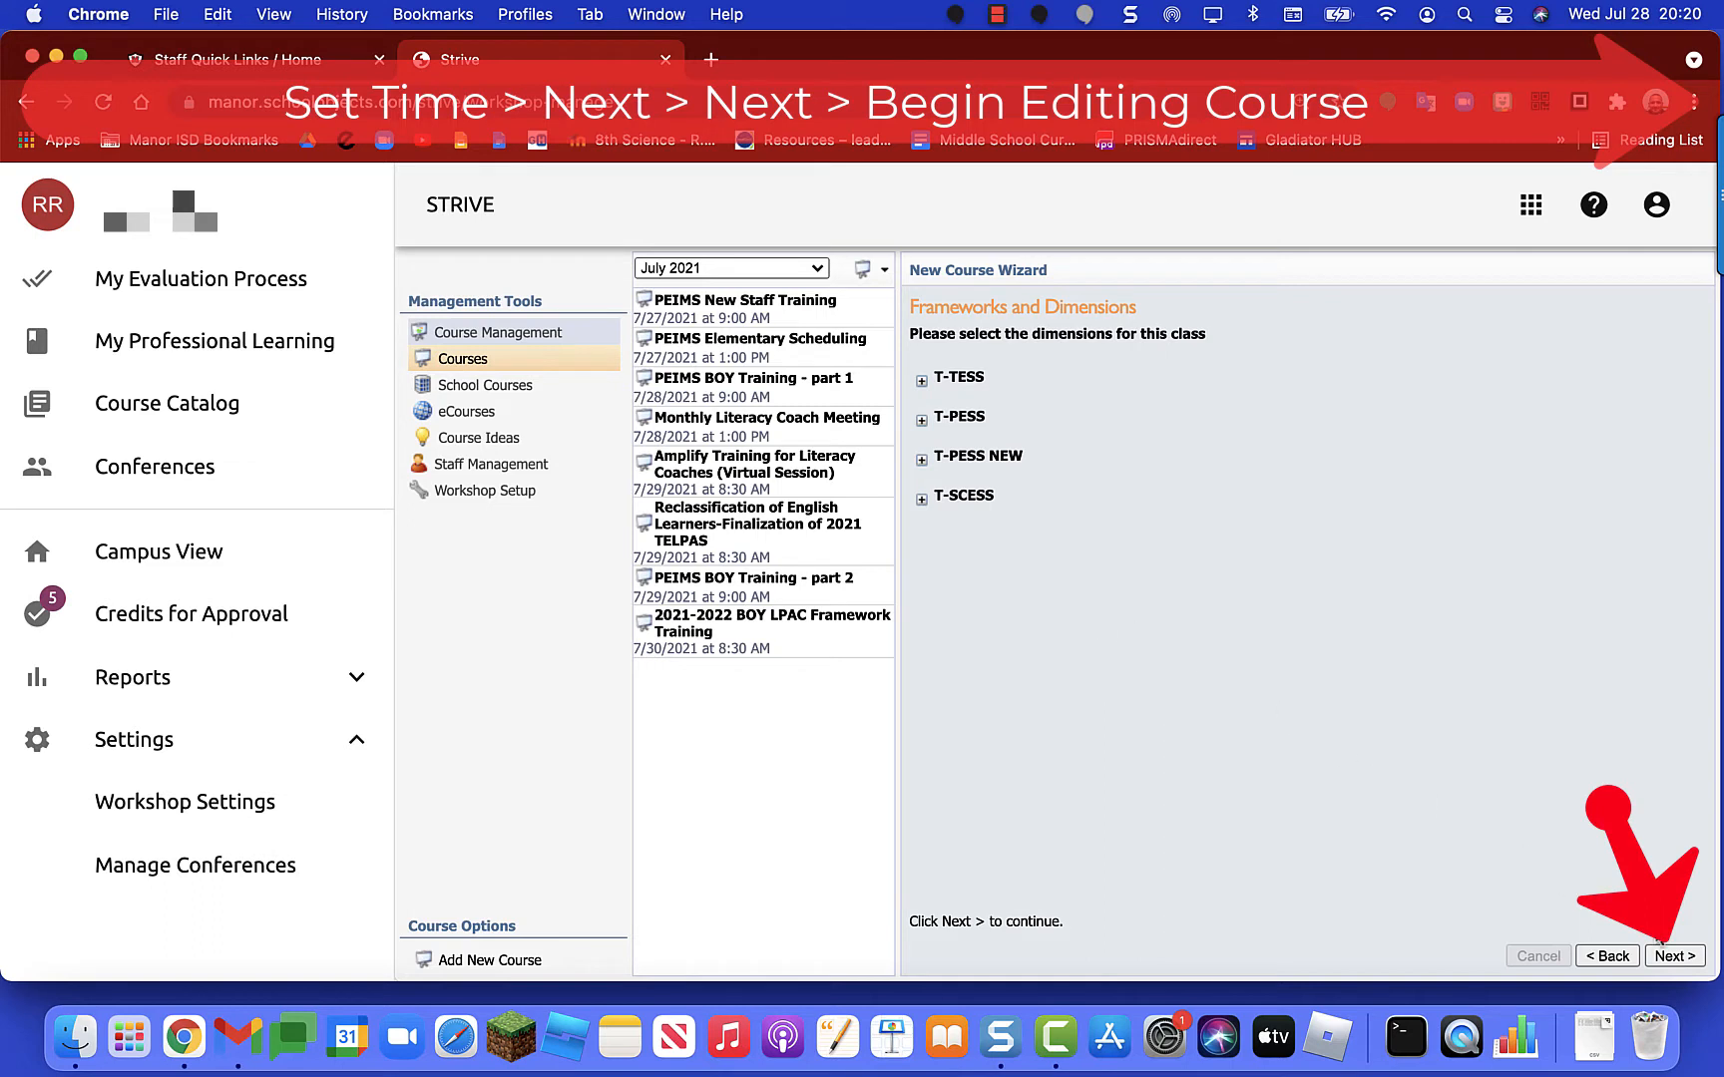
# Step: Create the course, edit it, and review the Setup, Attendees, Survey, Notes and Discussion tabs before returning to Overview
pyautogui.click(1685, 957)
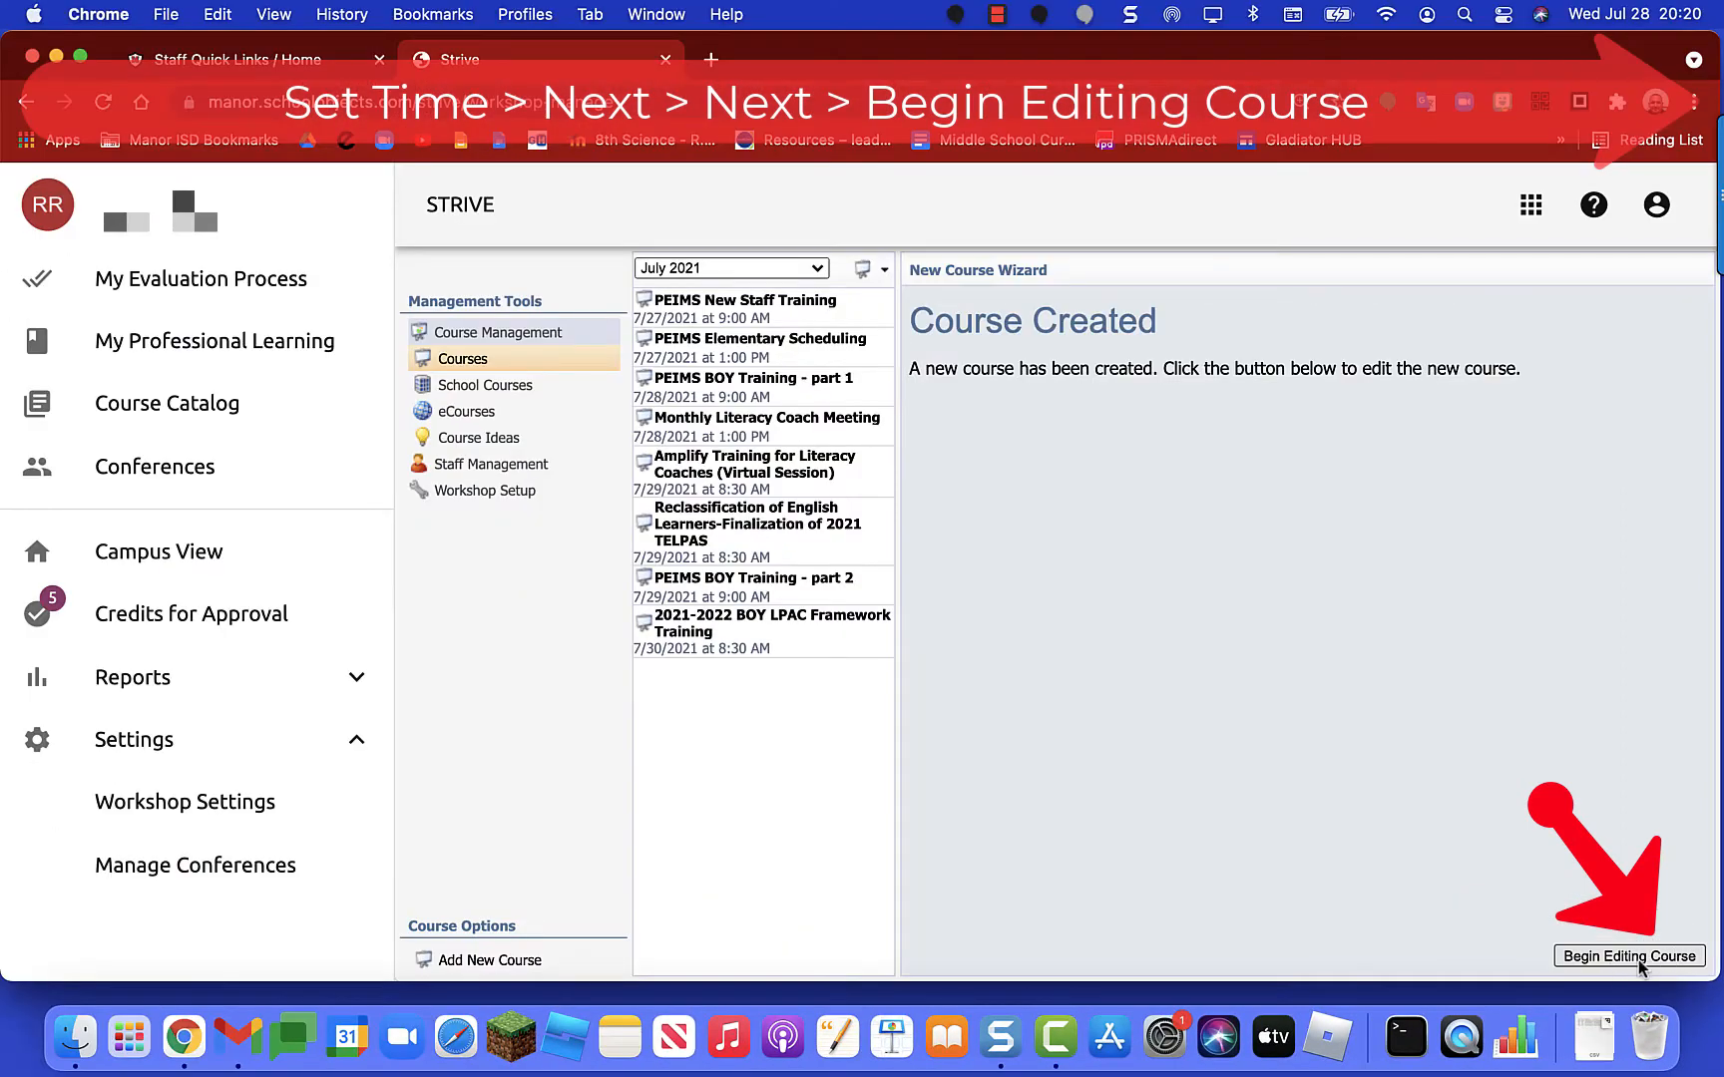
pyautogui.click(1638, 957)
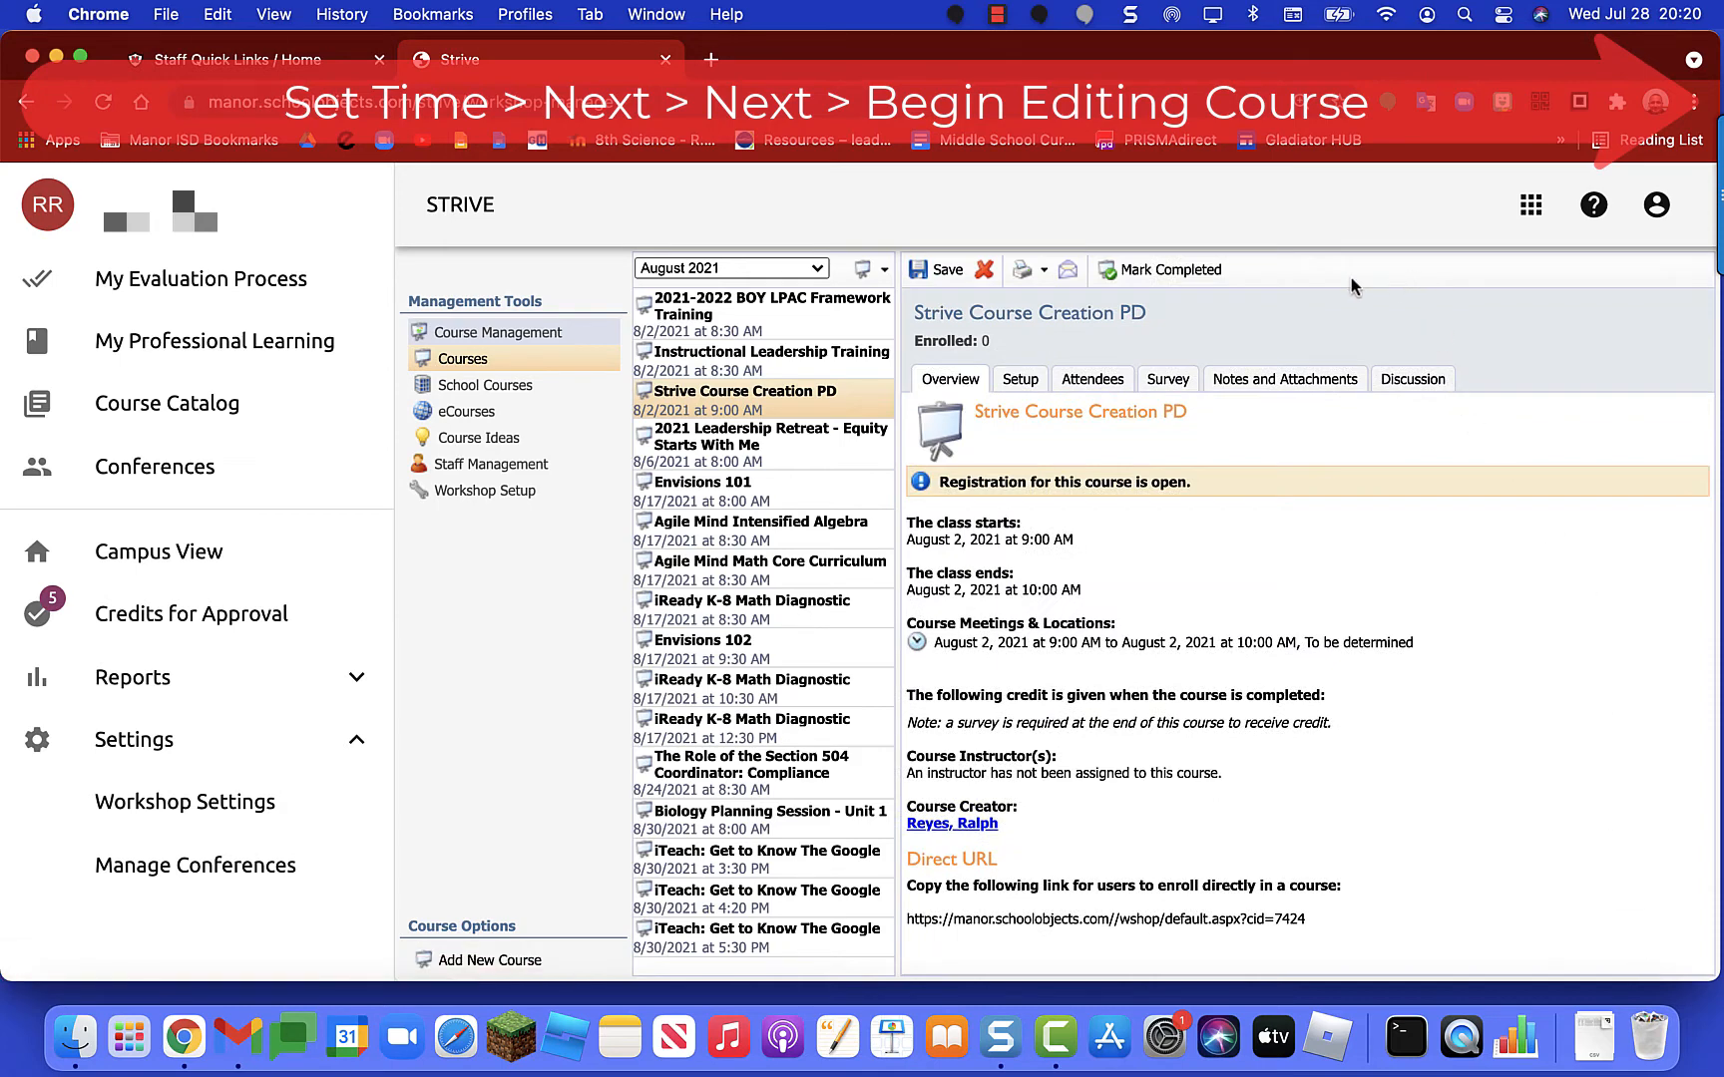
pyautogui.click(1022, 381)
pyautogui.click(1094, 380)
pyautogui.click(1180, 382)
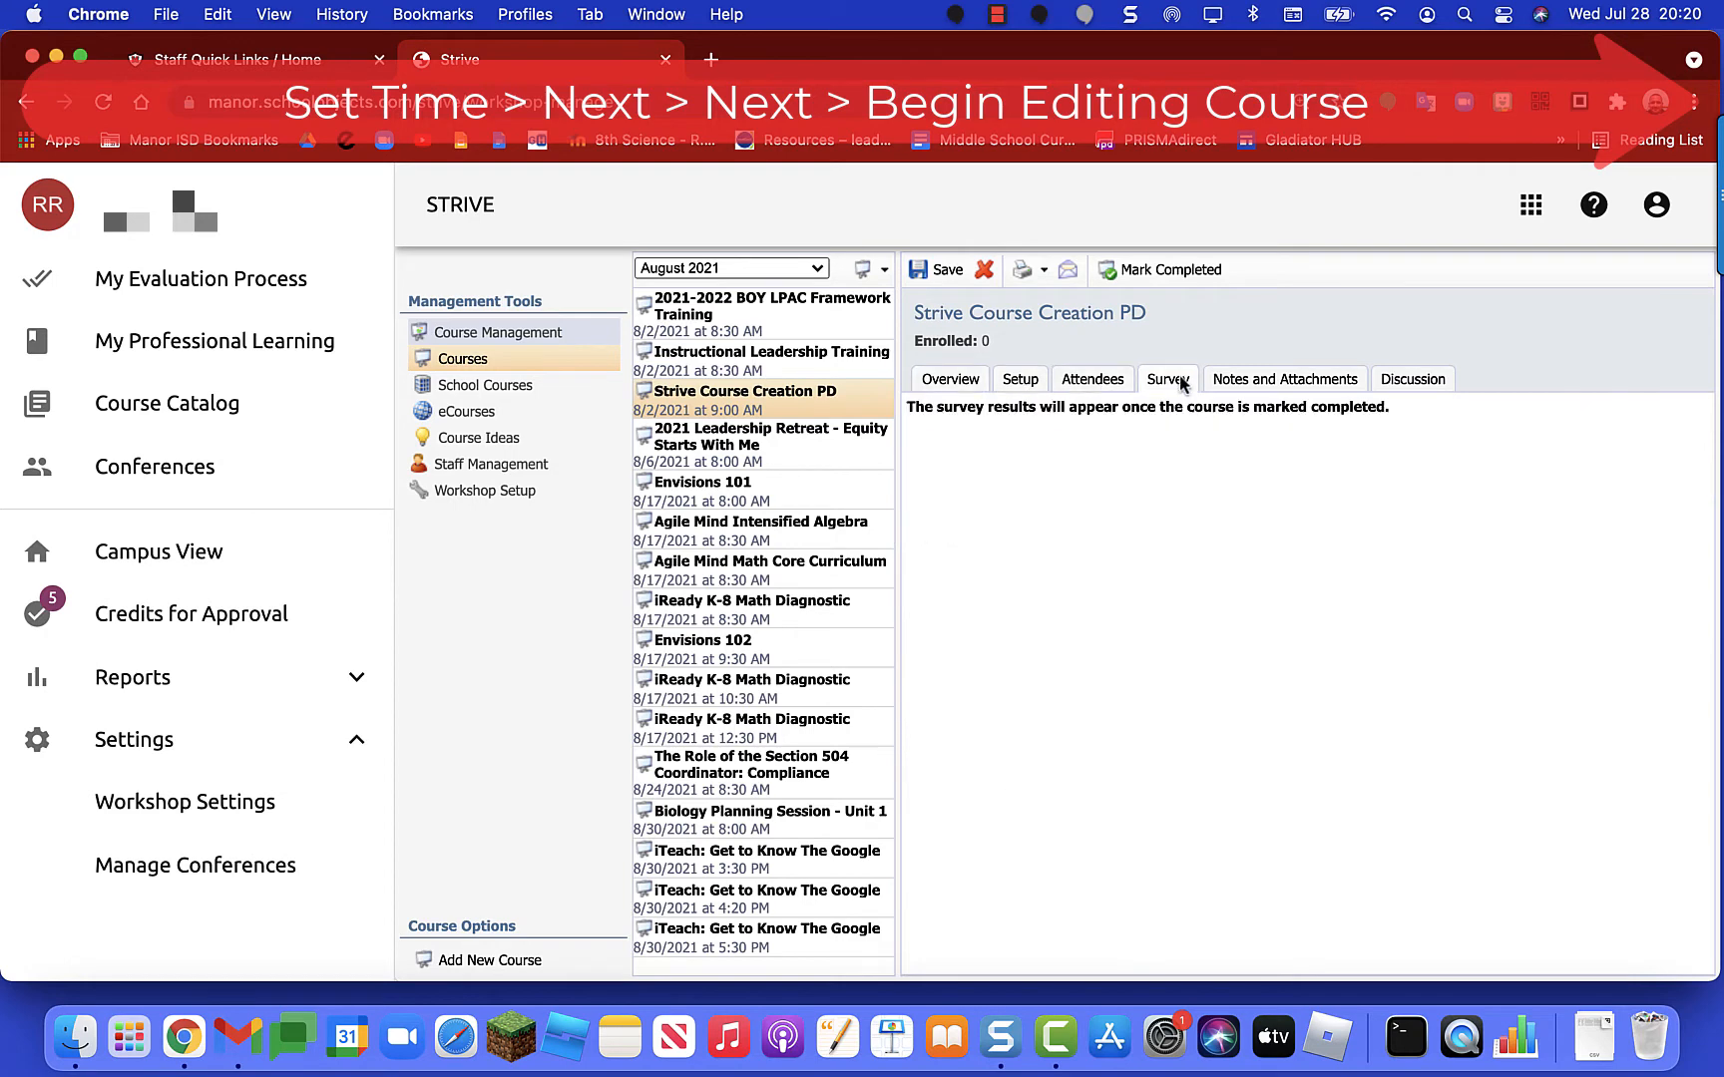
pyautogui.click(1260, 383)
pyautogui.click(1414, 382)
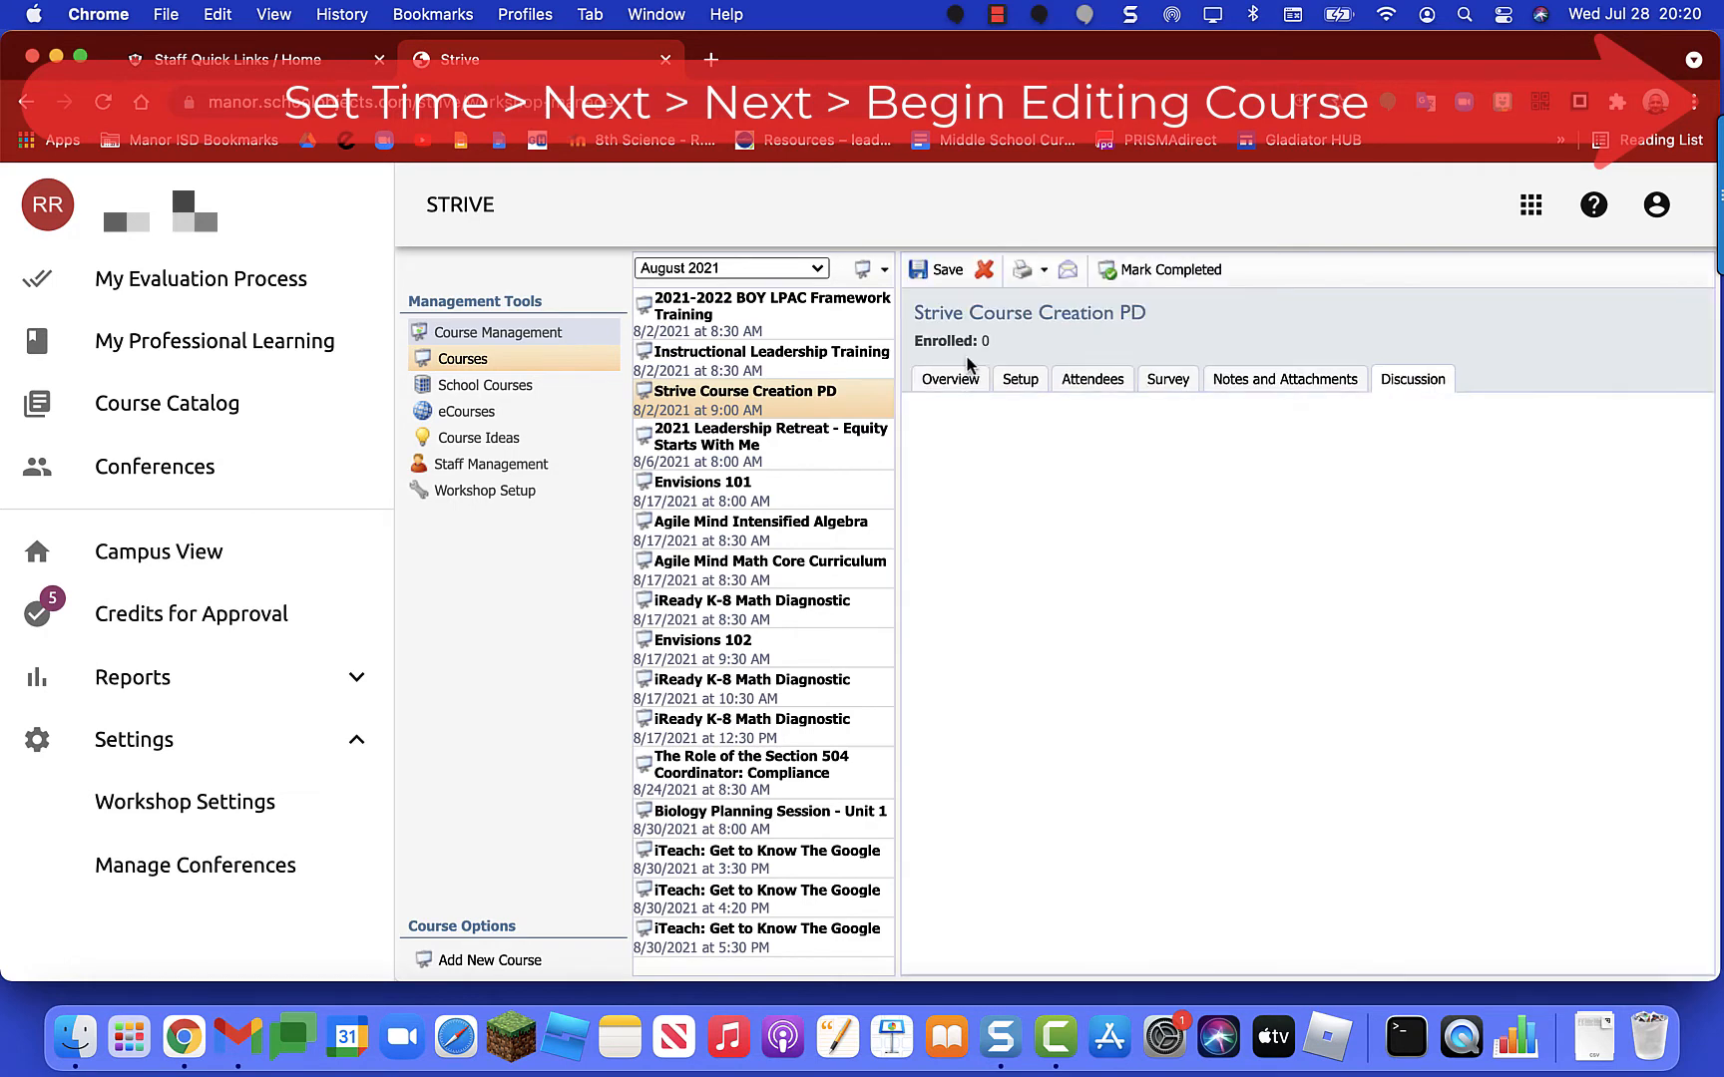
pyautogui.click(947, 380)
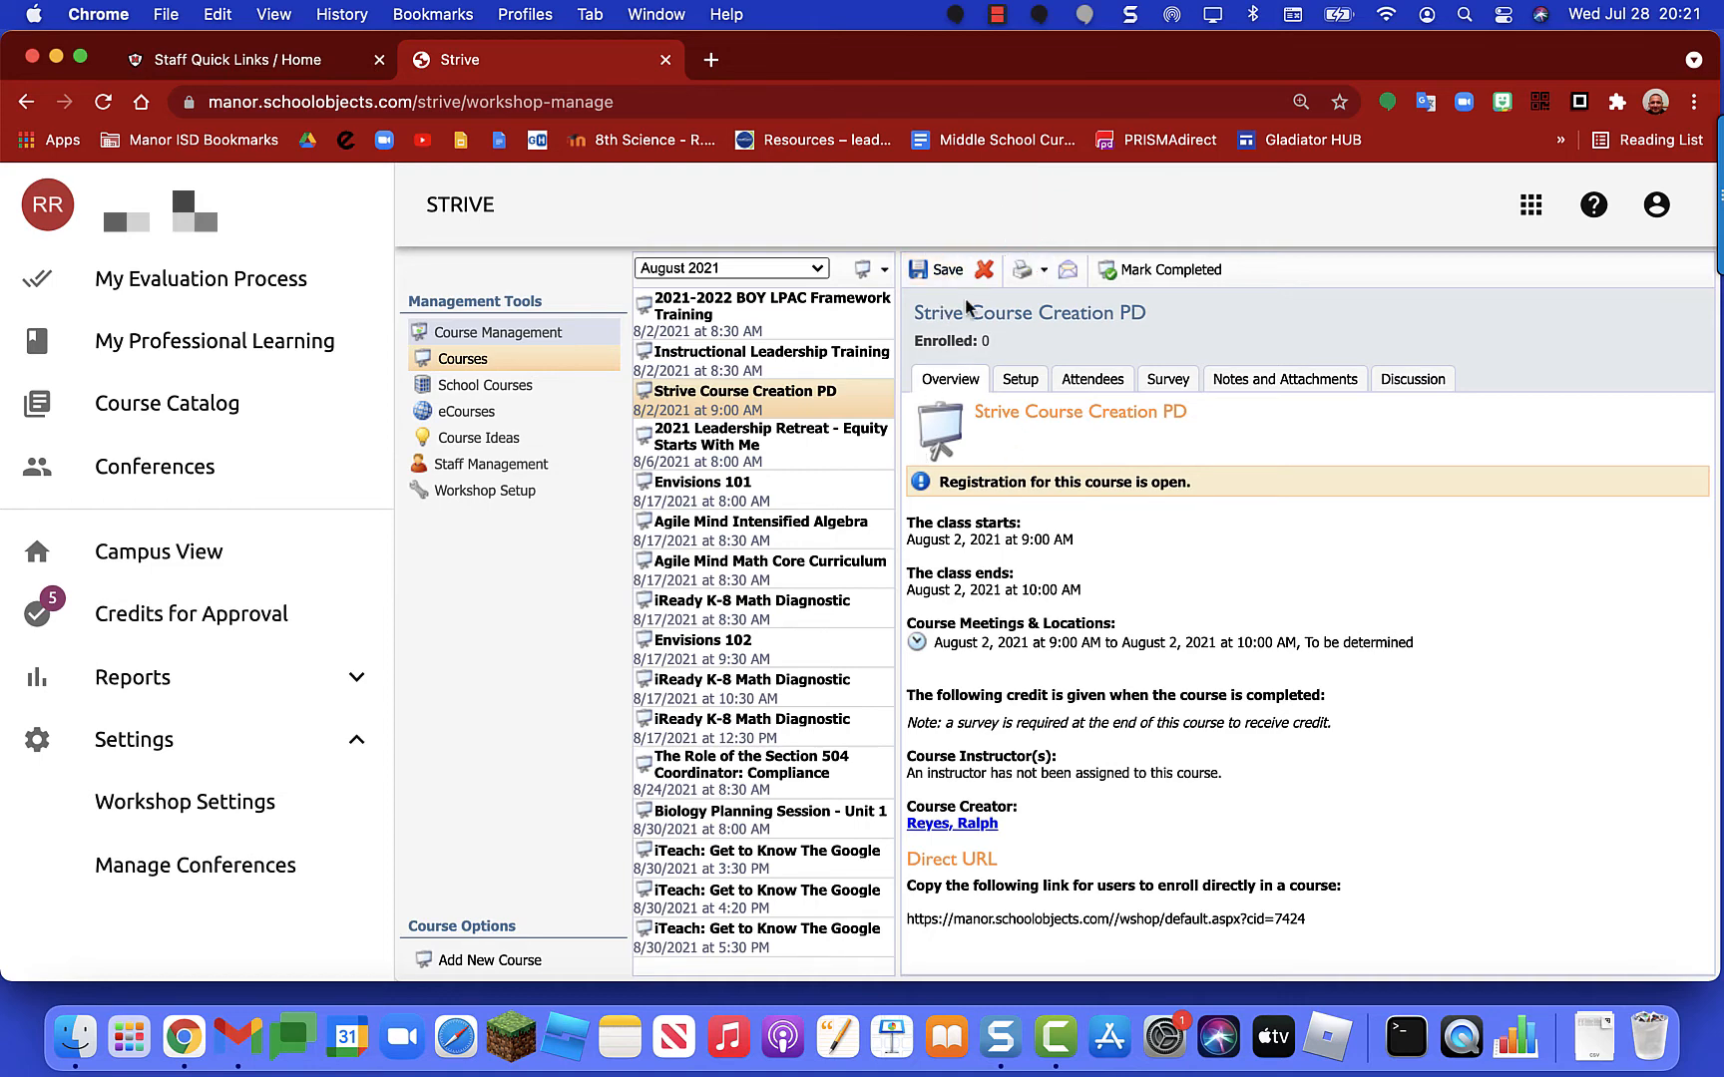
# Step: Show the course's Title & Description fields under Setup > Course Description
pyautogui.click(1030, 389)
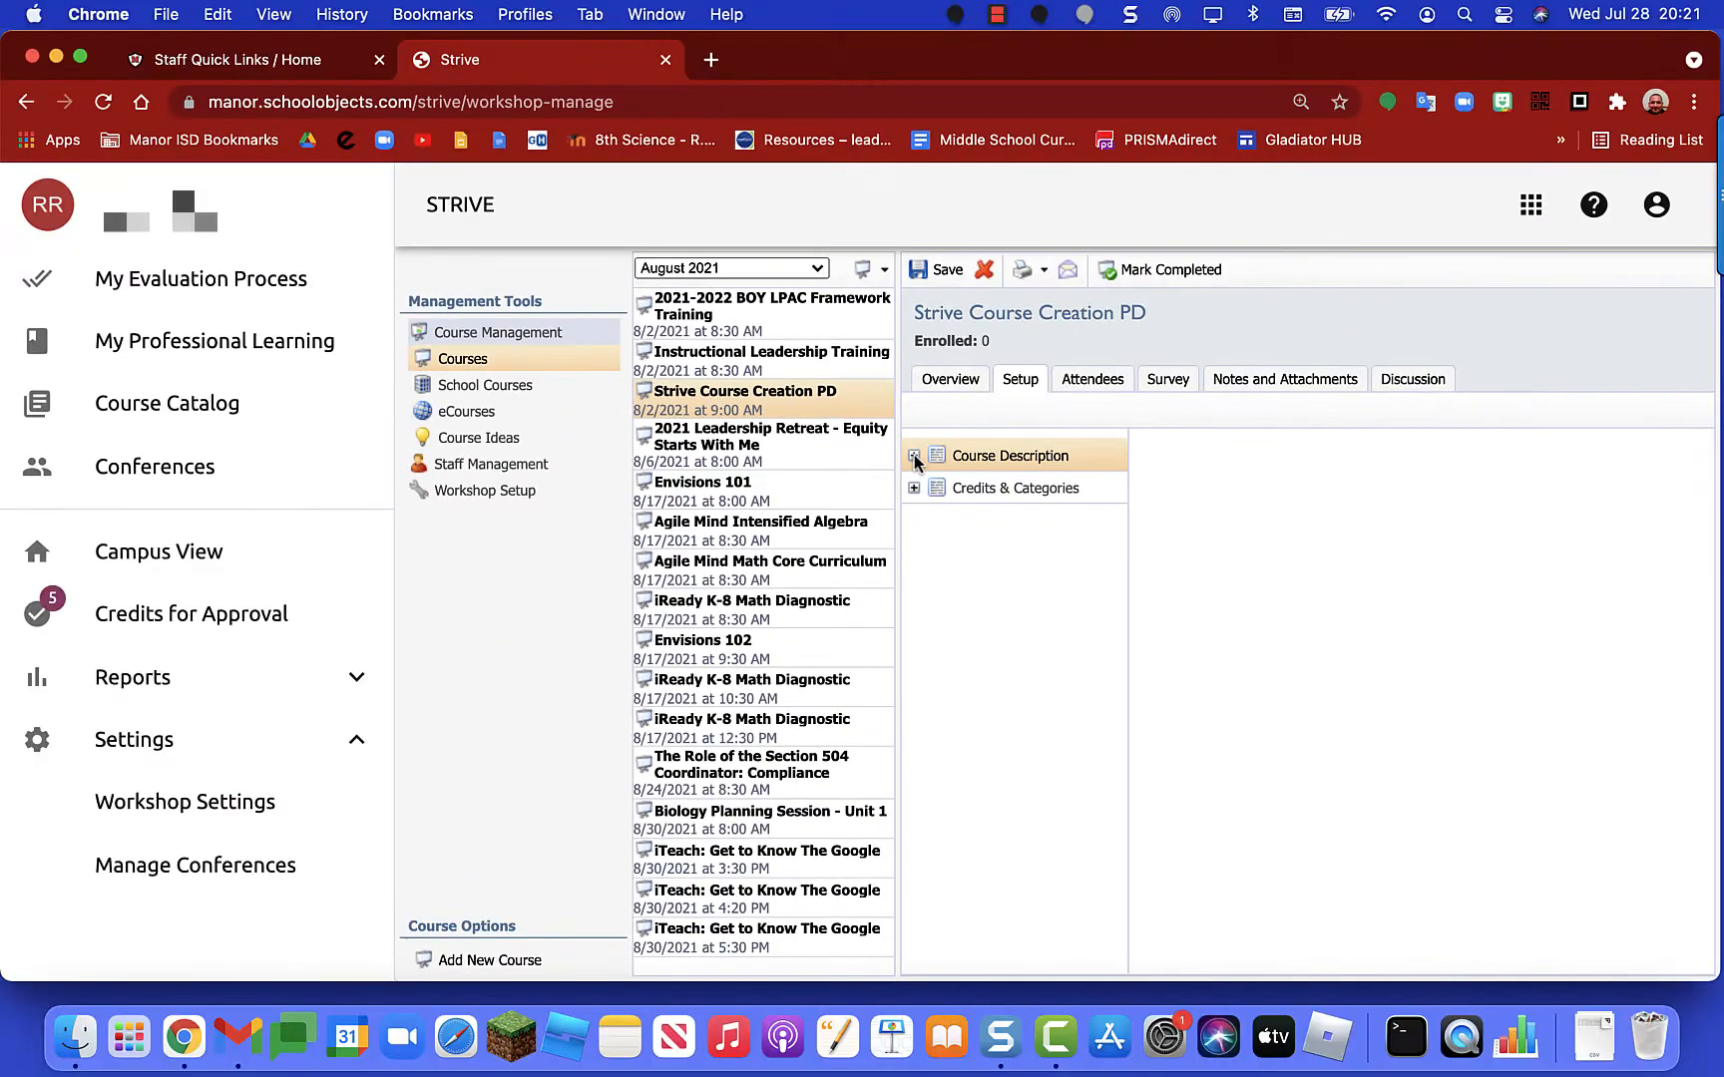
pyautogui.click(911, 455)
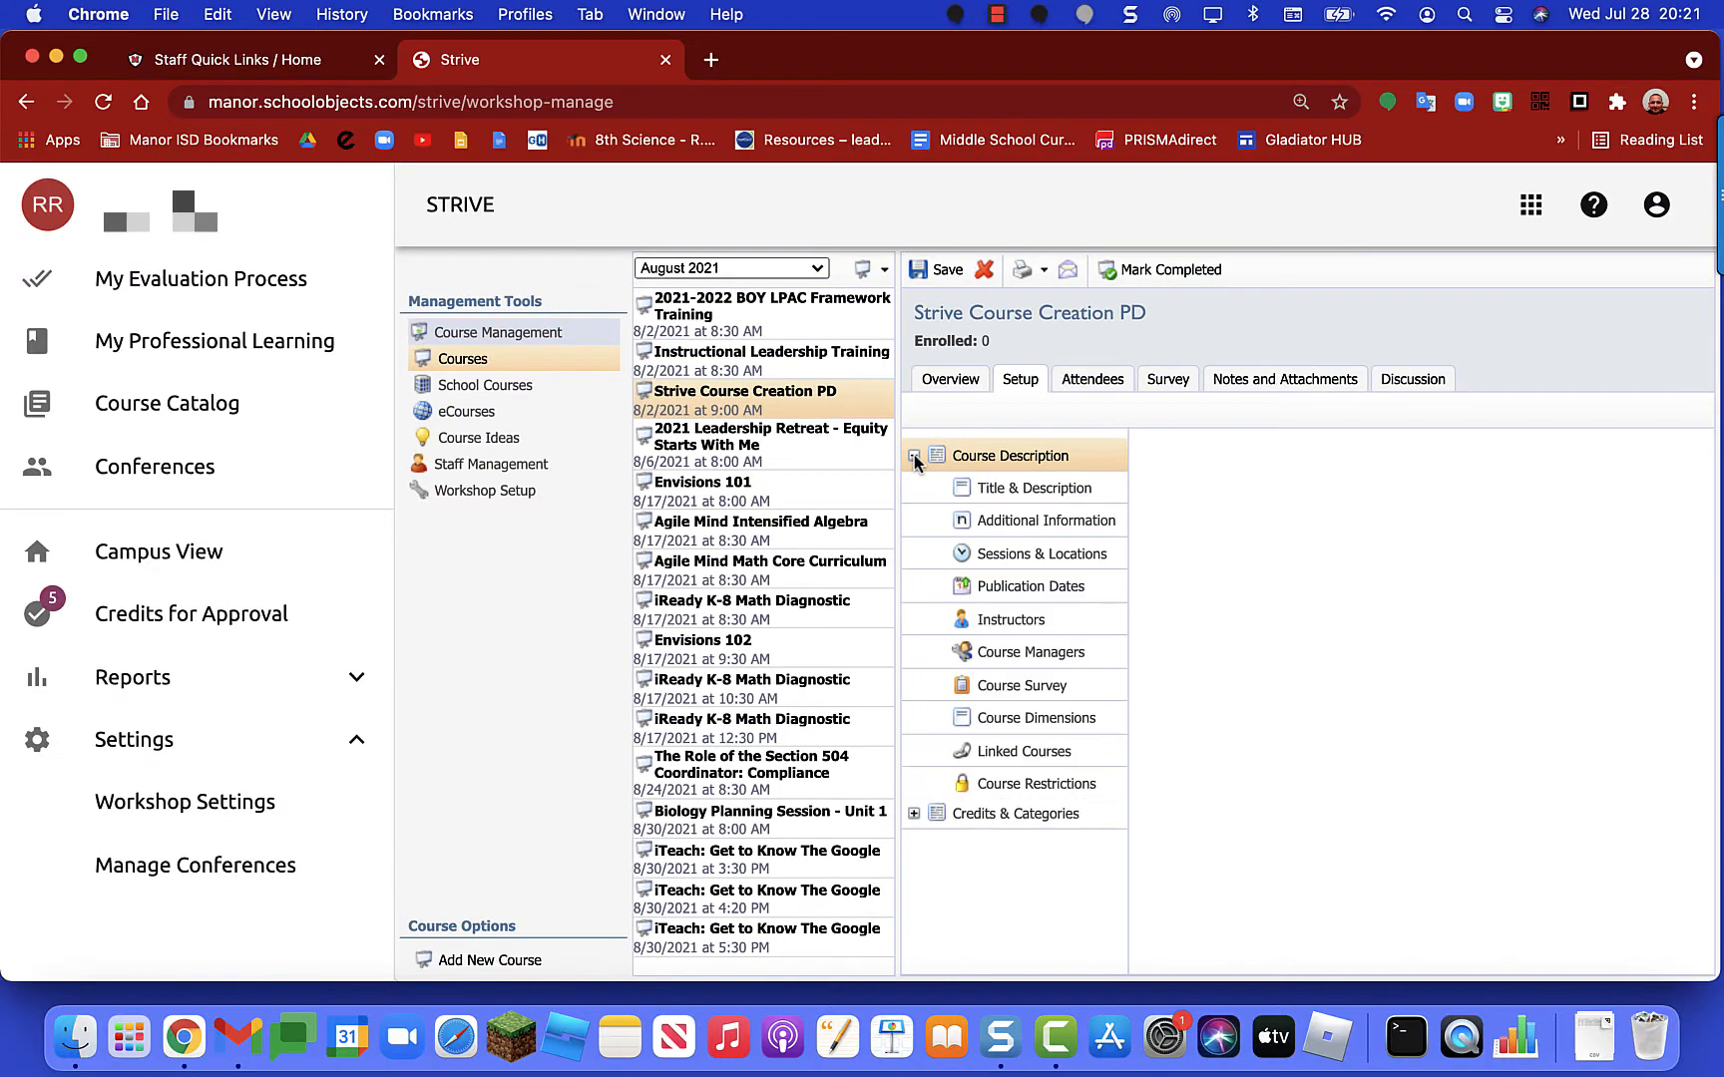
pyautogui.click(1030, 490)
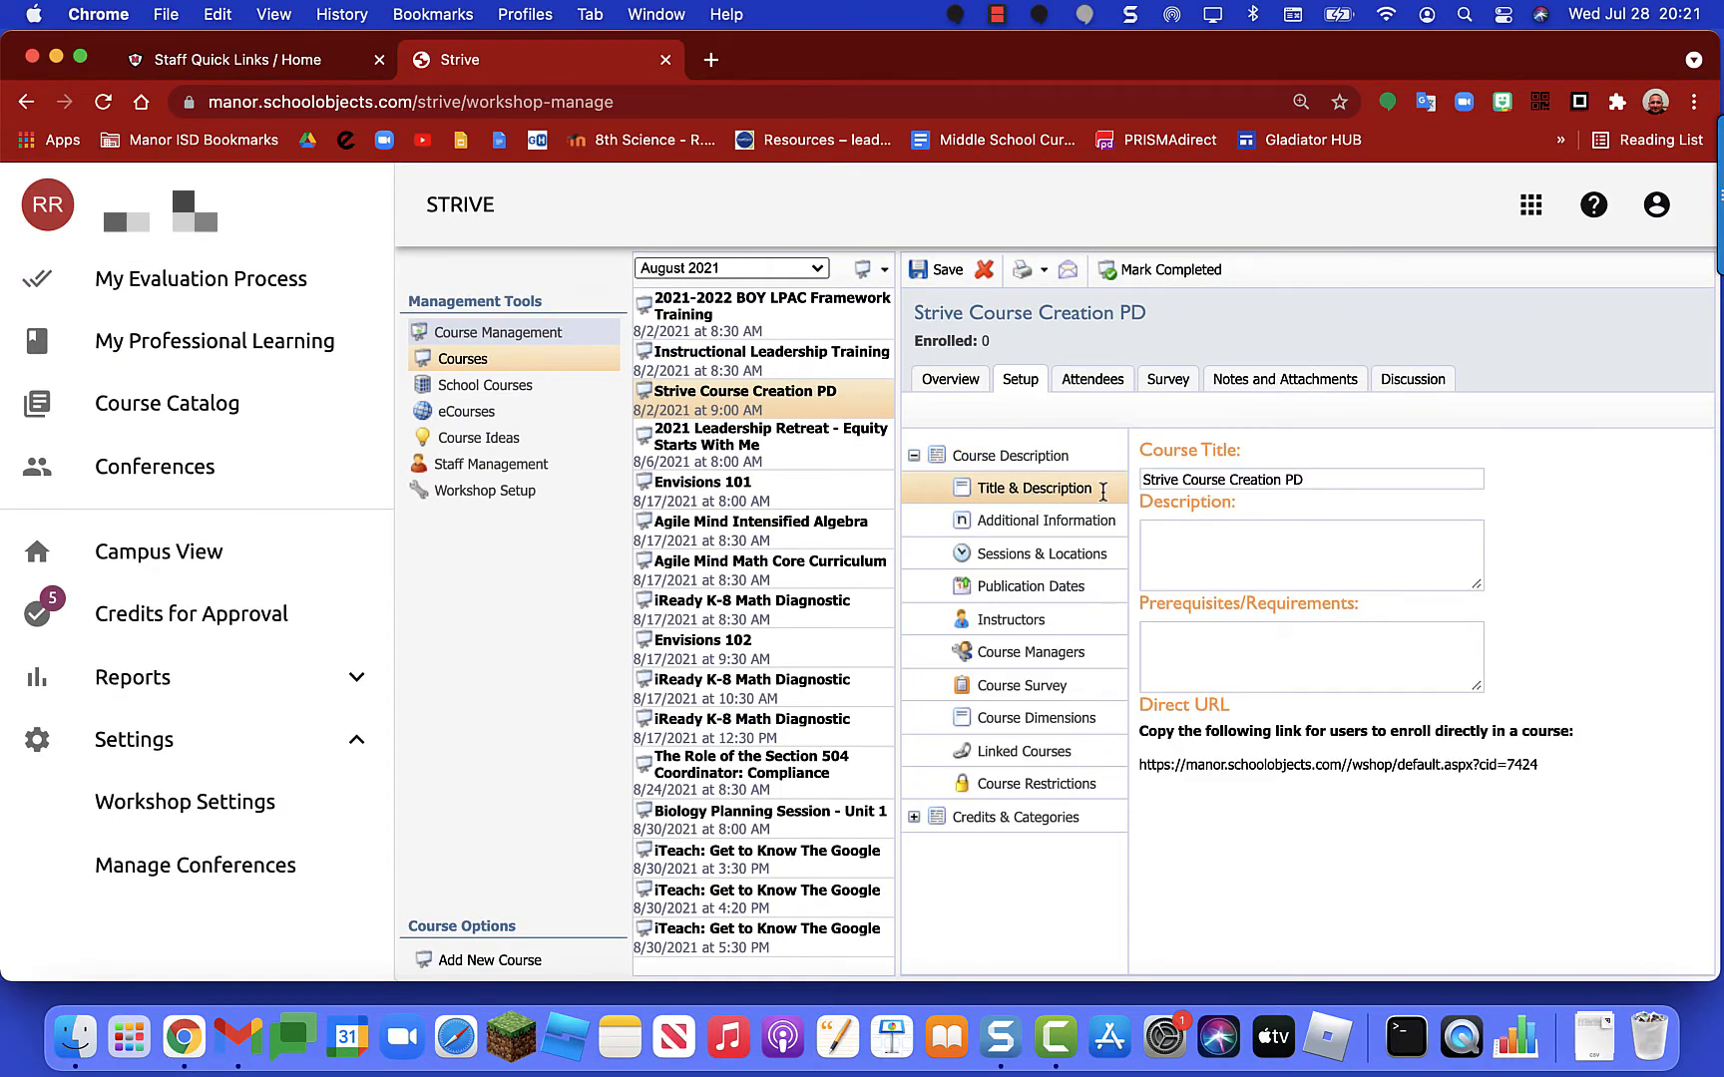
pyautogui.click(1196, 528)
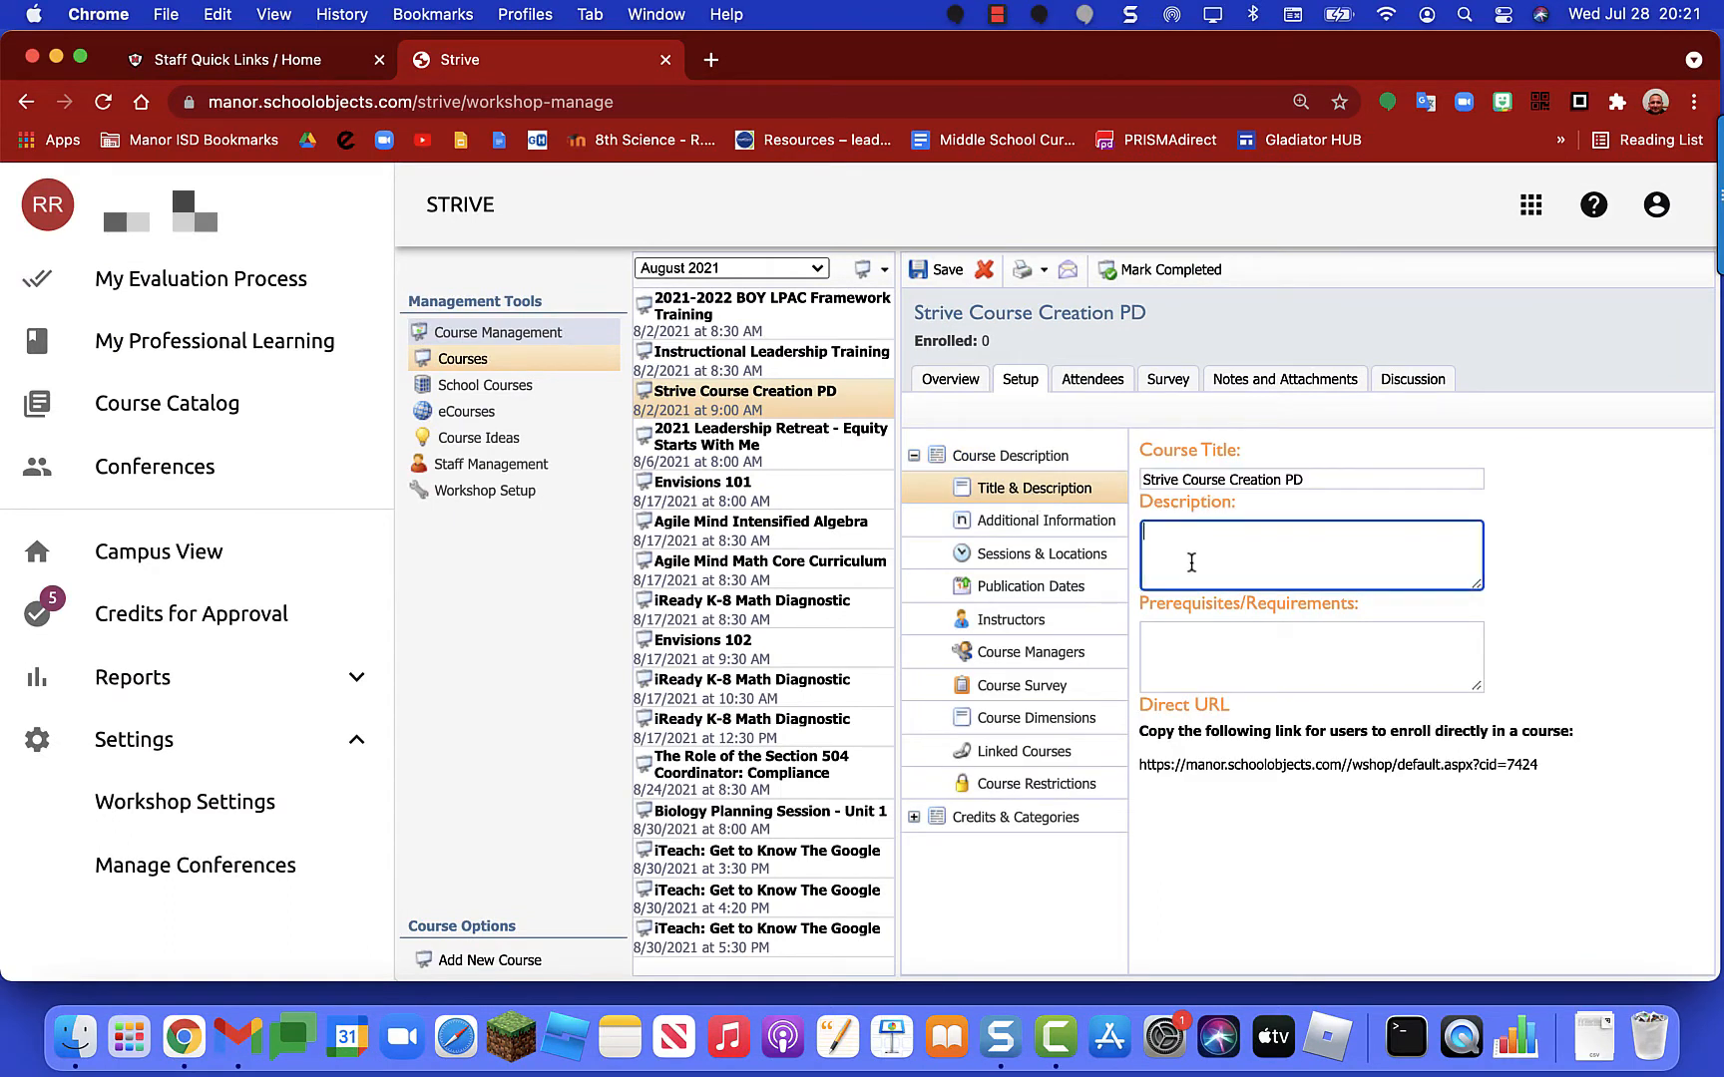
pyautogui.click(1210, 480)
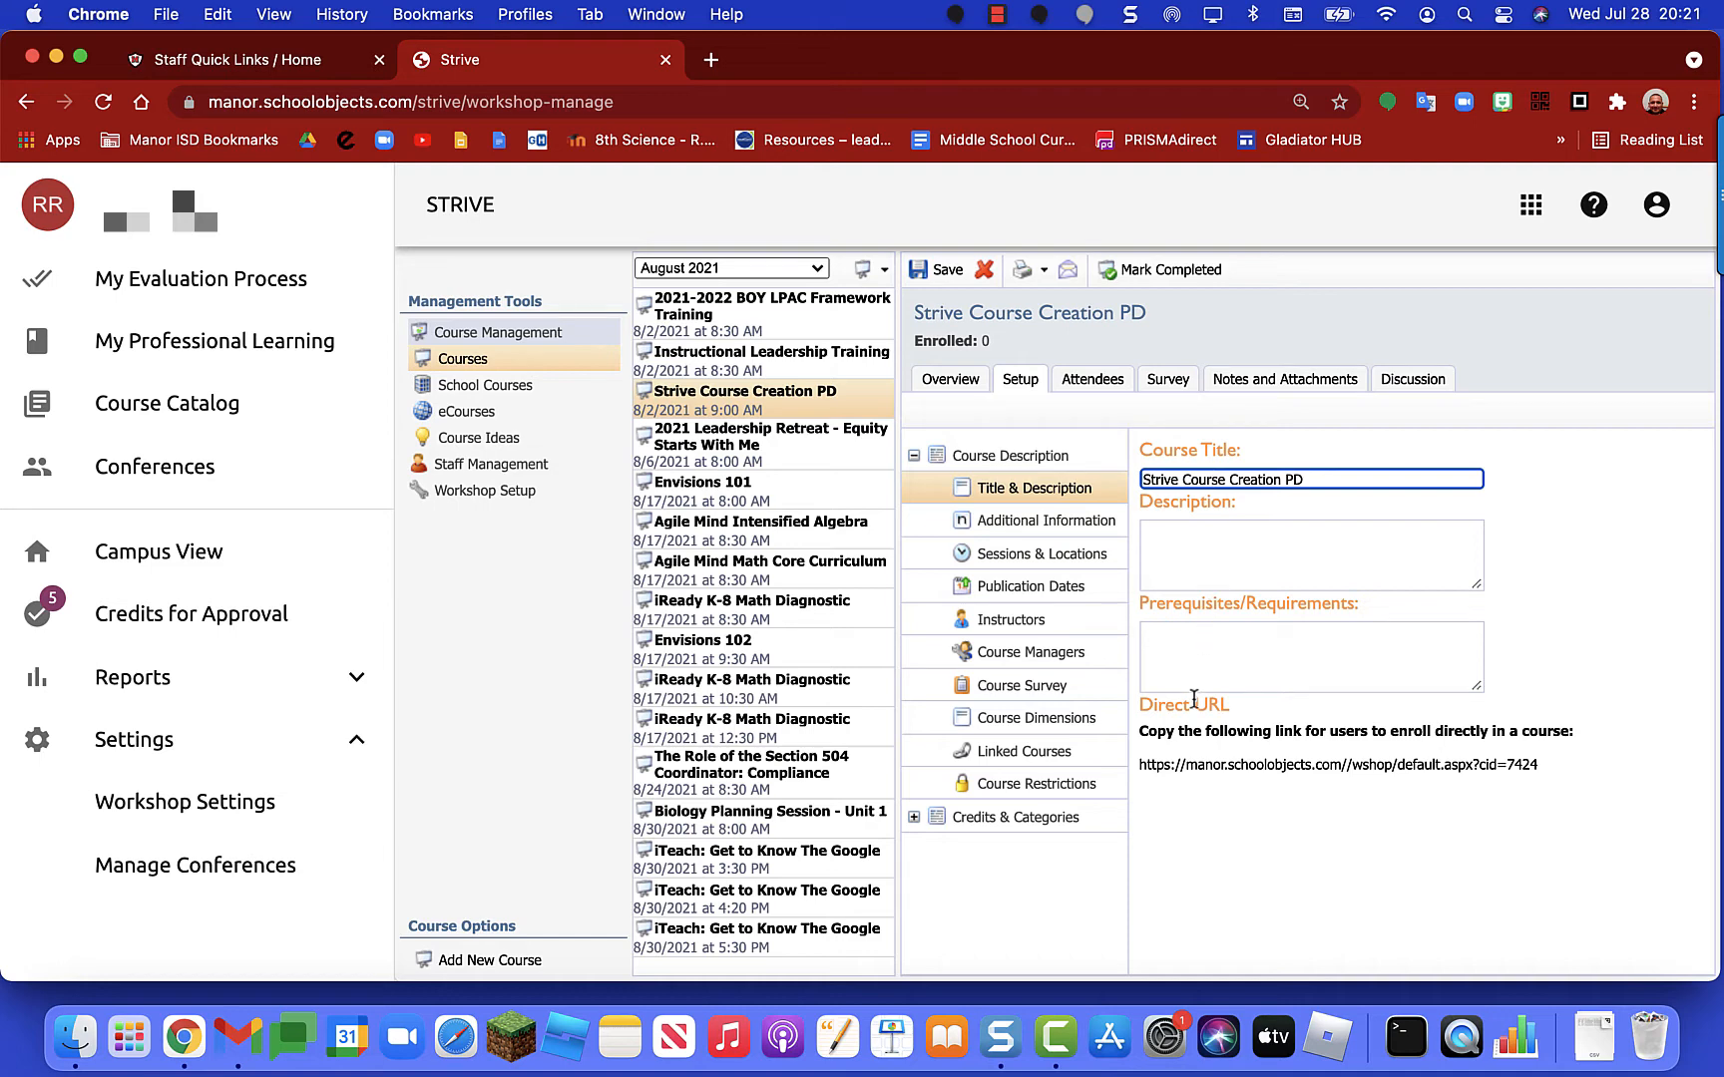
# Step: Copy the course's Direct URL enrollment link from the Title & Description page
pyautogui.moveTo(1144, 710); pyautogui.dragTo(1234, 715)
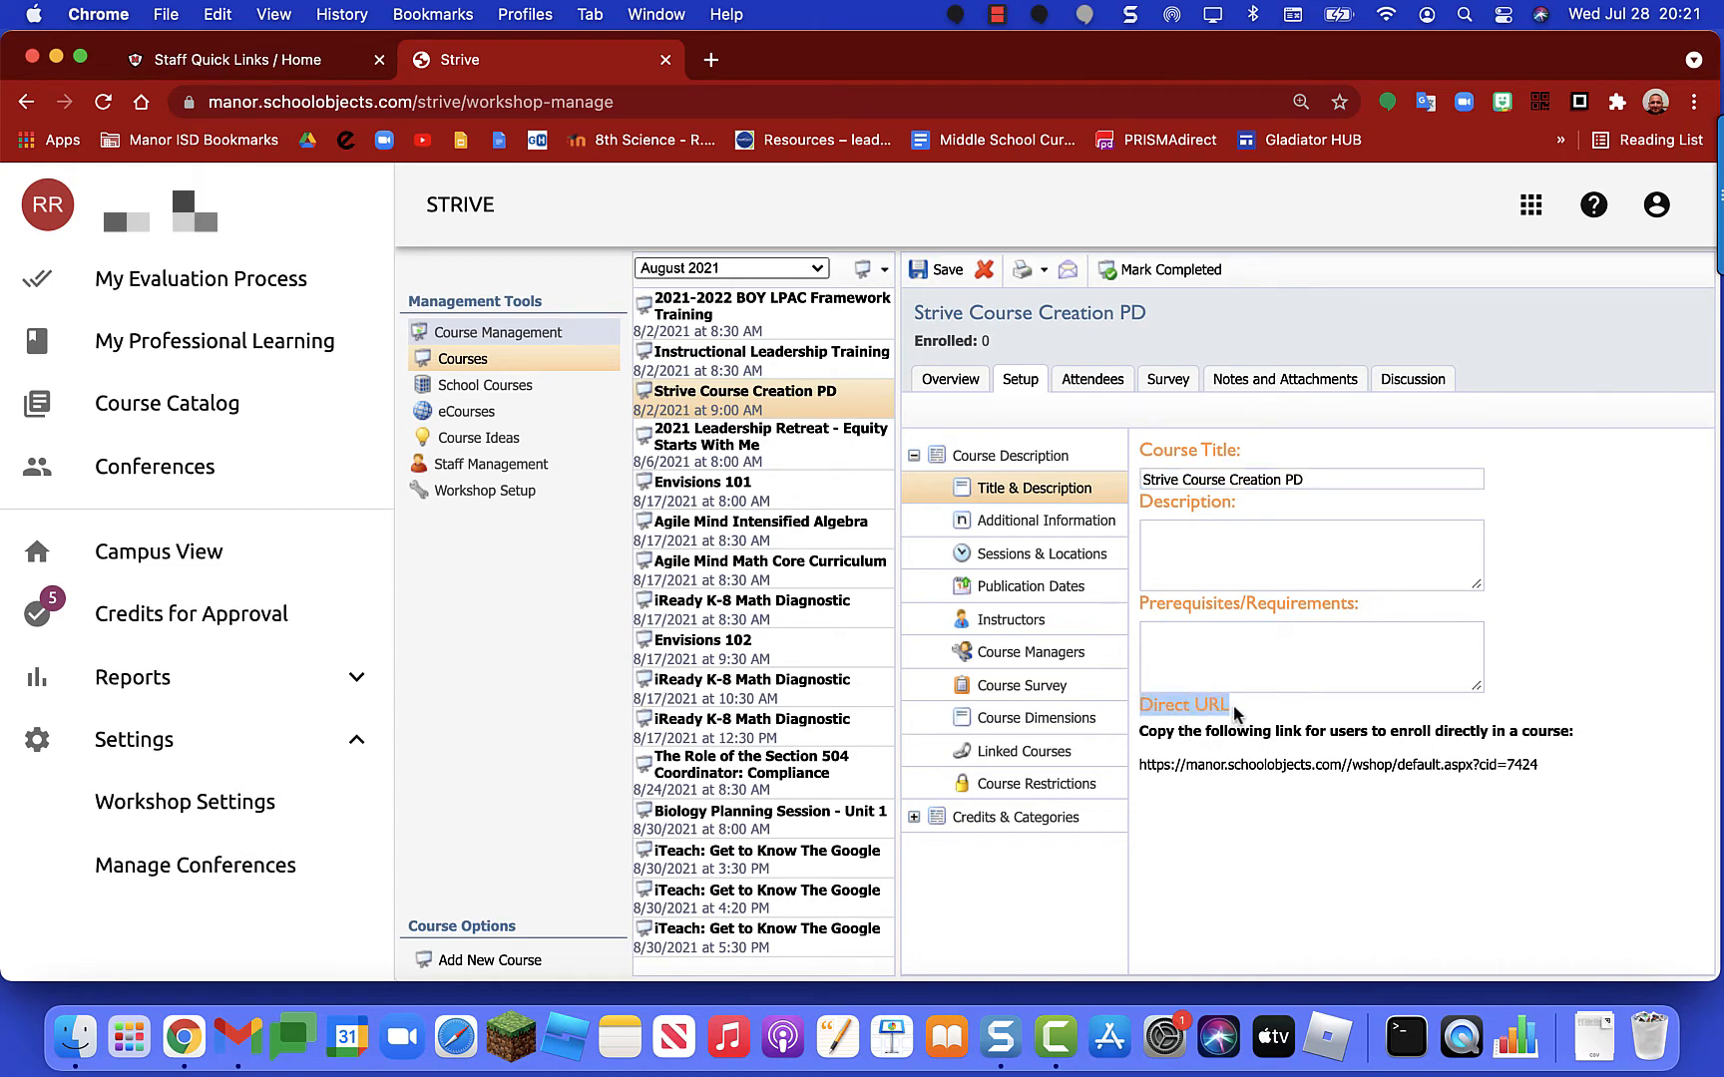
pyautogui.tripleClick(1216, 768)
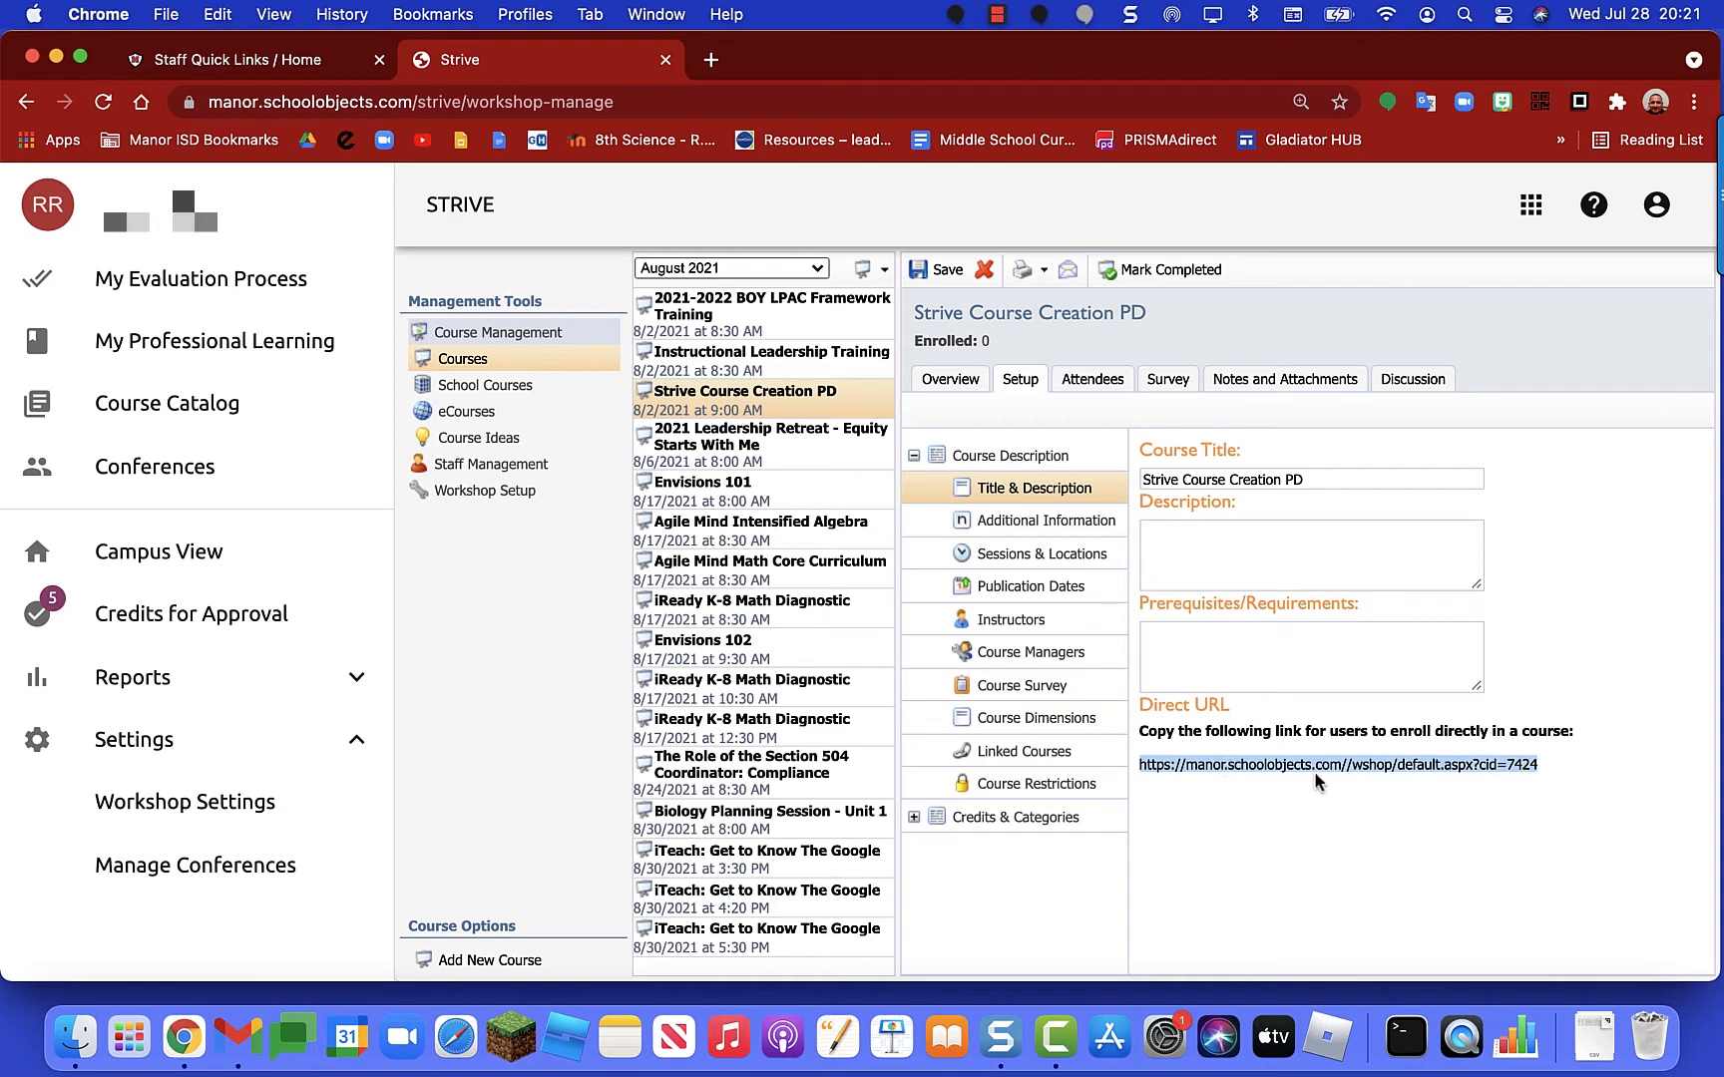
pyautogui.rightClick(1408, 763)
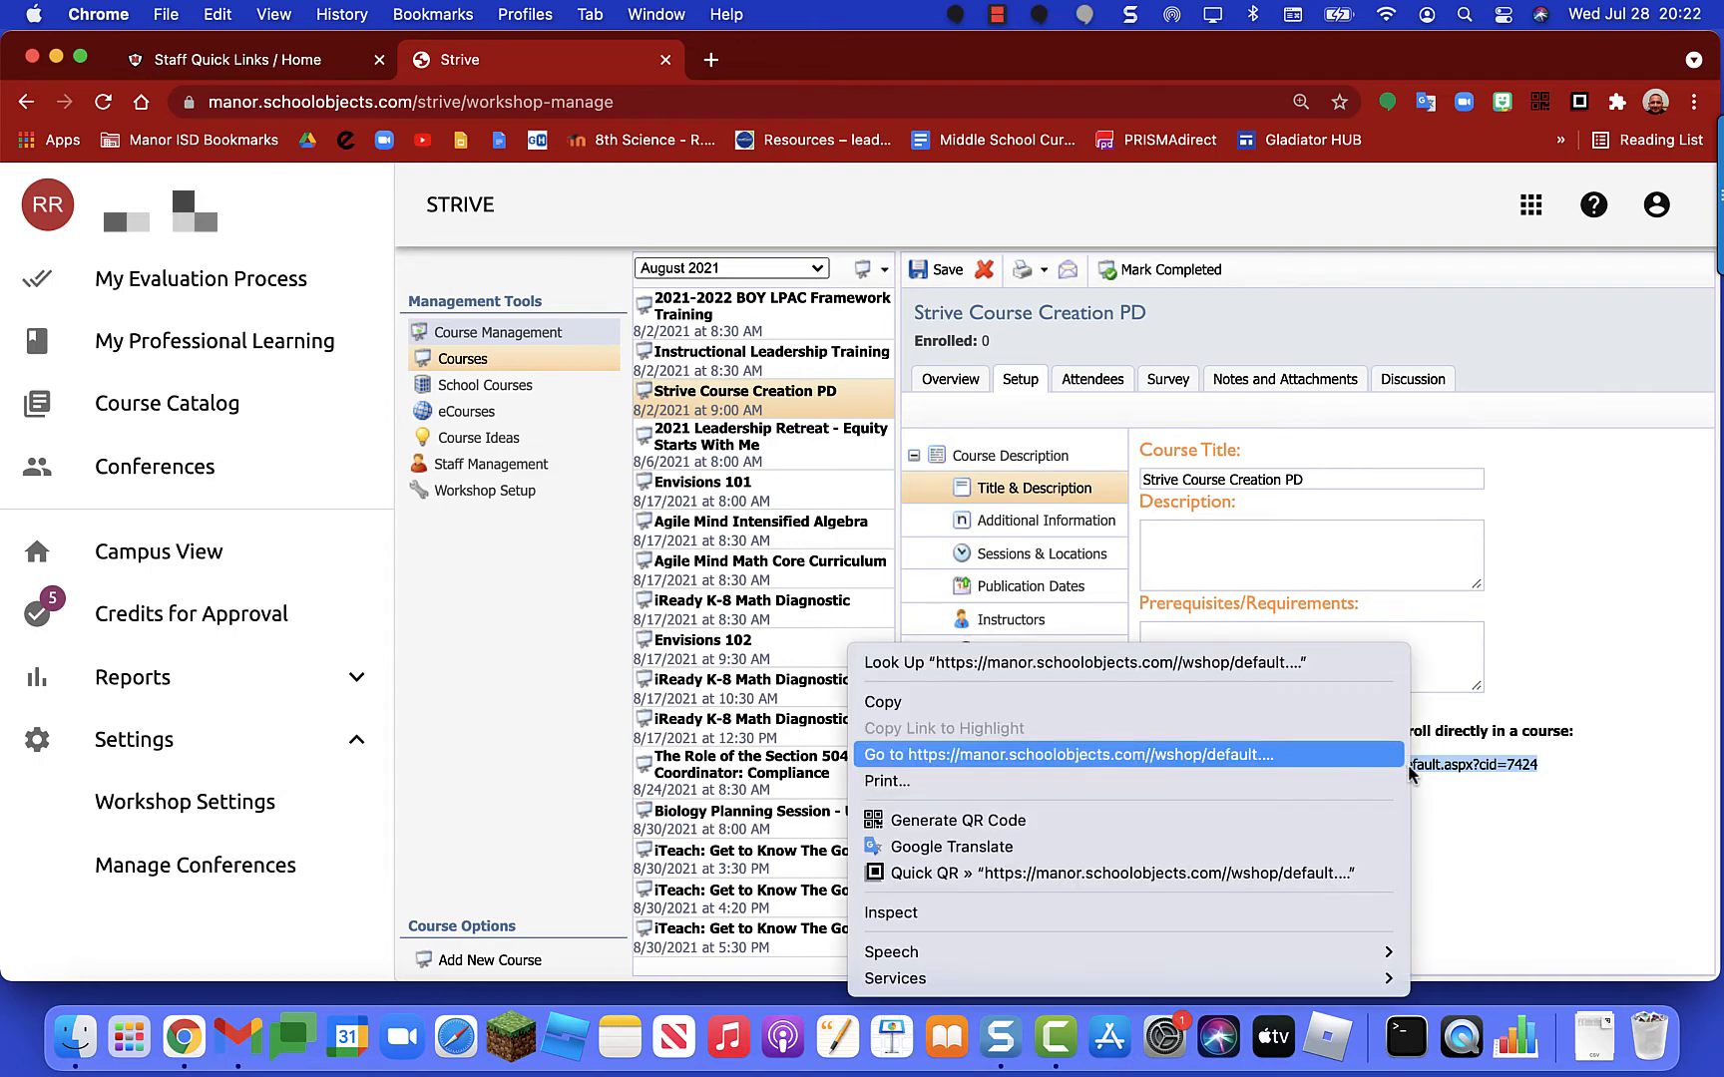
pyautogui.click(1348, 701)
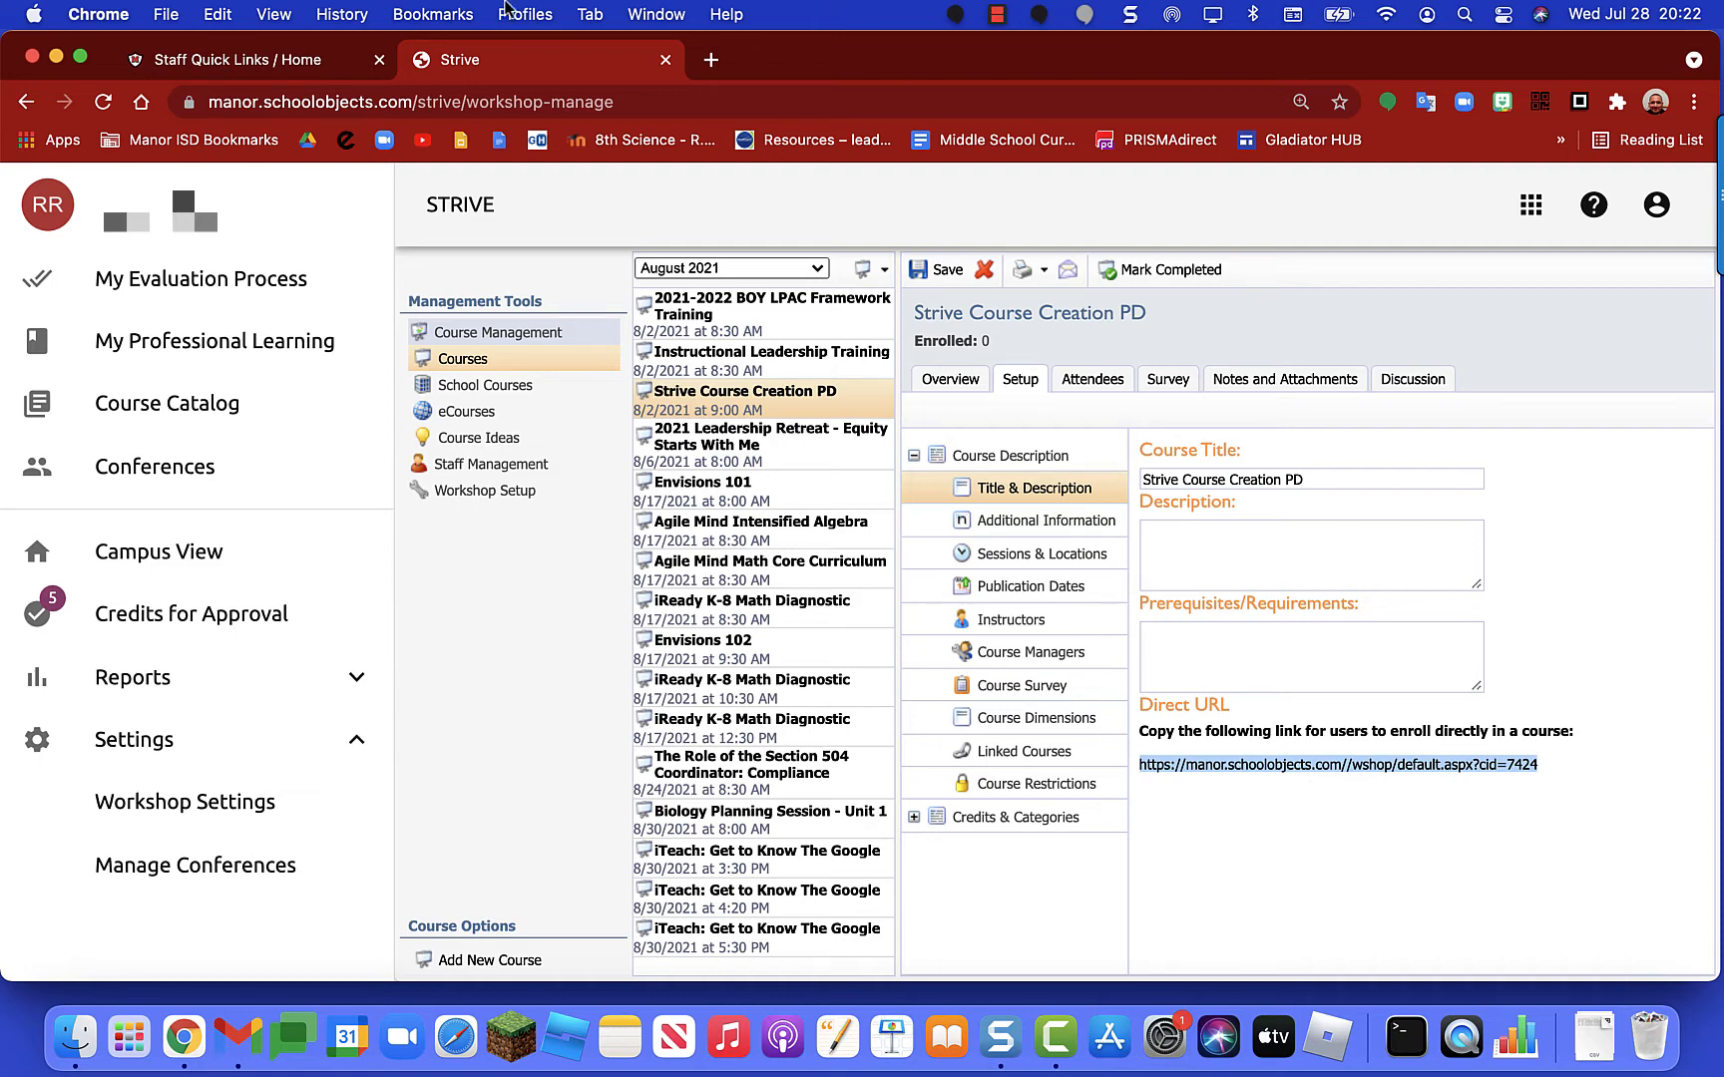
pyautogui.click(537, 18)
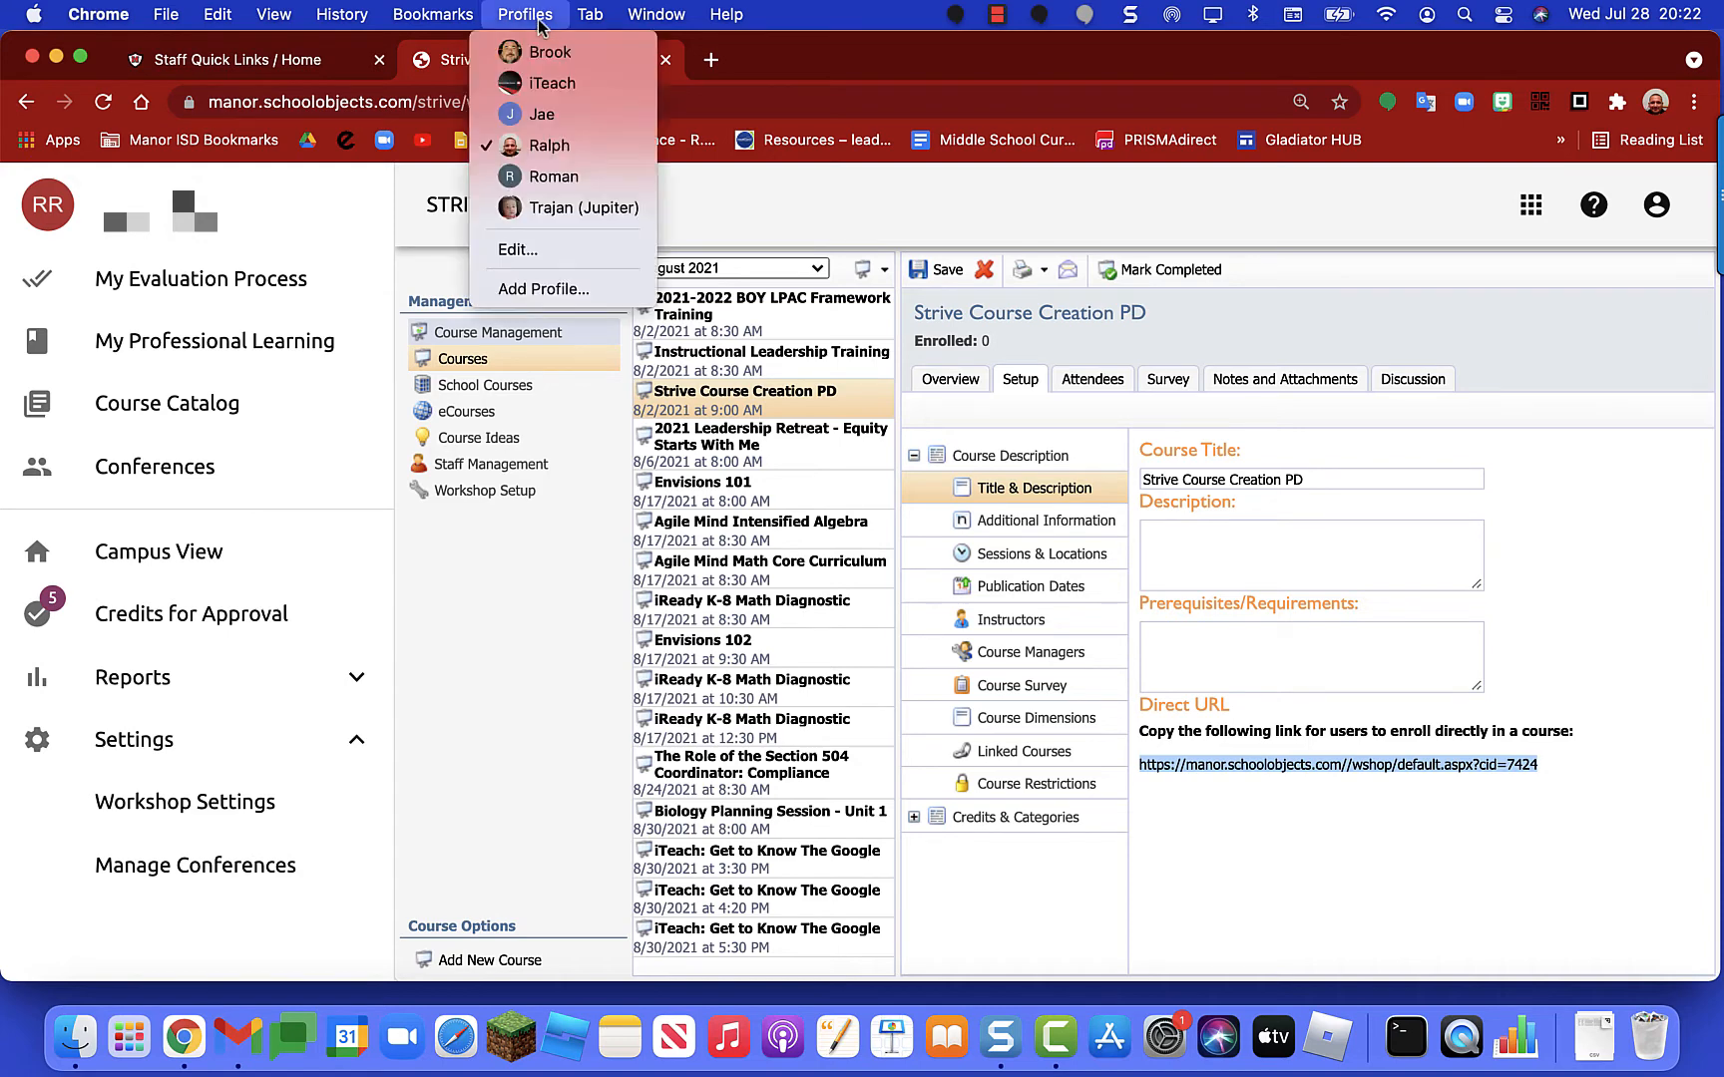
# Step: In another staff member's Chrome profile, load the copied course enrollment link
pyautogui.click(547, 52)
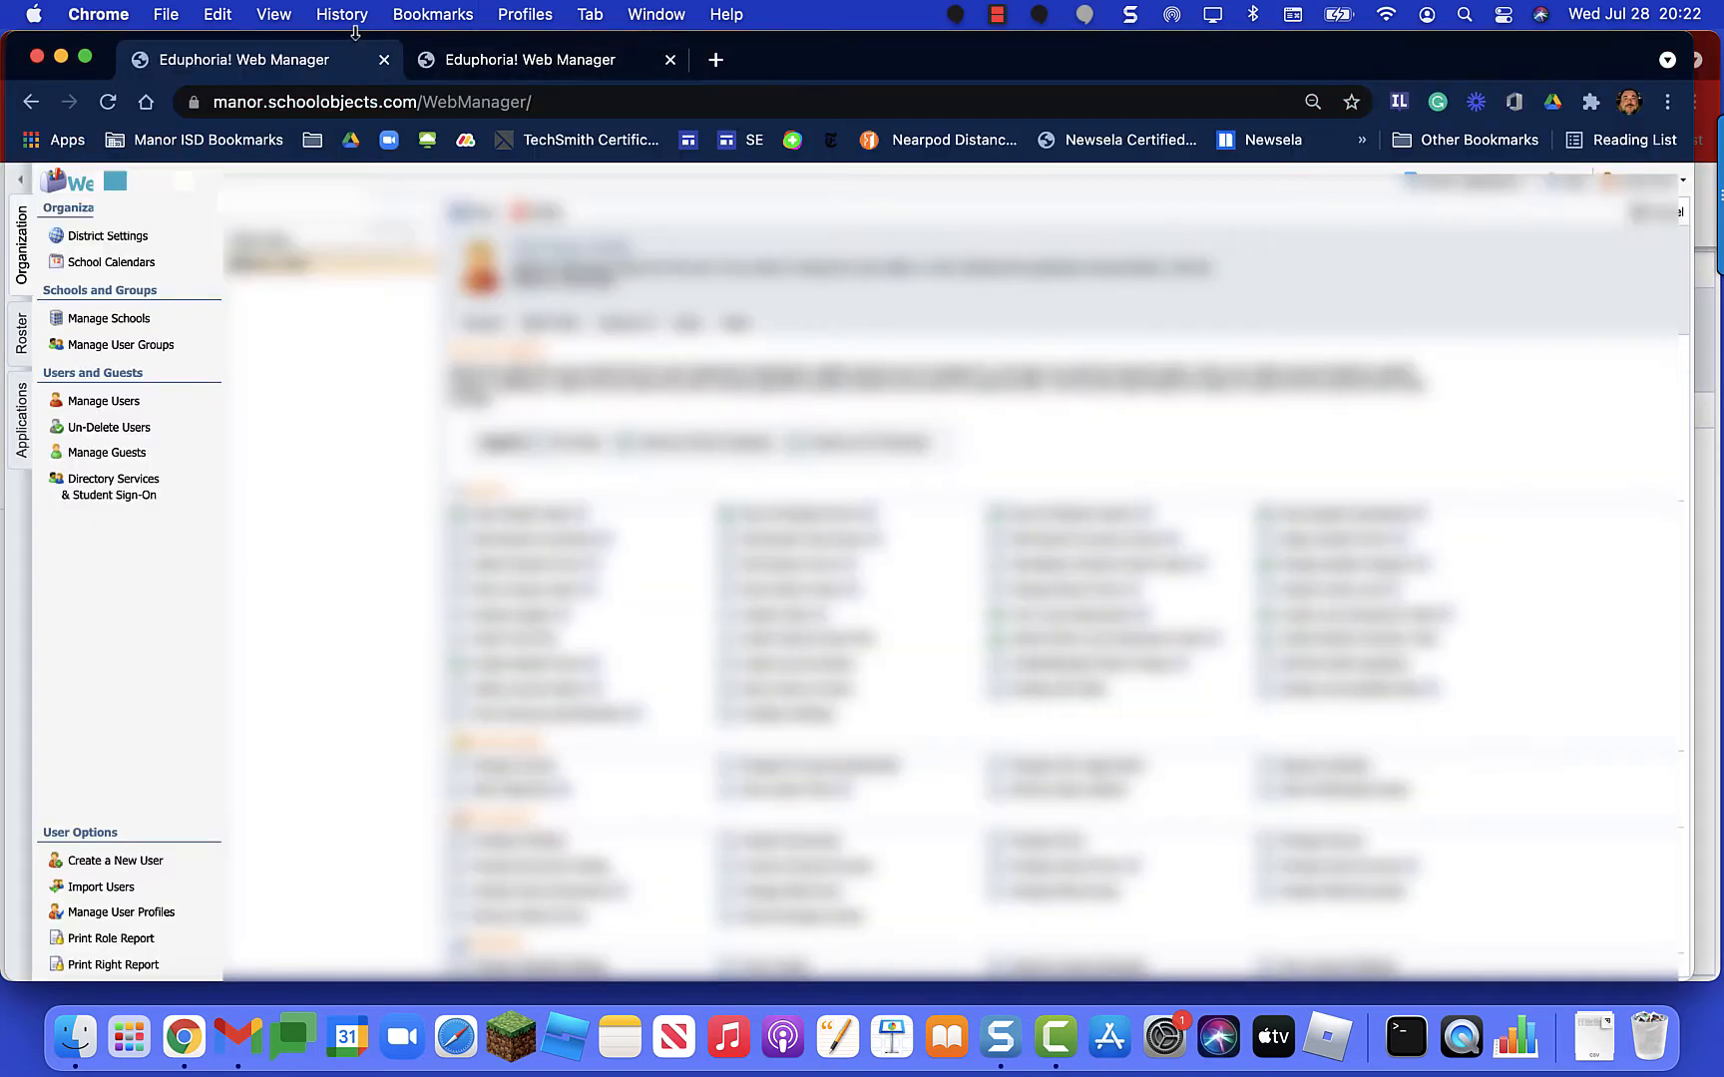
pyautogui.click(669, 60)
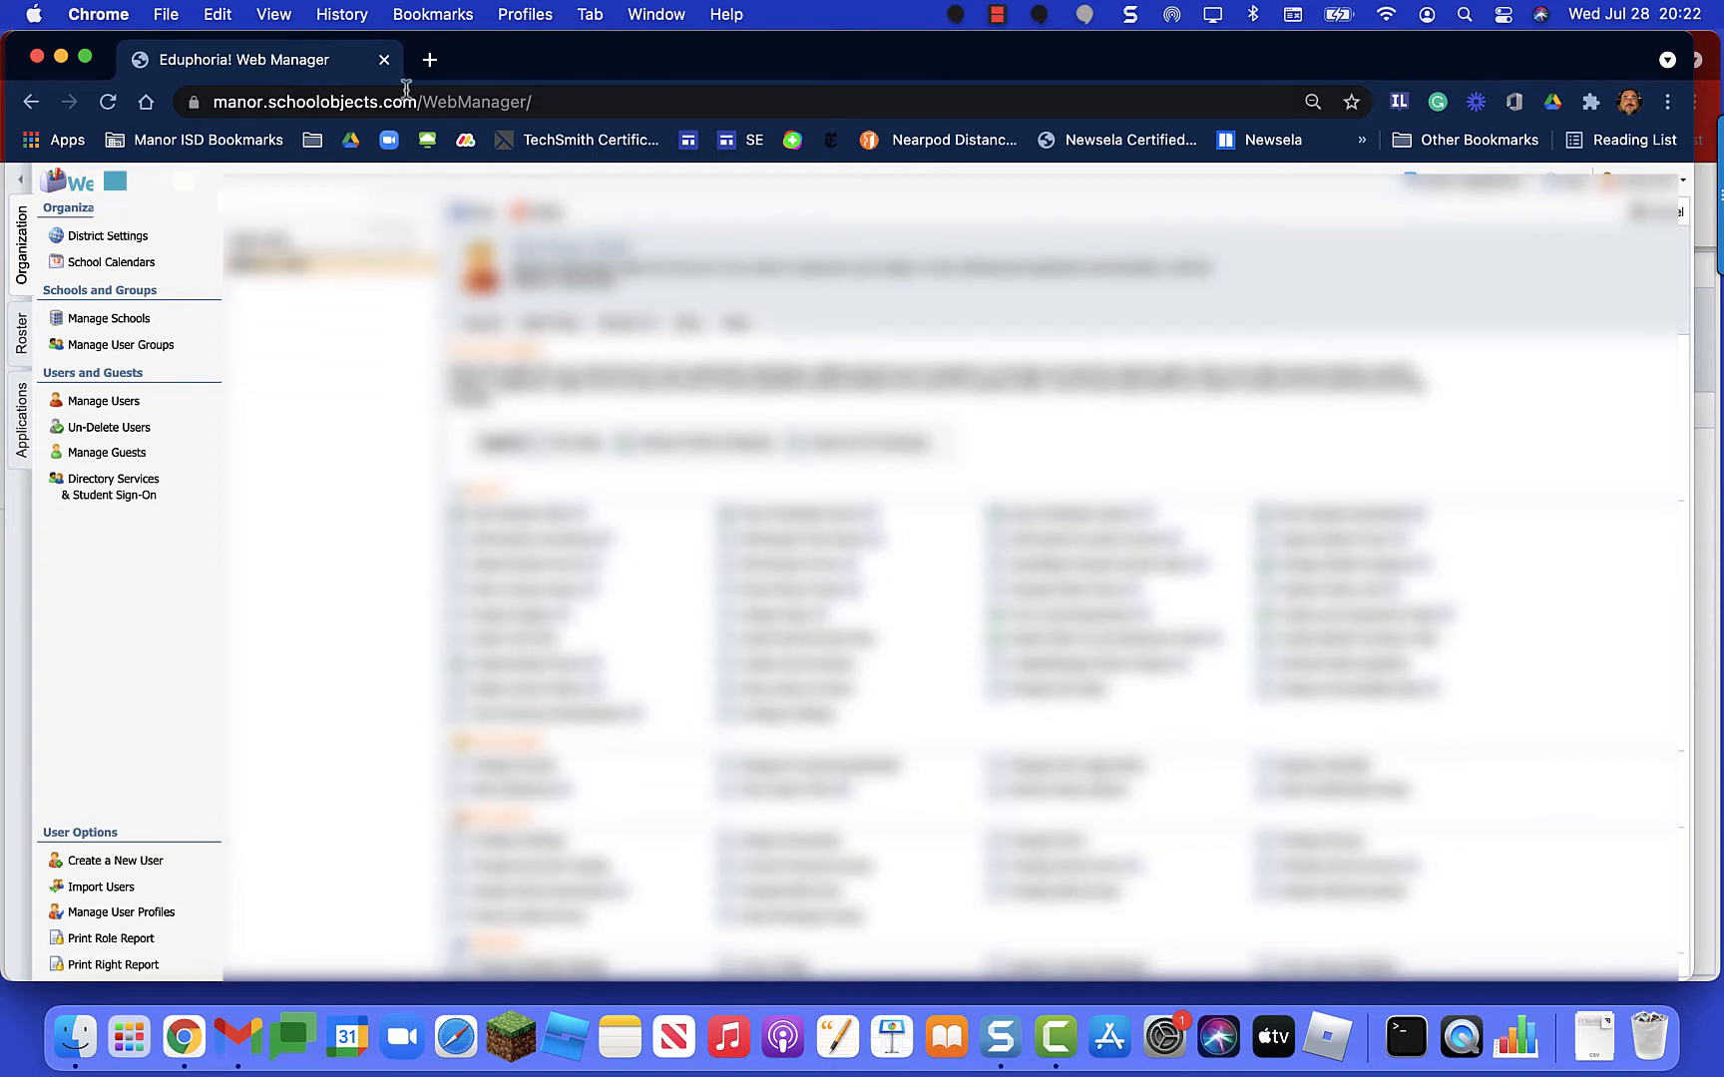
pyautogui.click(366, 98)
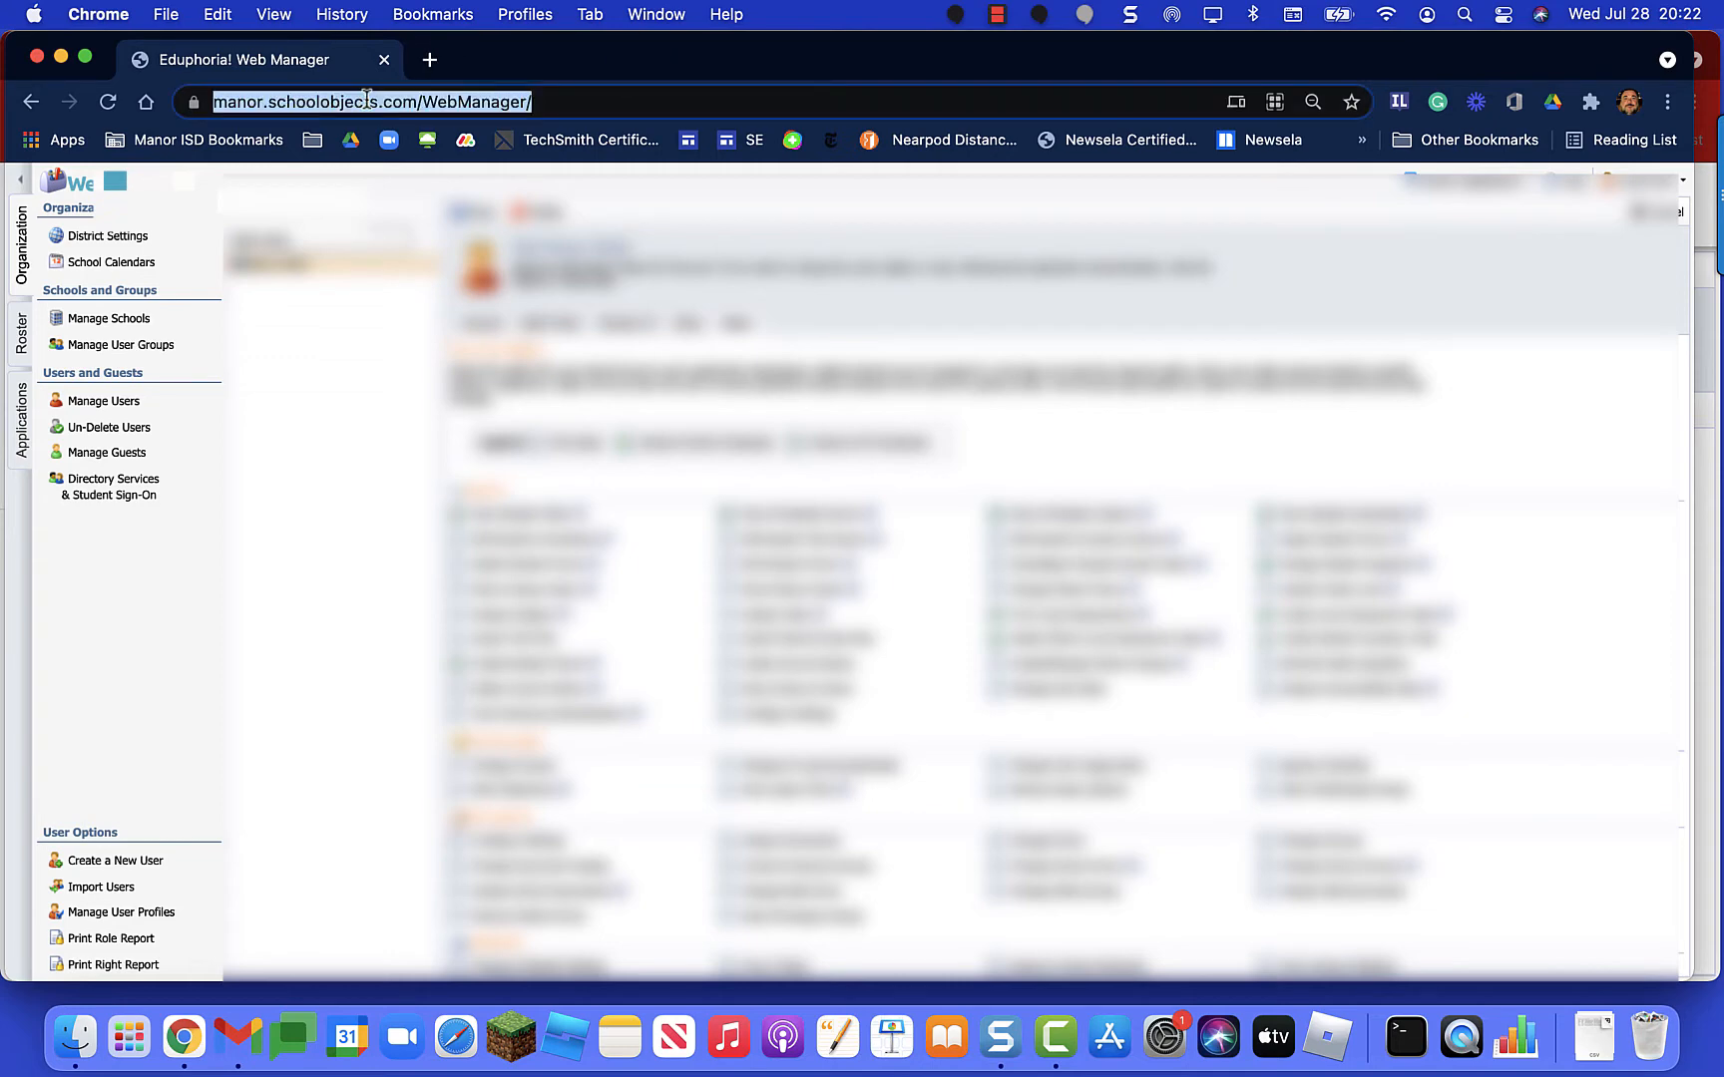
pyautogui.press('super+v')
pyautogui.press('Return')
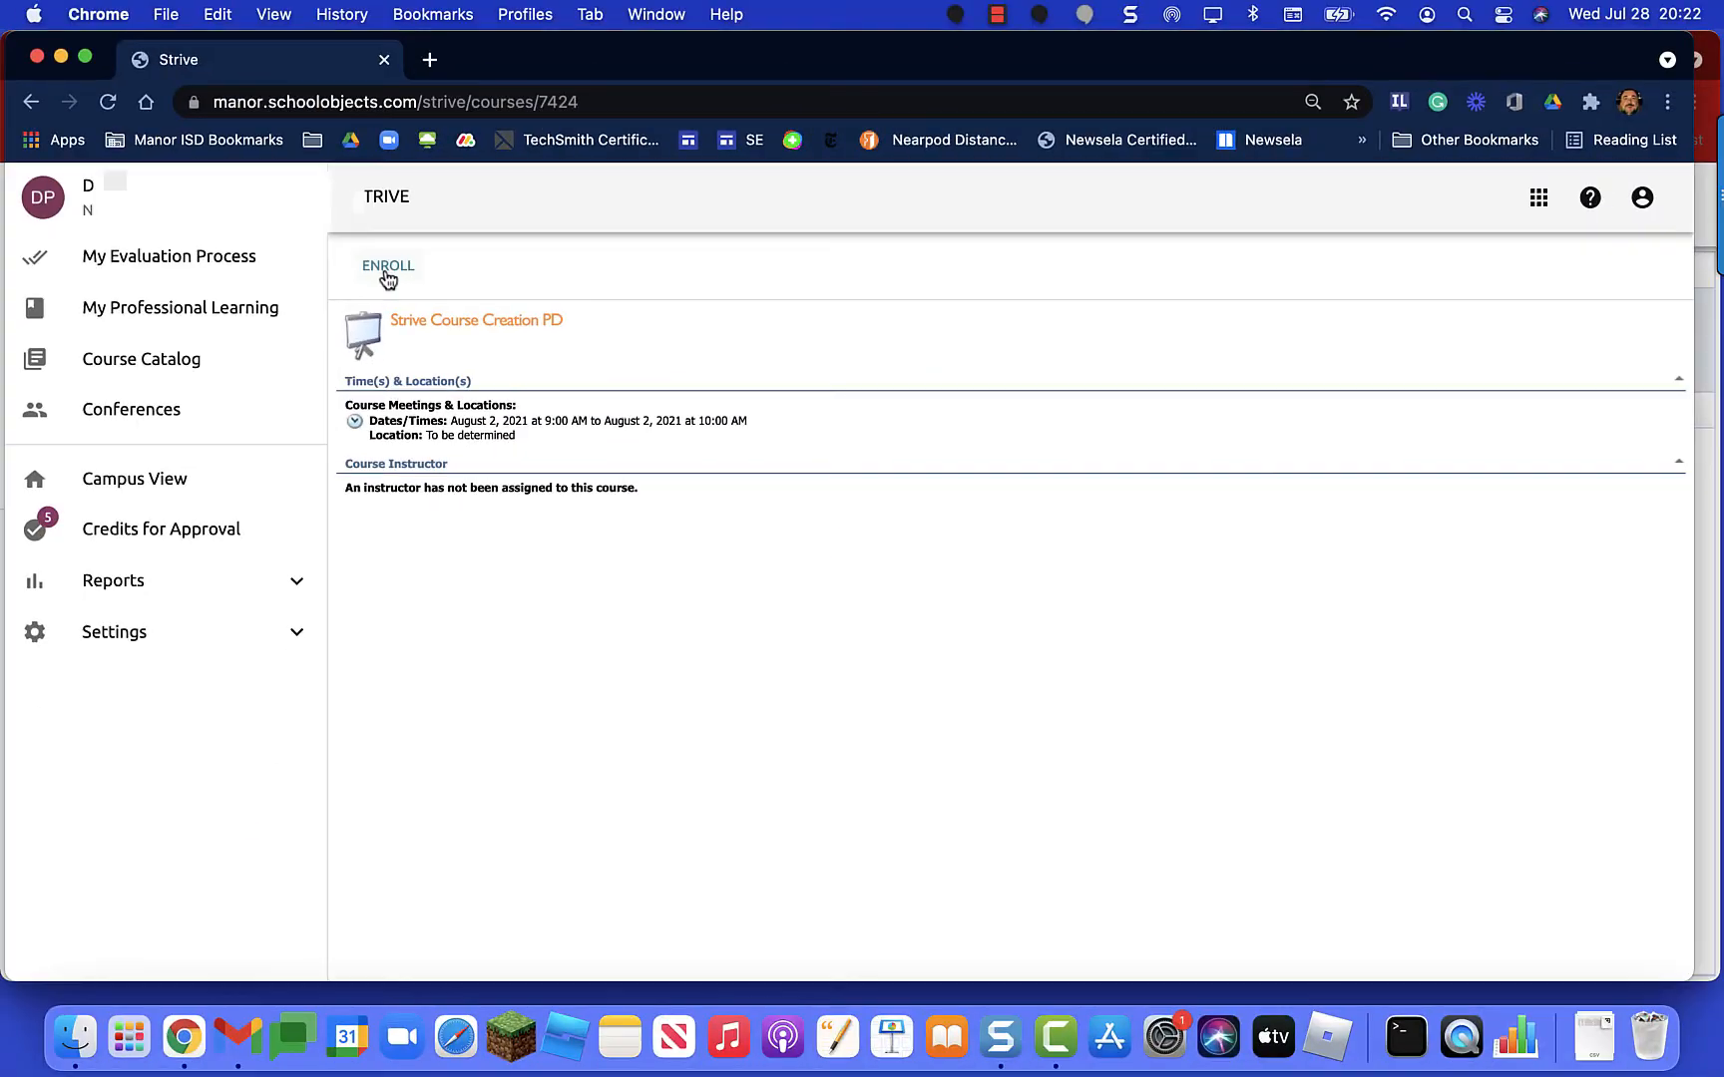
# Step: Enroll that staff member in Strive Course Creation PD and confirm
pyautogui.click(387, 272)
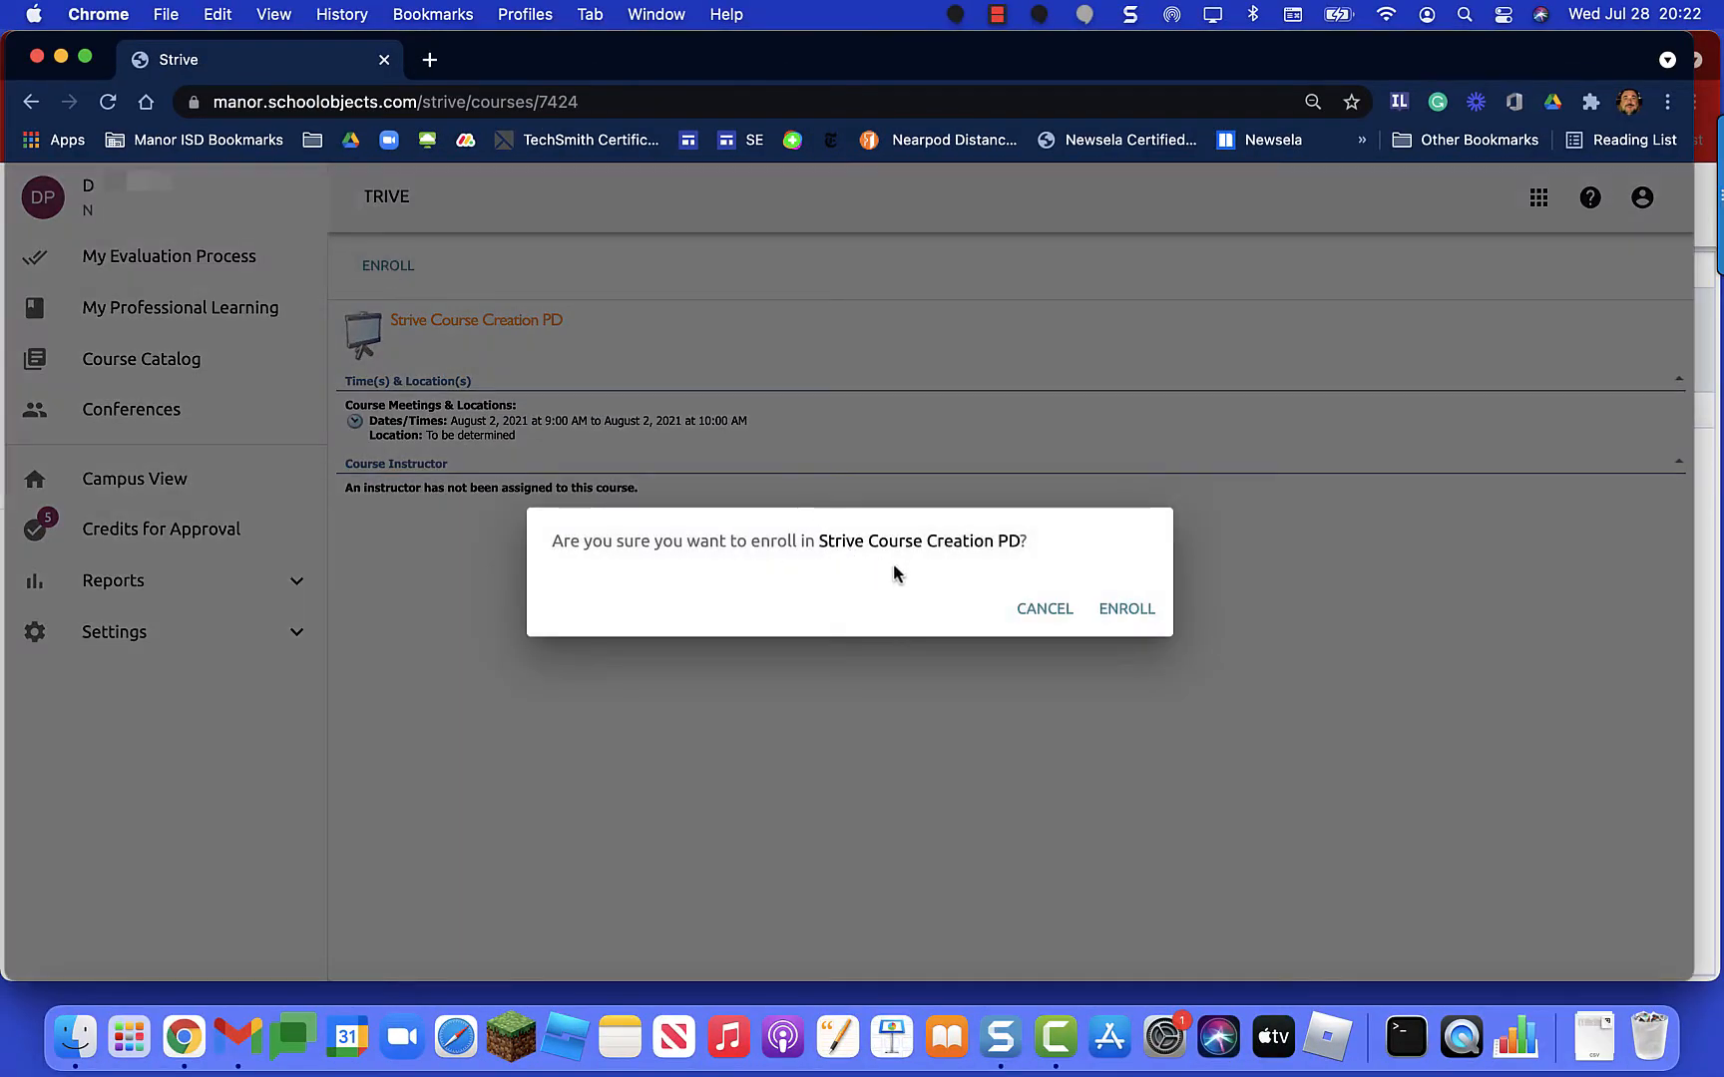
pyautogui.click(1126, 612)
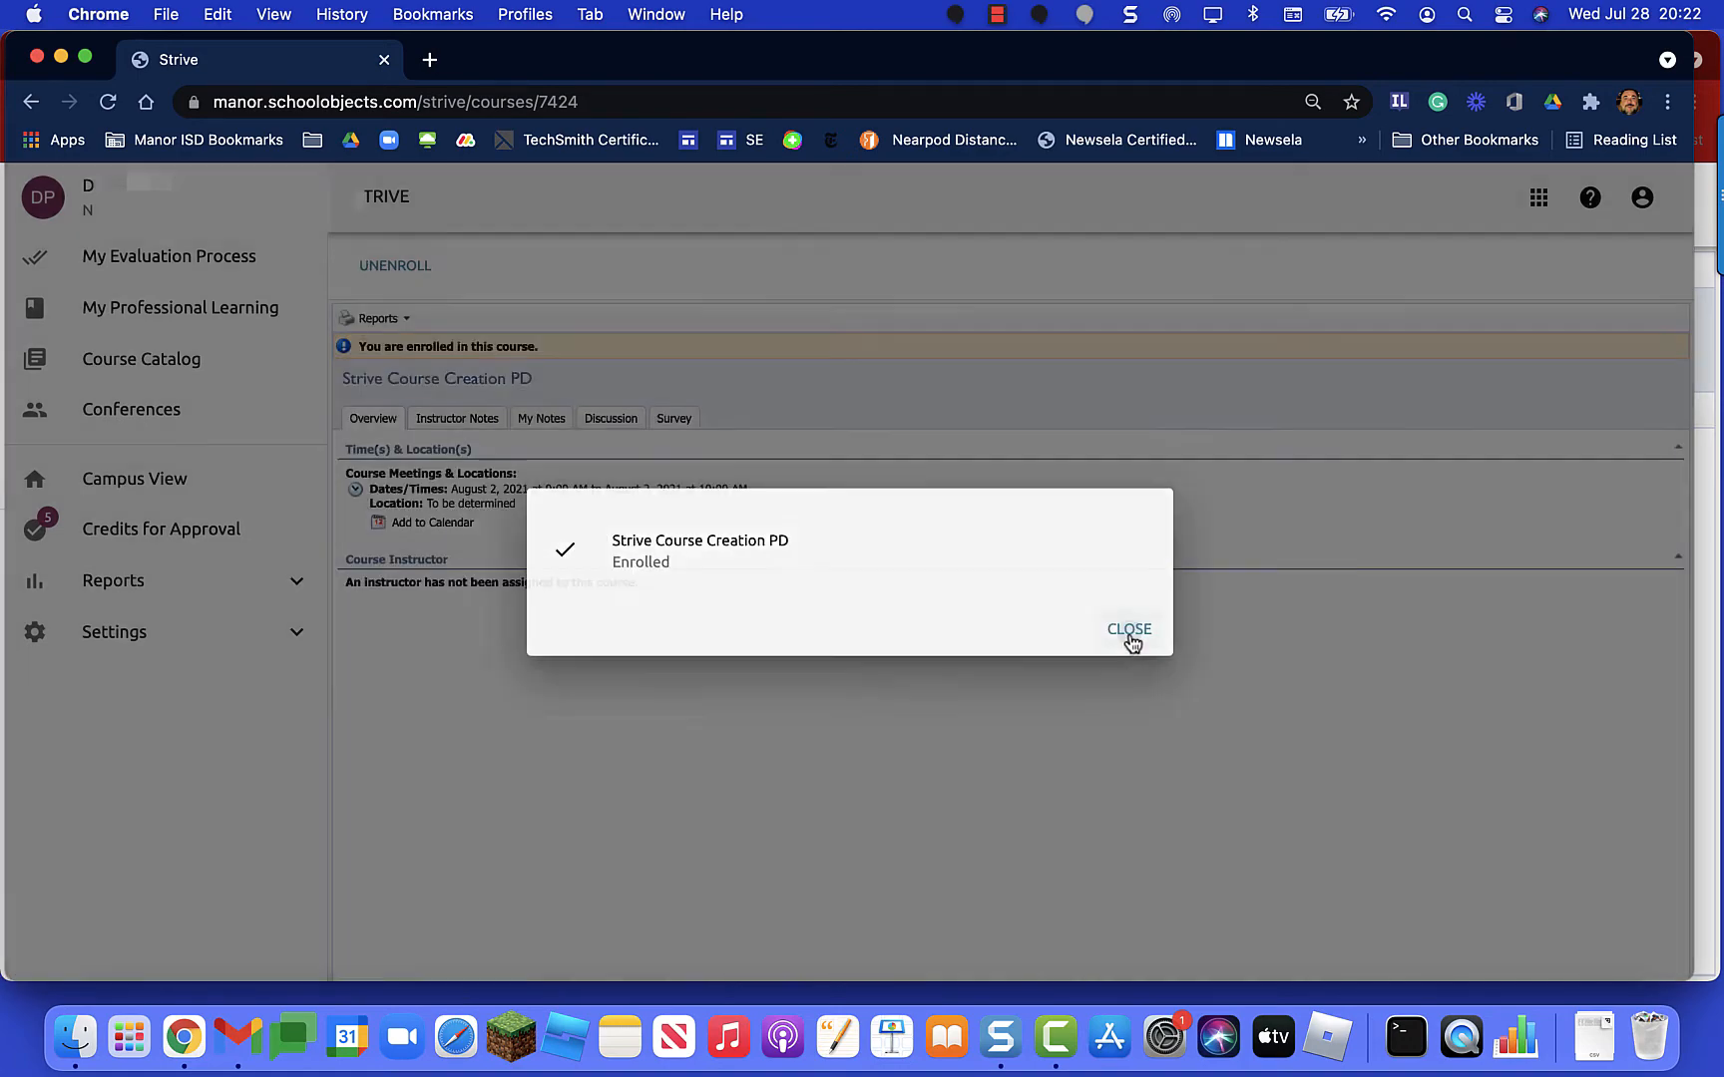
pyautogui.click(1129, 629)
pyautogui.hotkey('ctrl', 'Up')
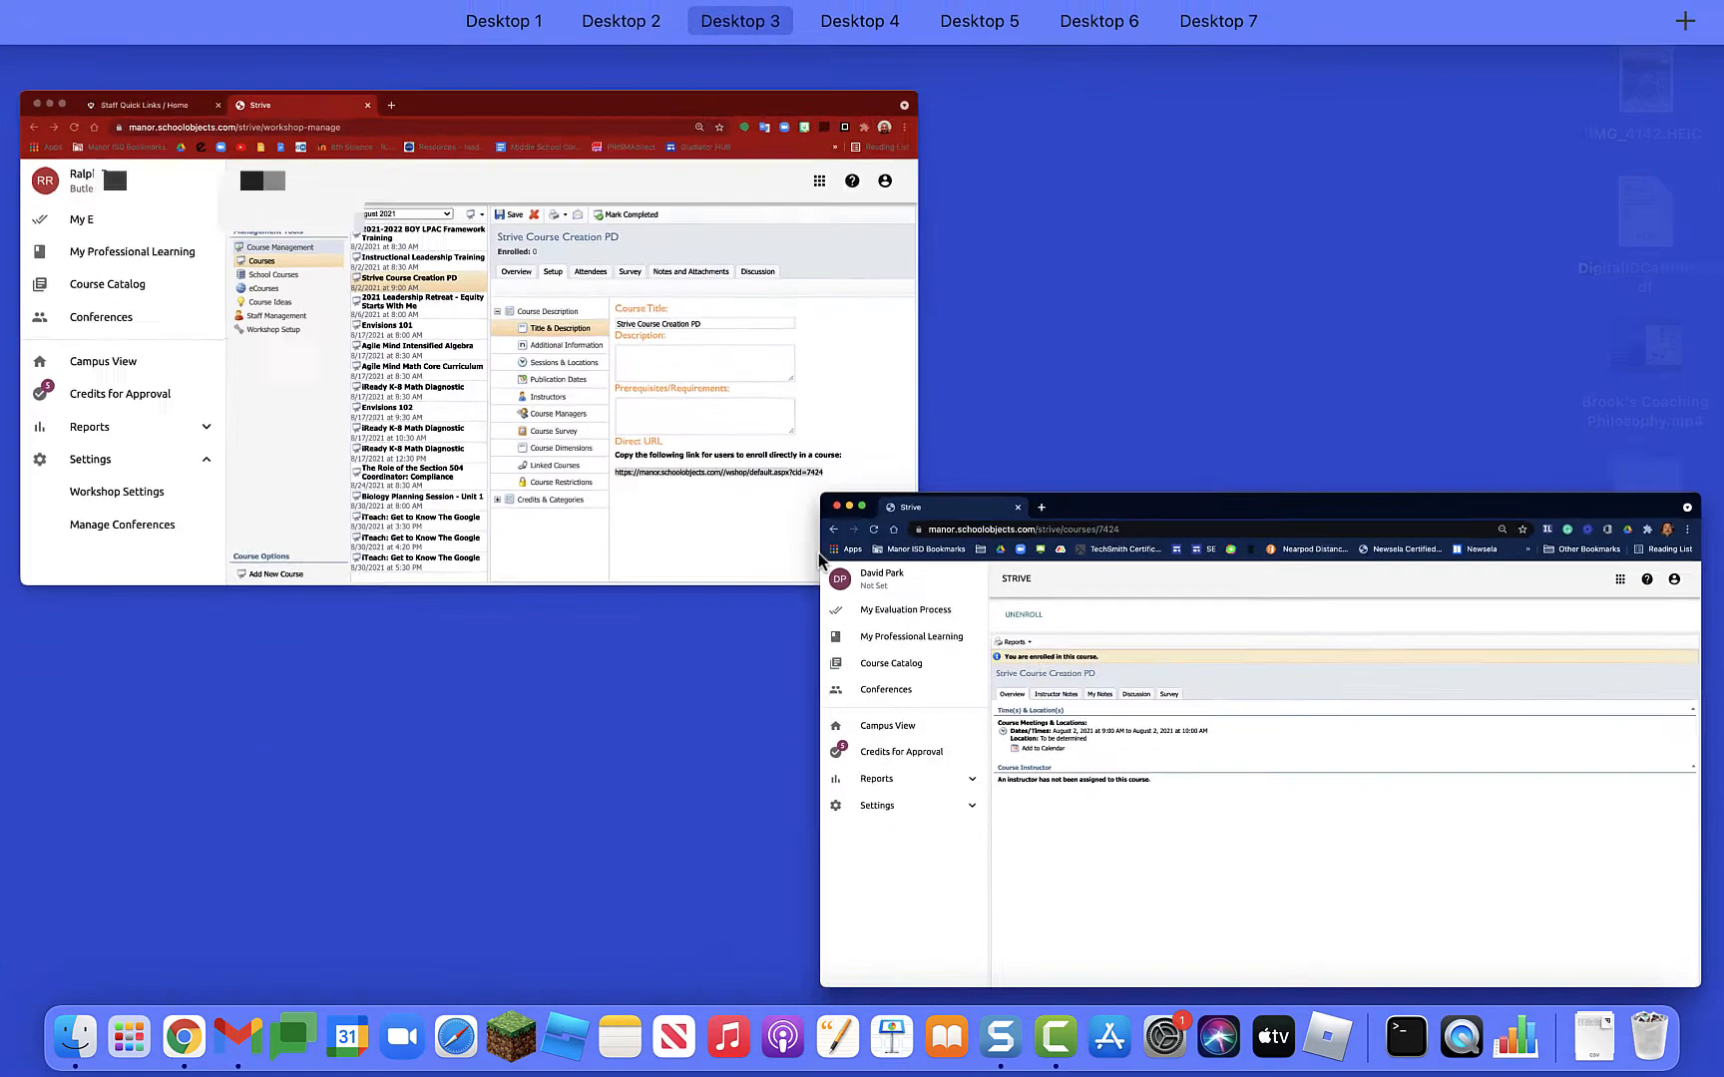
# Step: Back in the admin window, open the August 2 session under Sessions & Locations
pyautogui.click(711, 369)
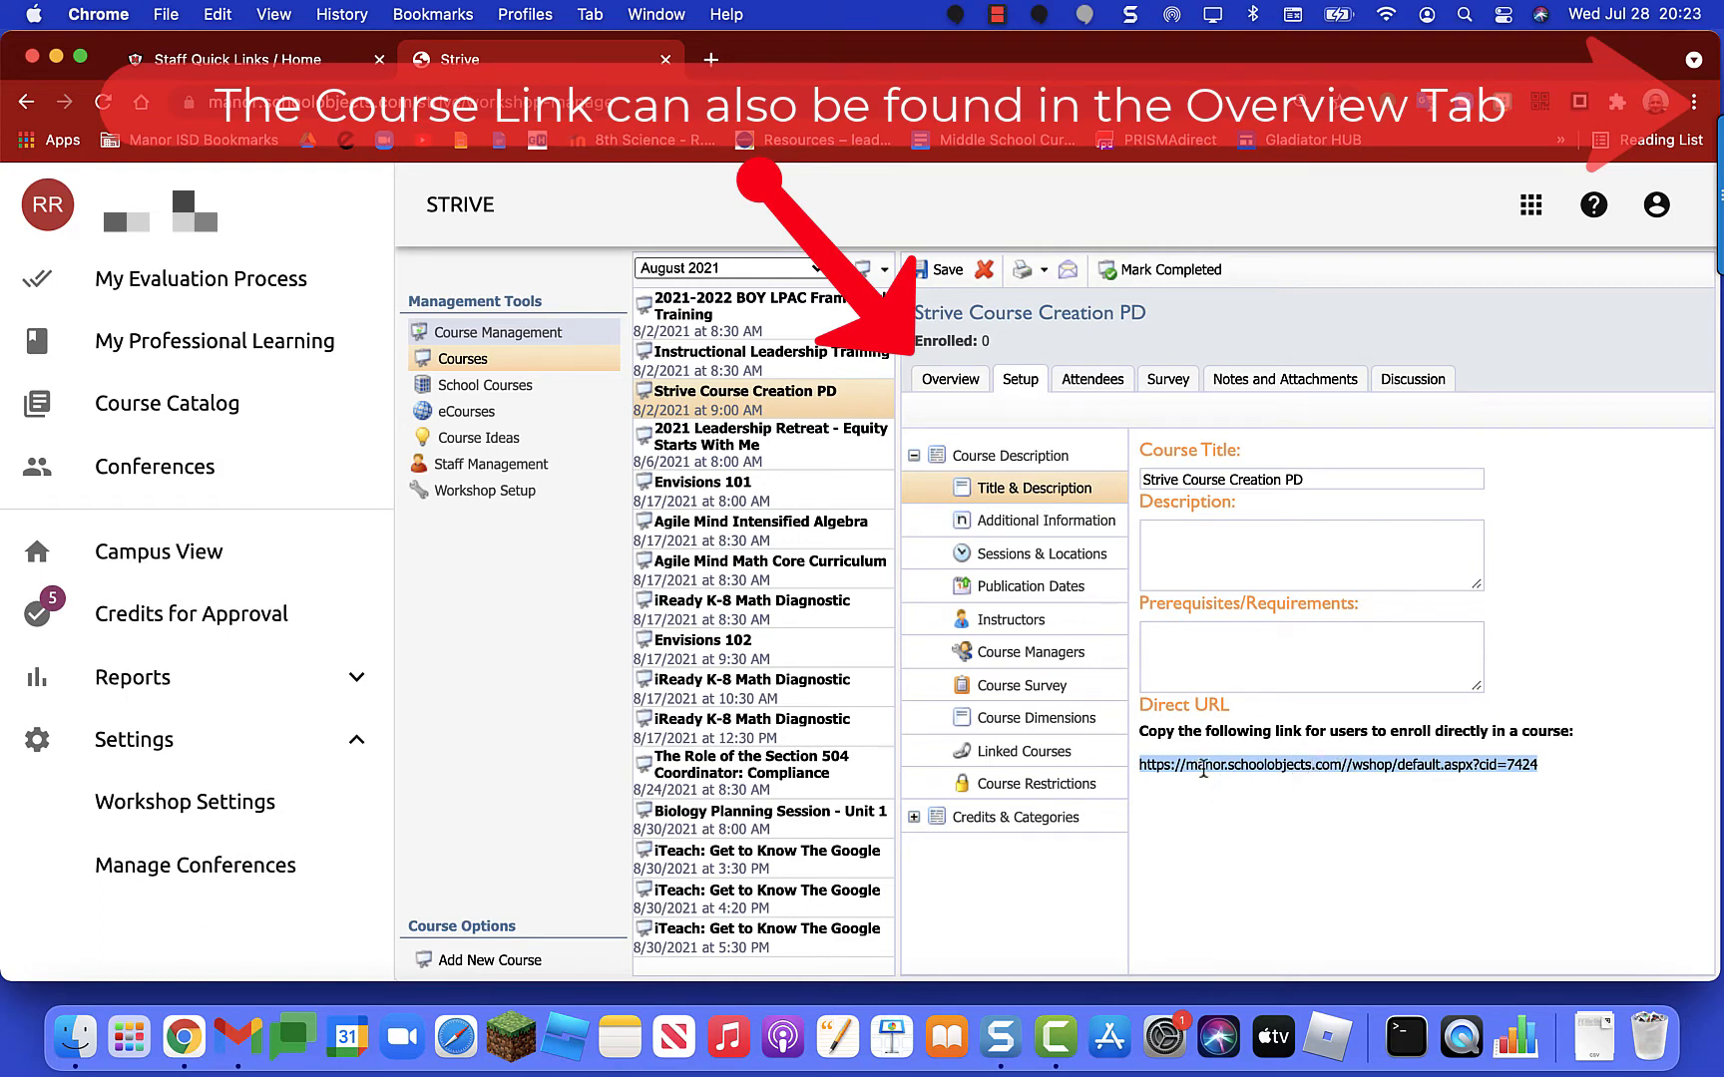
pyautogui.click(1026, 530)
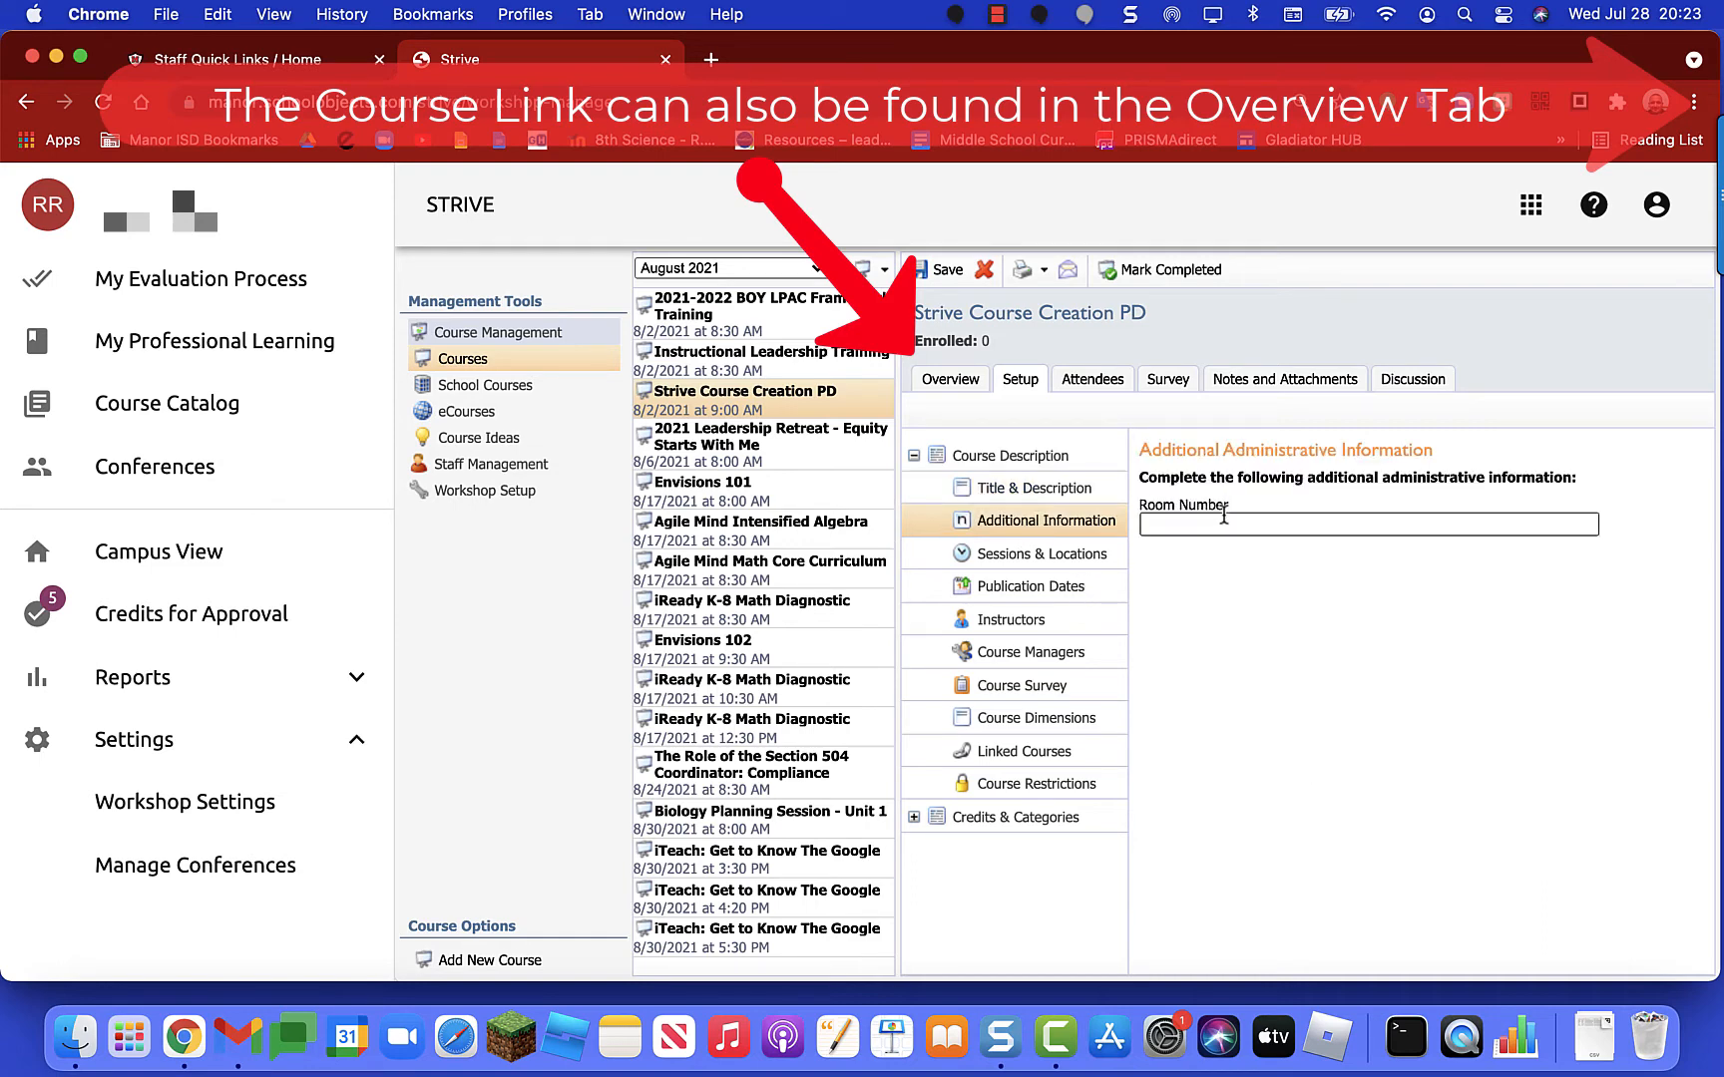
pyautogui.click(1024, 568)
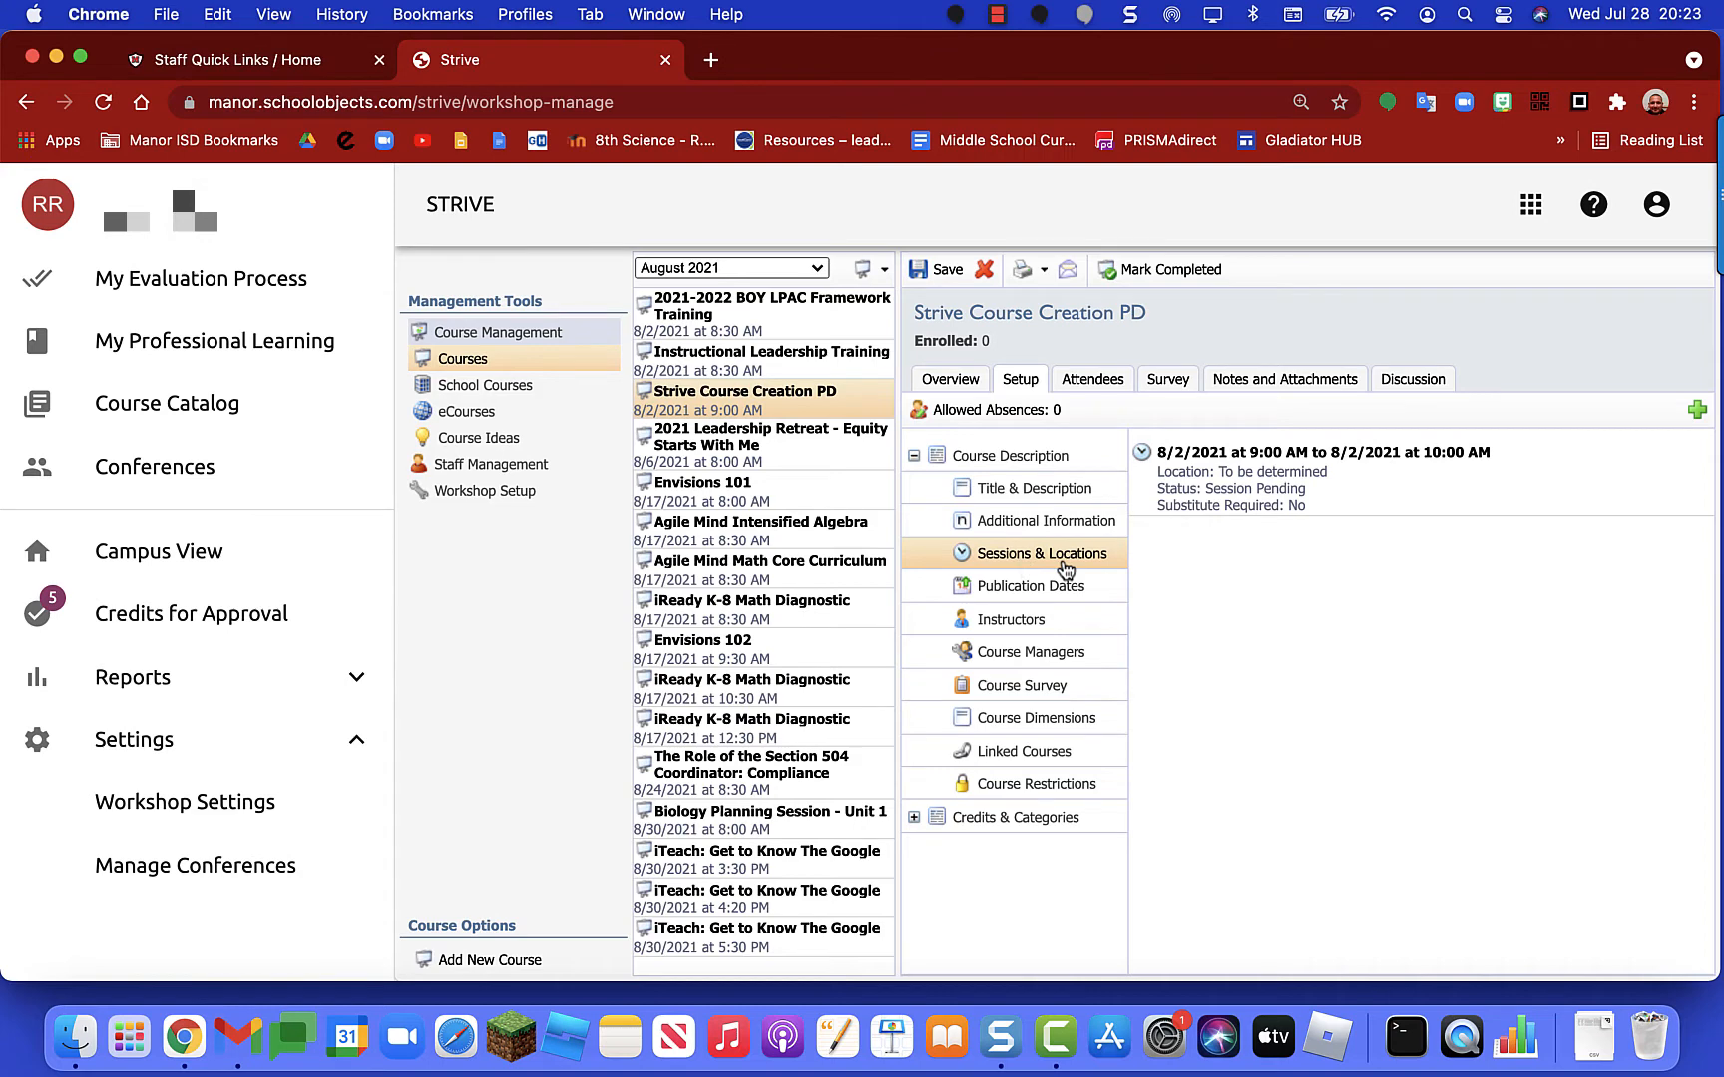
pyautogui.click(1319, 491)
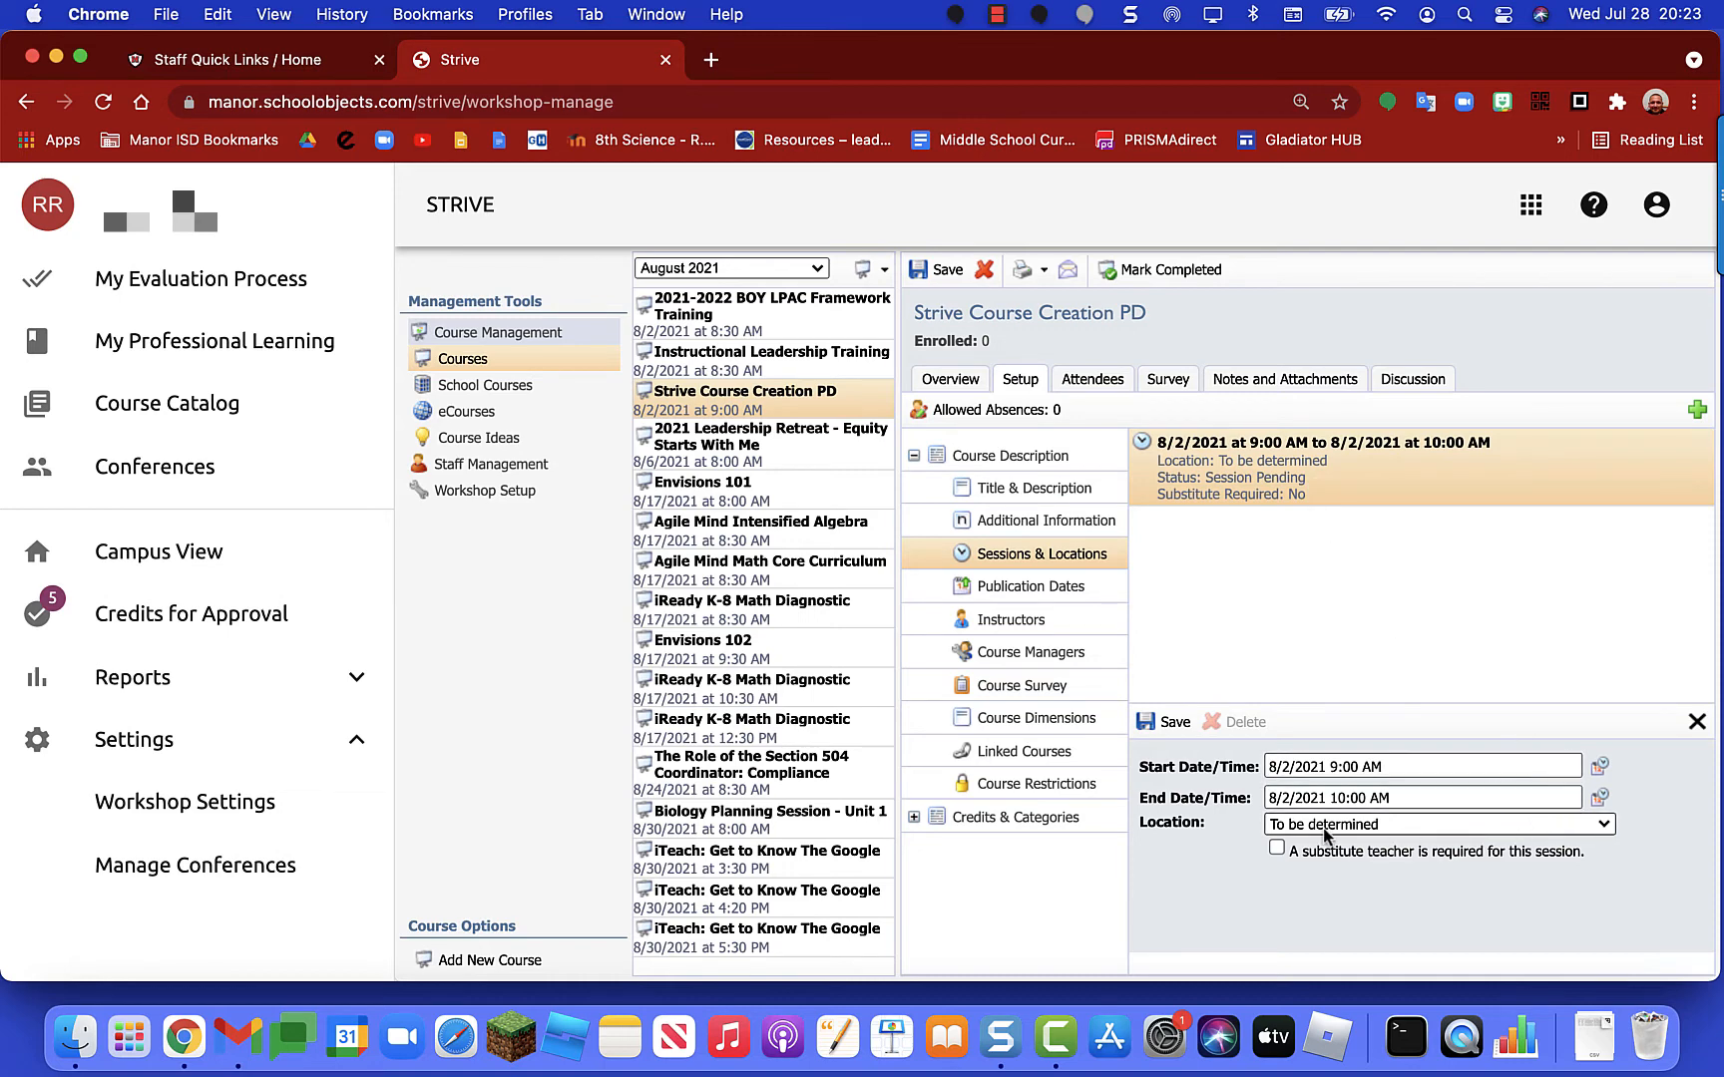
# Step: Choose Central Office - A133 Technology Training Room as the session location
pyautogui.click(1413, 825)
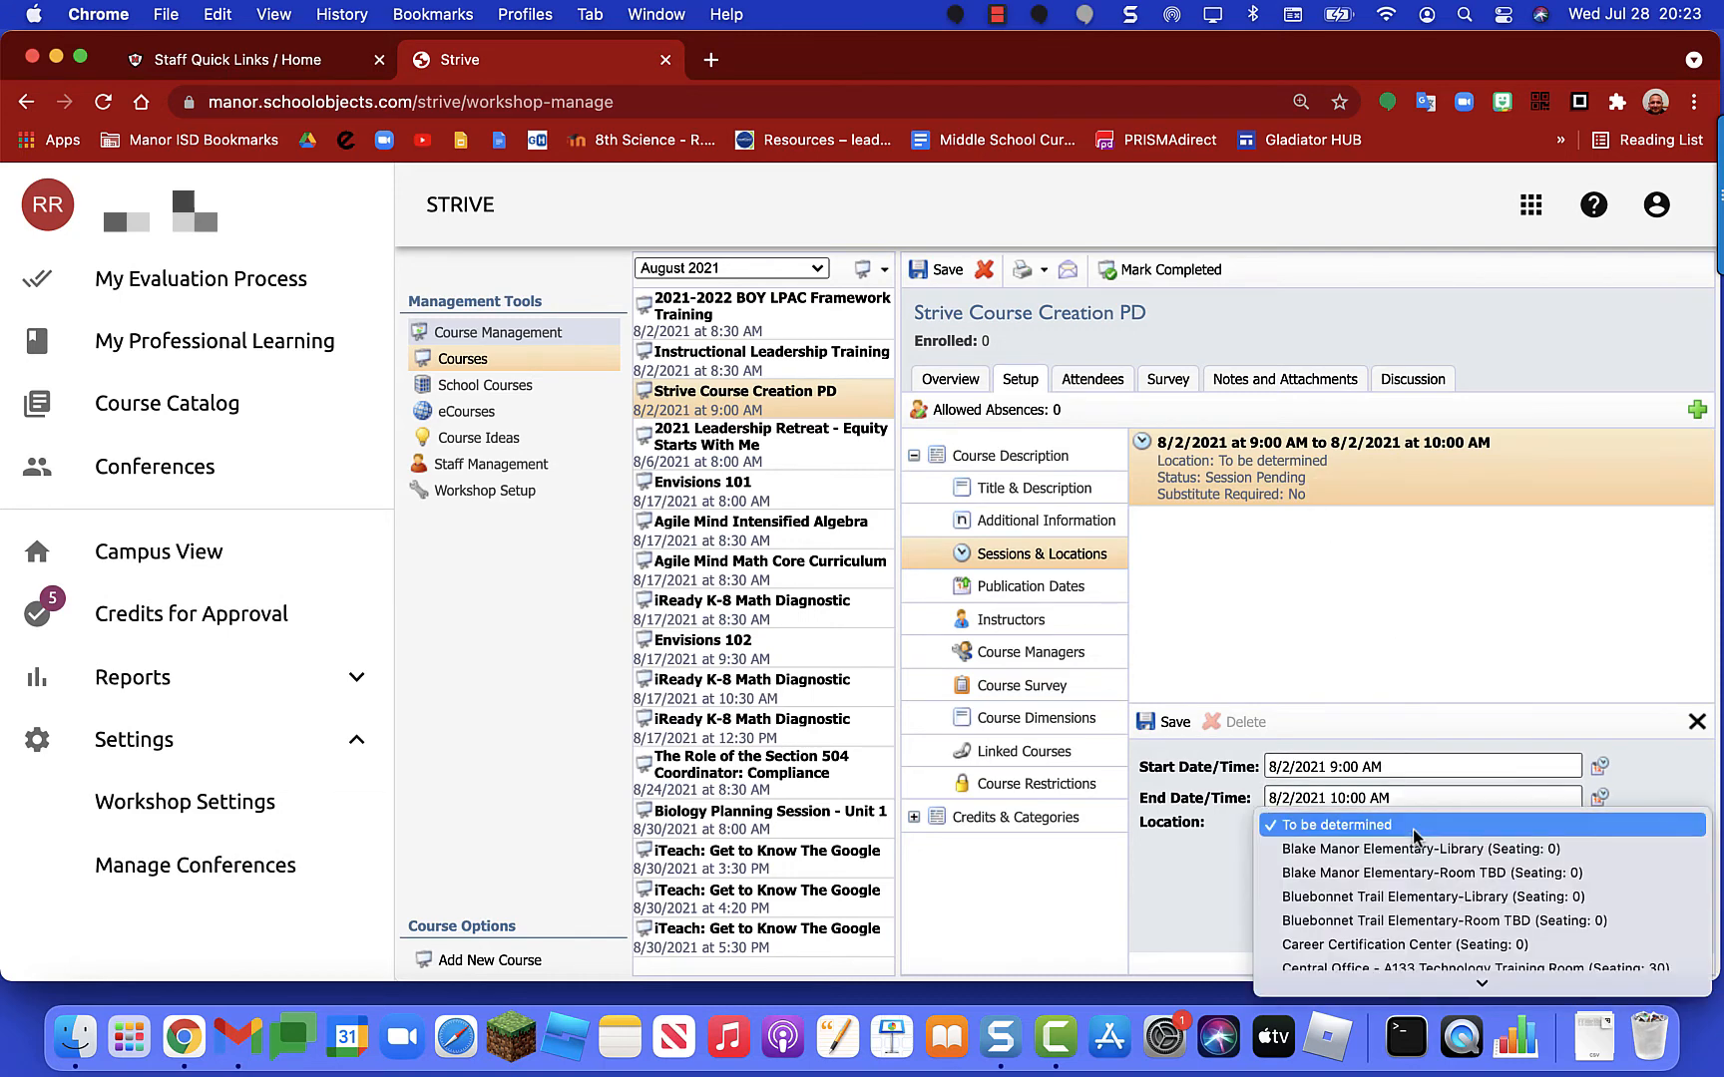
pyautogui.scroll(-5, 1416, 893)
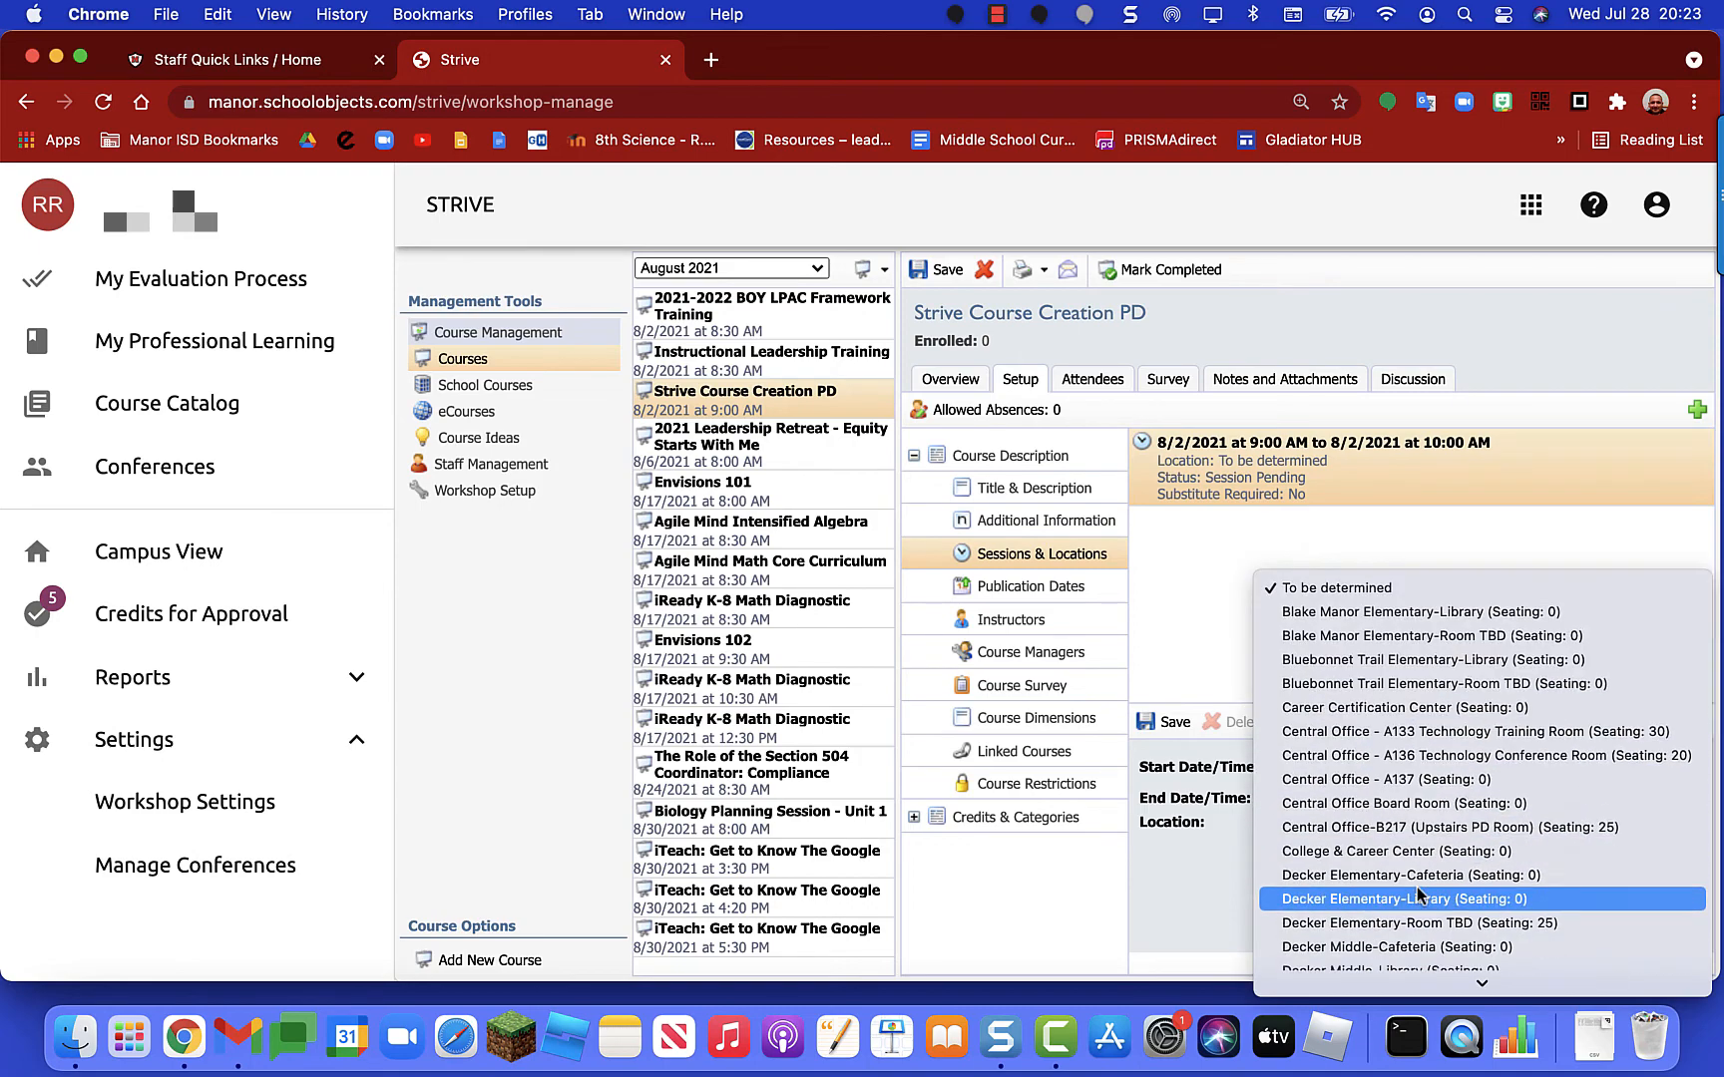
pyautogui.scroll(-15, 1416, 890)
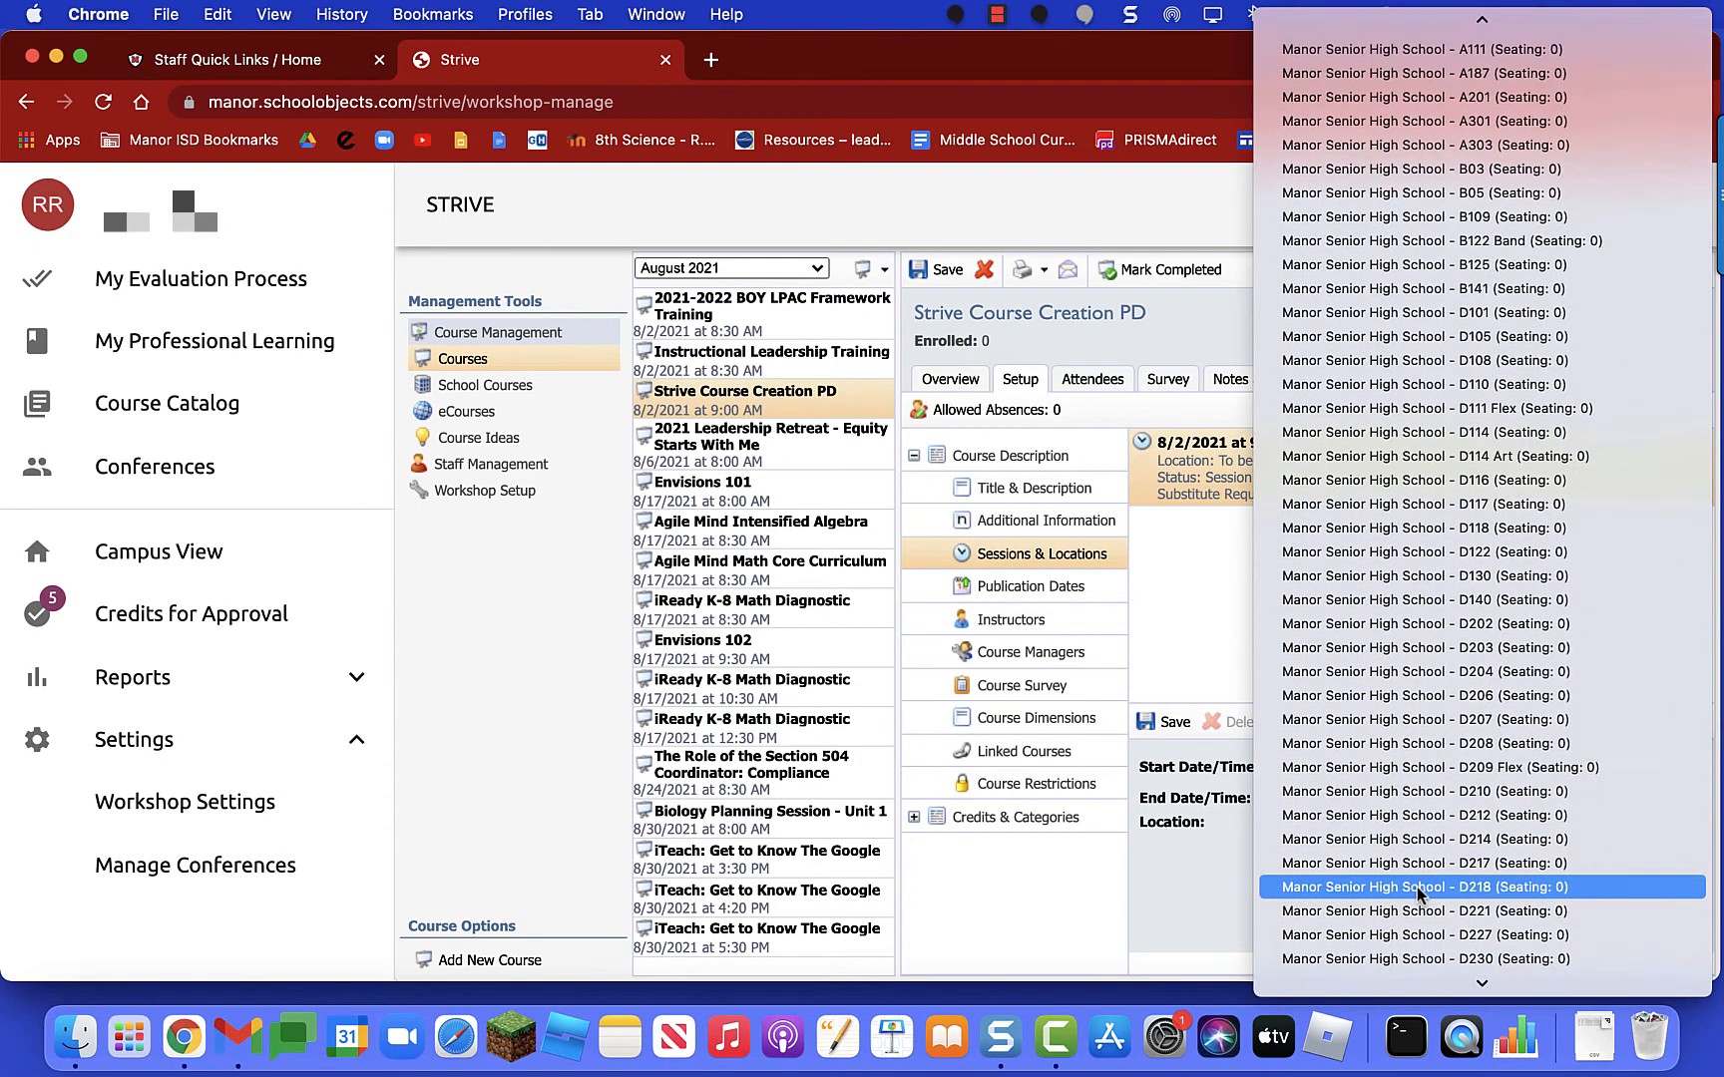
pyautogui.scroll(-5, 1416, 887)
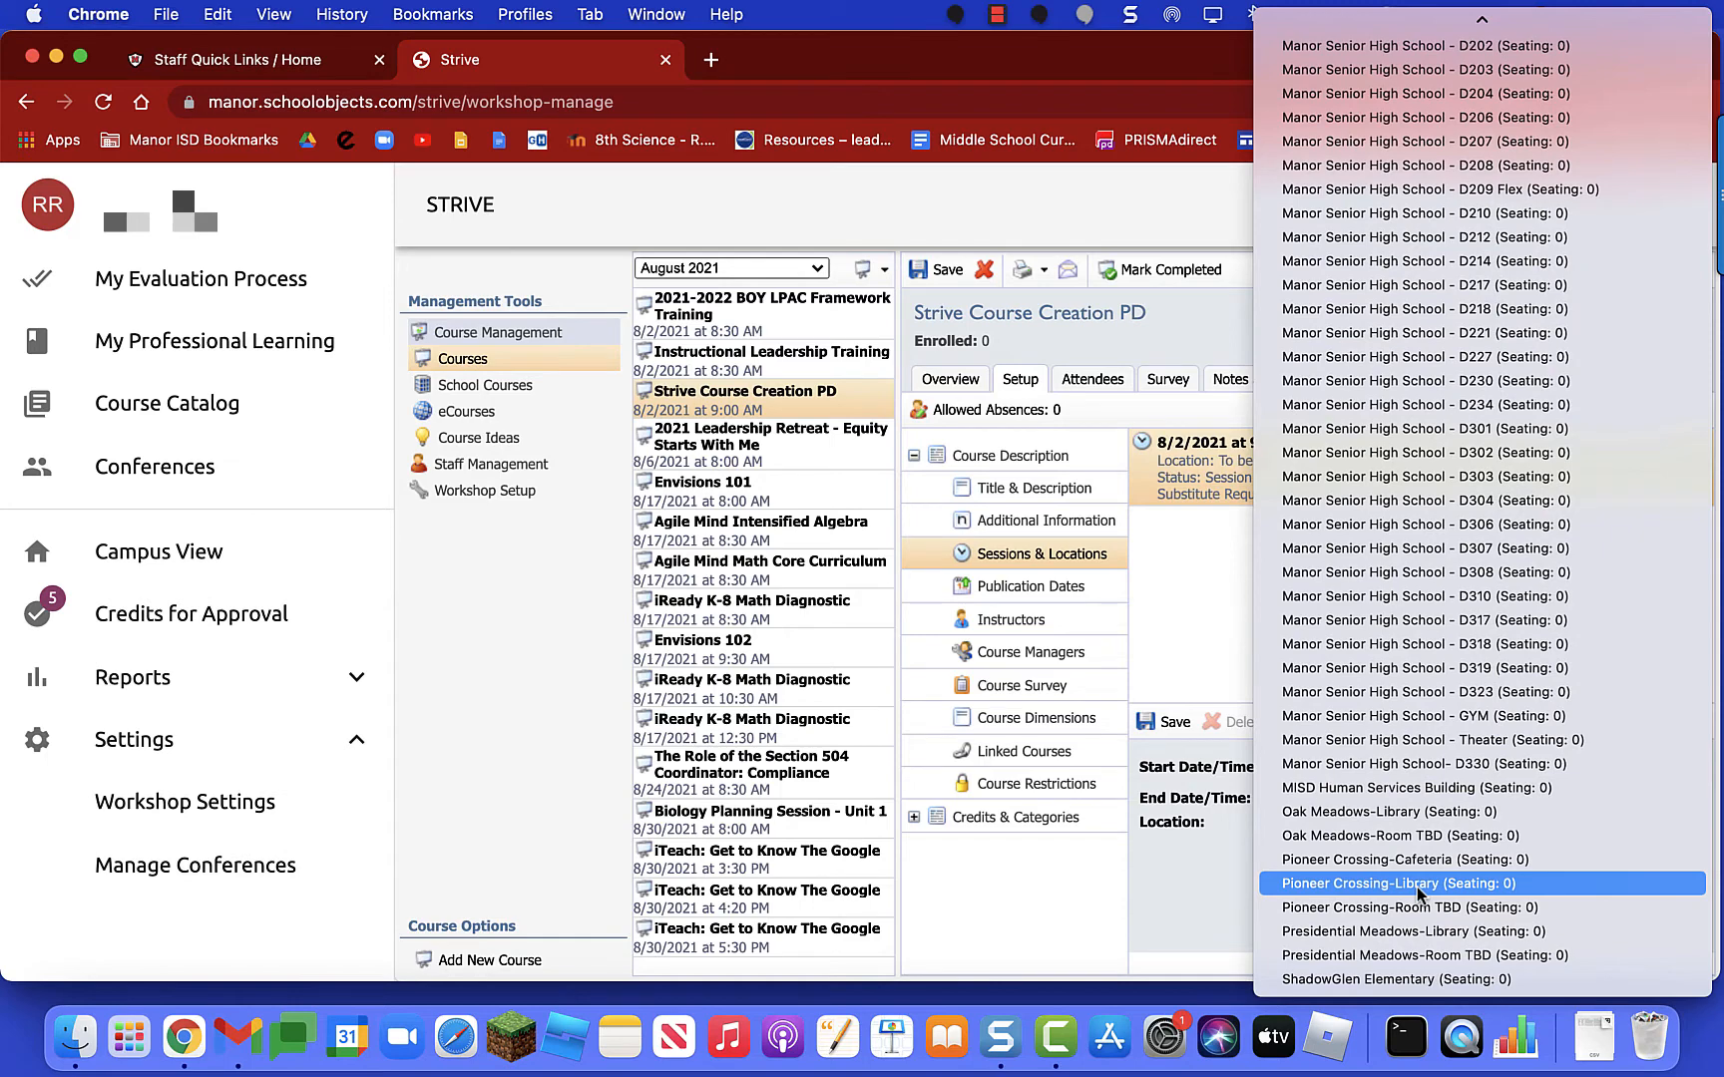
pyautogui.scroll(10, 1416, 887)
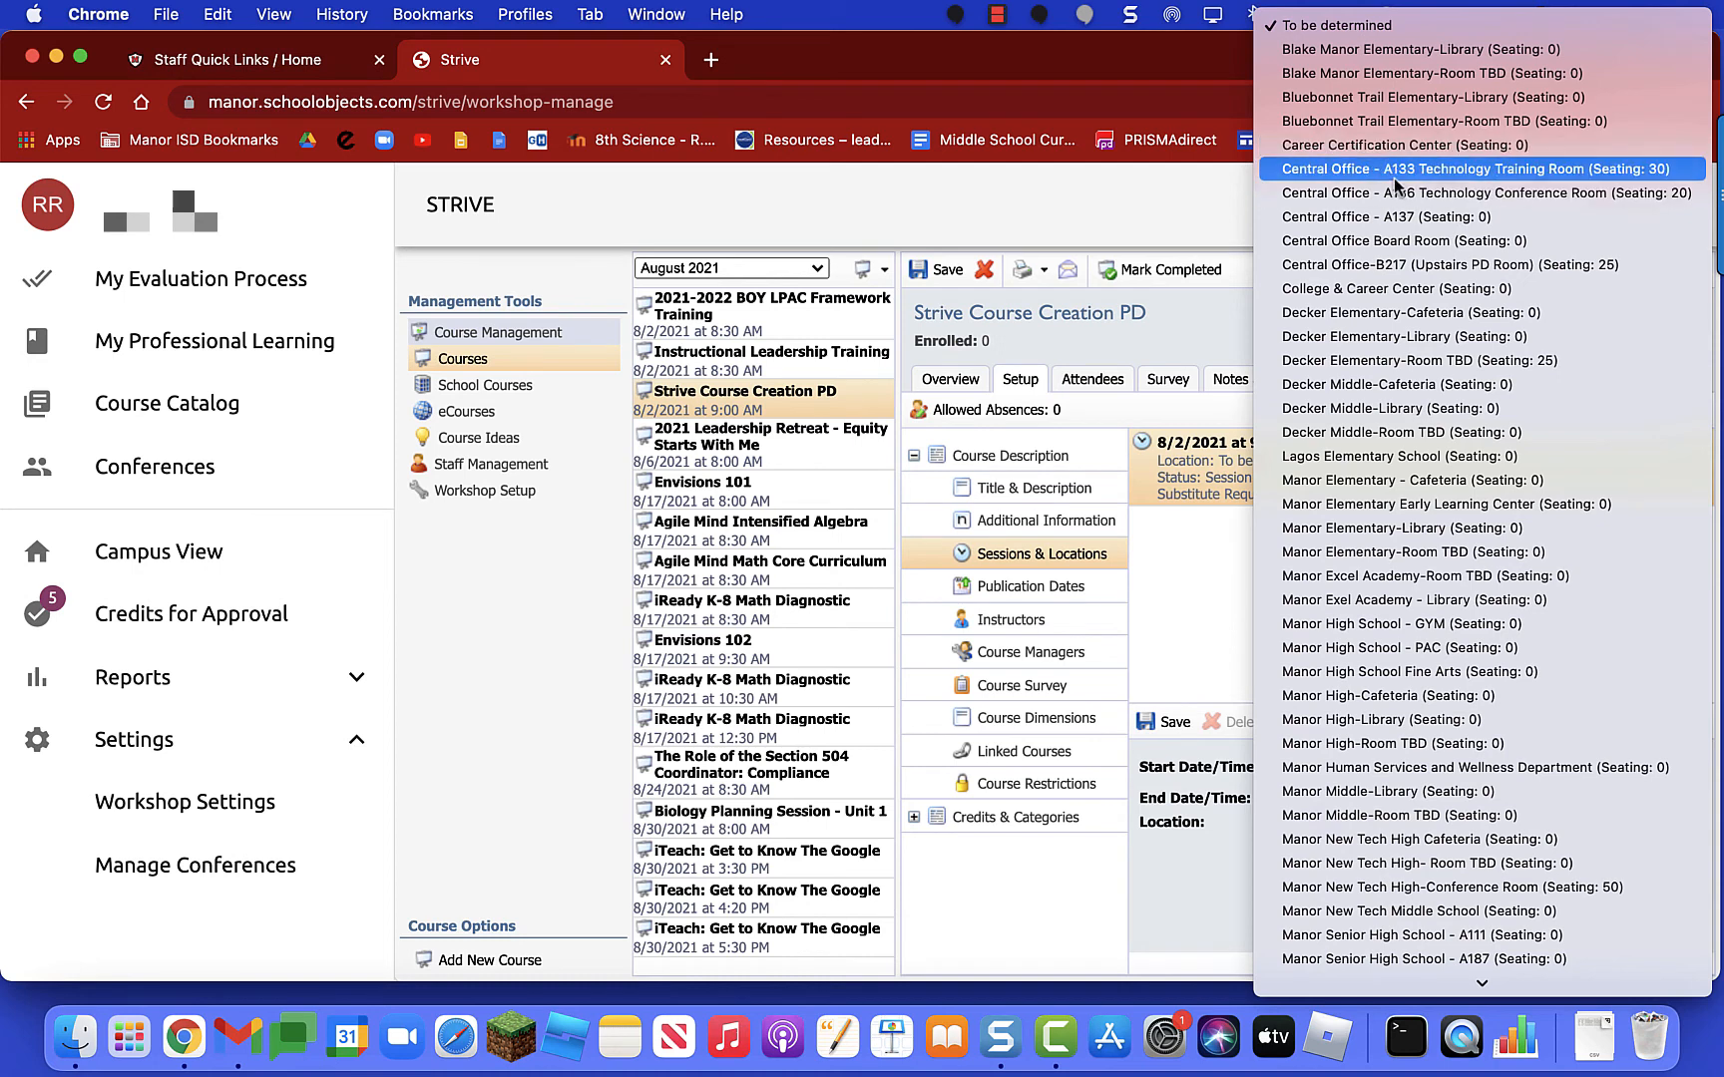
pyautogui.click(1355, 172)
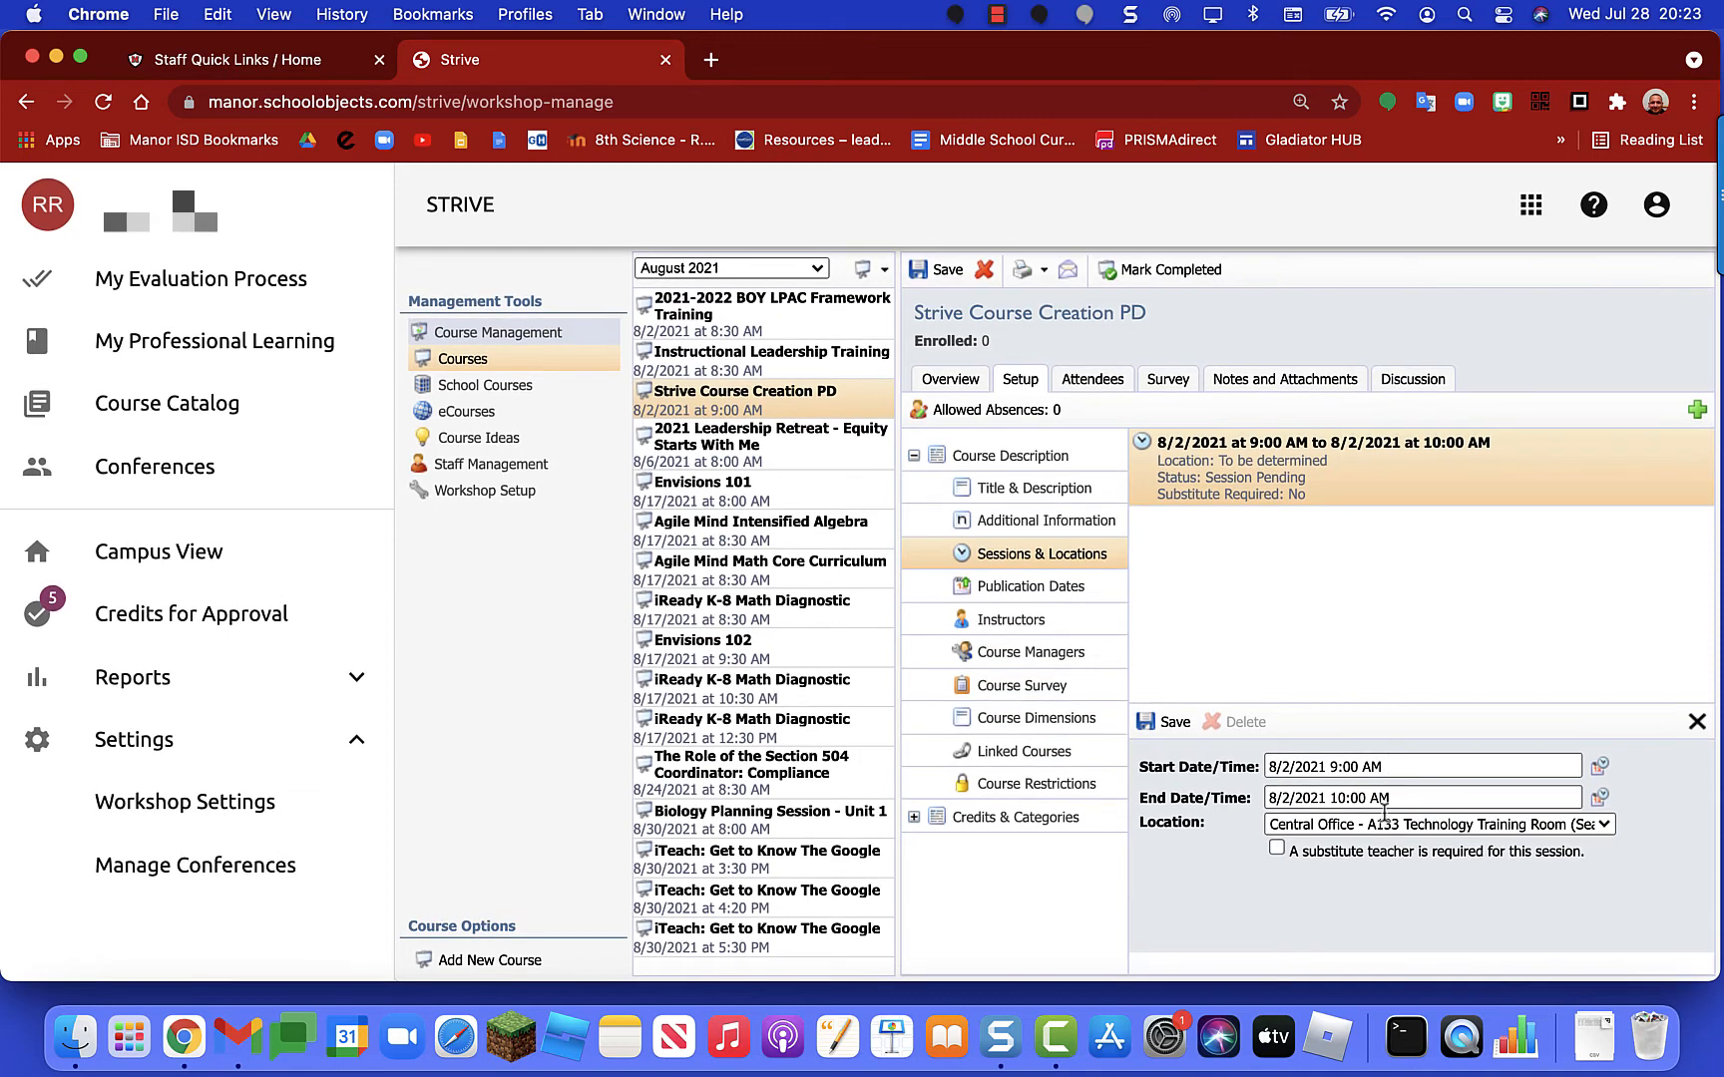
# Step: Show the course's Publication Dates: catalog, registration and survey dates
pyautogui.click(1007, 597)
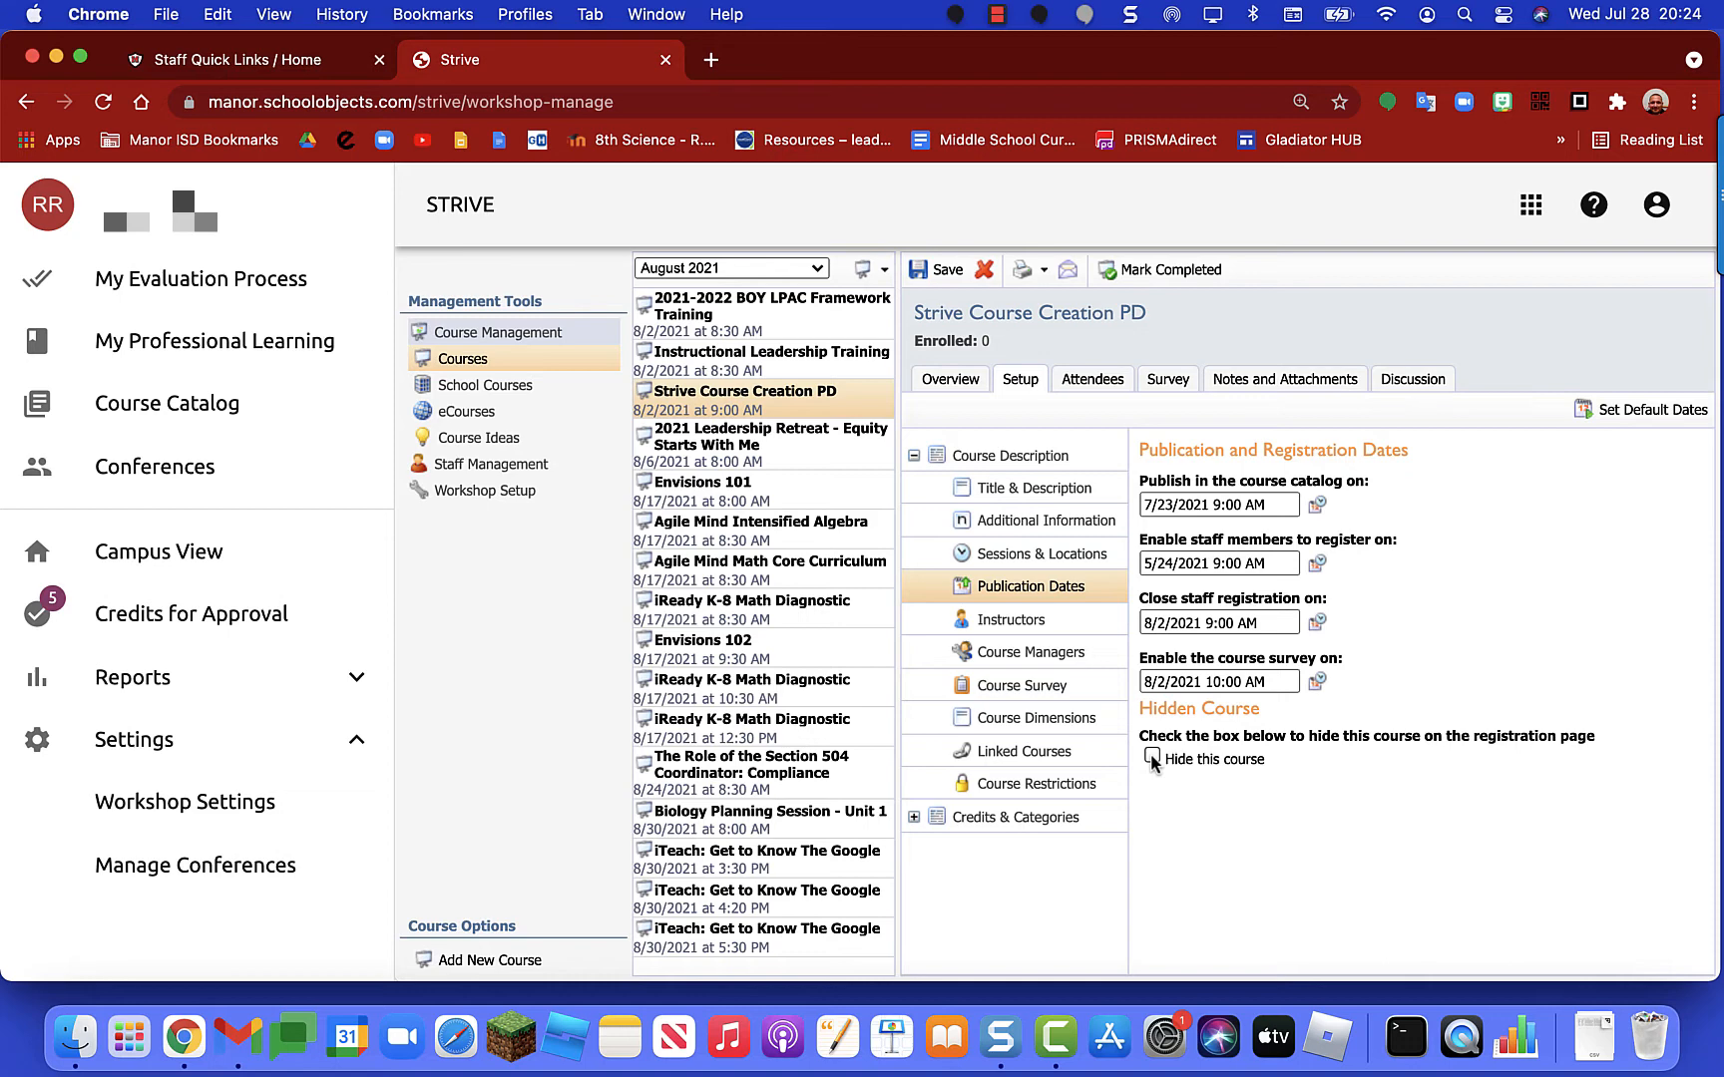
# Step: Tick one more staff member in the Instructors list, then show the Course Managers settings
pyautogui.click(1012, 620)
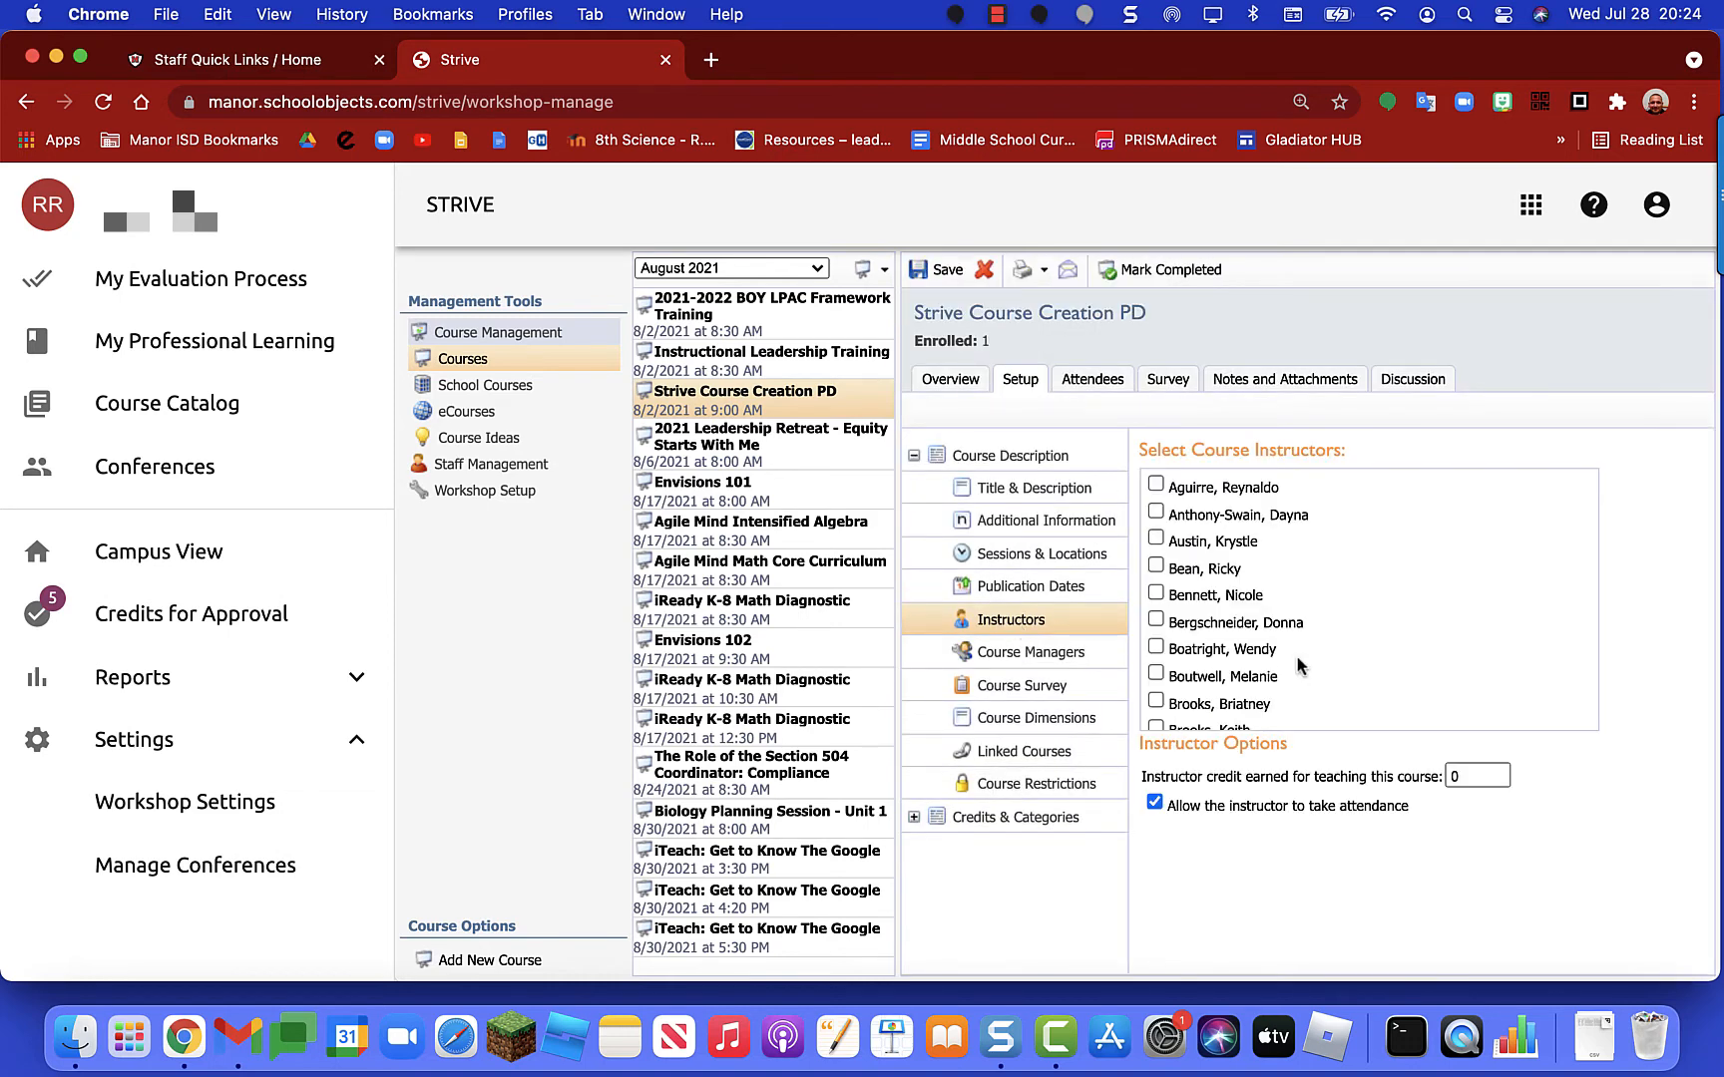
pyautogui.scroll(-5, 1296, 654)
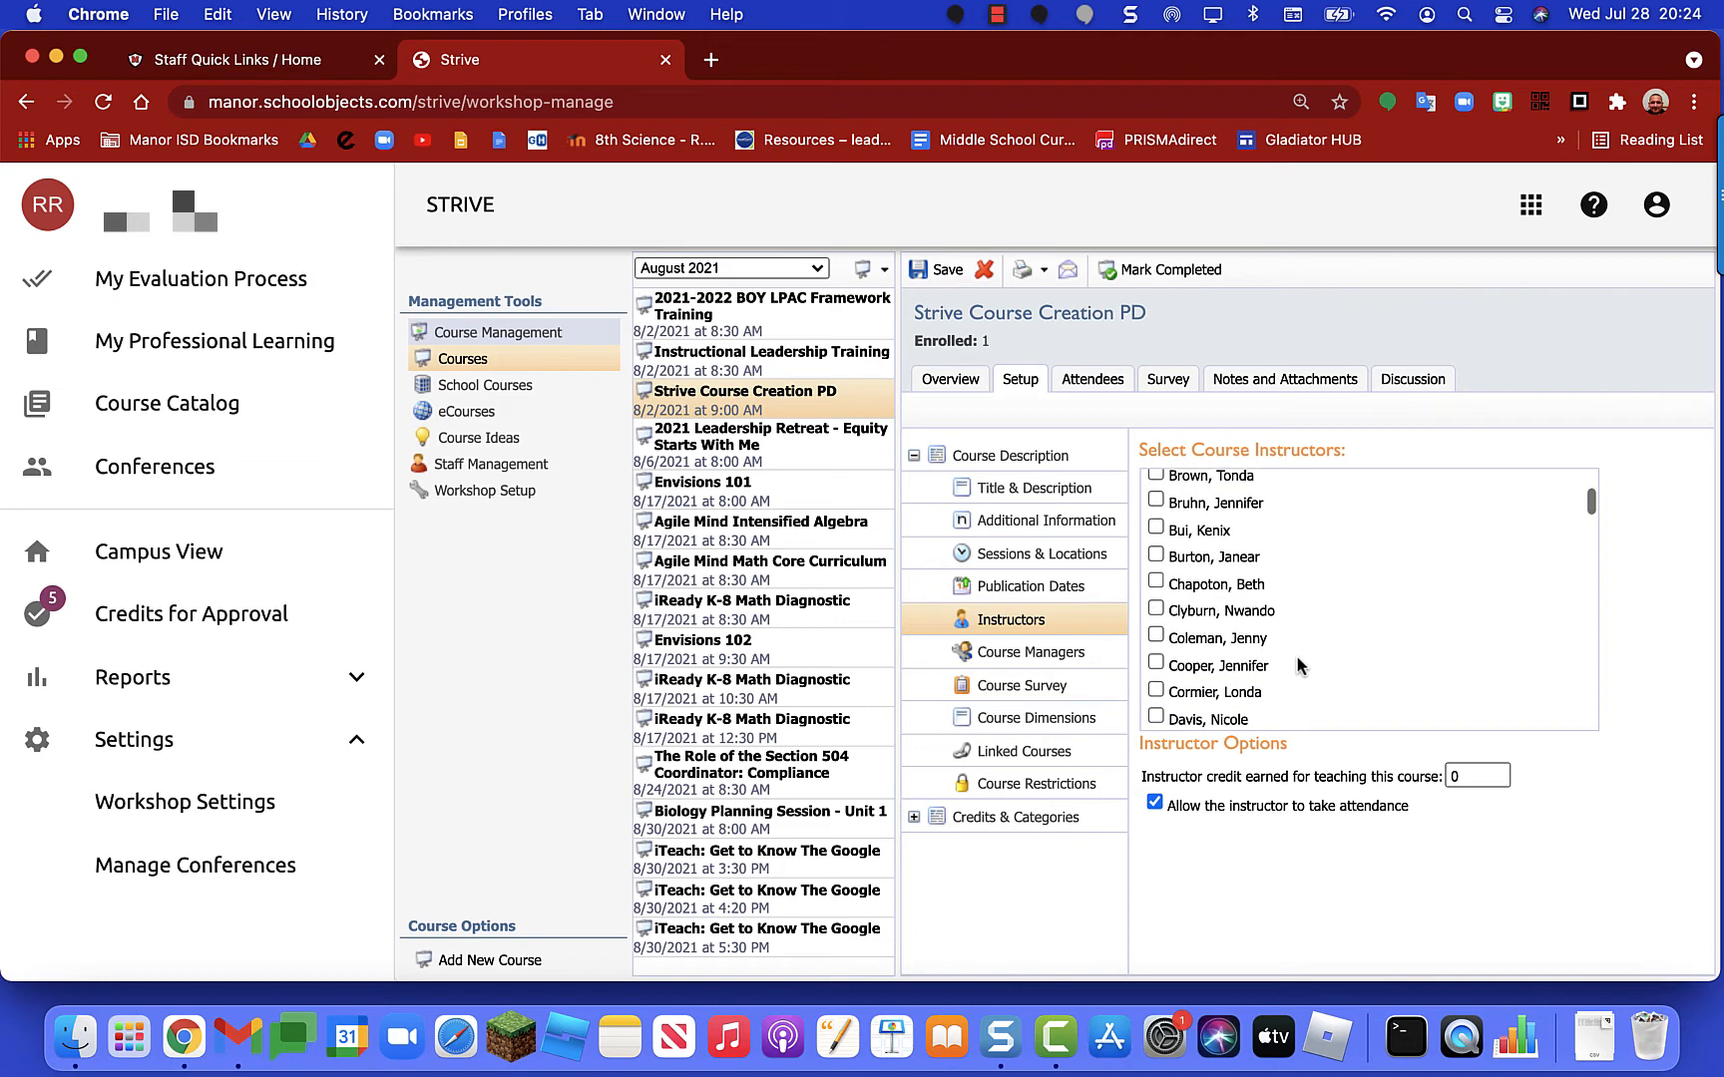
pyautogui.scroll(-10, 1296, 659)
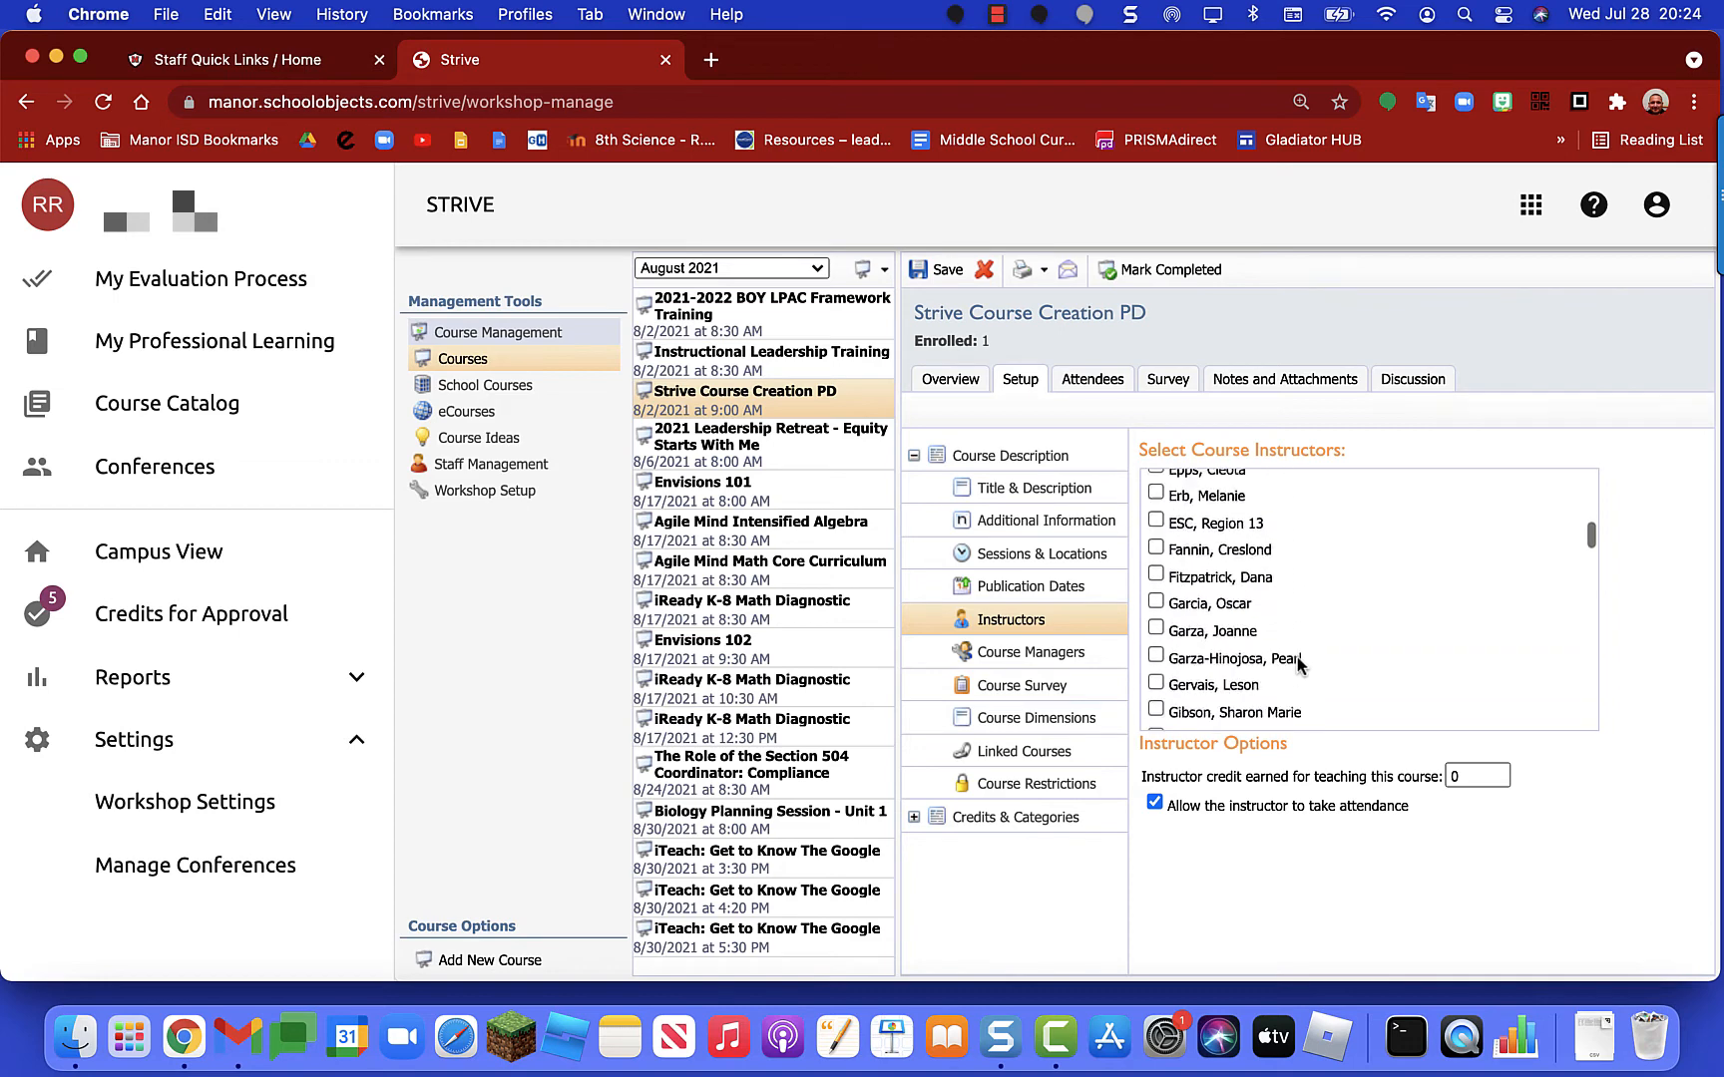
pyautogui.scroll(-4, 1297, 660)
pyautogui.scroll(-8, 1297, 658)
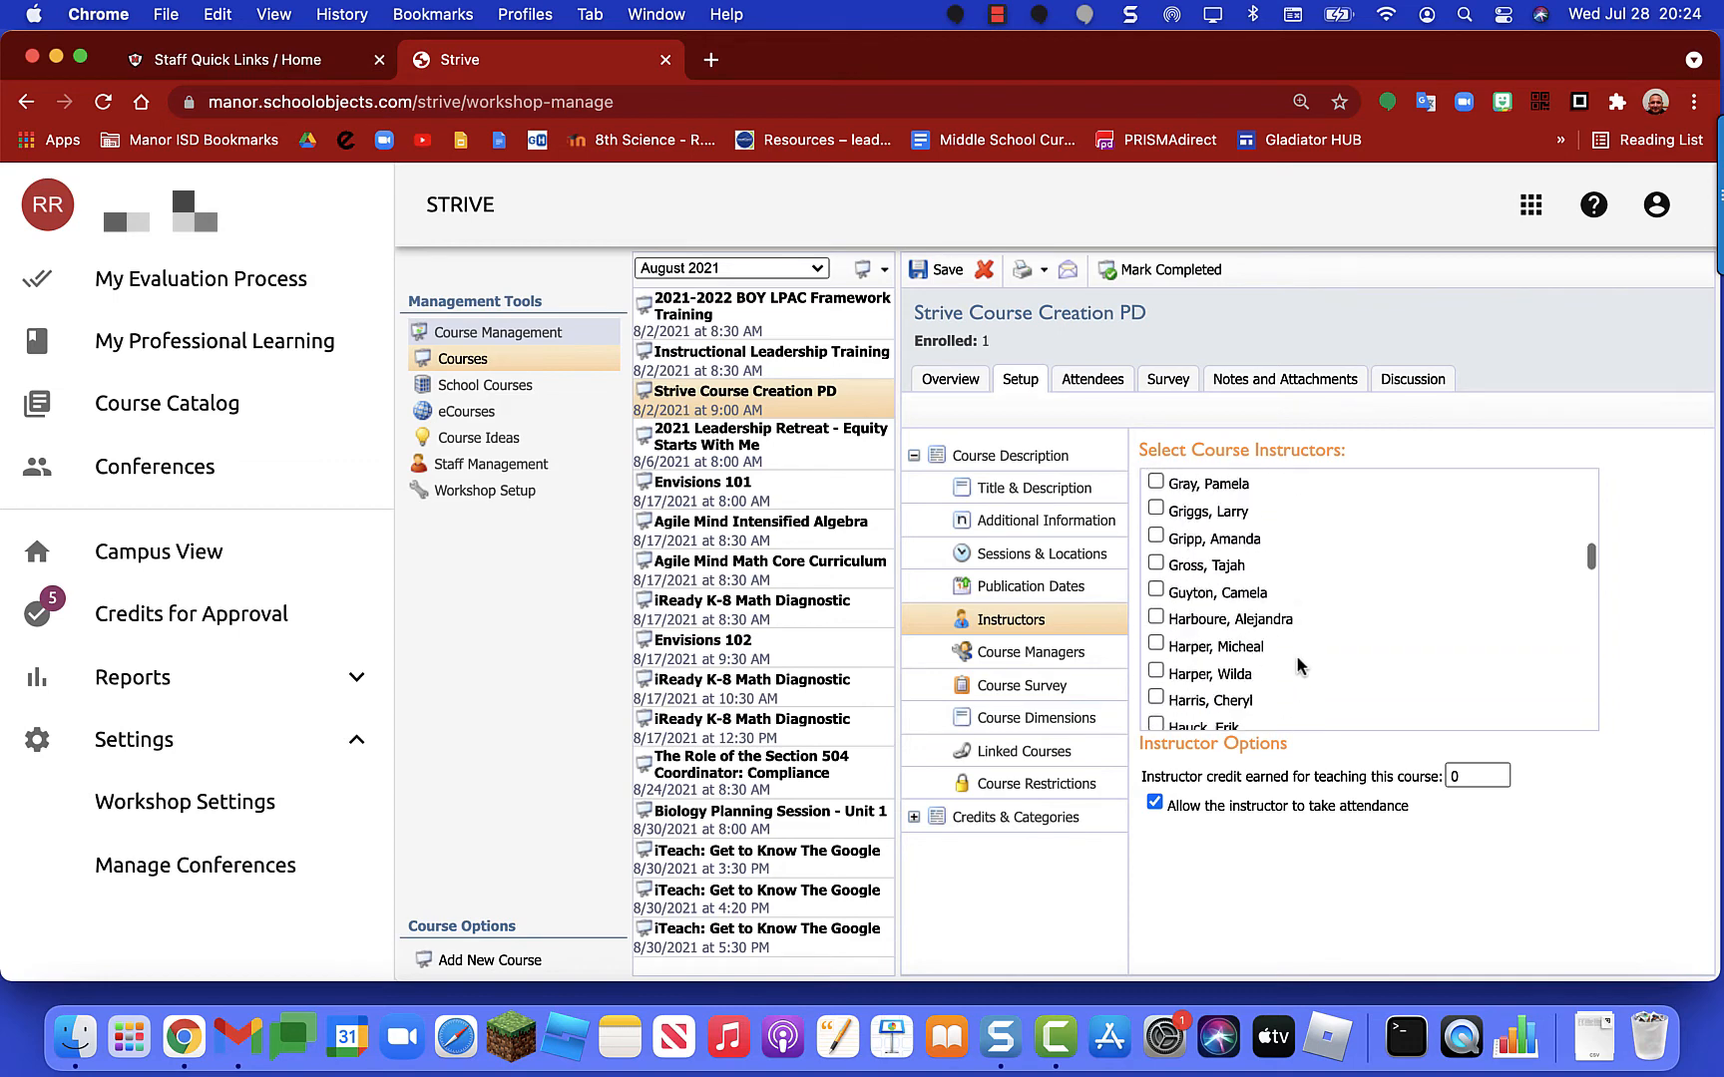
pyautogui.scroll(-3, 1299, 665)
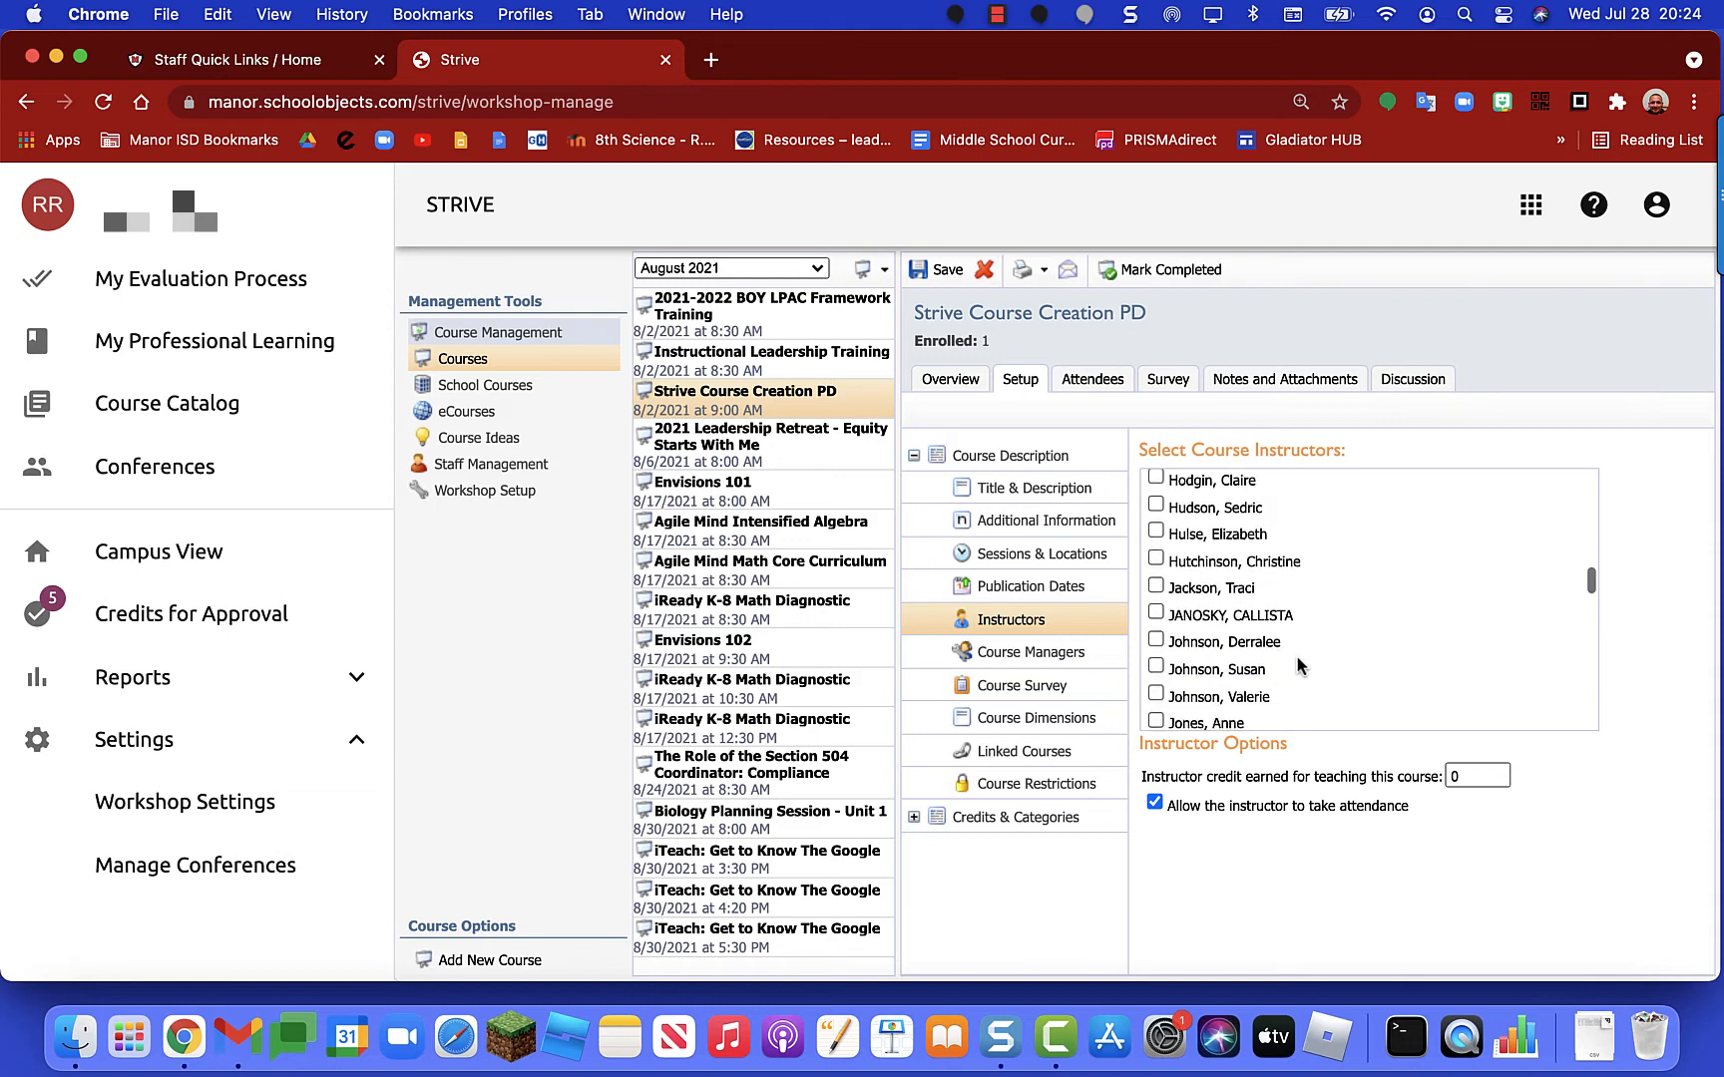
pyautogui.scroll(6, 1299, 666)
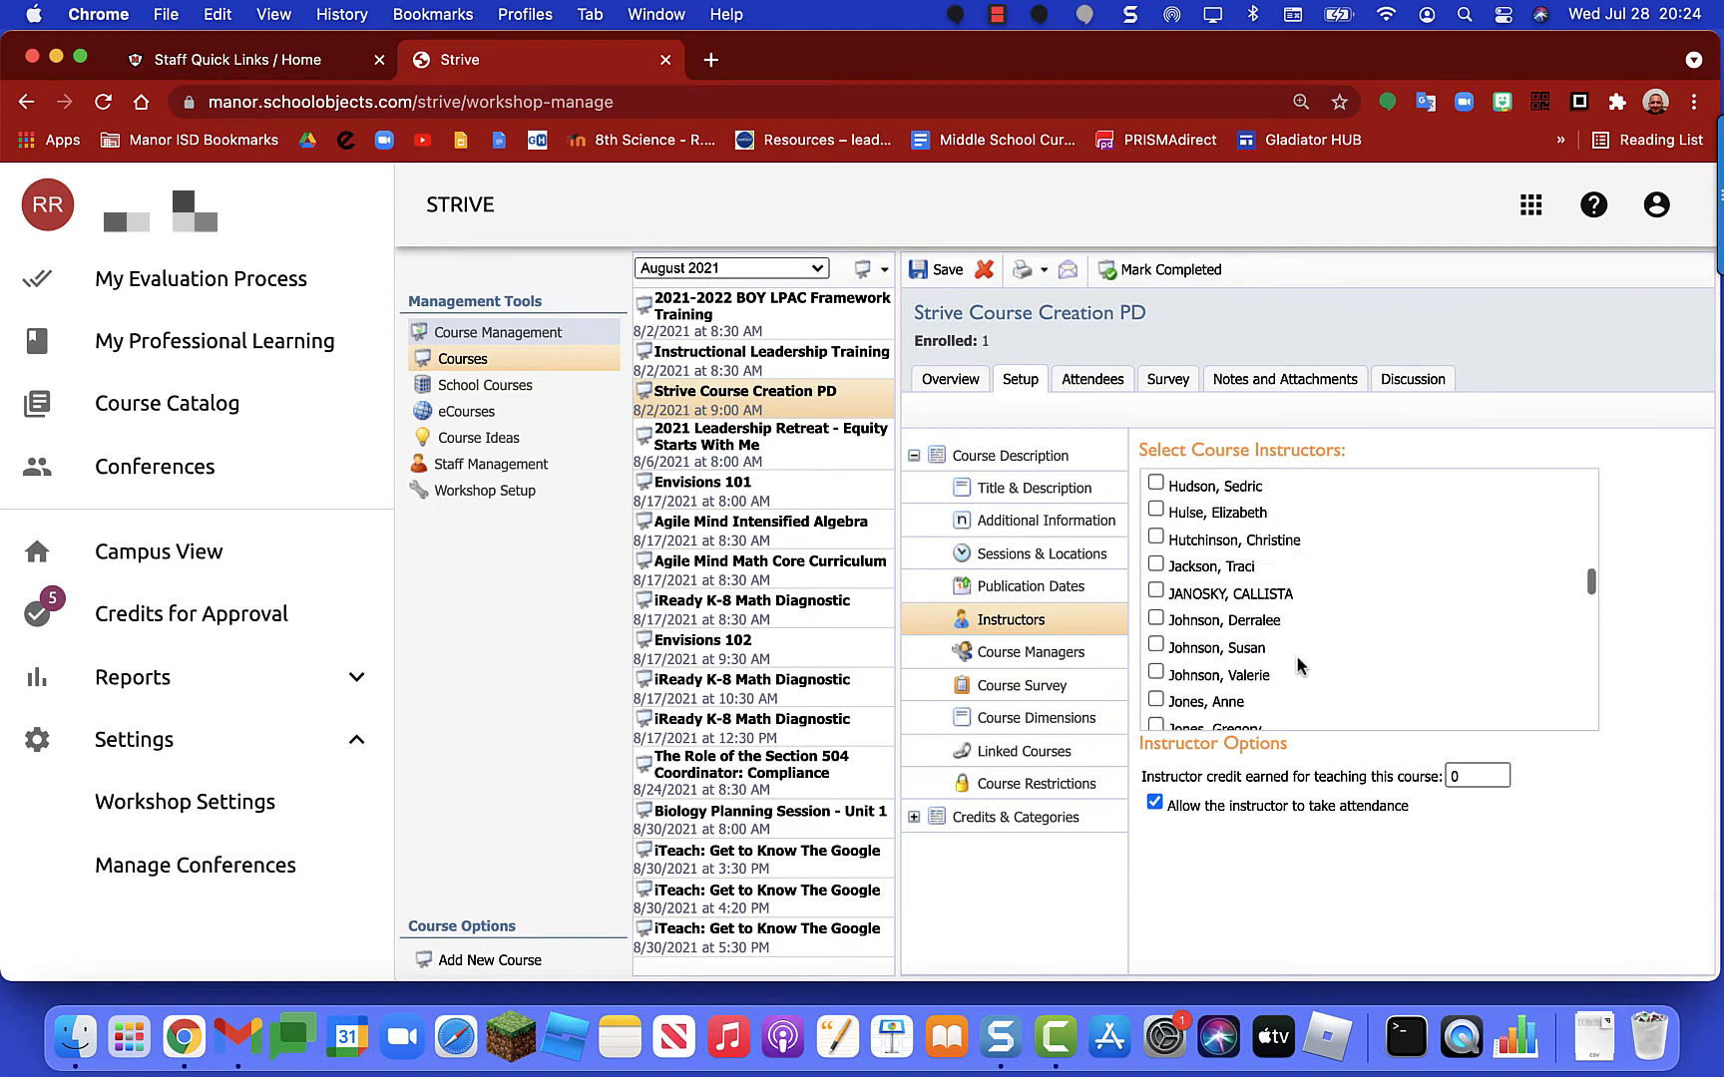
pyautogui.scroll(-1, 1299, 666)
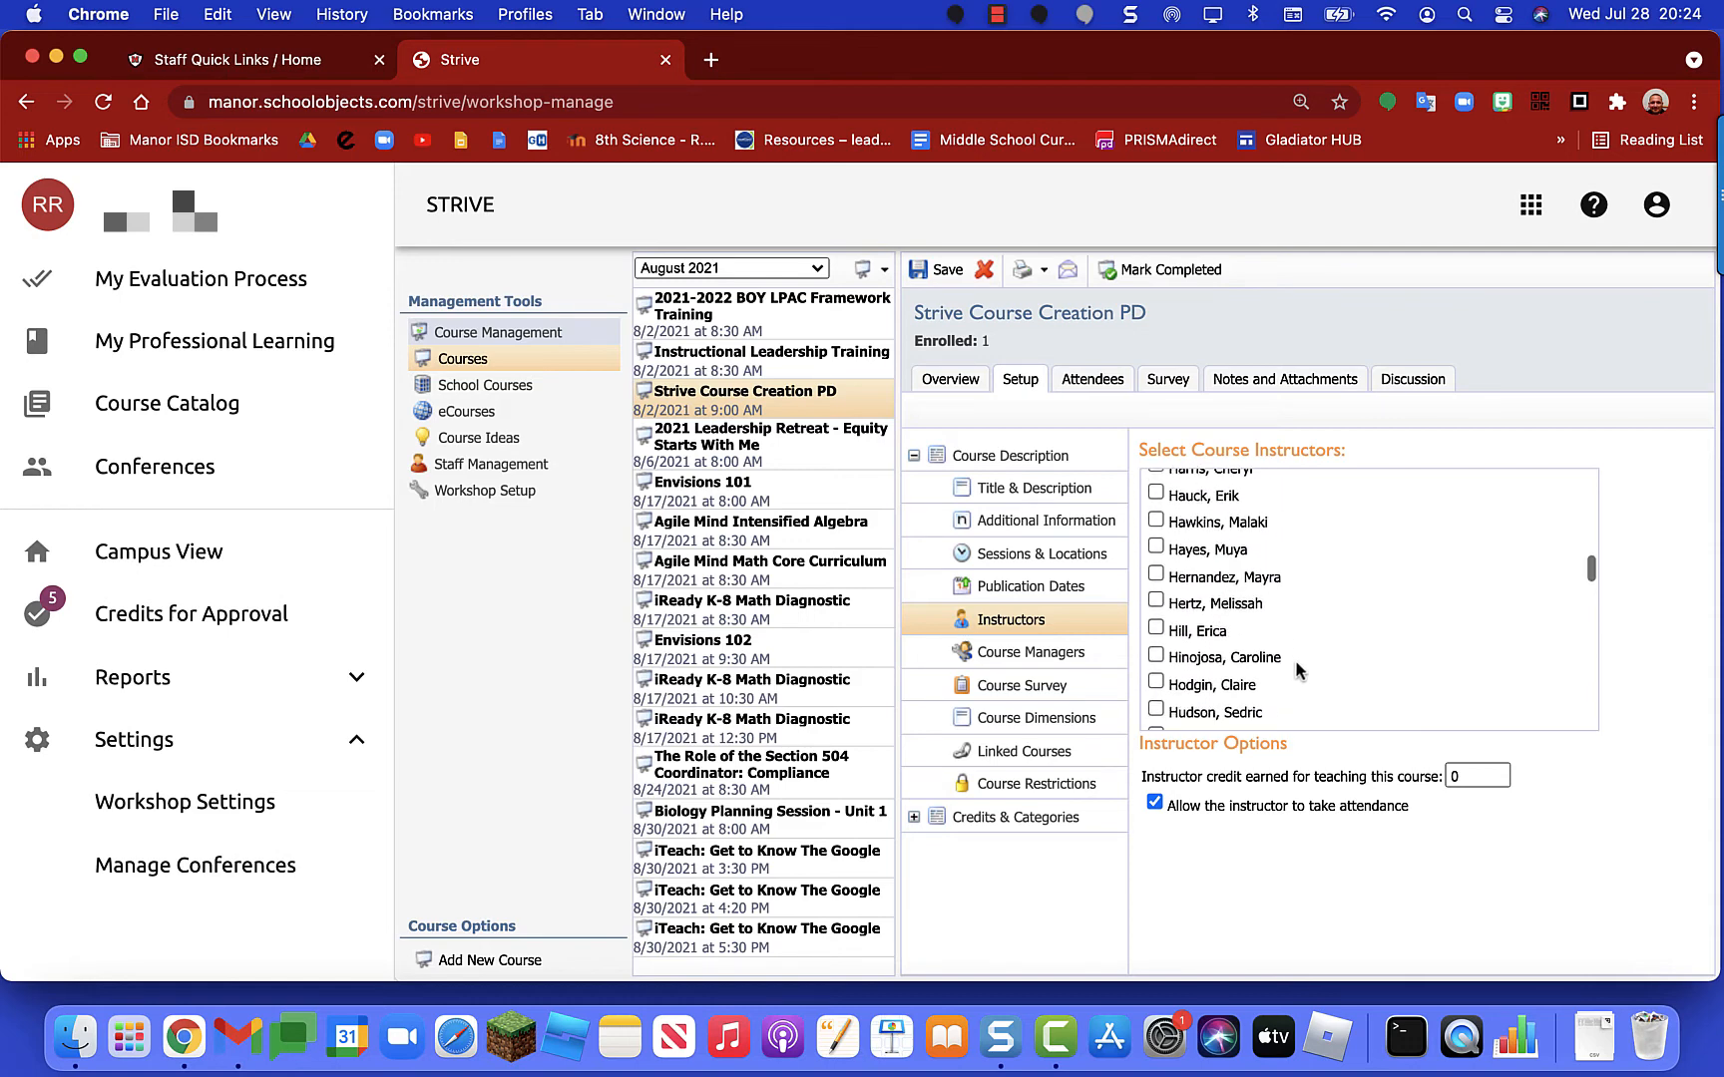
pyautogui.scroll(1, 1294, 669)
pyautogui.scroll(-10, 1296, 666)
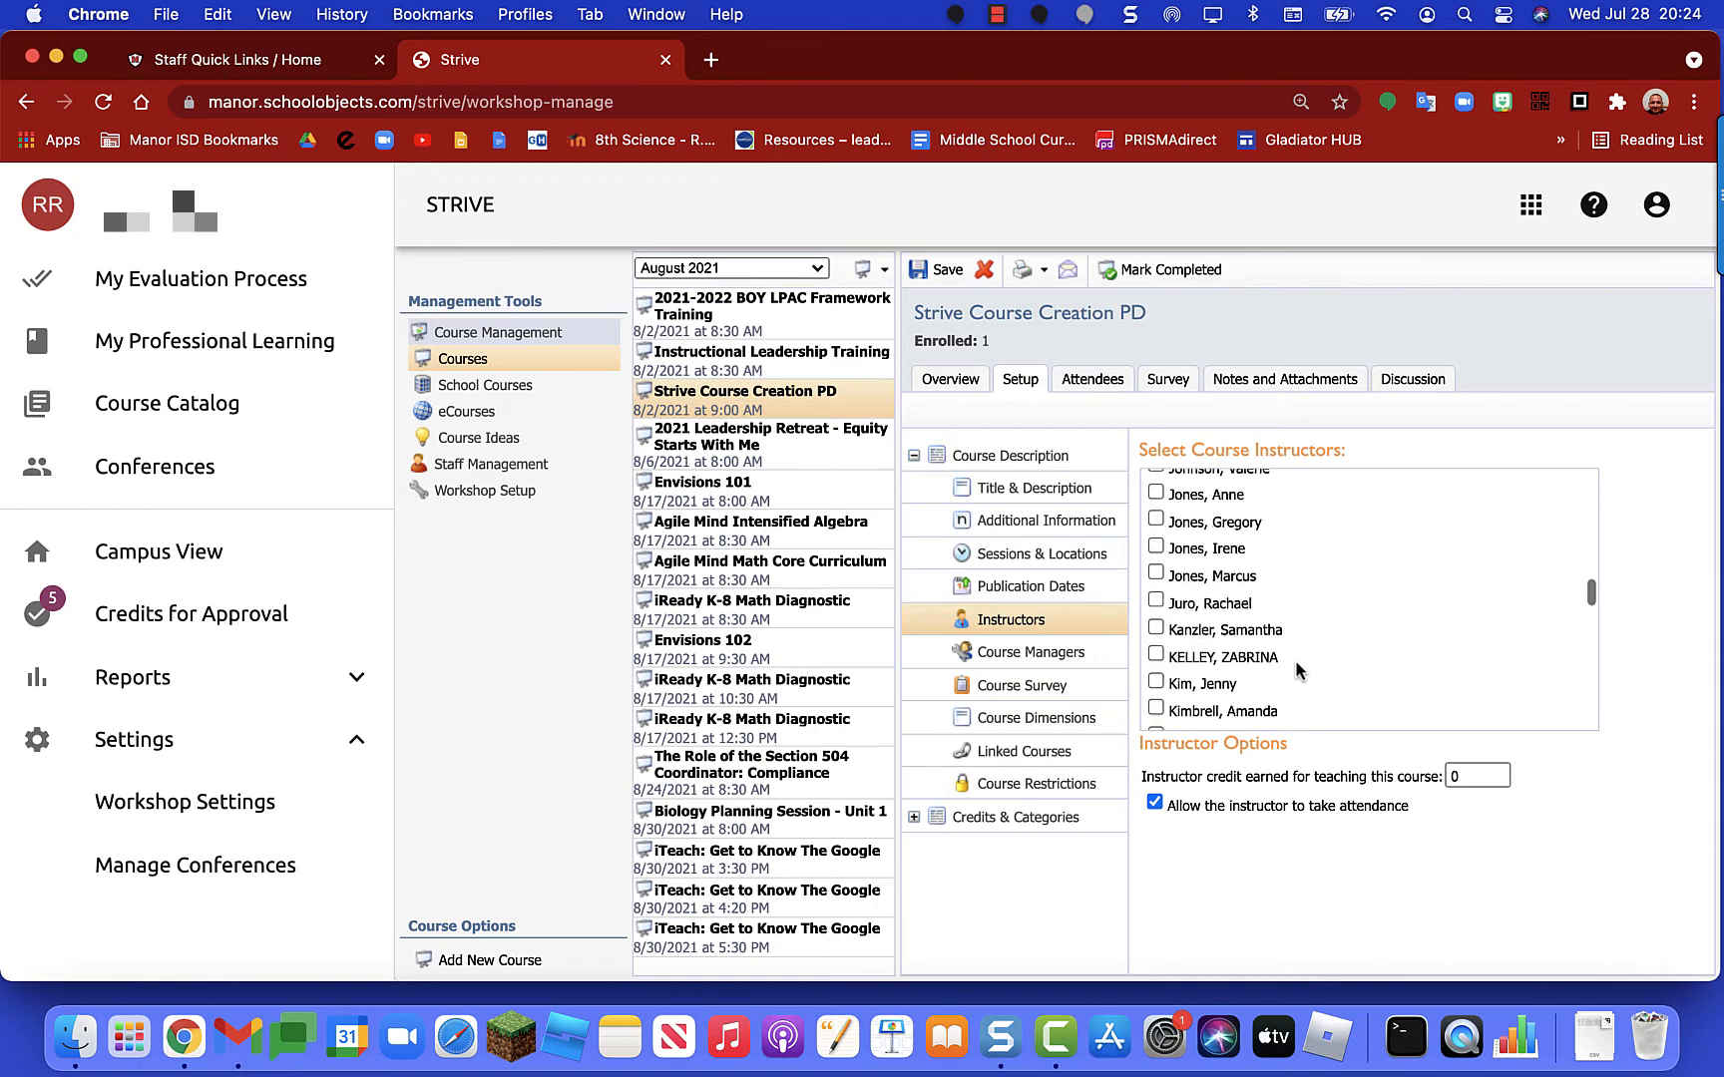
pyautogui.scroll(-10, 1294, 660)
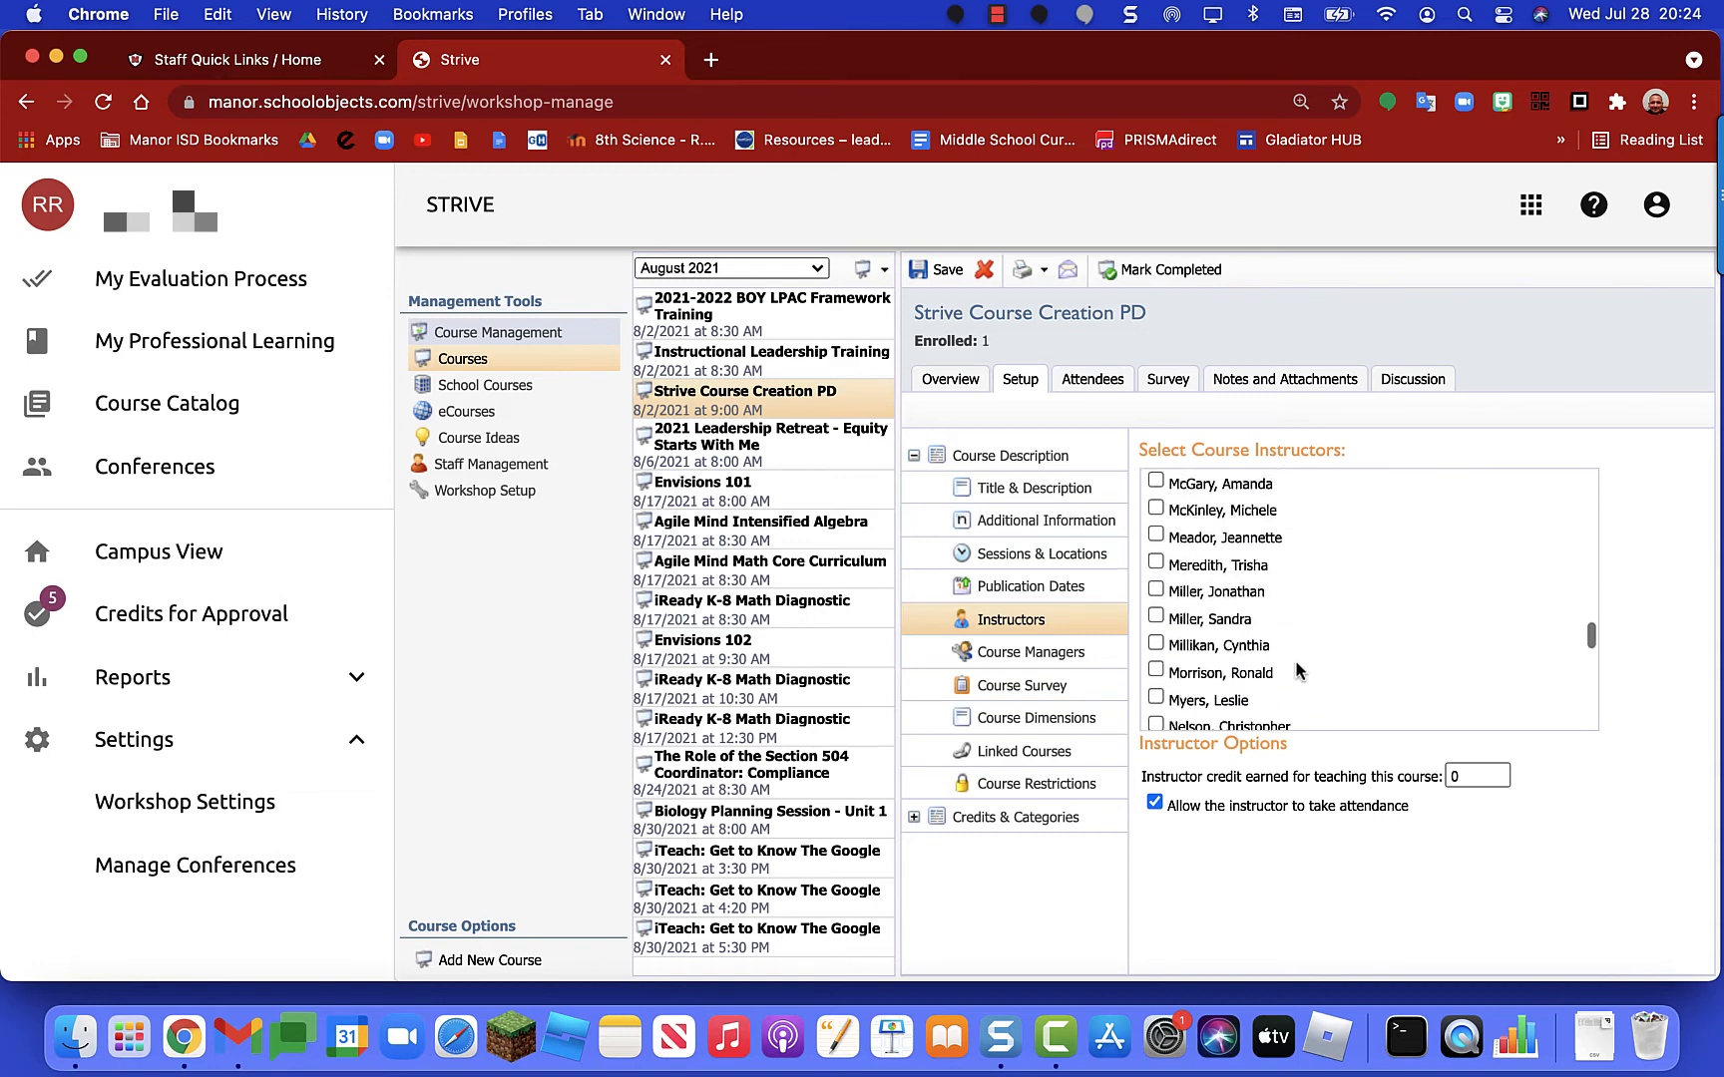
pyautogui.scroll(-1, 1294, 660)
pyautogui.scroll(1, 1294, 660)
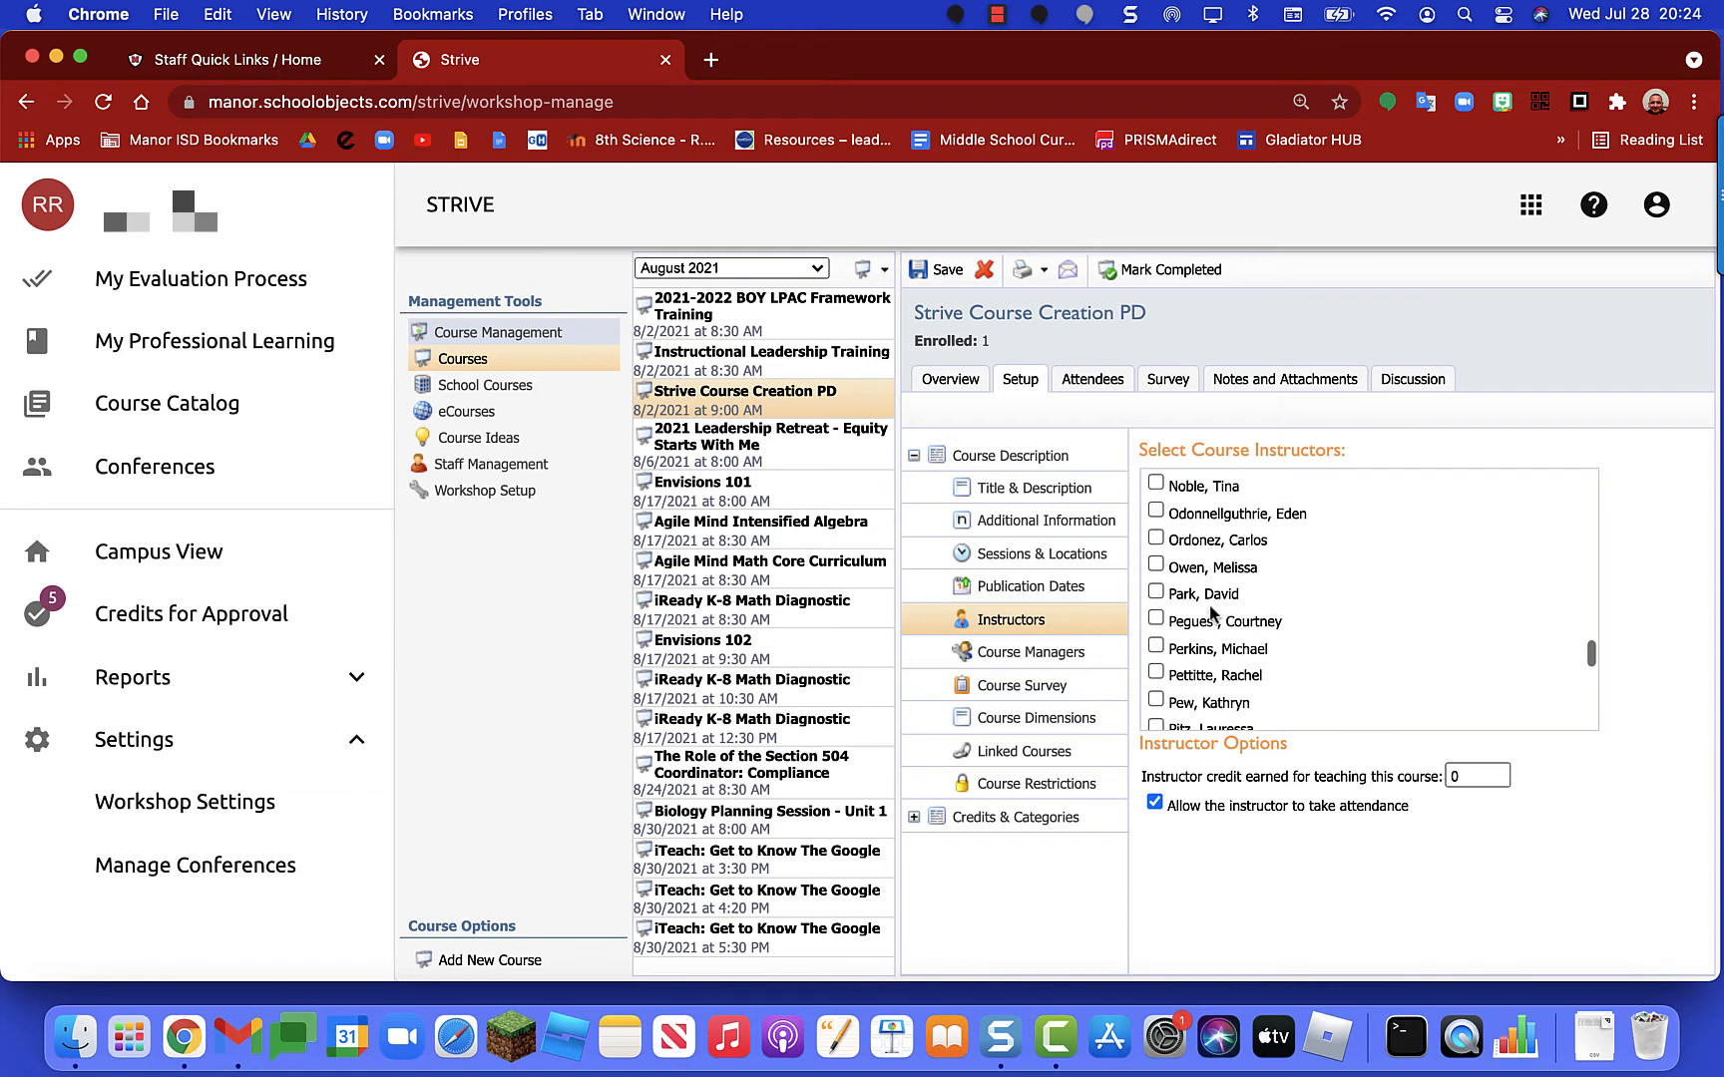
pyautogui.click(1155, 589)
pyautogui.click(1019, 658)
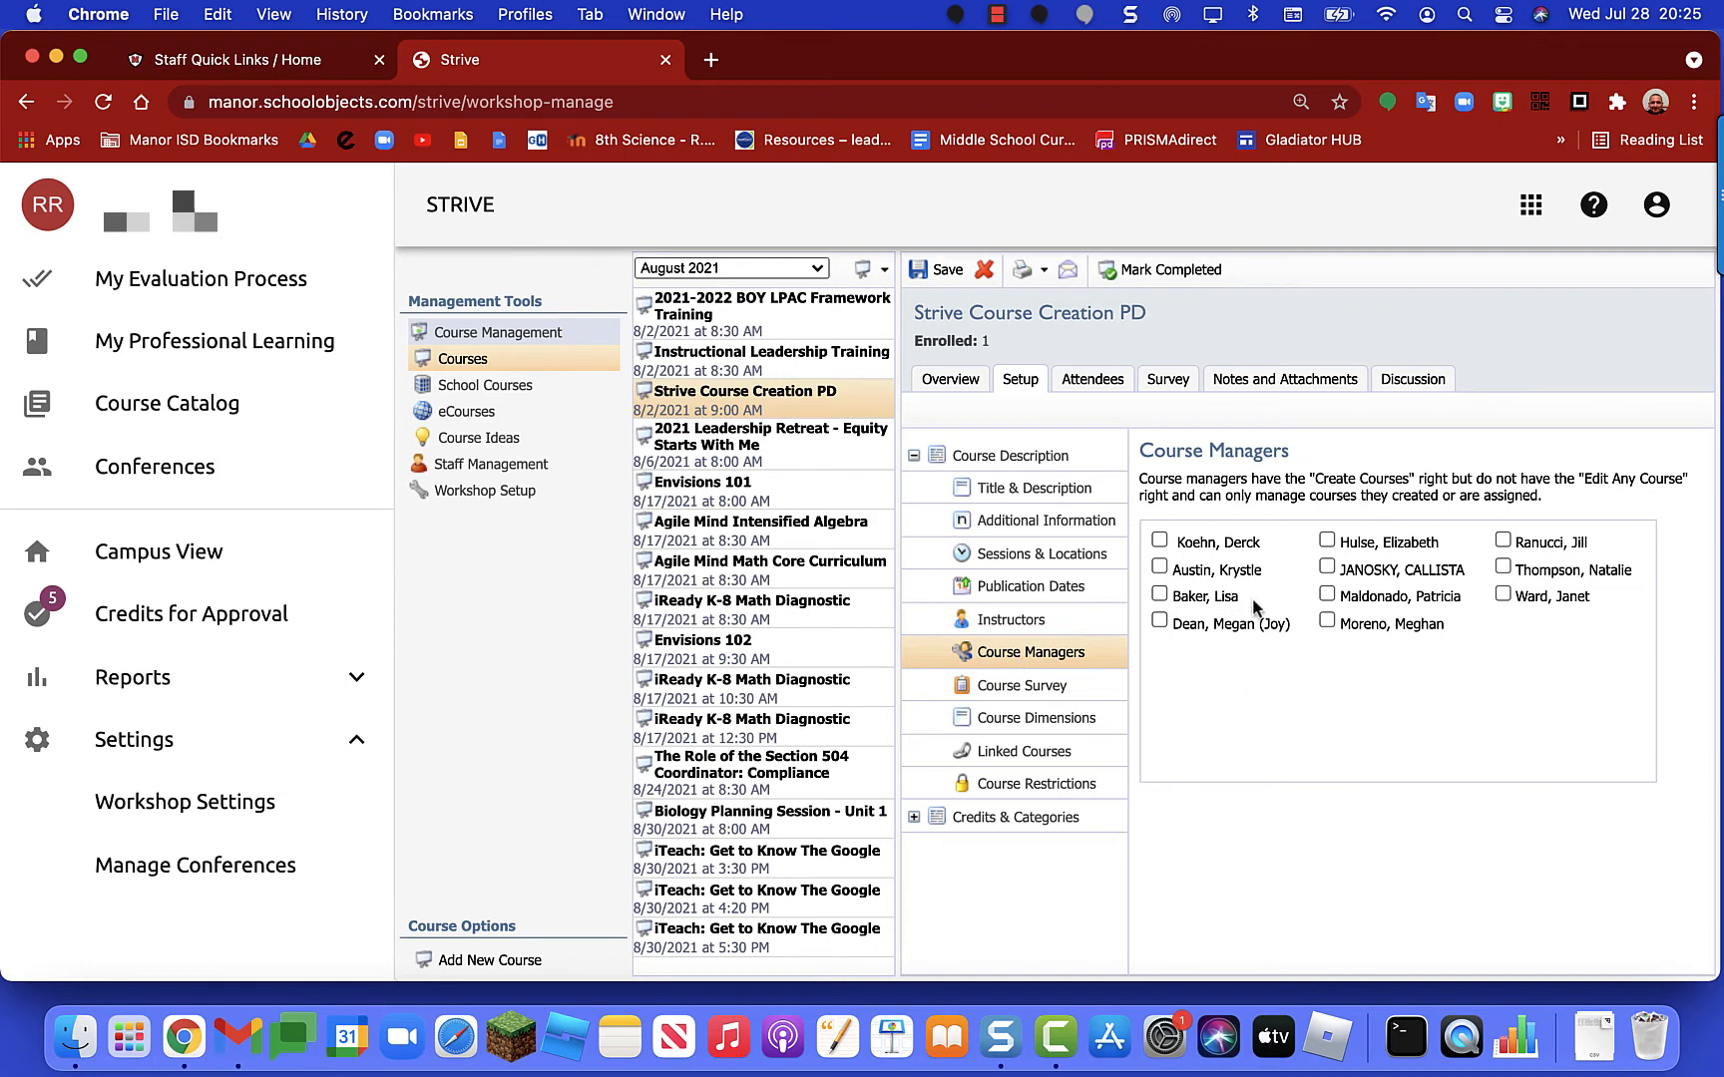
# Step: Show the Course Survey settings requiring the MISD Professional Development Survey for credit
pyautogui.click(1031, 699)
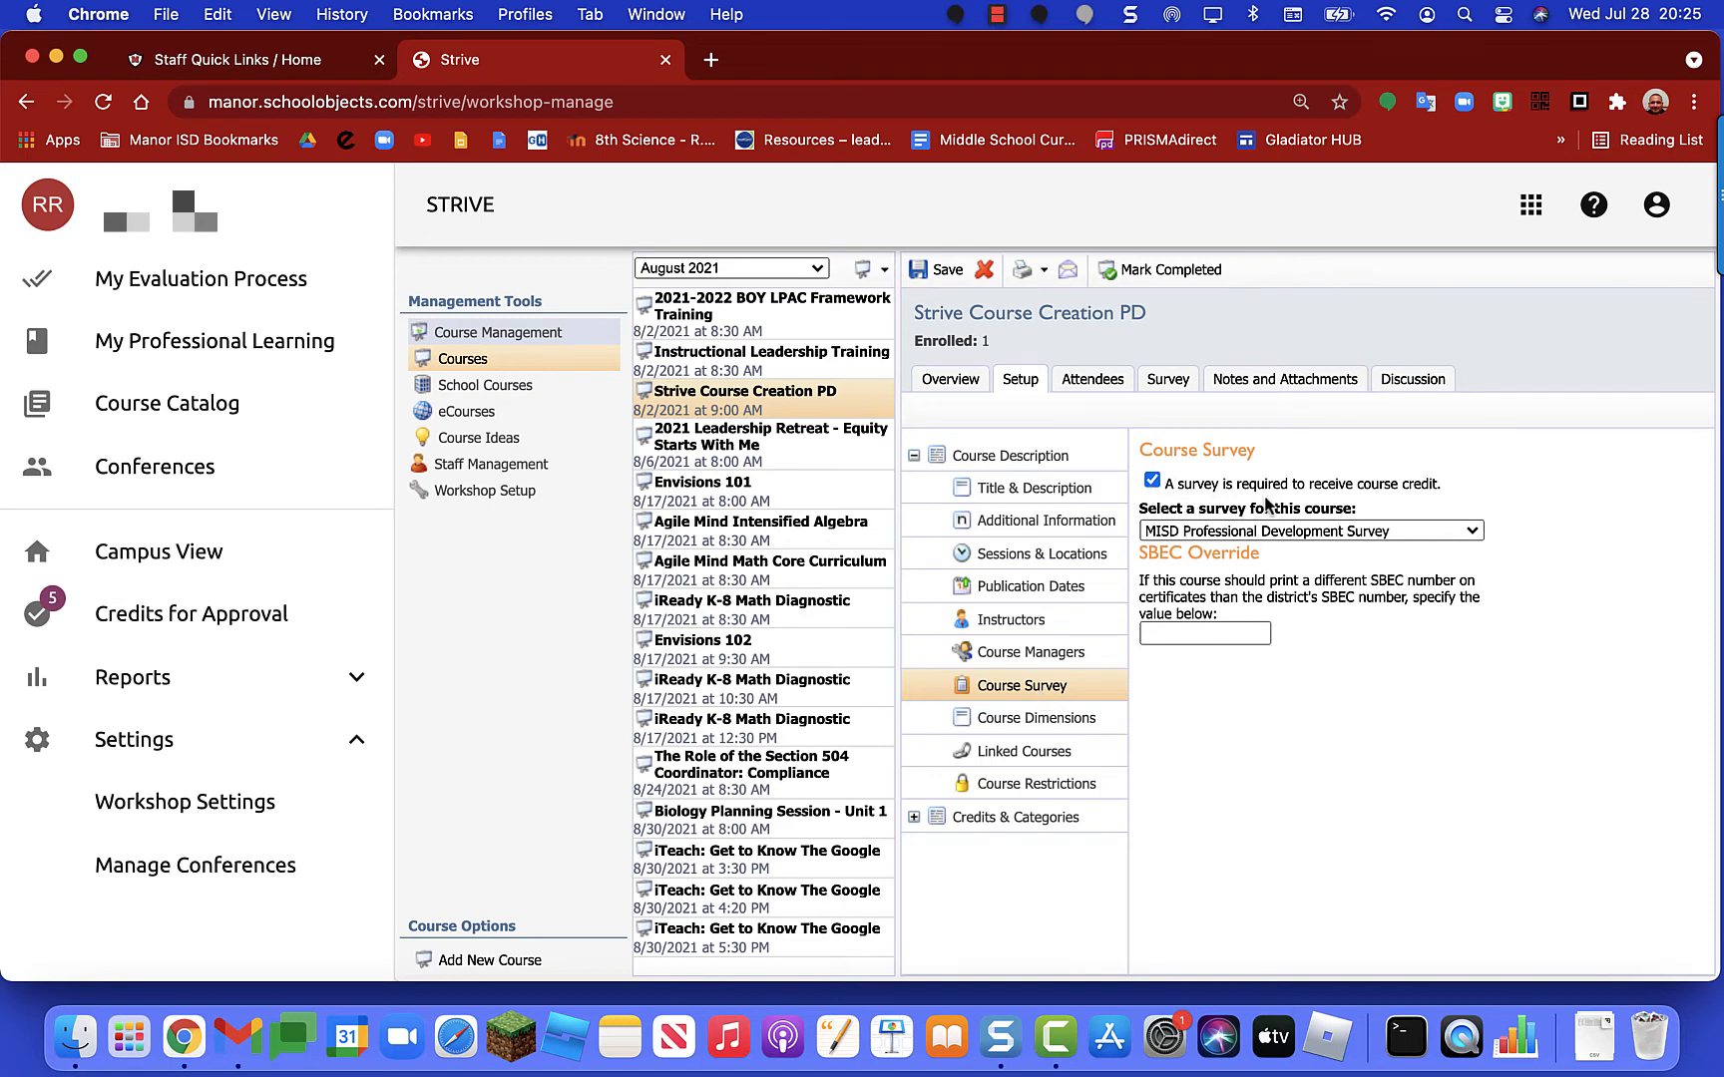
# Step: Keep the MISD Professional Development Survey, then review Course Dimensions, Restrictions and Linked Courses
pyautogui.click(1397, 532)
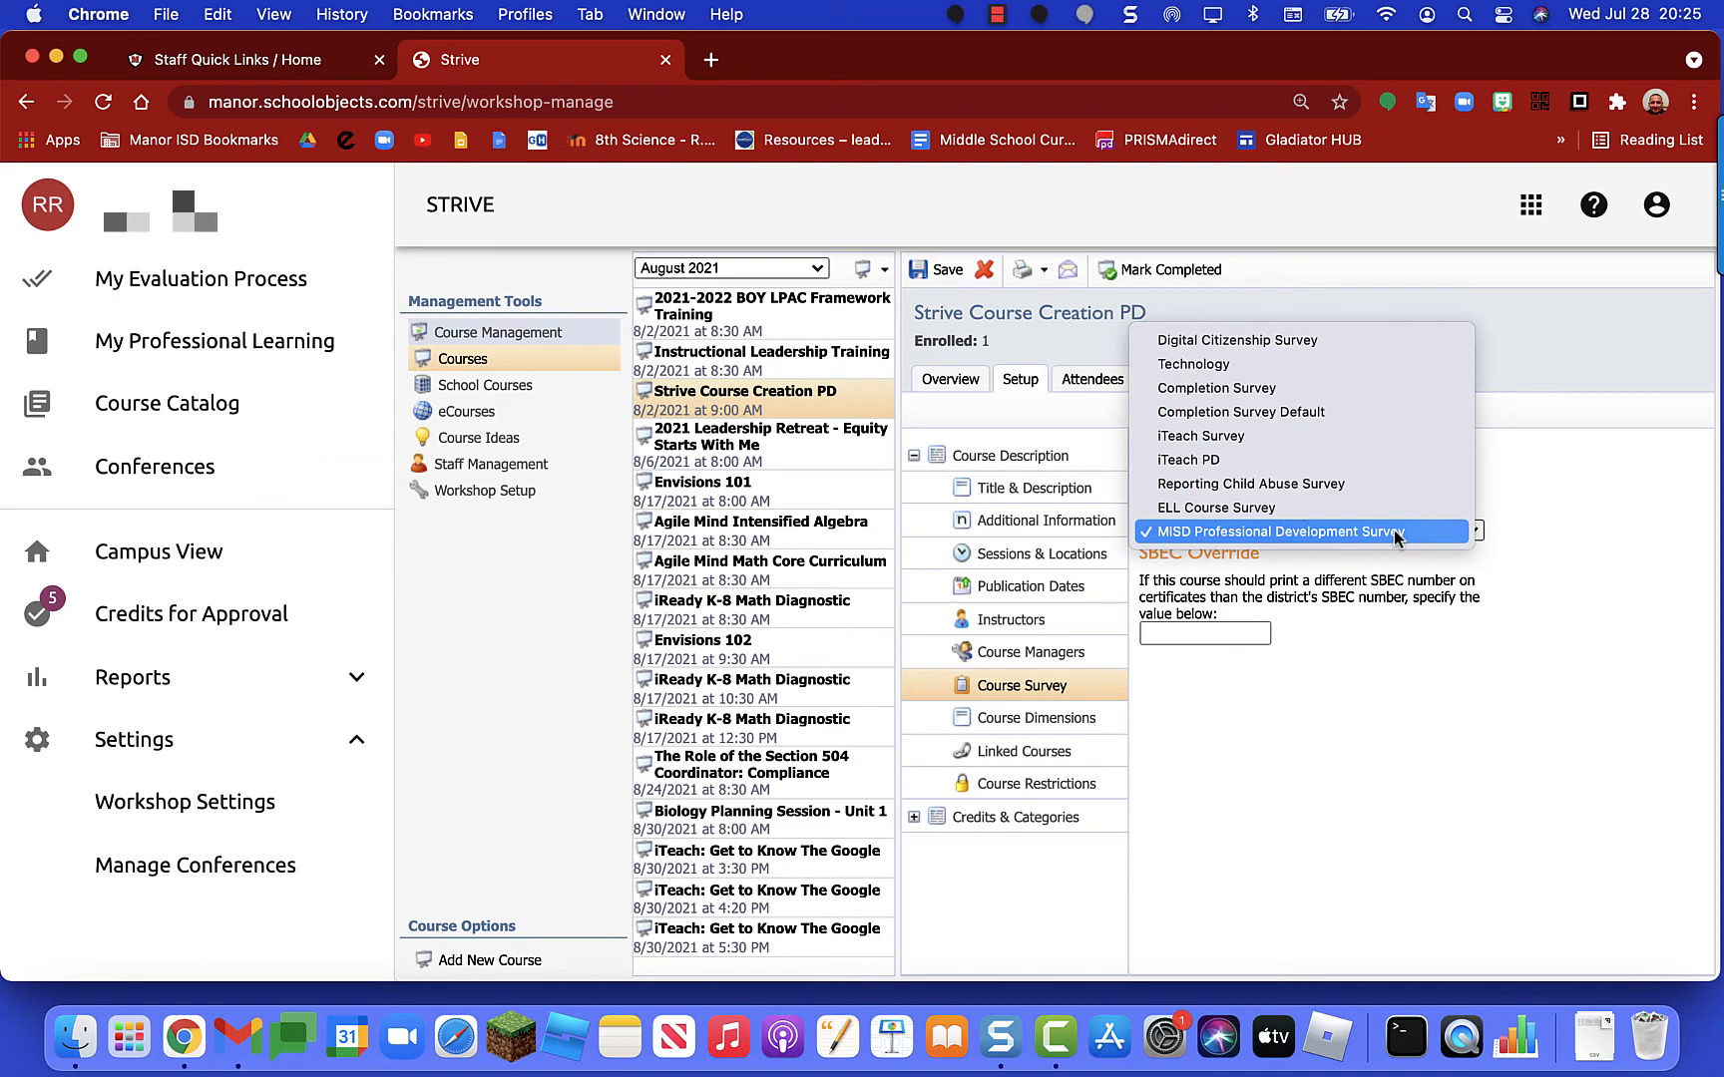
pyautogui.click(1305, 534)
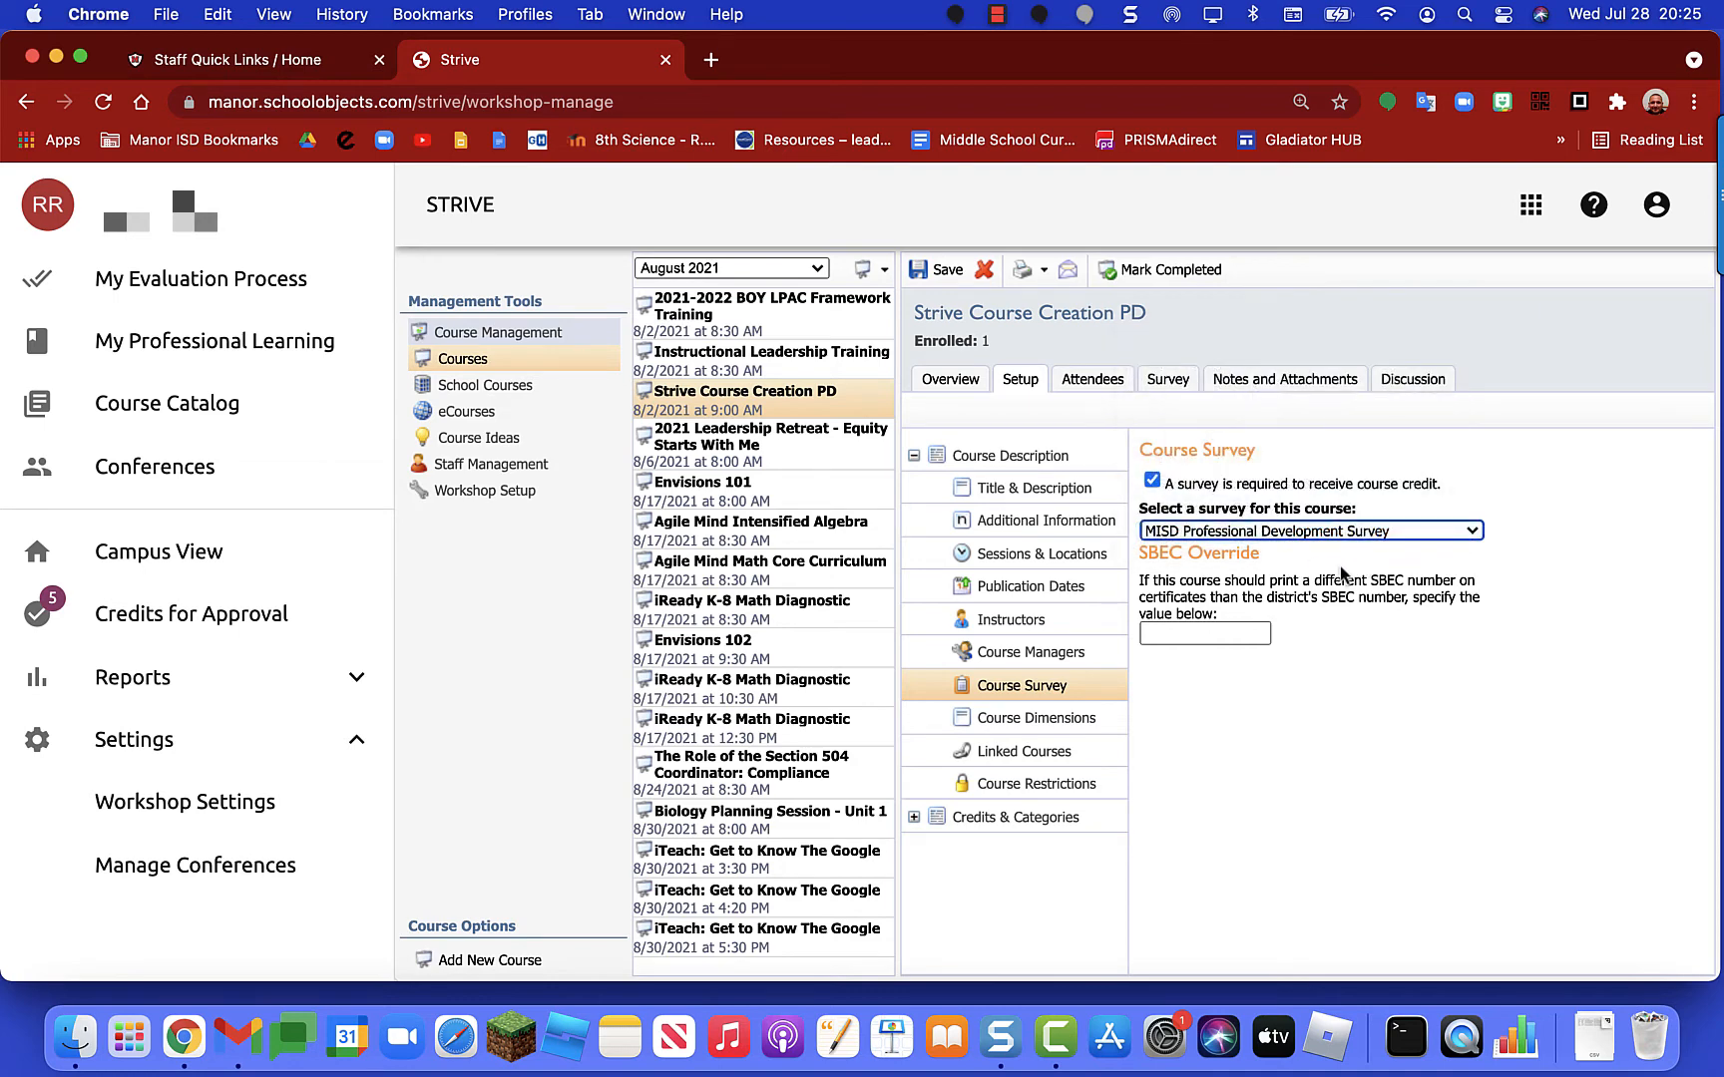
pyautogui.click(1037, 731)
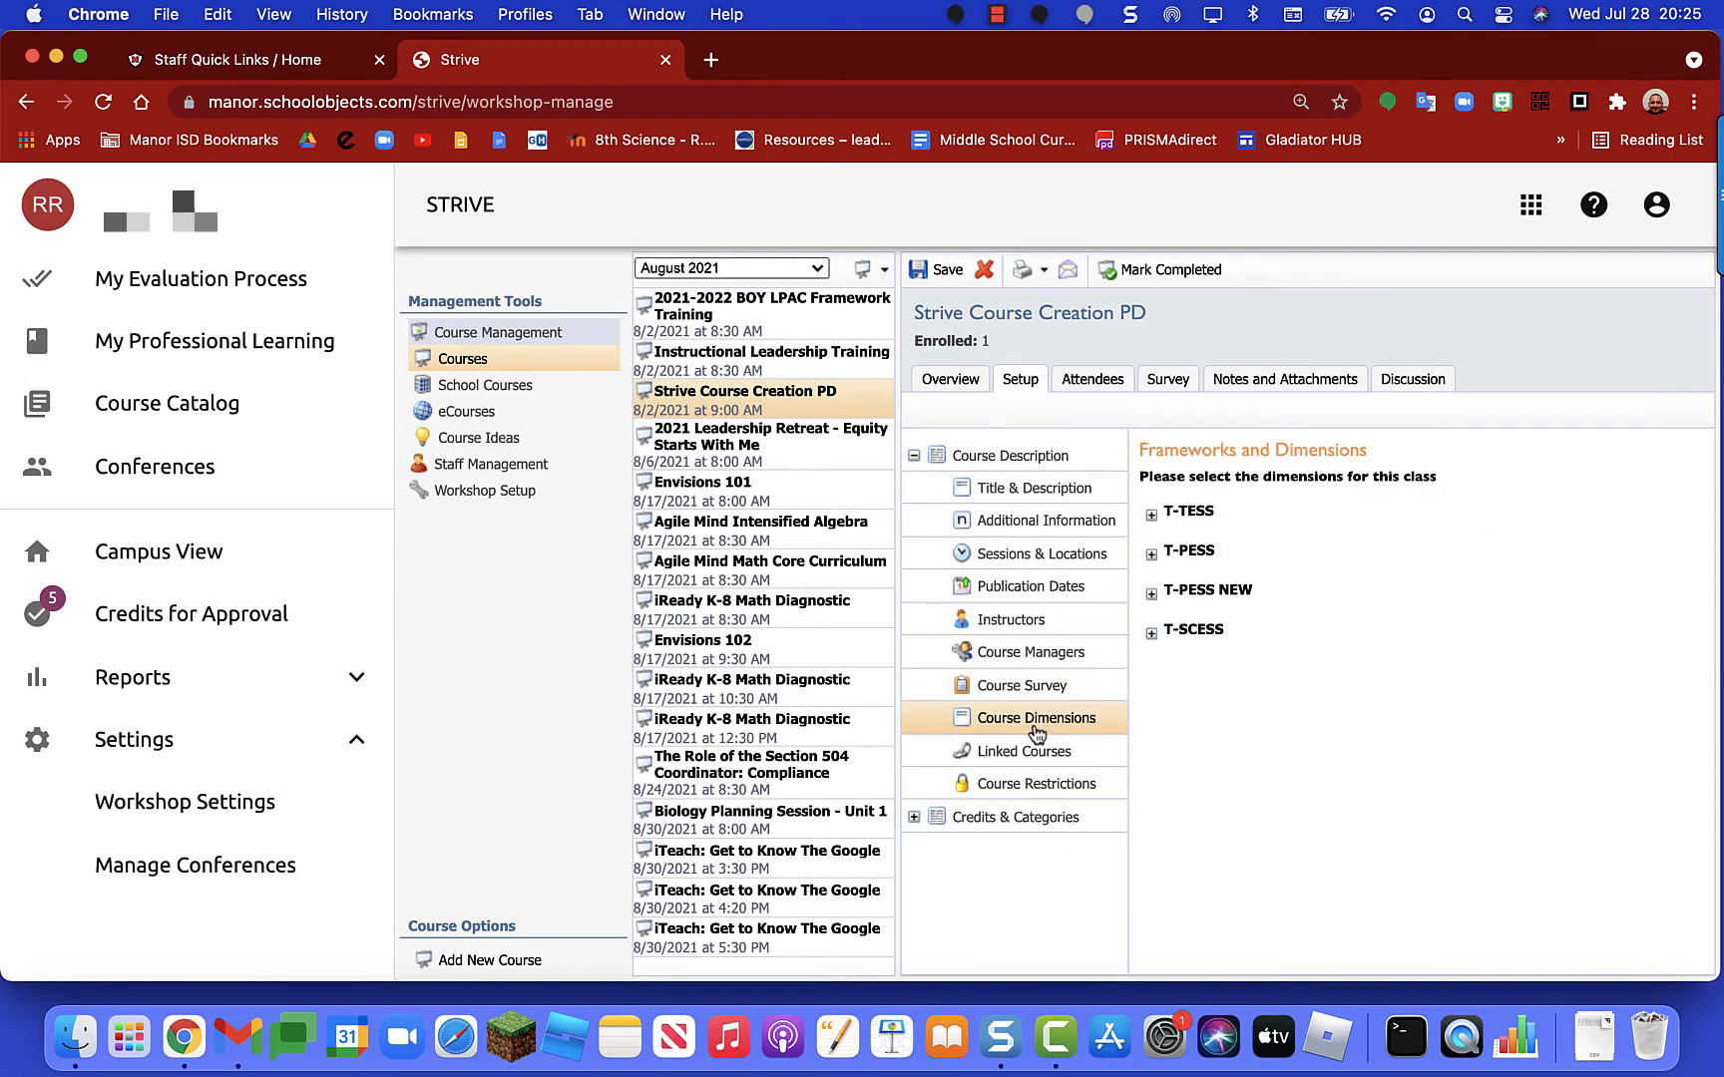
pyautogui.click(1055, 788)
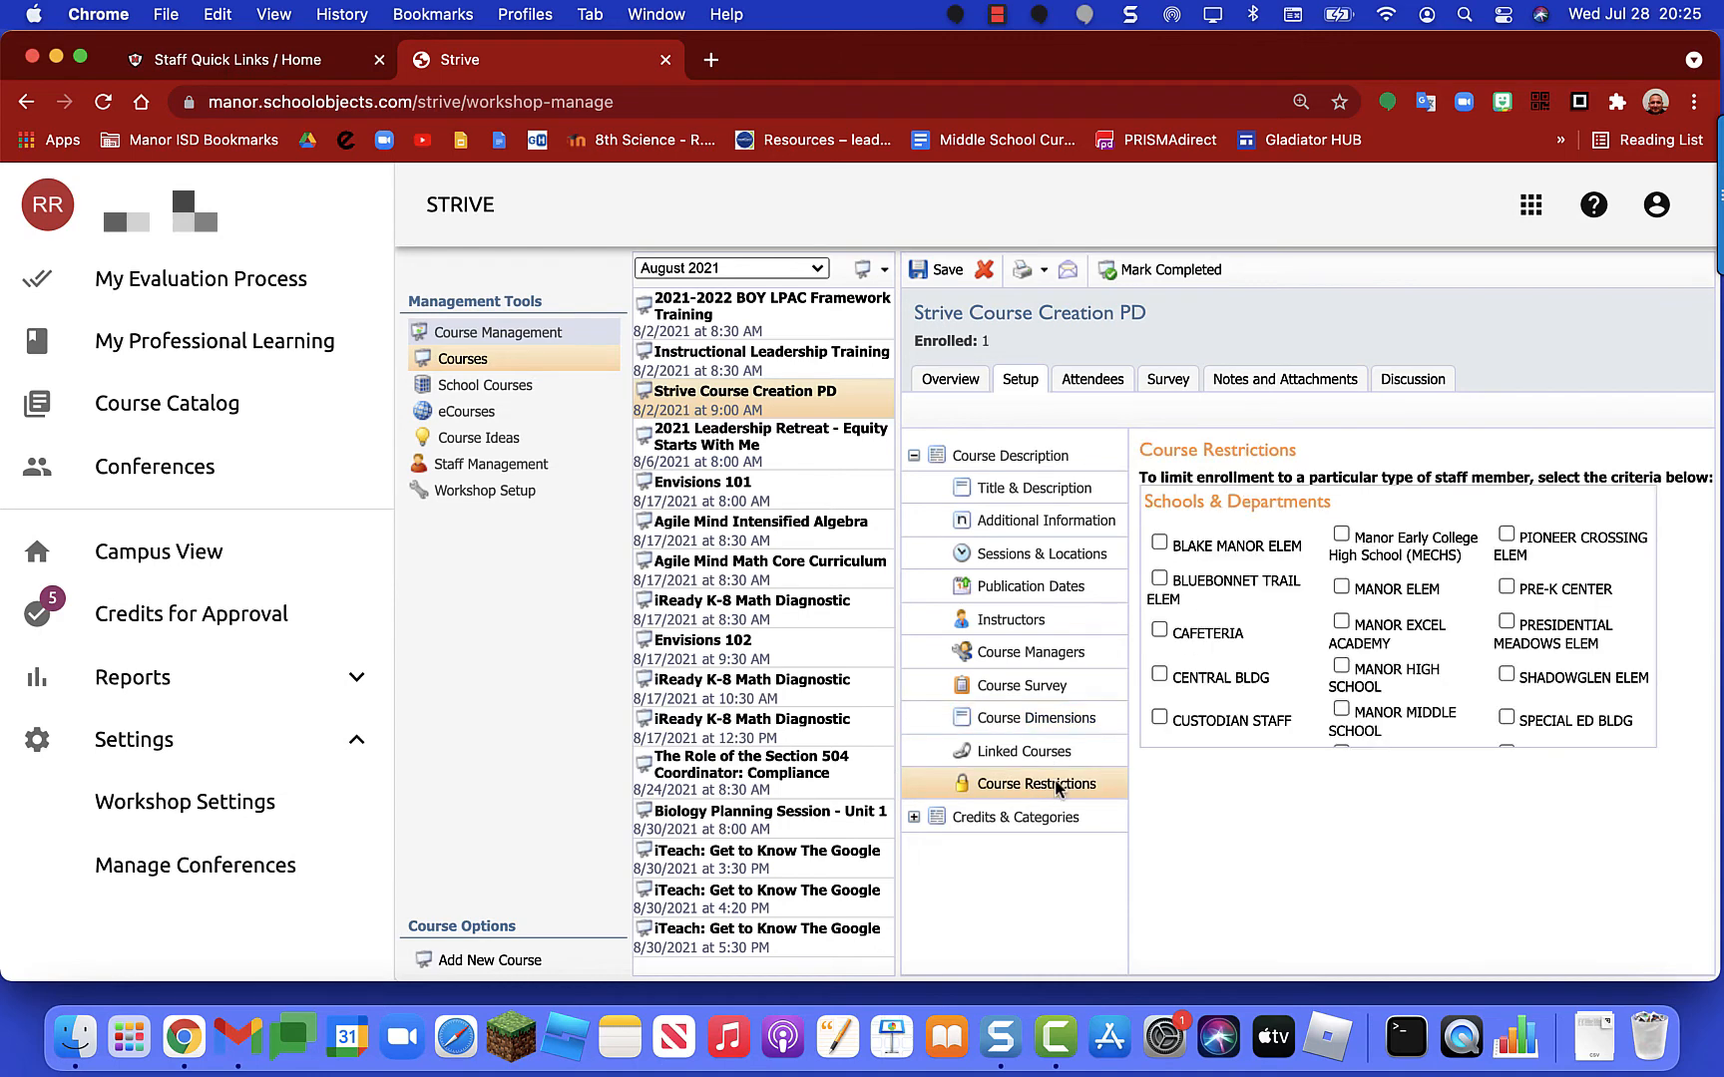
pyautogui.click(1031, 756)
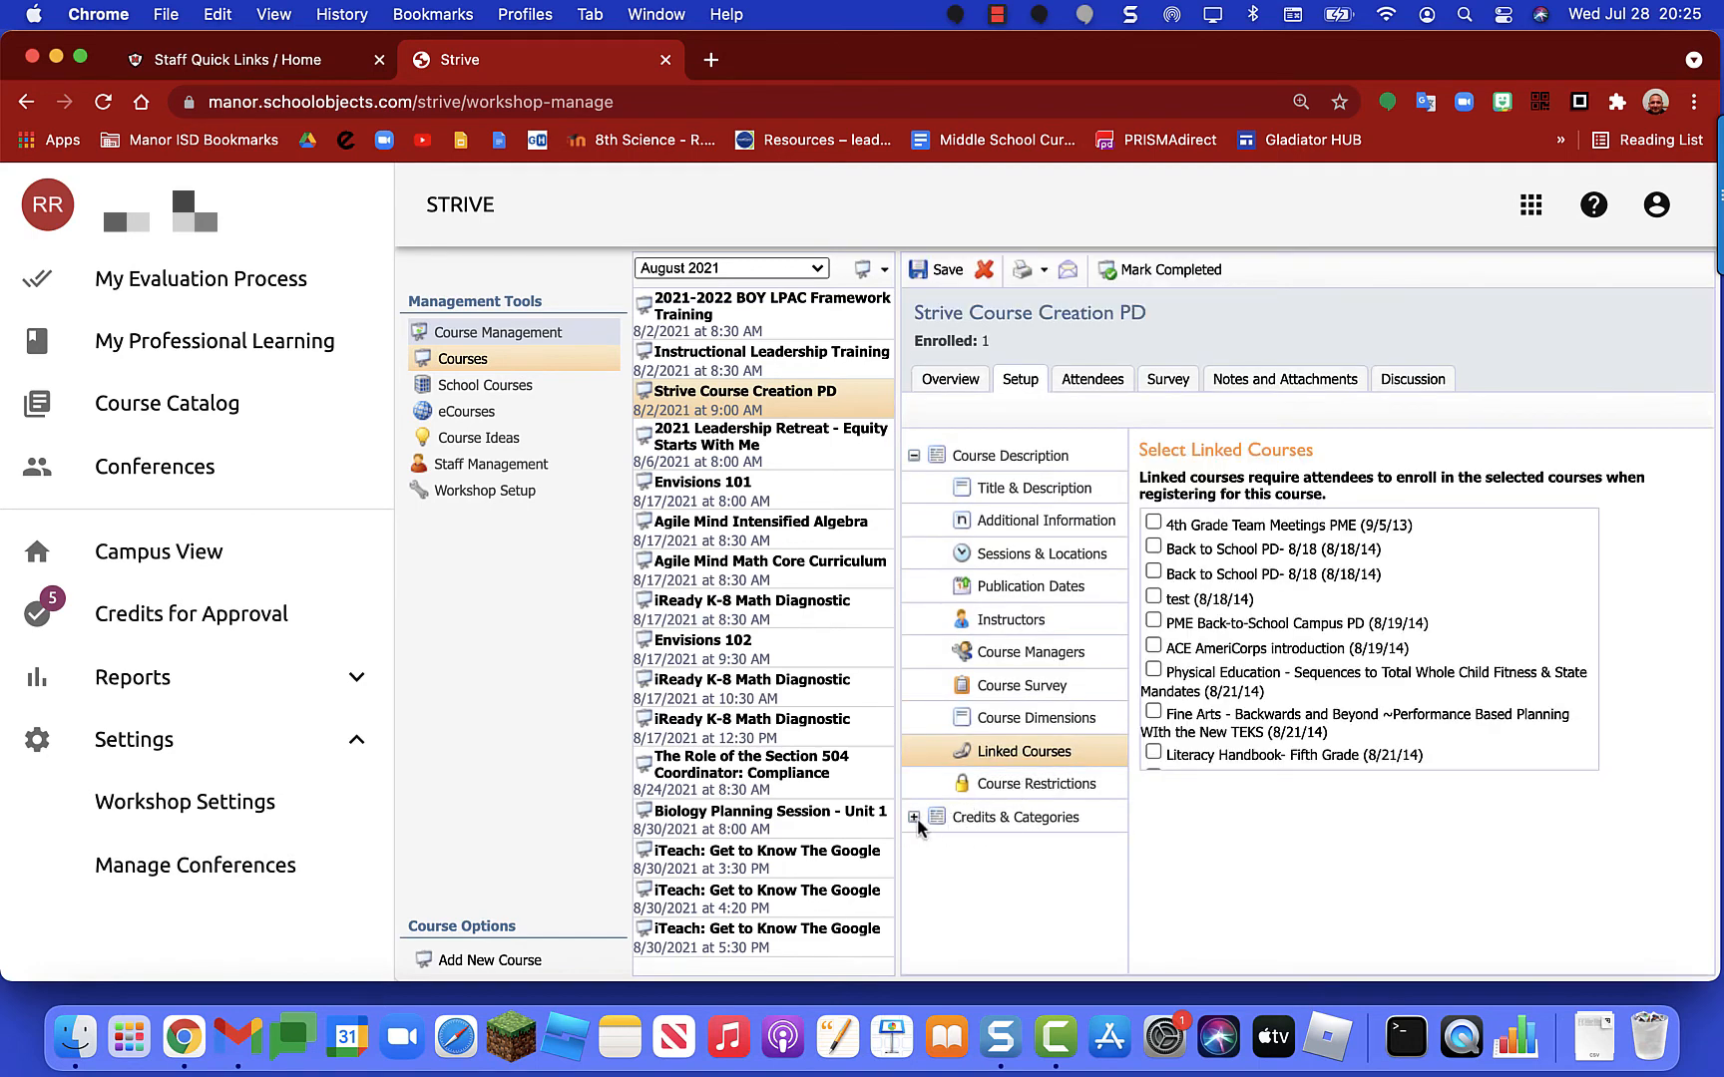
# Step: Enter 1 as the Texas SBEC CPE value under Credits & Categories > Course Credit
pyautogui.click(912, 455)
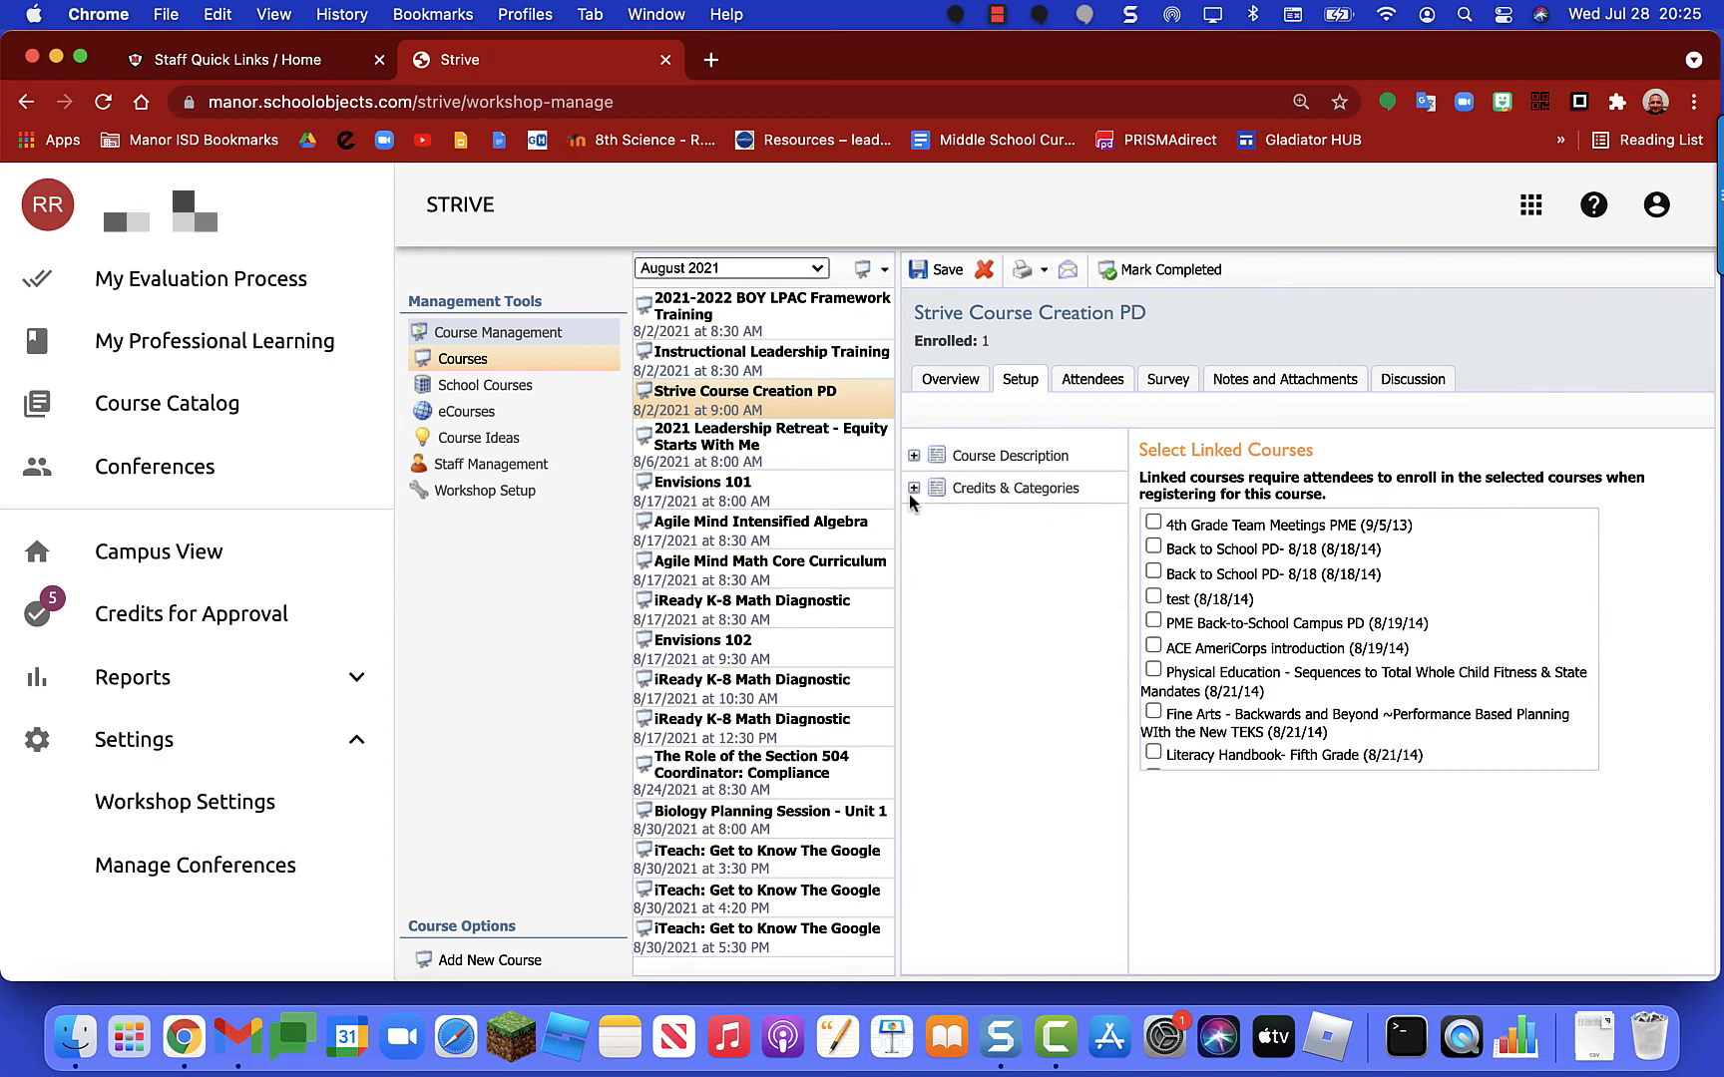
pyautogui.click(913, 487)
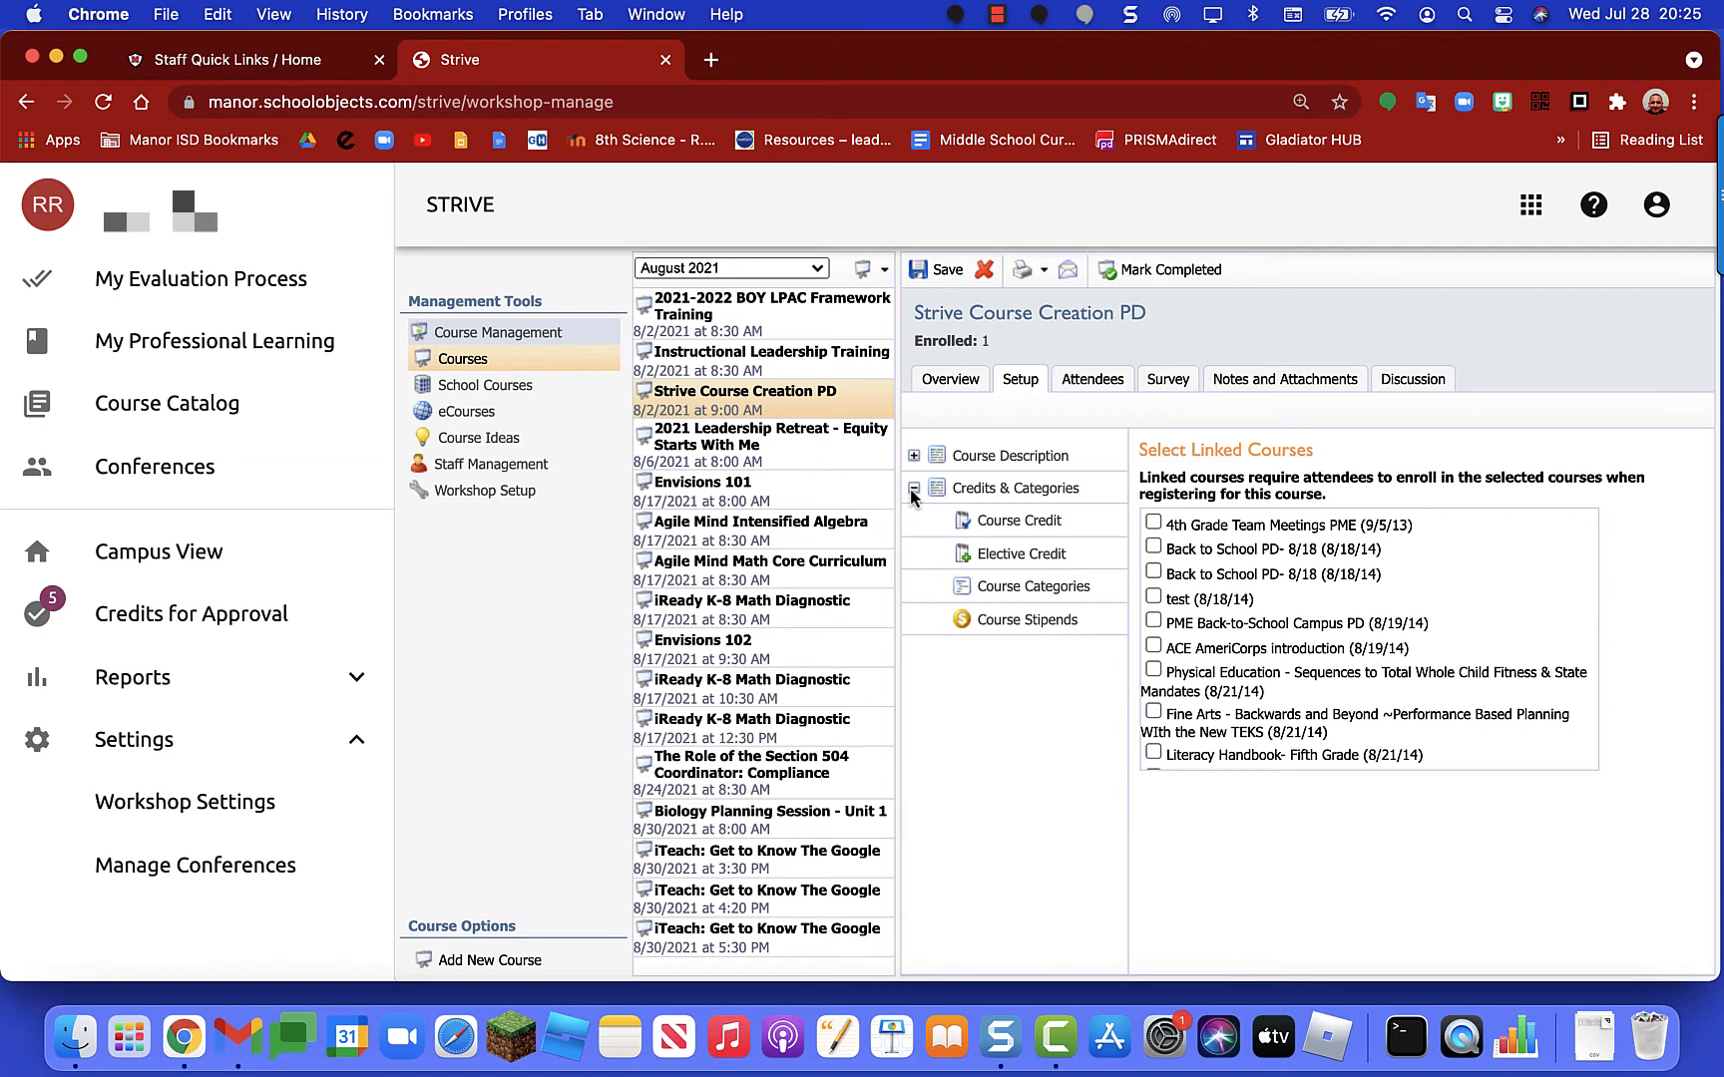
pyautogui.click(1024, 533)
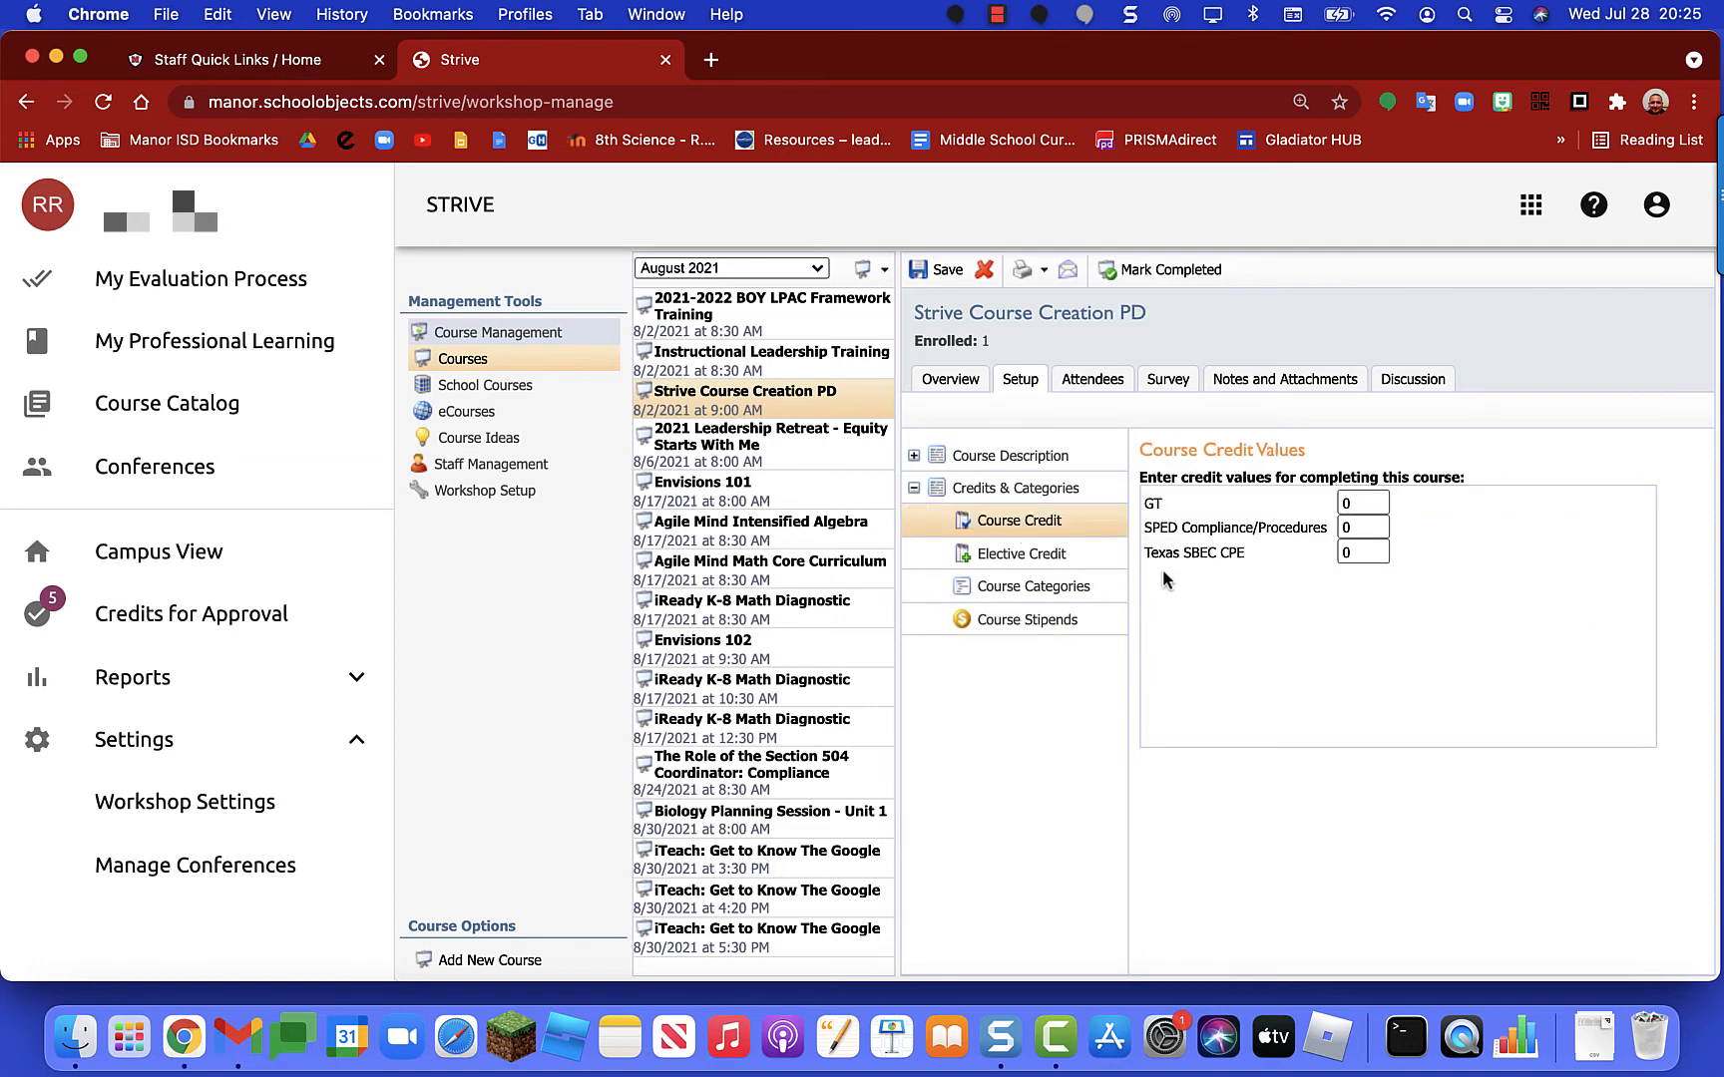
pyautogui.click(1361, 552)
pyautogui.write('1')
# Step: From the Attendees tab, search the staff member's username and enroll them
pyautogui.click(1099, 383)
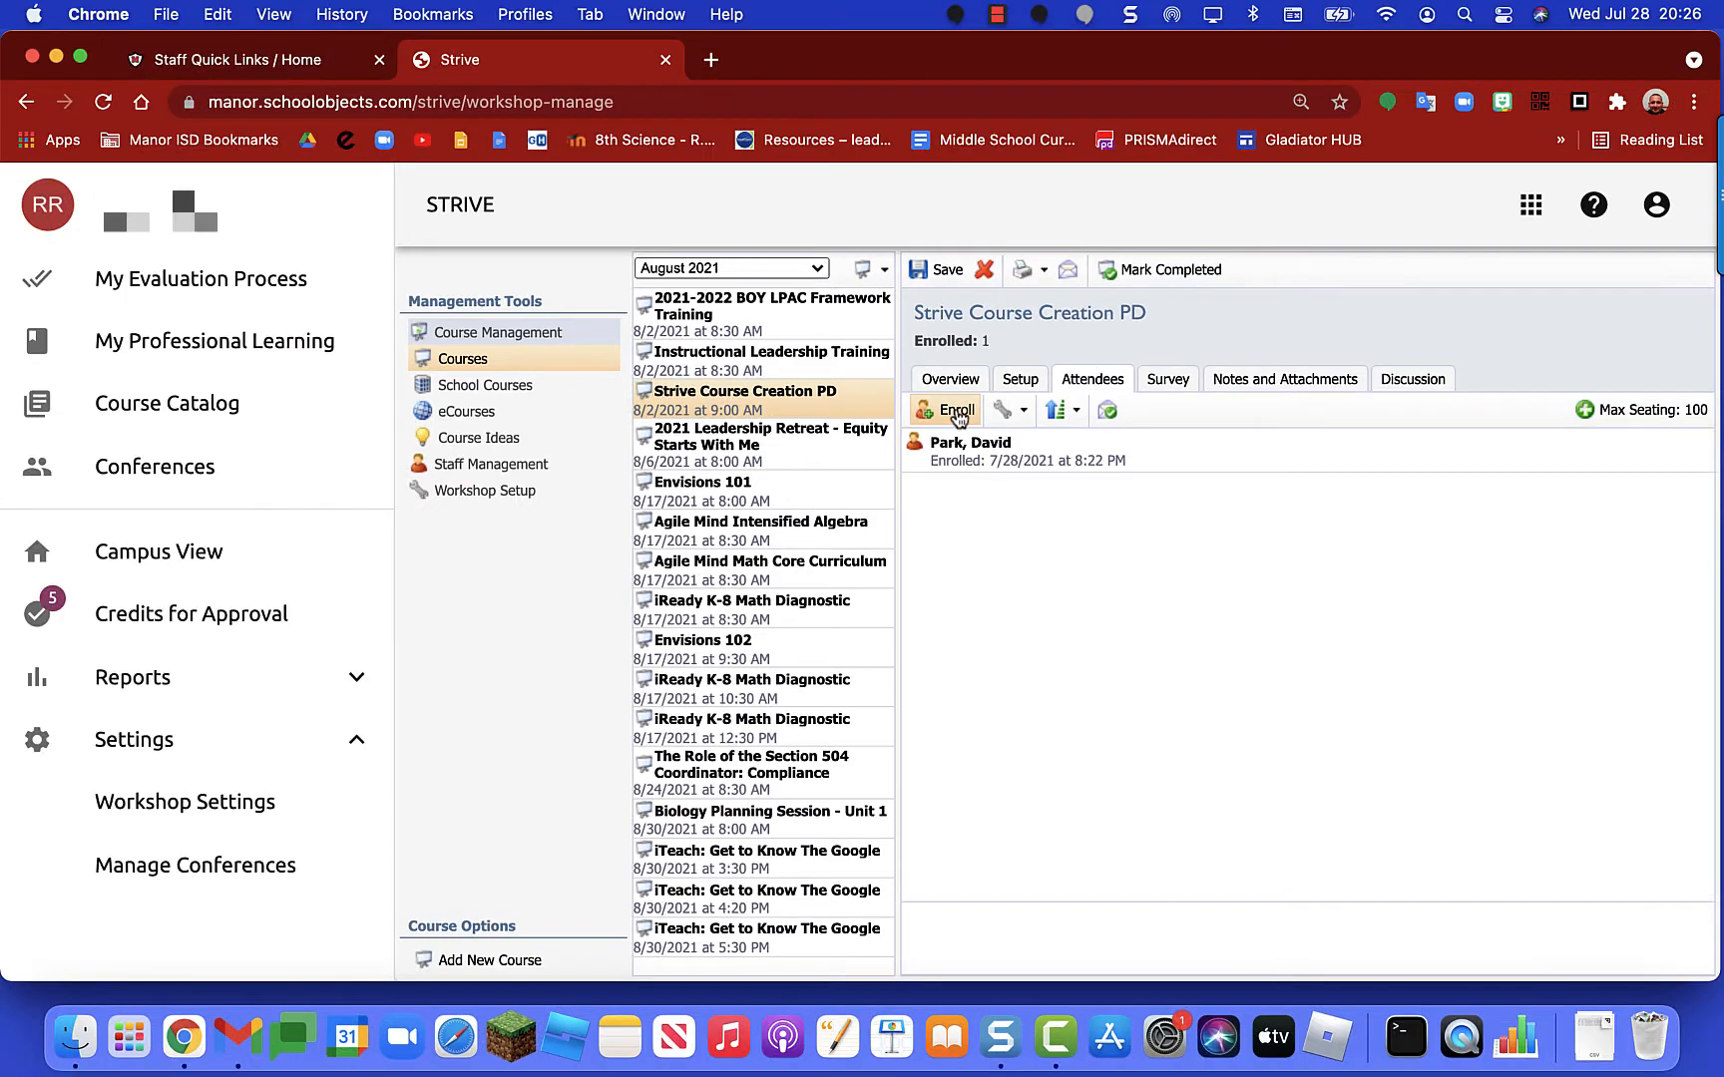
pyautogui.click(952, 409)
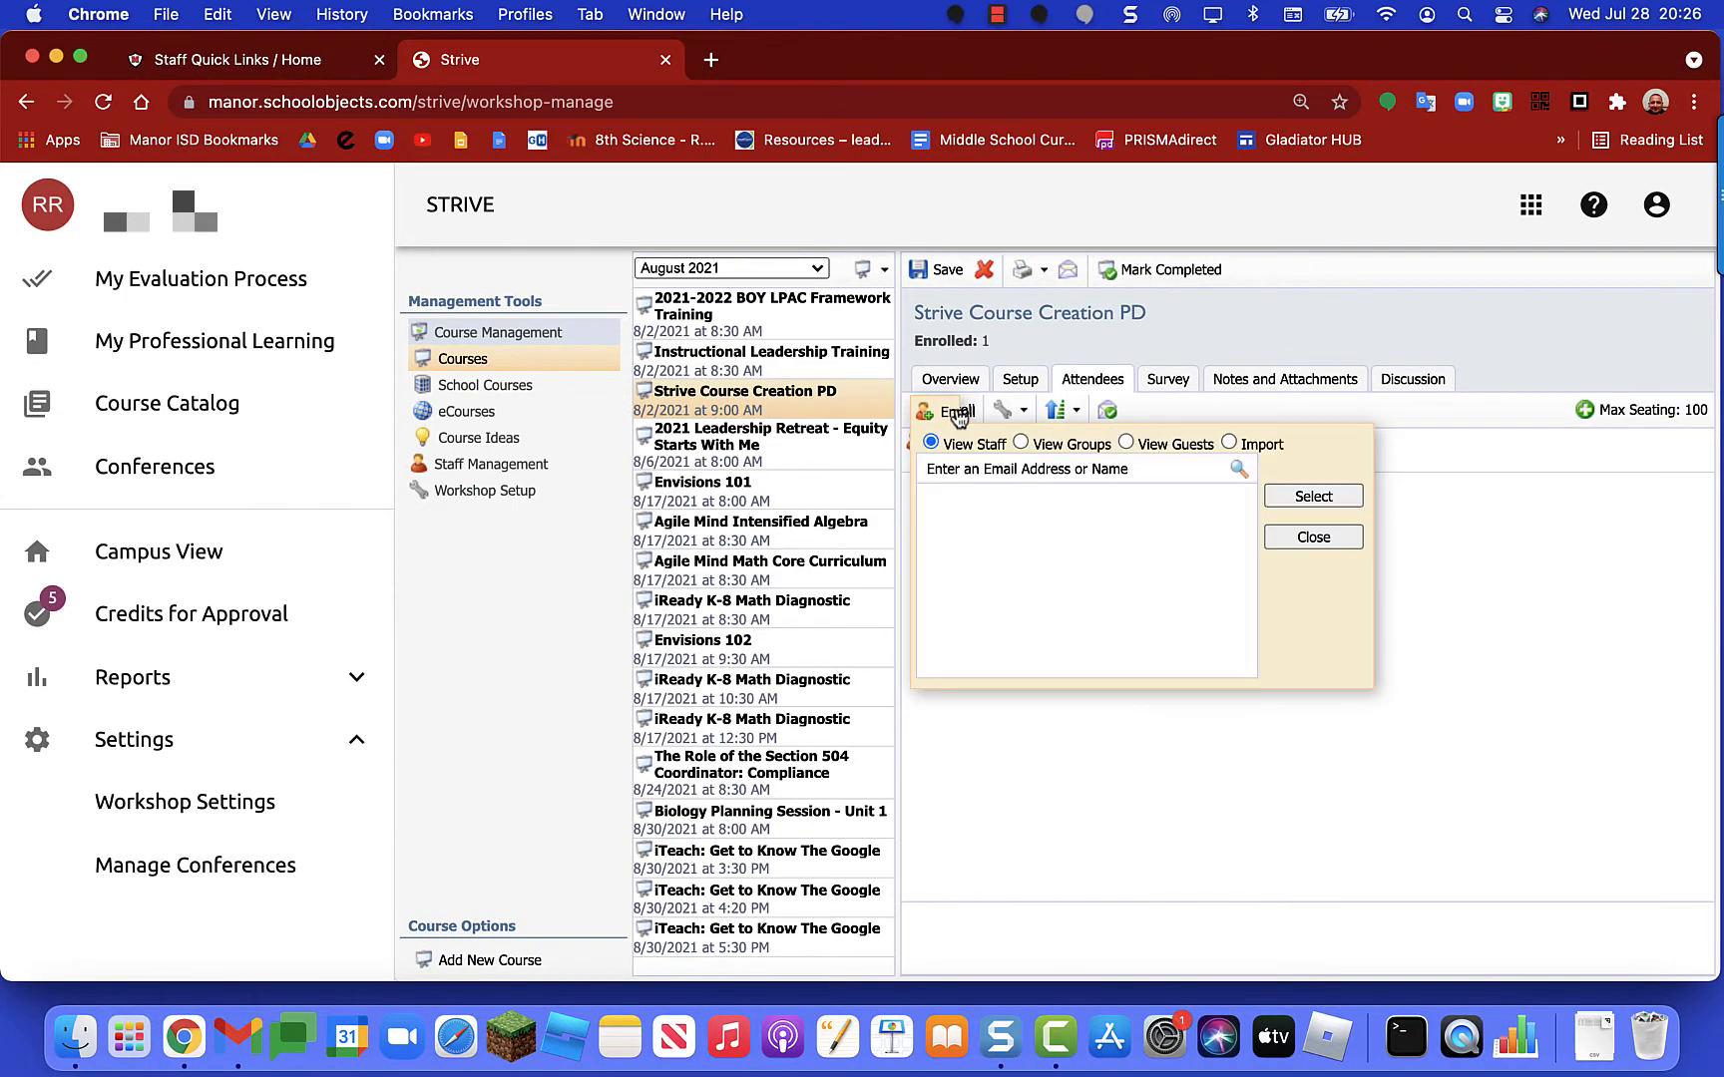
pyautogui.click(950, 466)
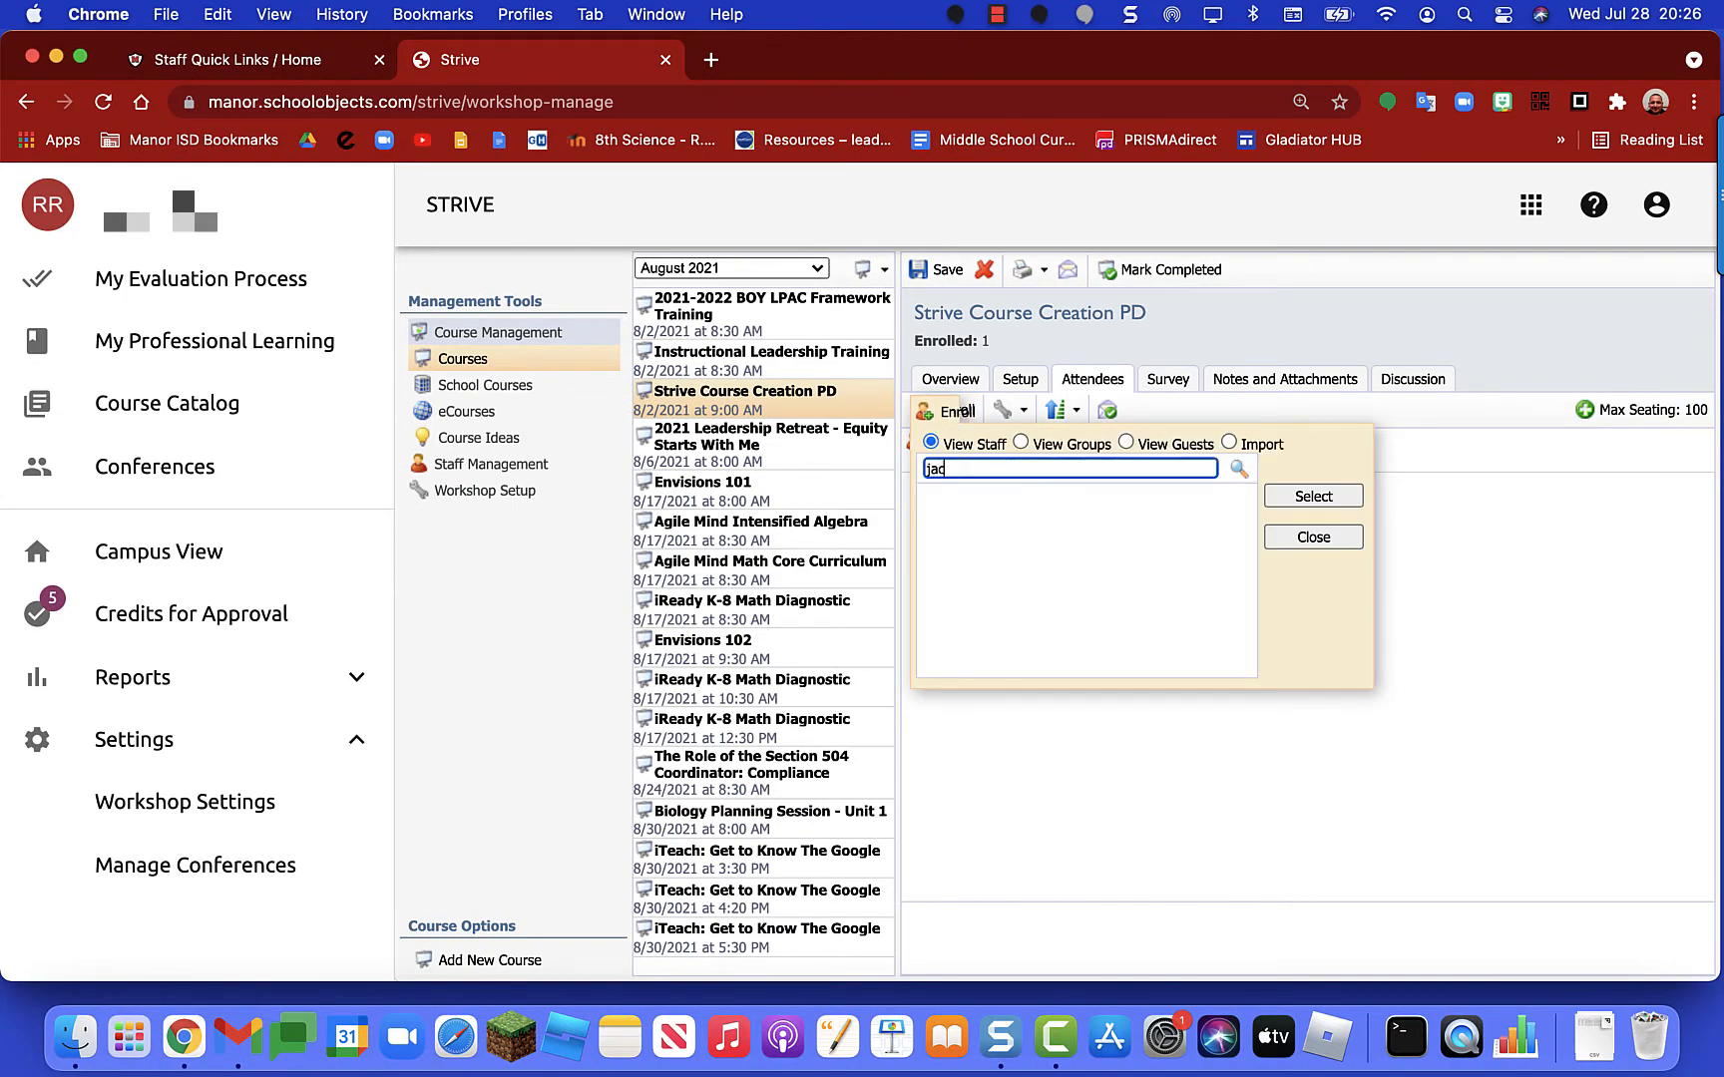
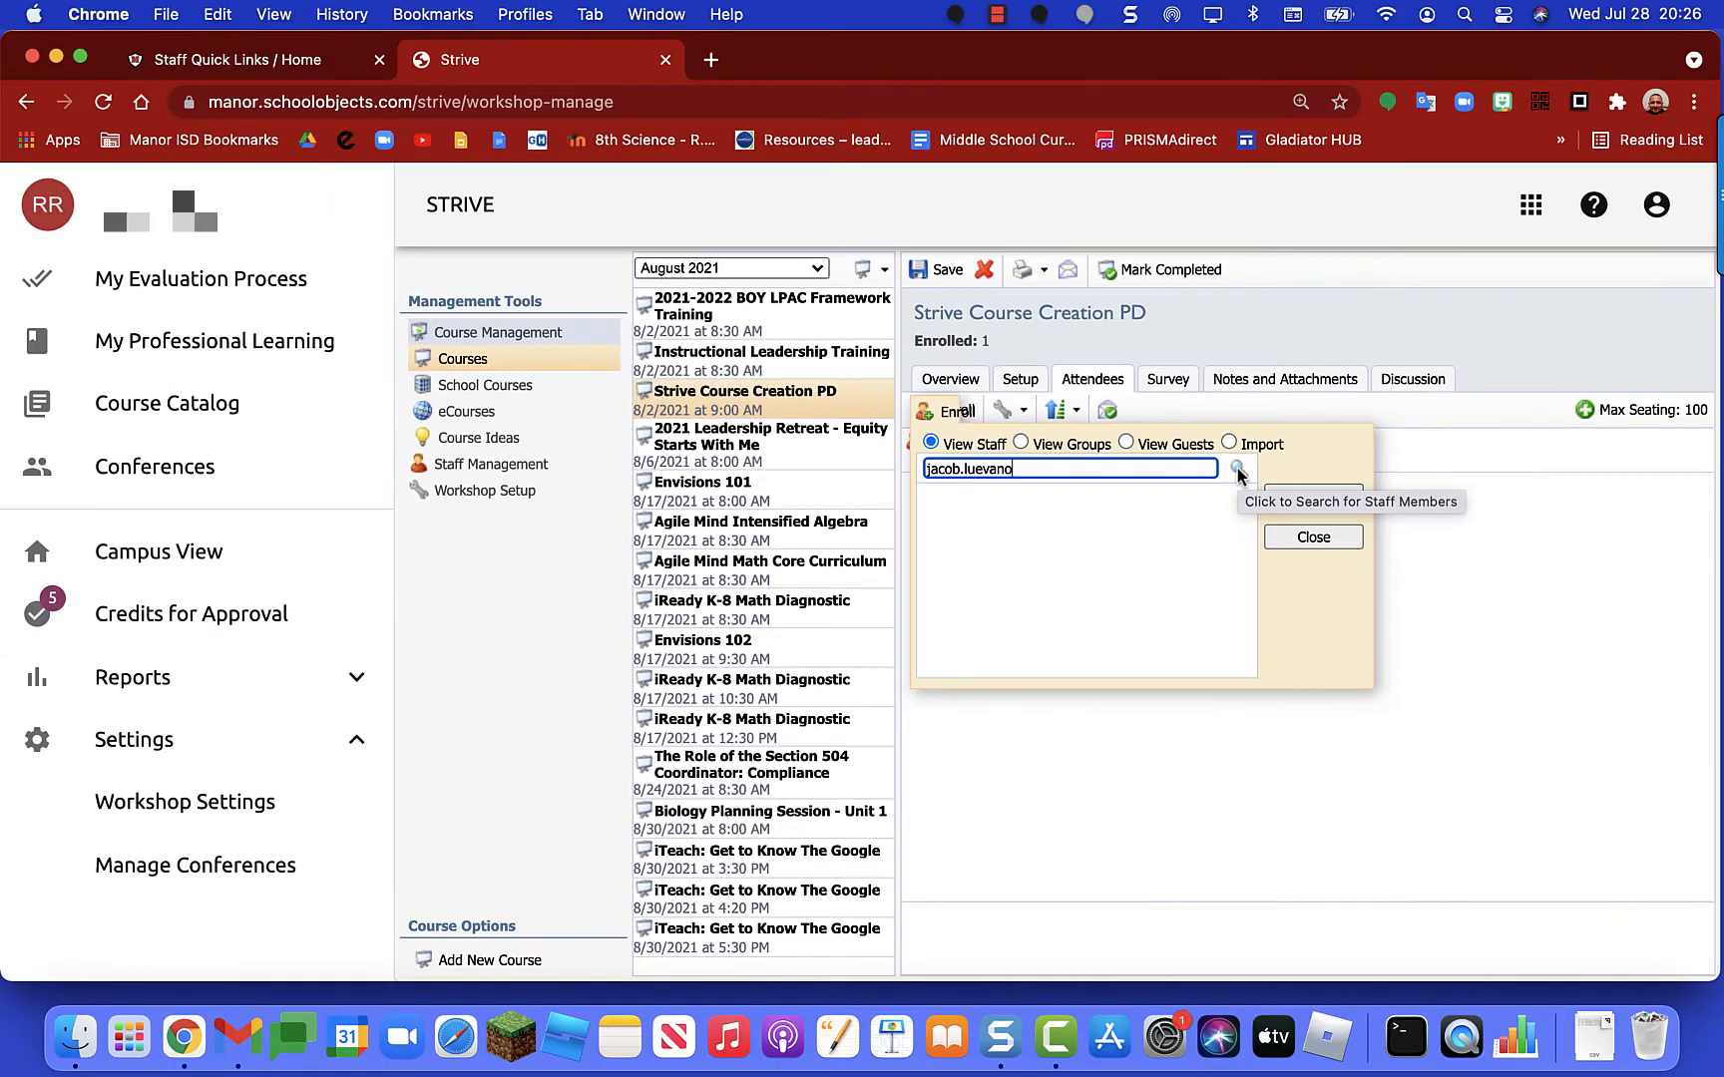
pyautogui.click(1237, 470)
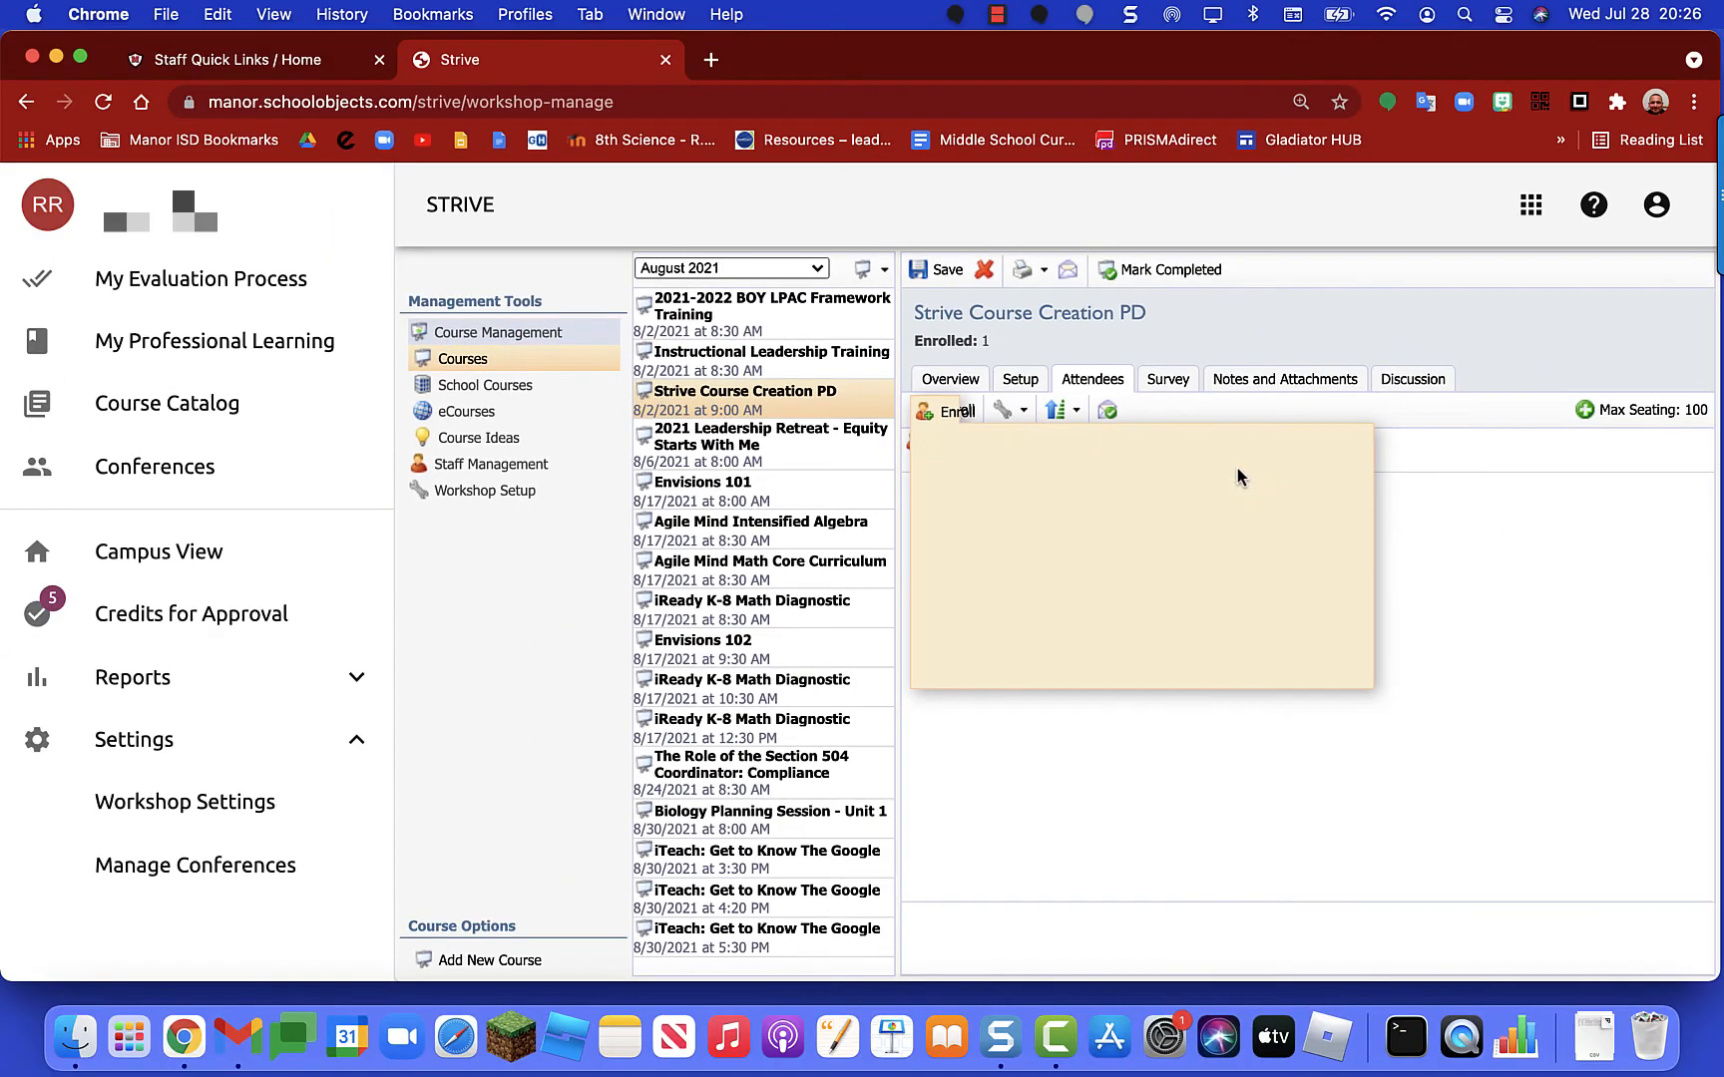
pyautogui.click(1054, 516)
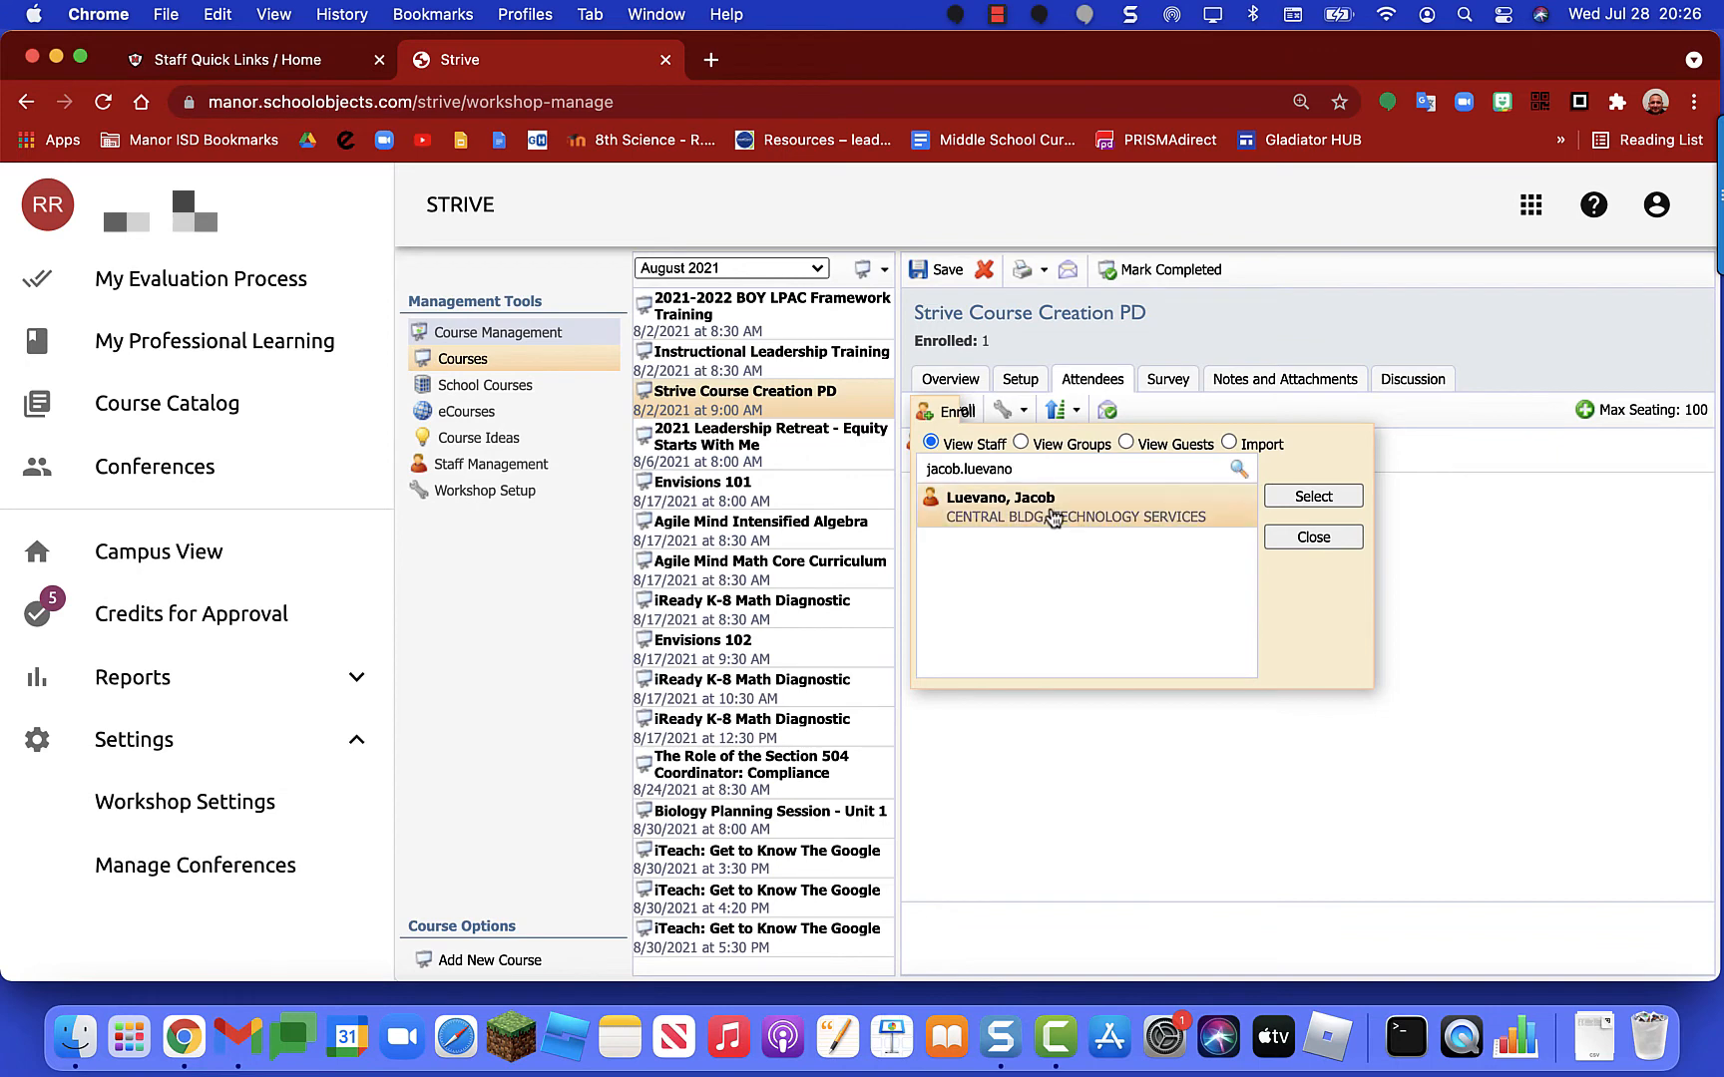
pyautogui.click(1309, 495)
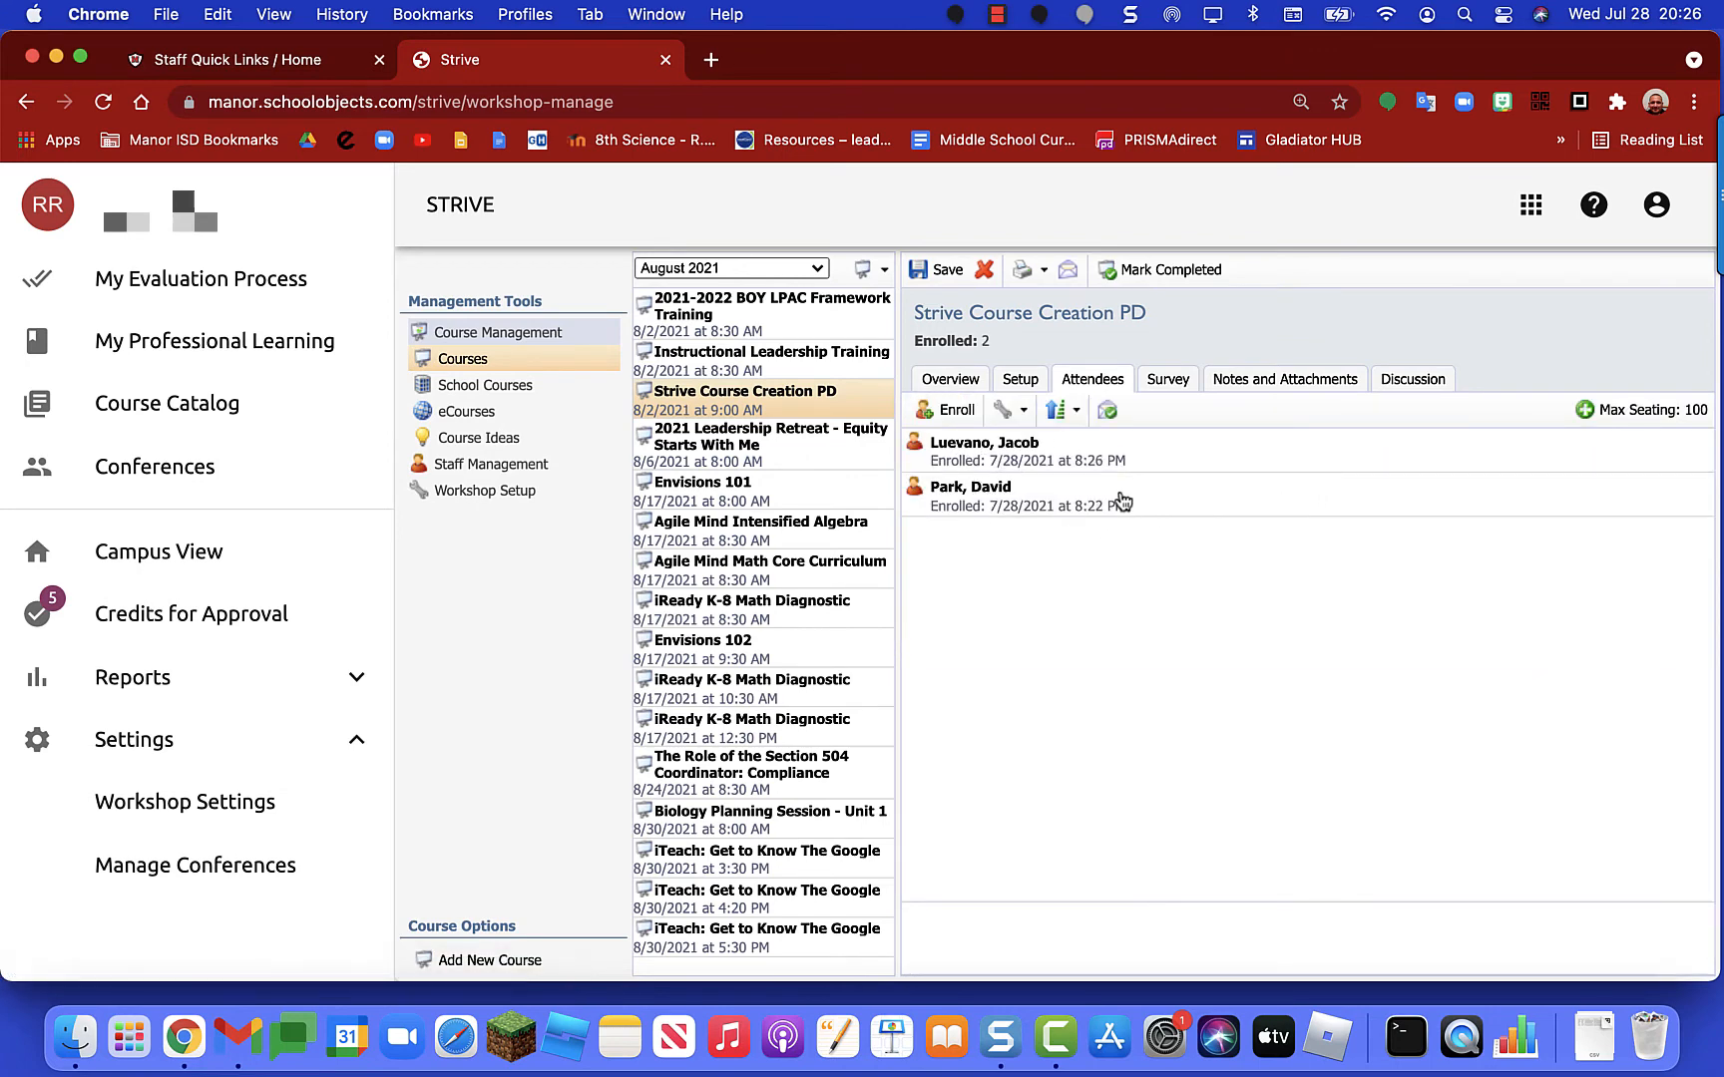
# Step: Check the right-click actions for both enrolled attendees and close them, leaving enrollment unchanged
pyautogui.moveTo(1122, 501)
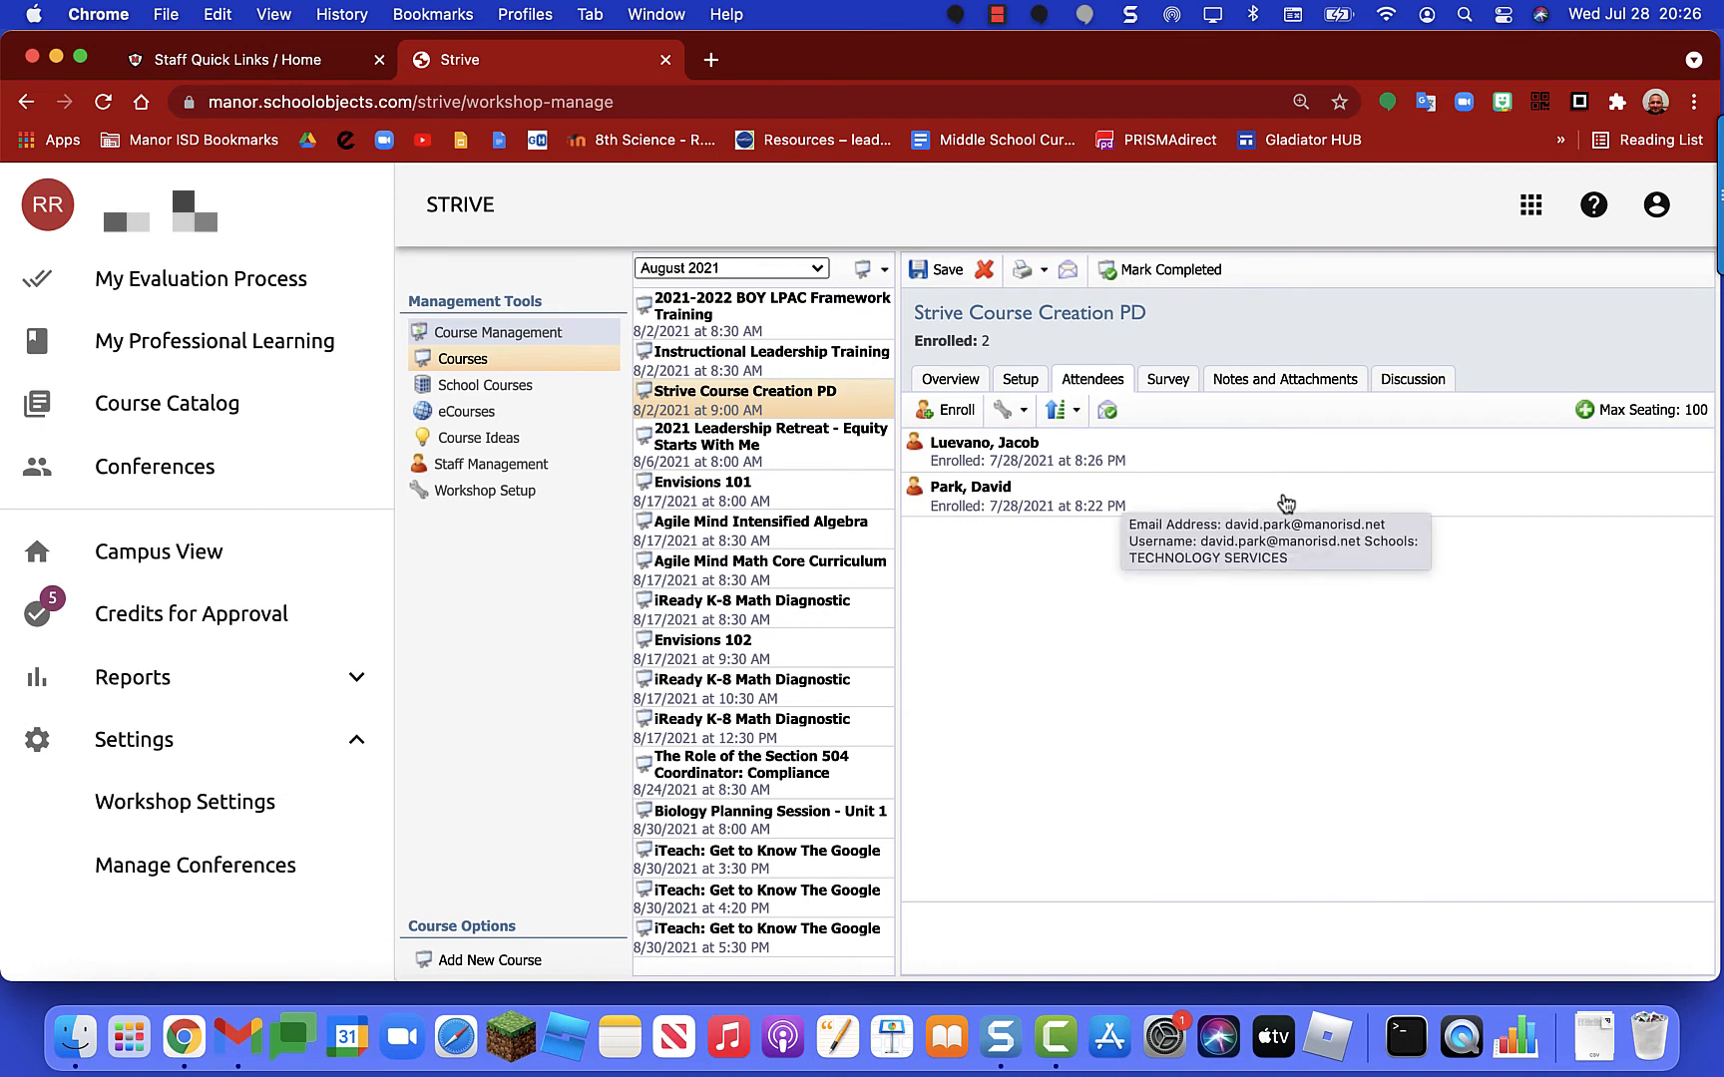
pyautogui.rightClick(1285, 500)
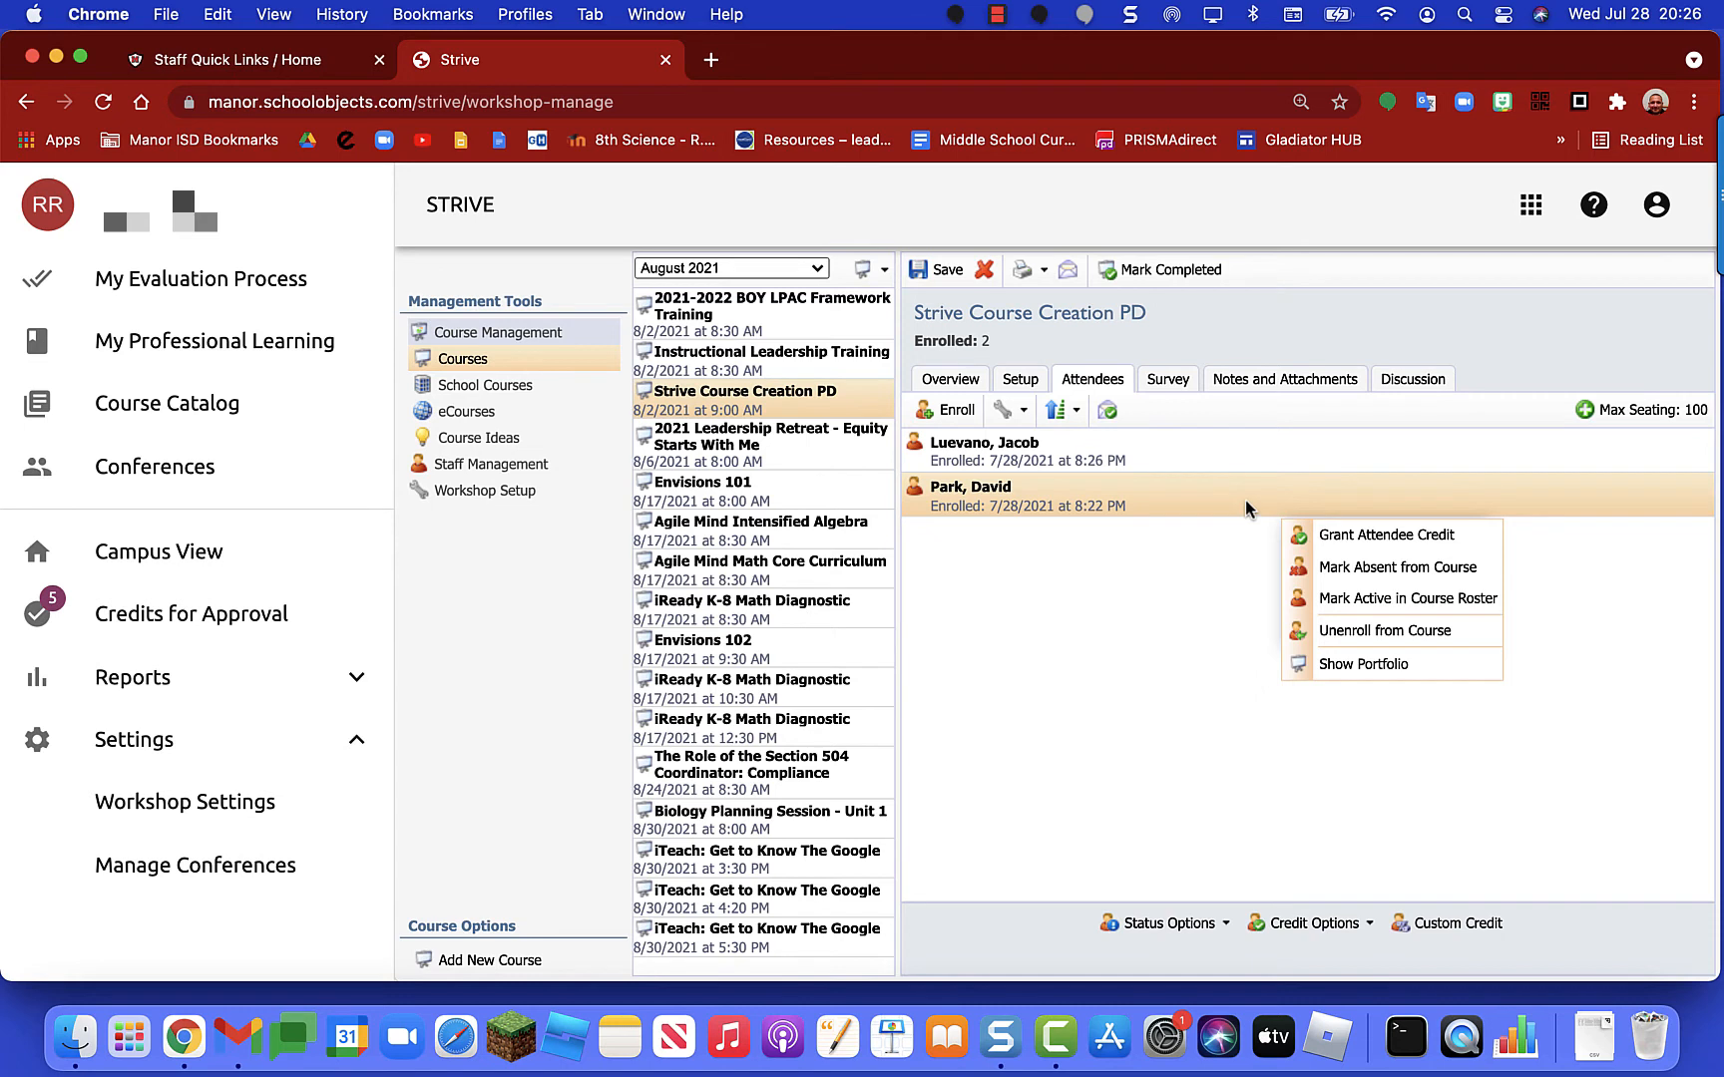
pyautogui.click(1244, 502)
pyautogui.rightClick(1250, 467)
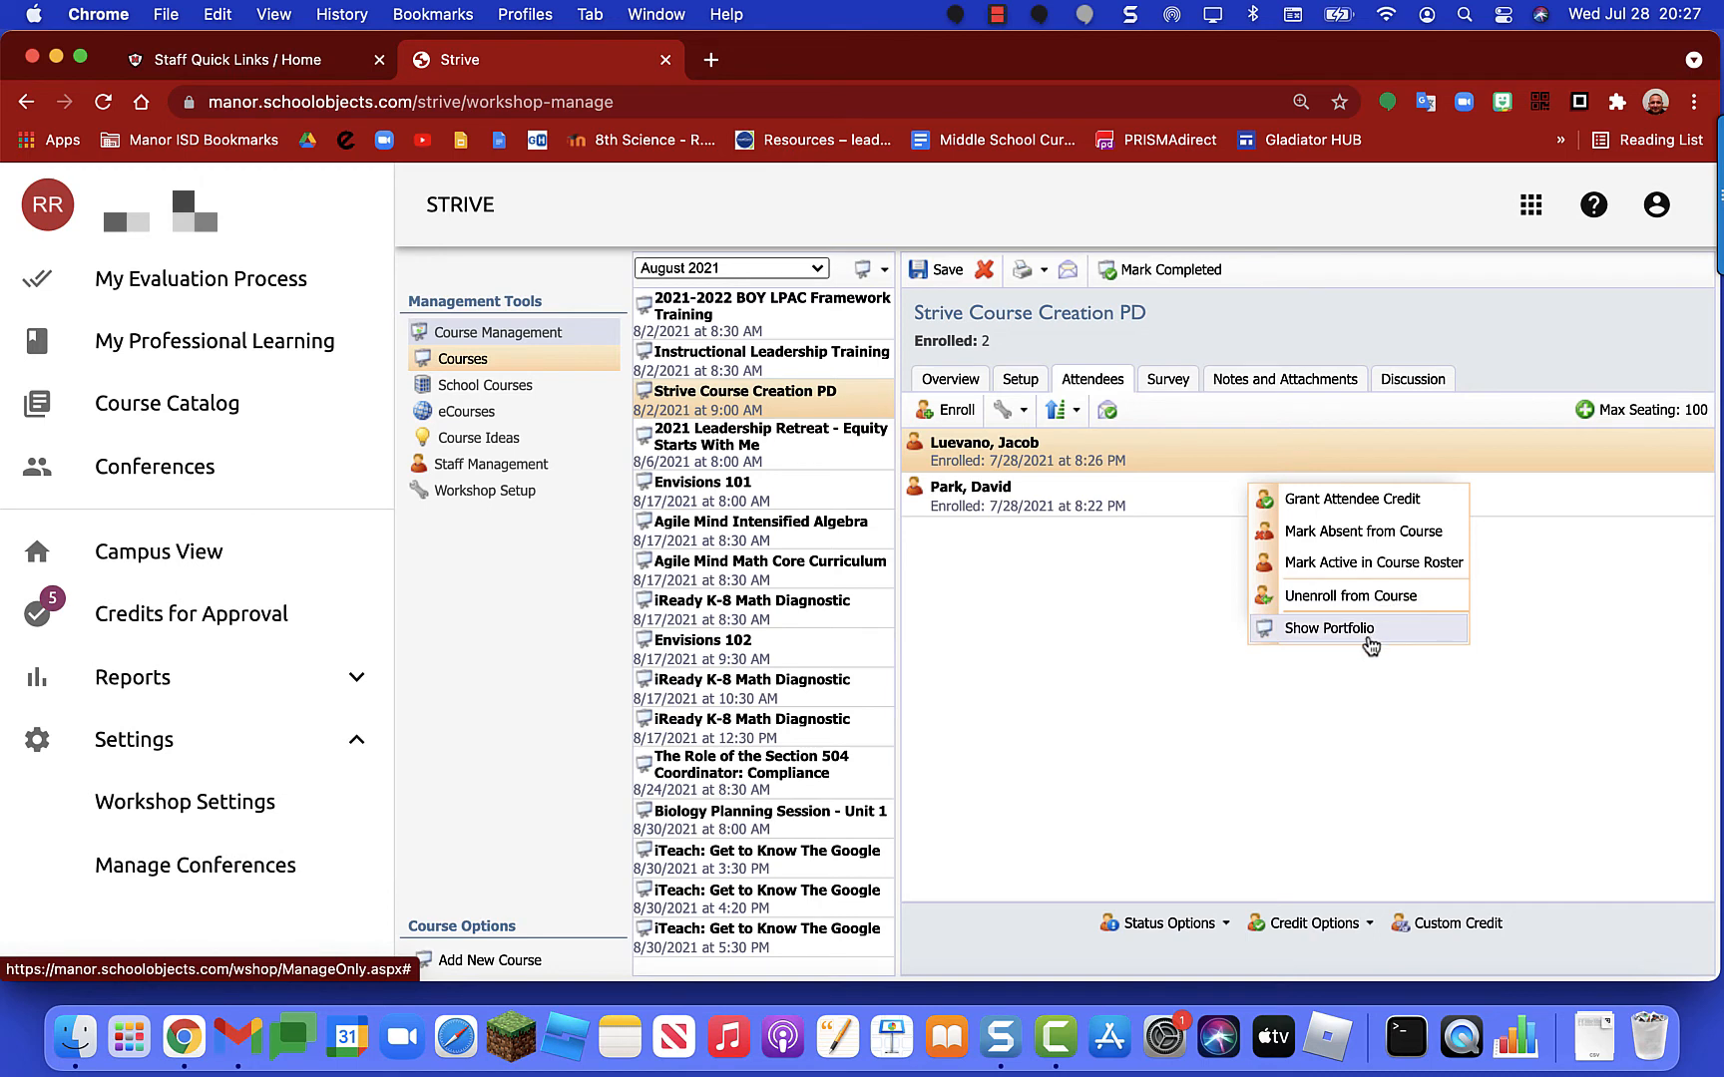
pyautogui.click(1145, 638)
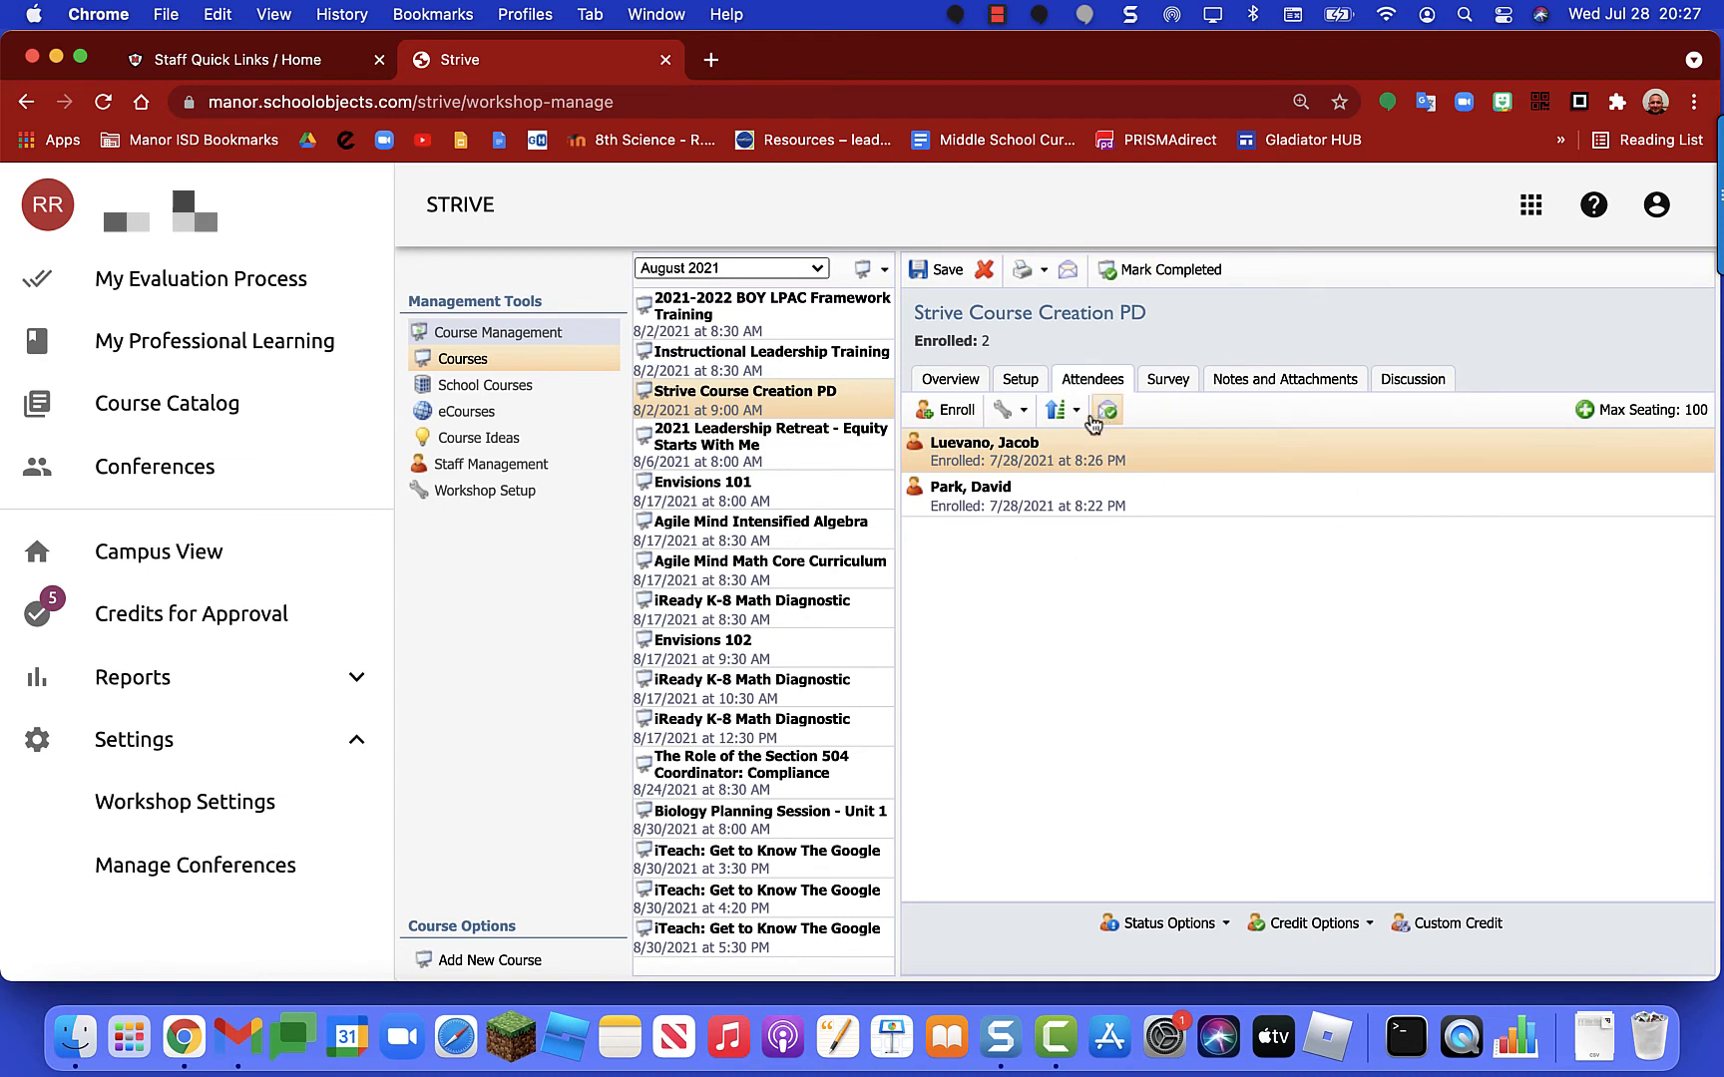
# Step: Check the wrench and sort menus without changes, toggle the check icon, then view Survey results
pyautogui.click(1023, 411)
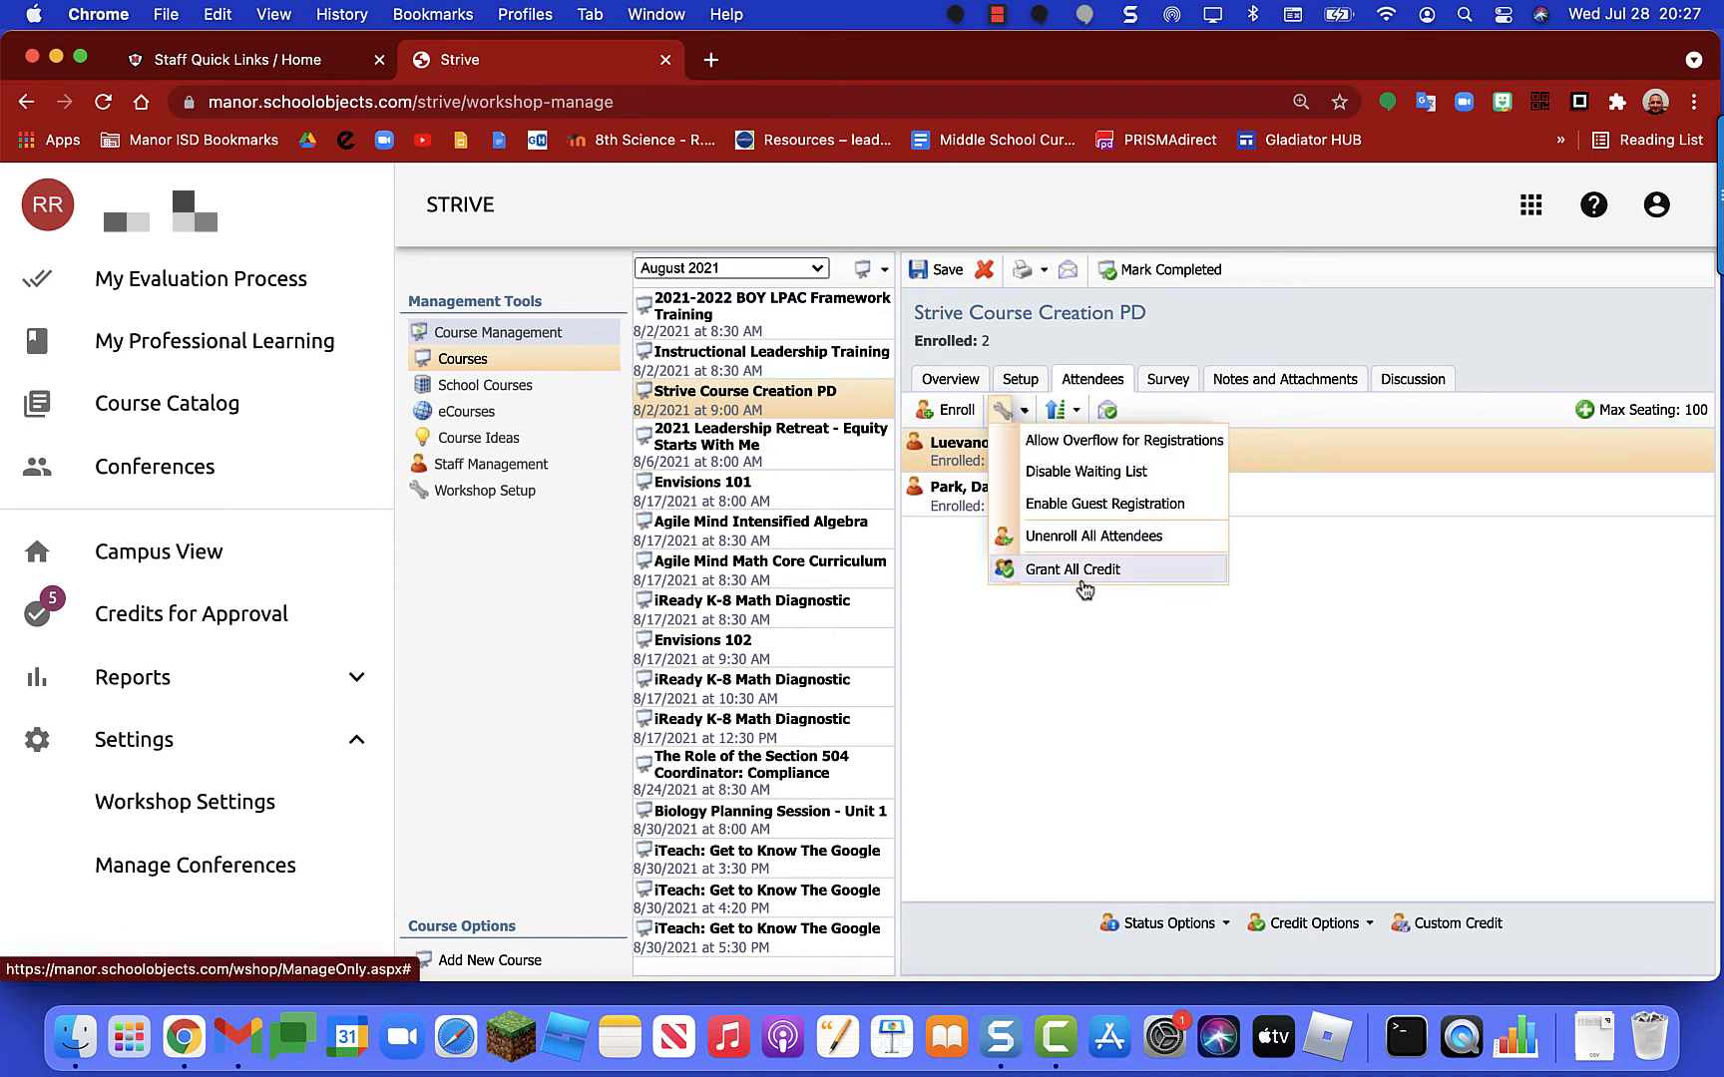
pyautogui.click(1289, 581)
pyautogui.click(1077, 412)
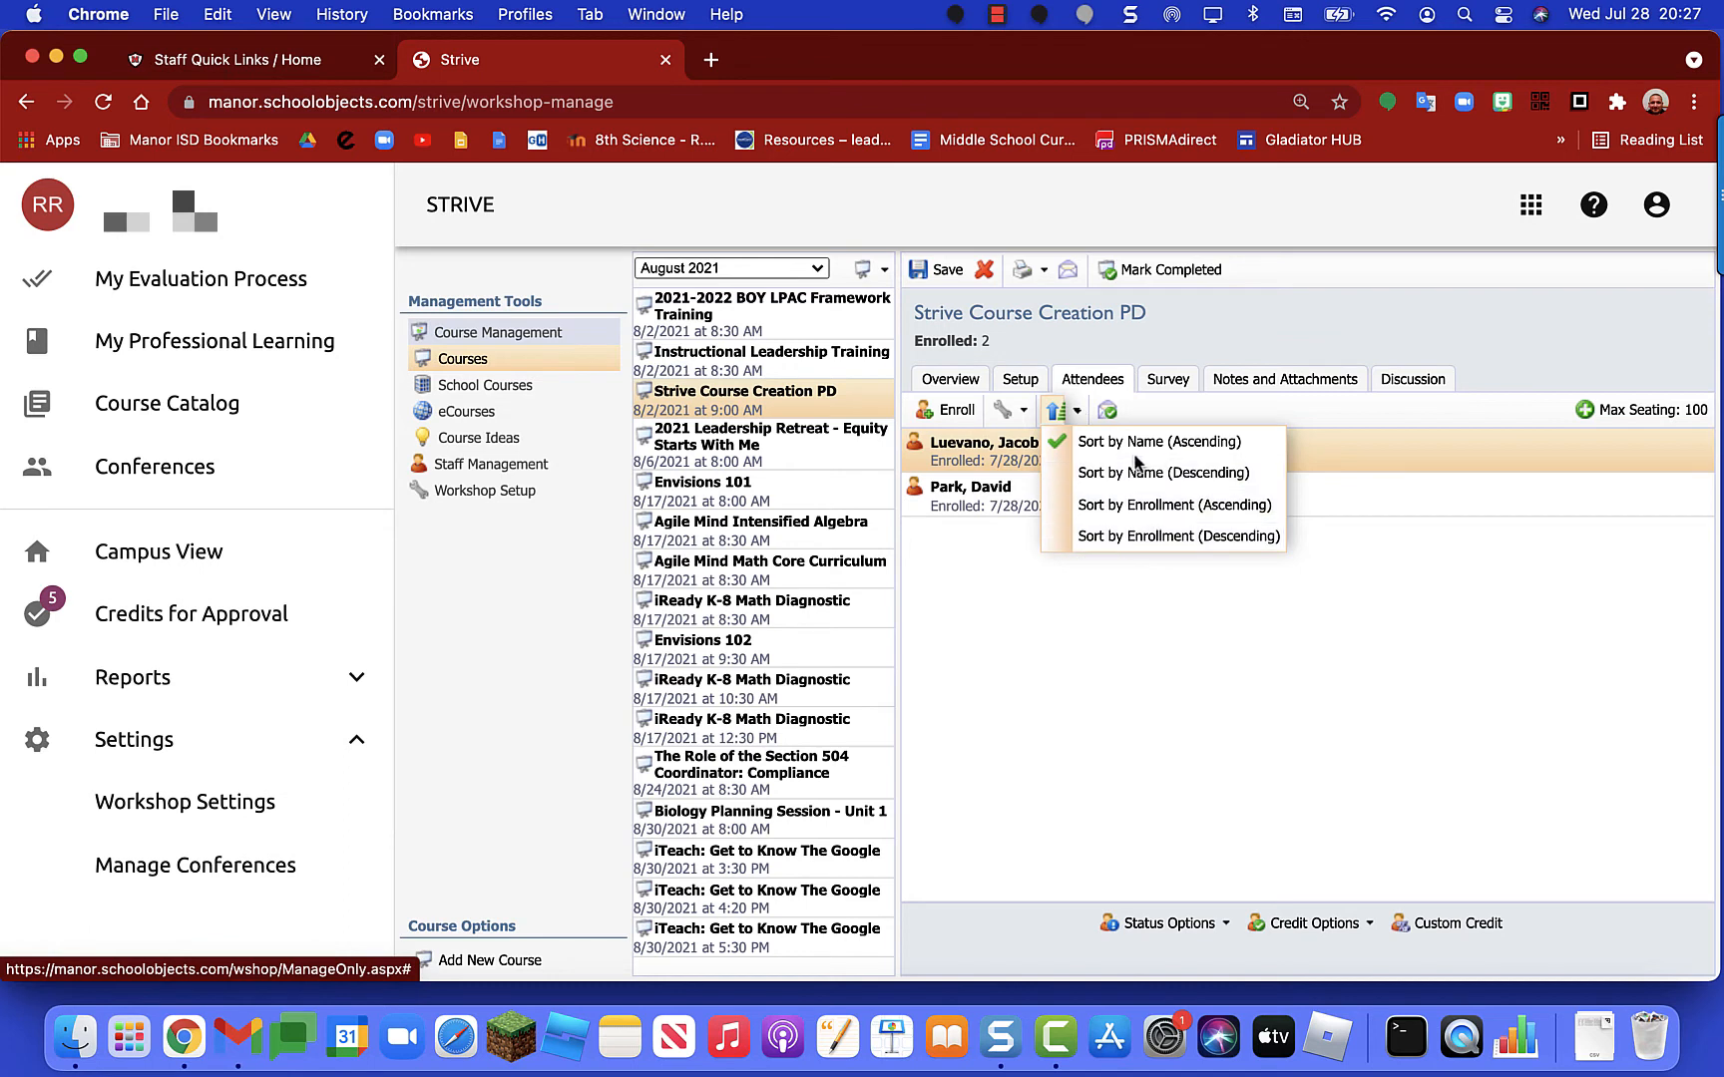
pyautogui.click(1401, 623)
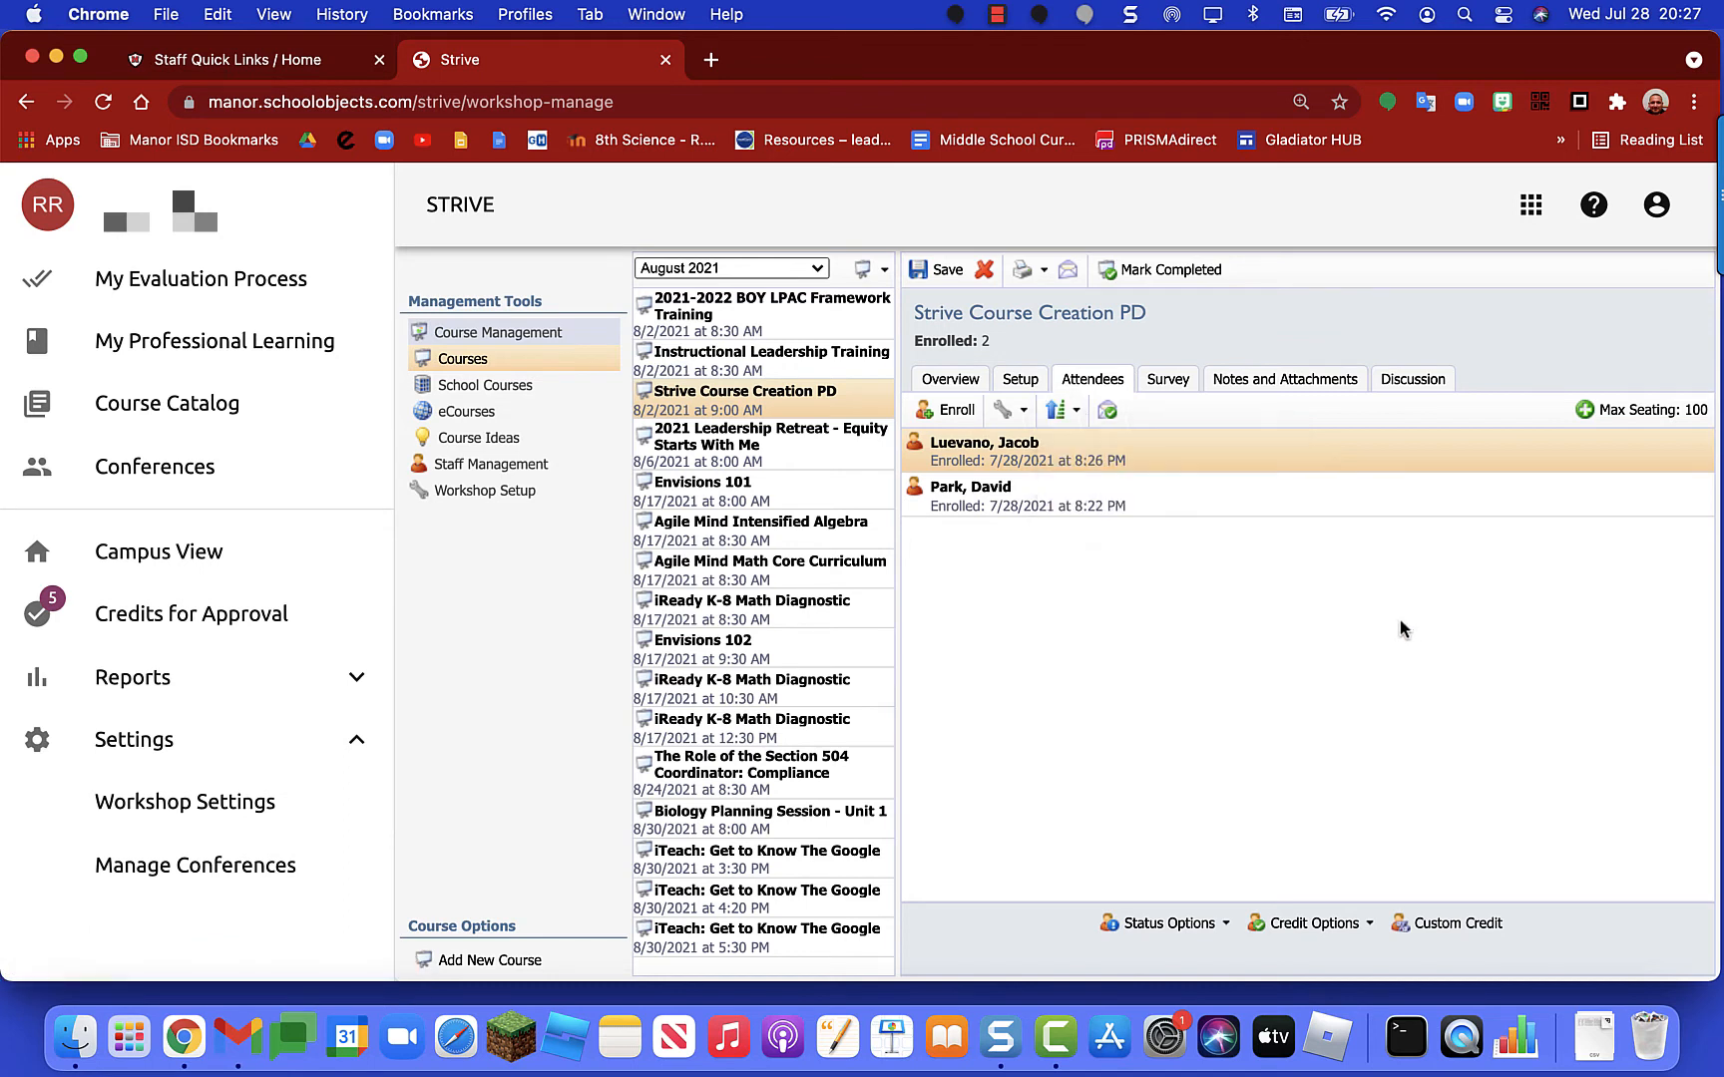
pyautogui.click(1109, 411)
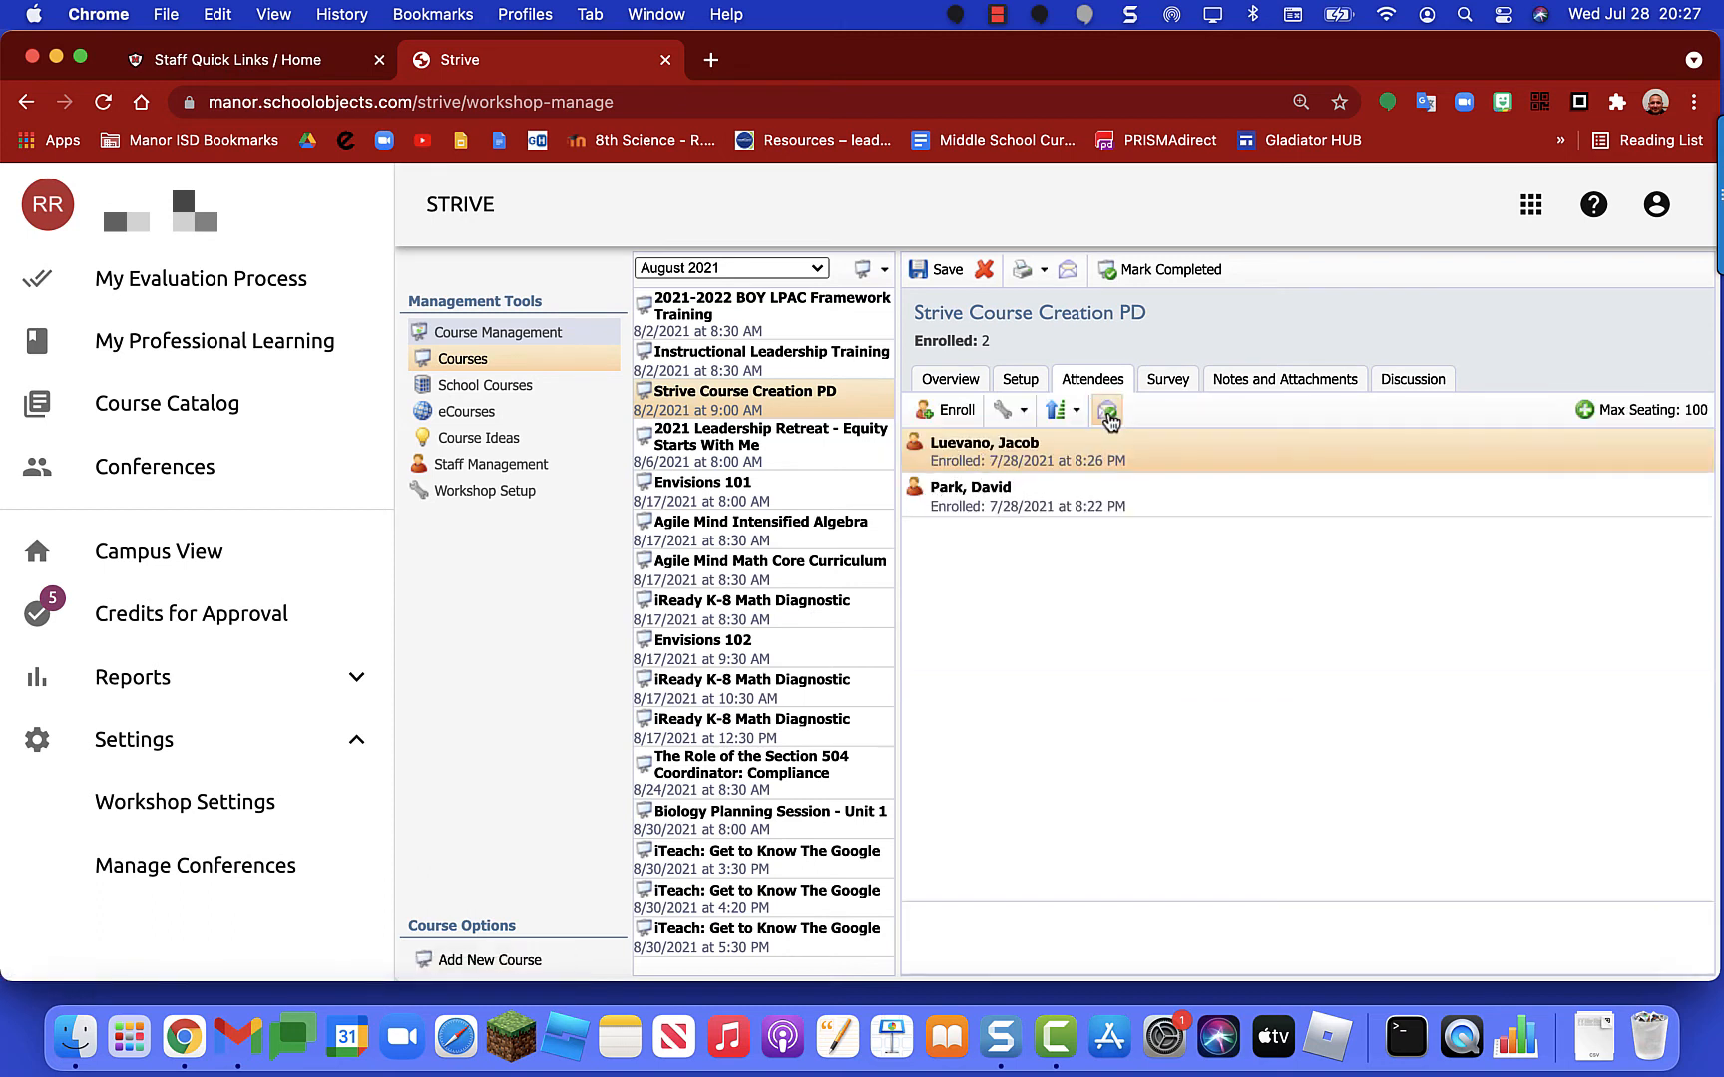
pyautogui.click(1109, 417)
pyautogui.click(1109, 413)
pyautogui.click(1175, 385)
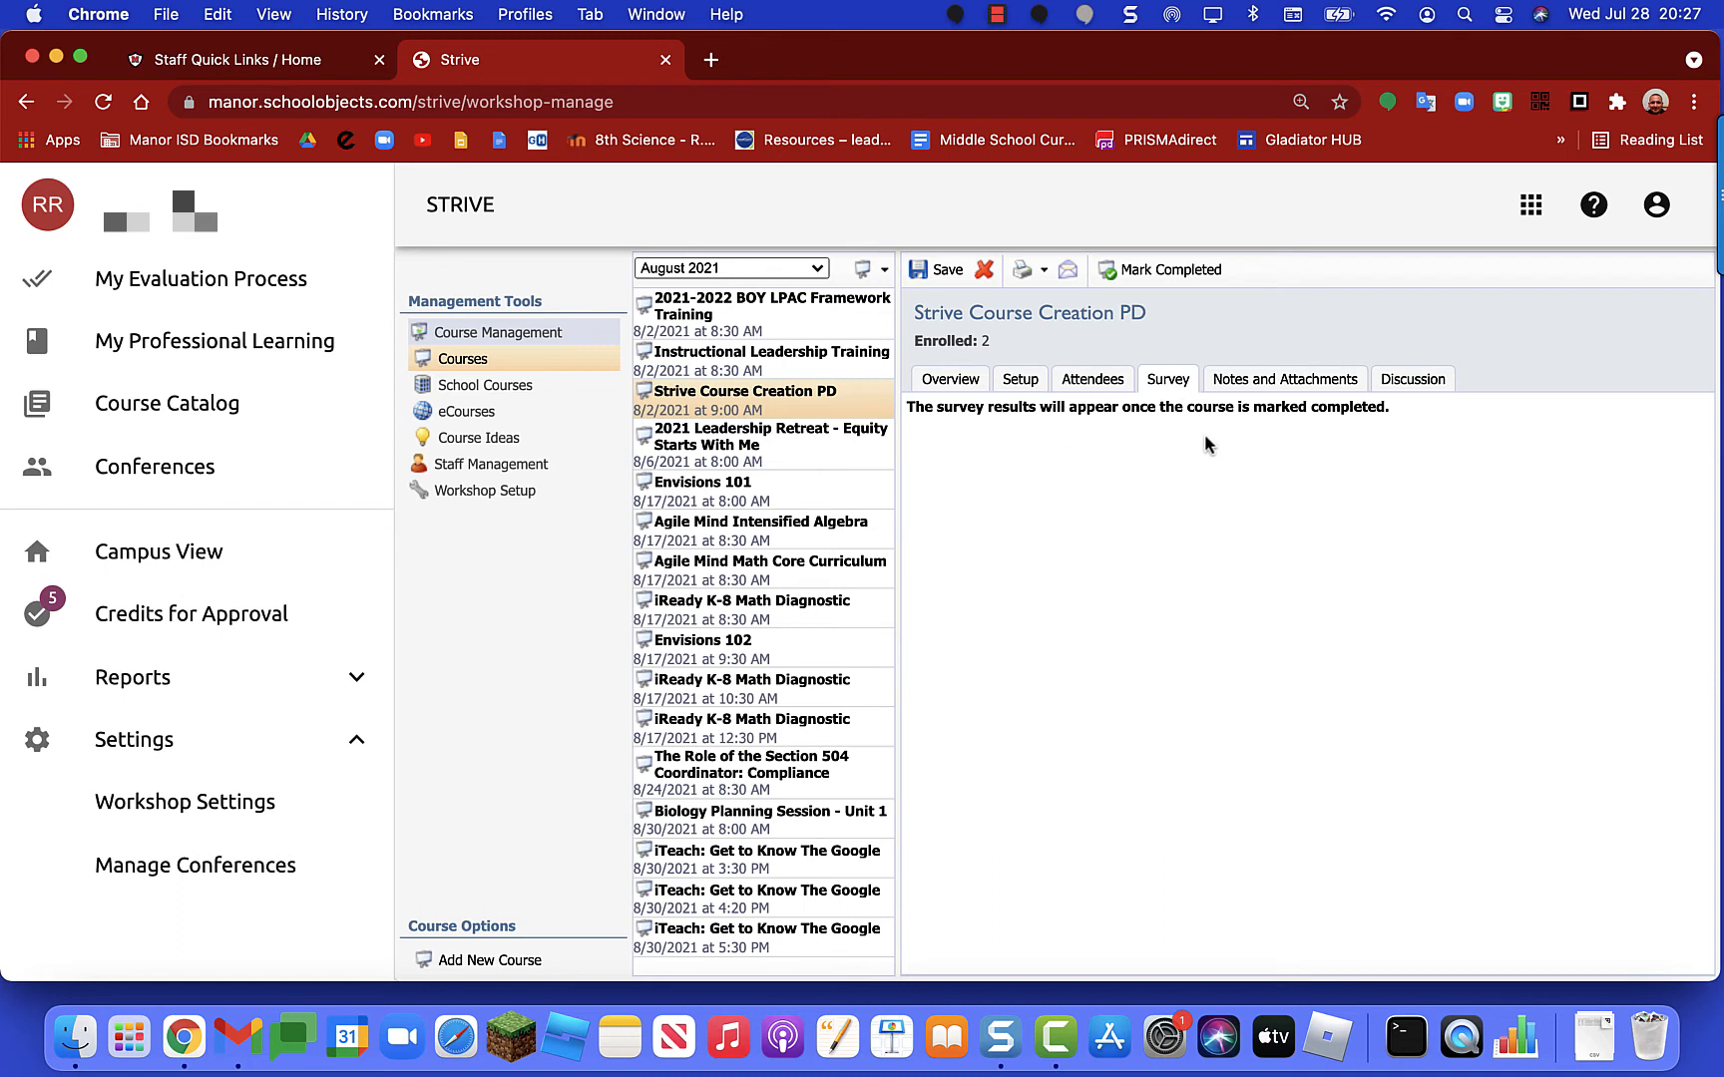
# Step: Look through Notes and Attachments, Instructor Notes and the empty Discussion tab, then return to Overview
pyautogui.click(1261, 387)
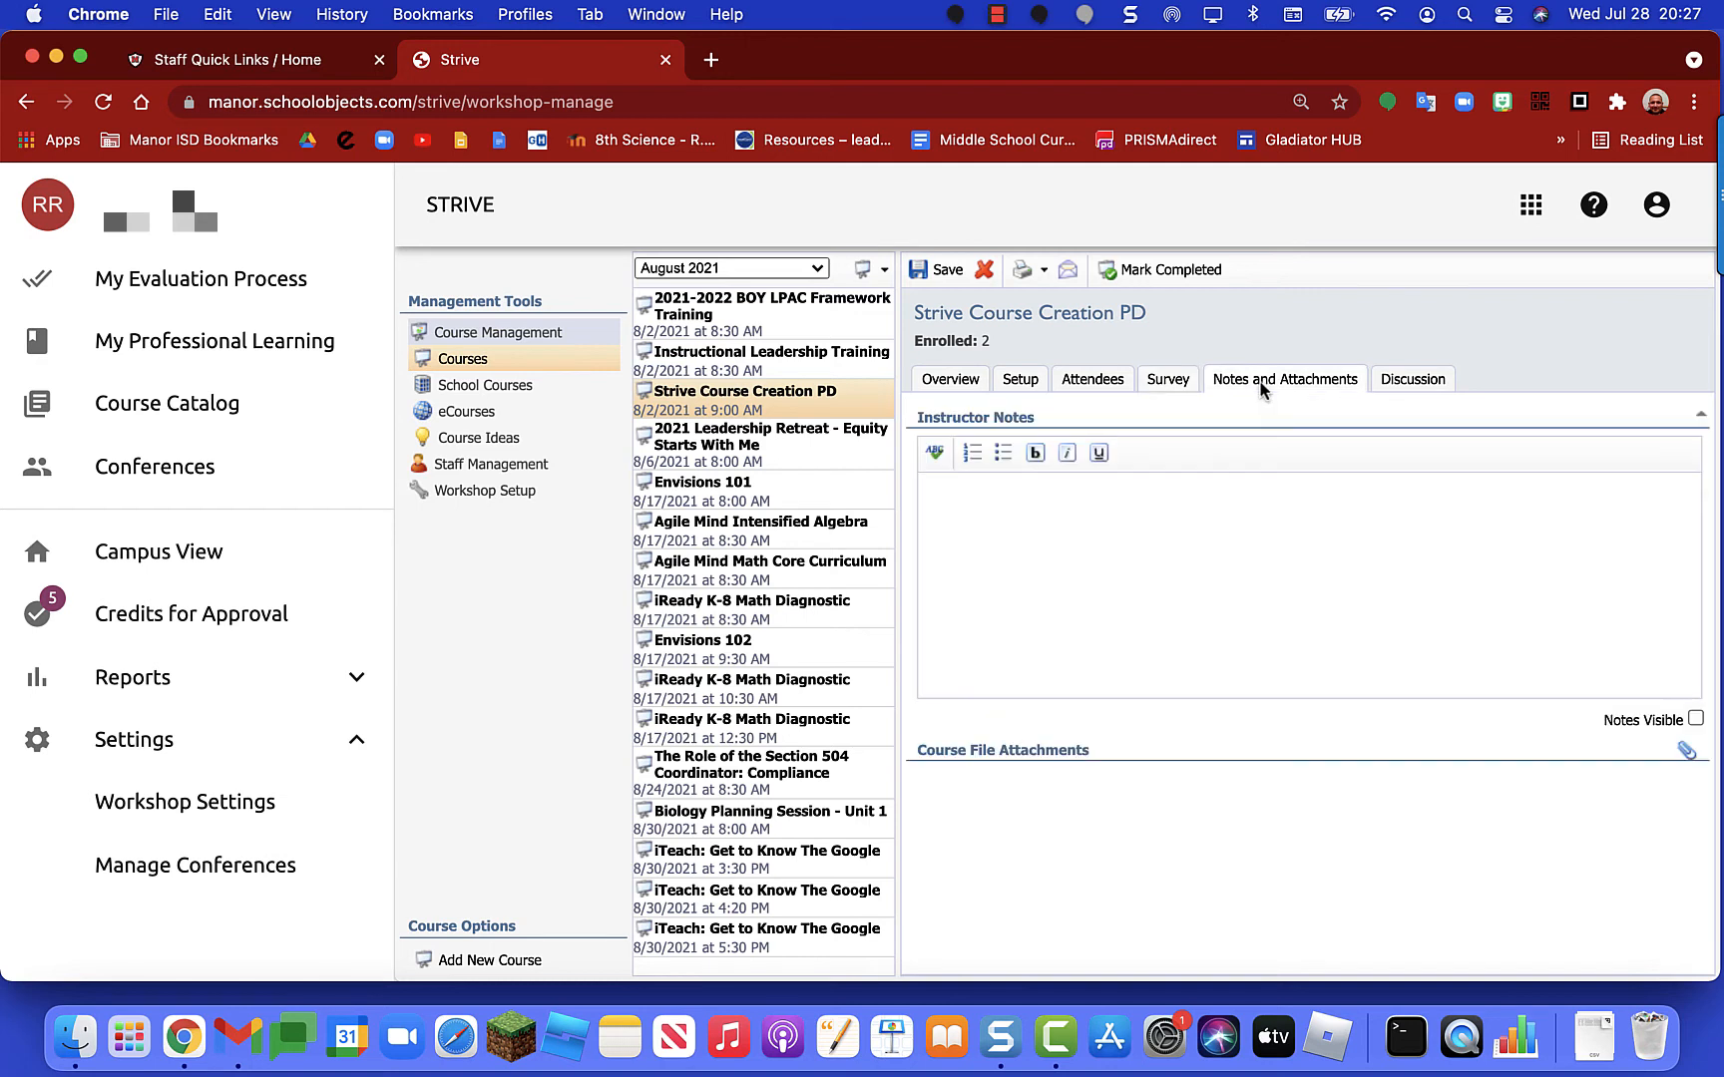
pyautogui.click(1171, 531)
pyautogui.click(1413, 380)
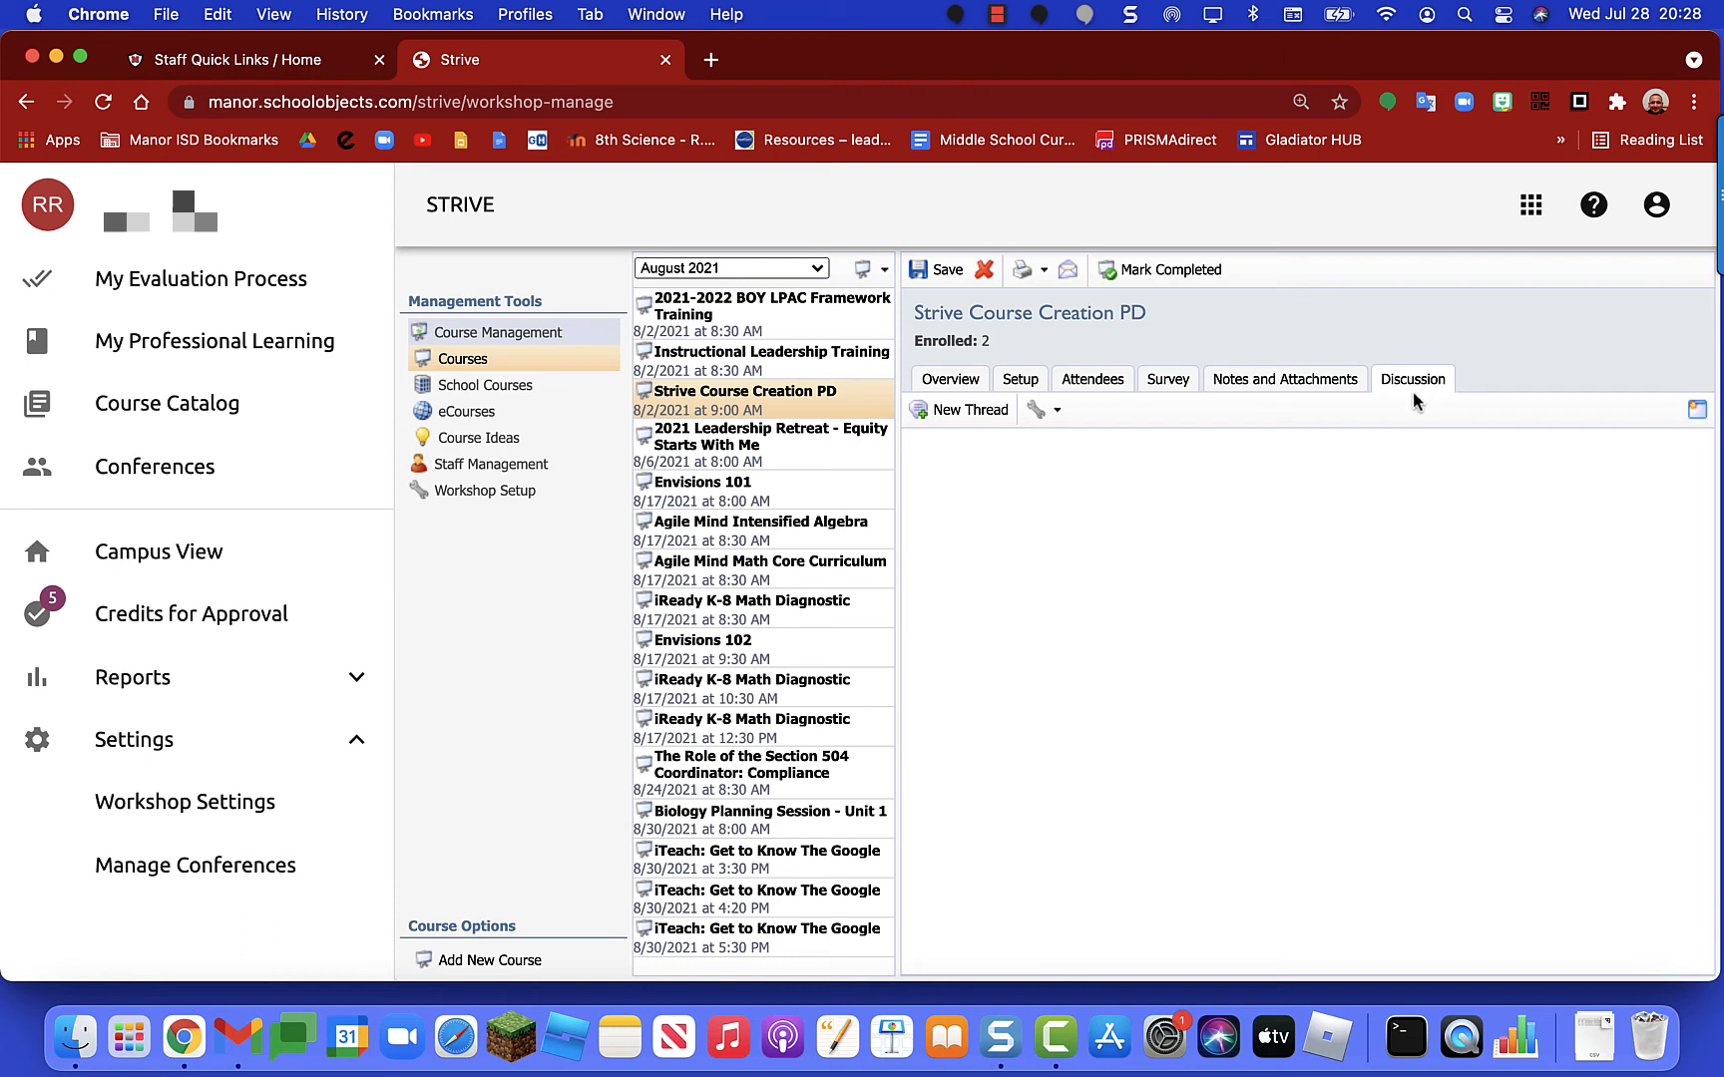
pyautogui.click(964, 384)
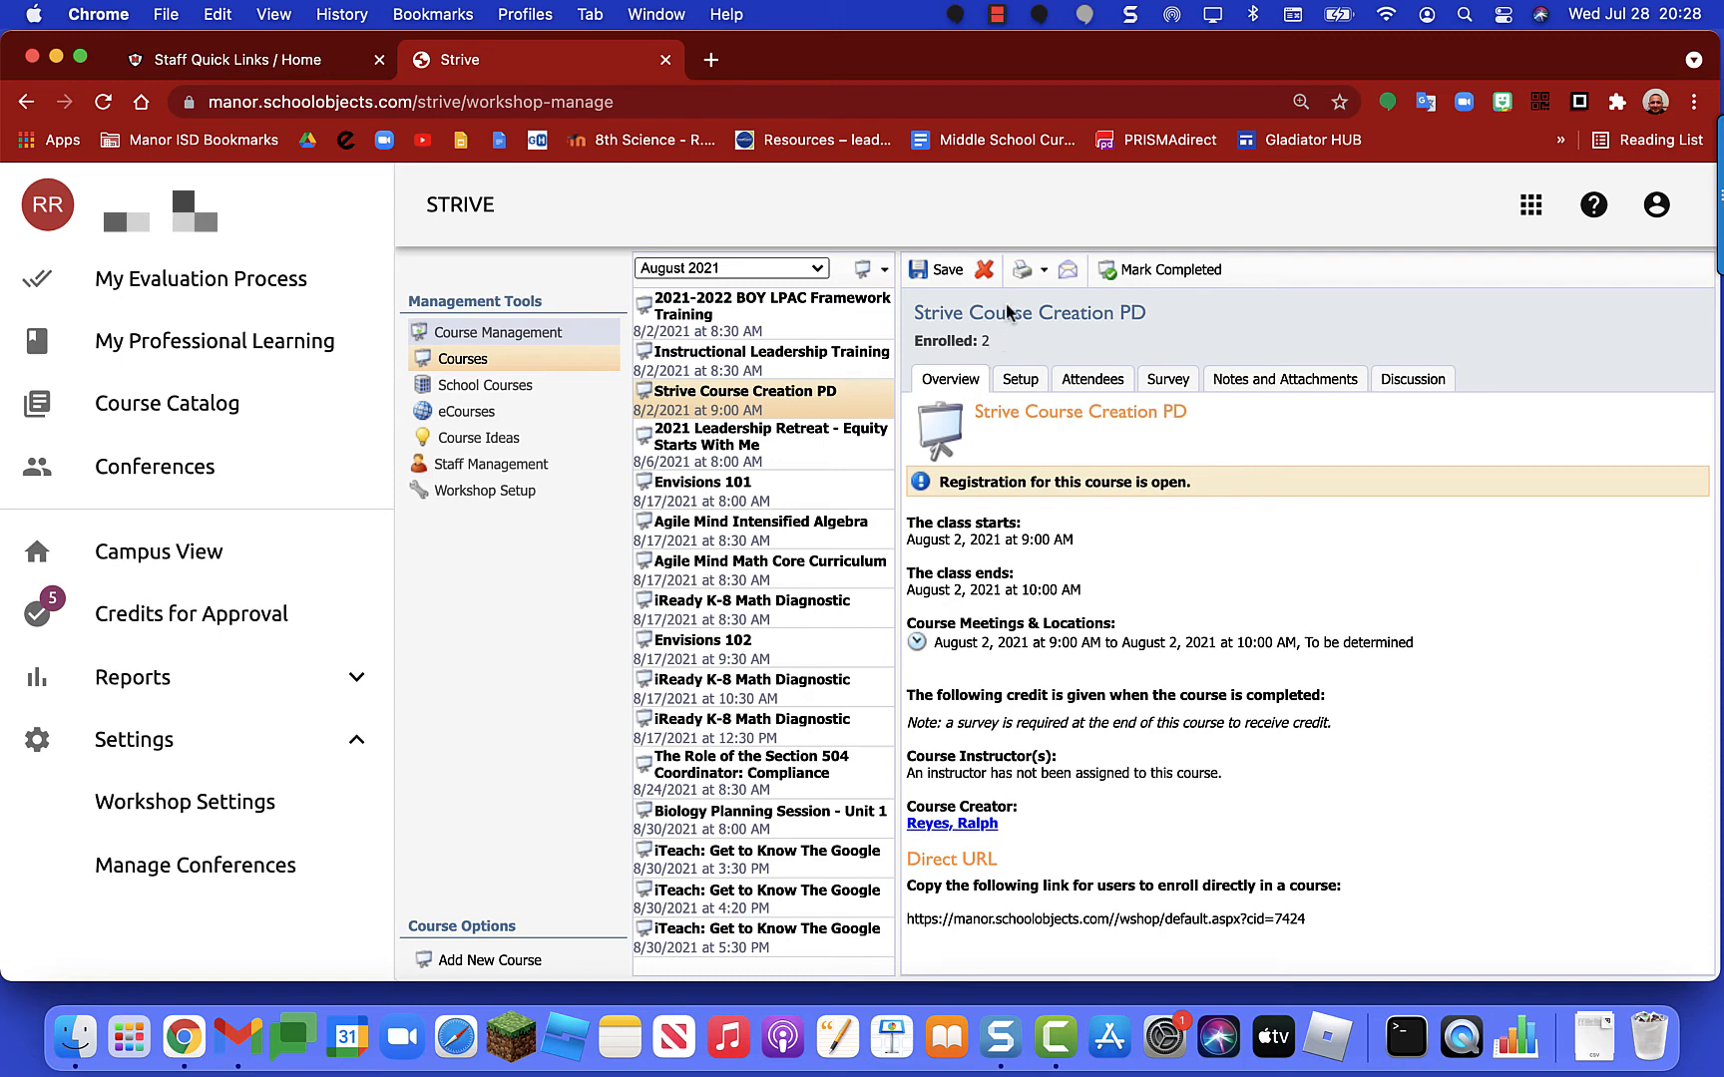
# Step: Save the course, close the participant email popup without sending, and select the course title
pyautogui.click(950, 271)
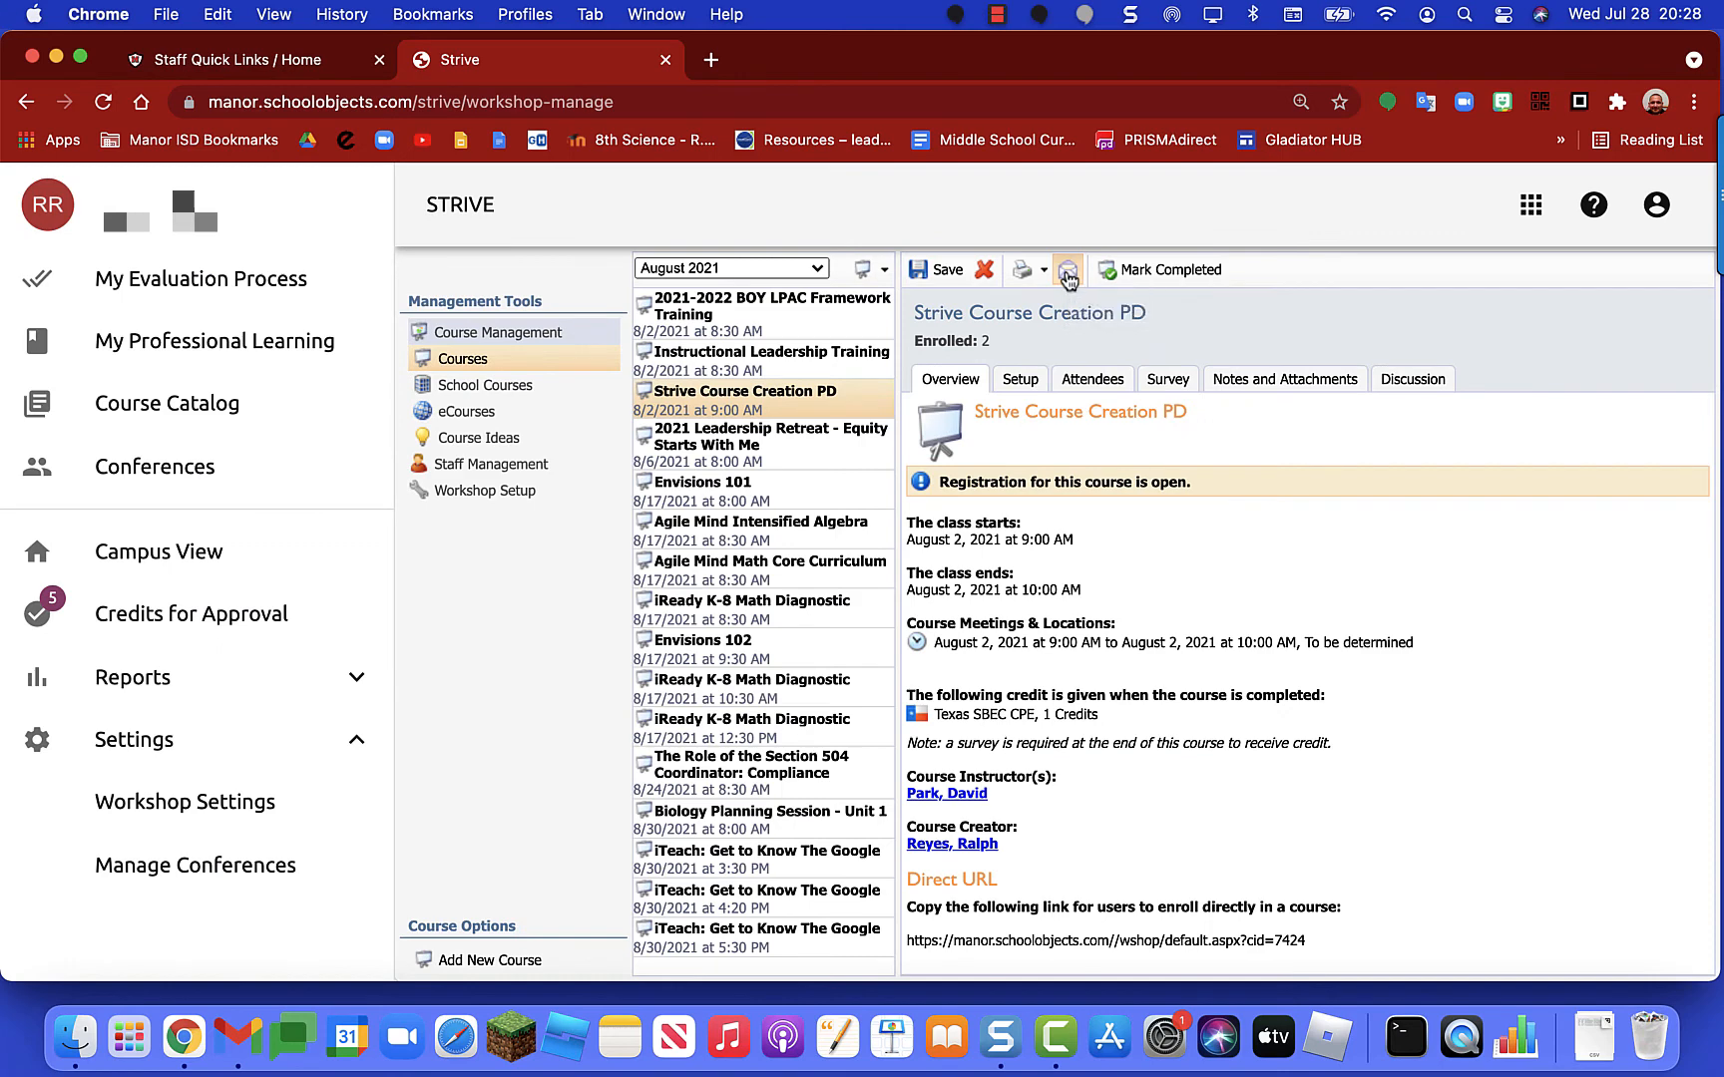
pyautogui.click(1072, 269)
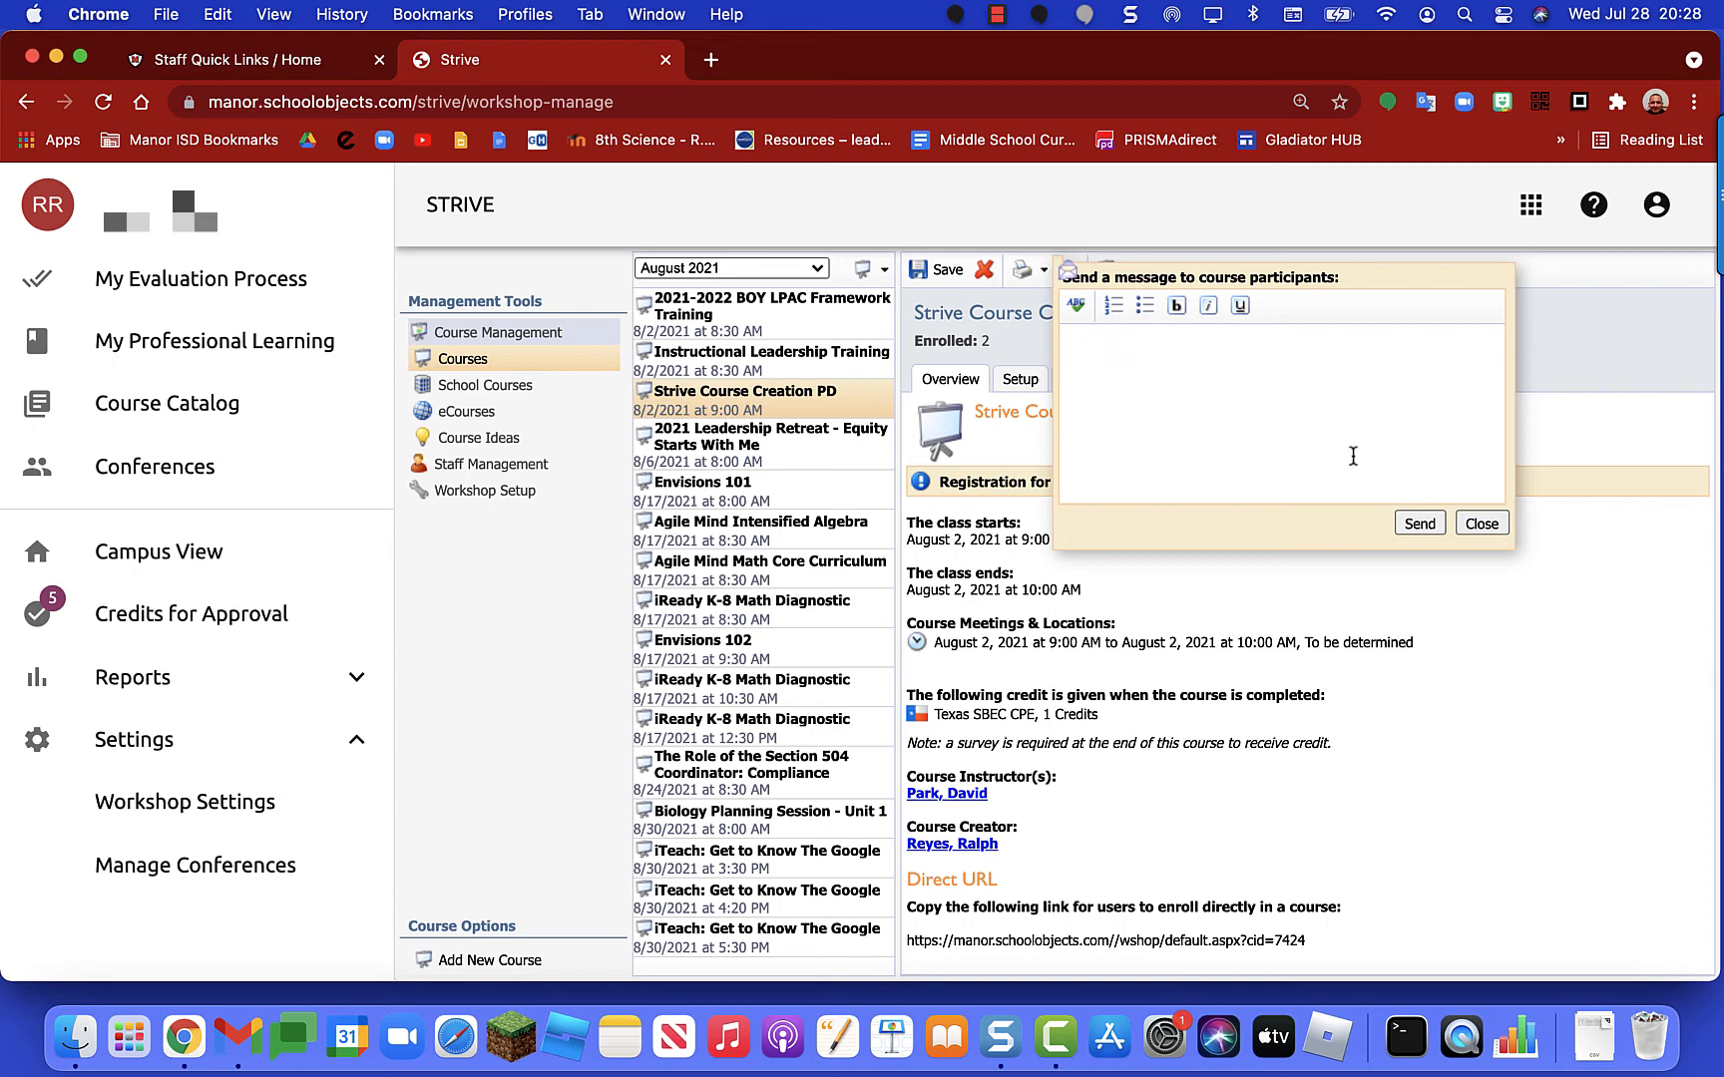
pyautogui.click(1482, 524)
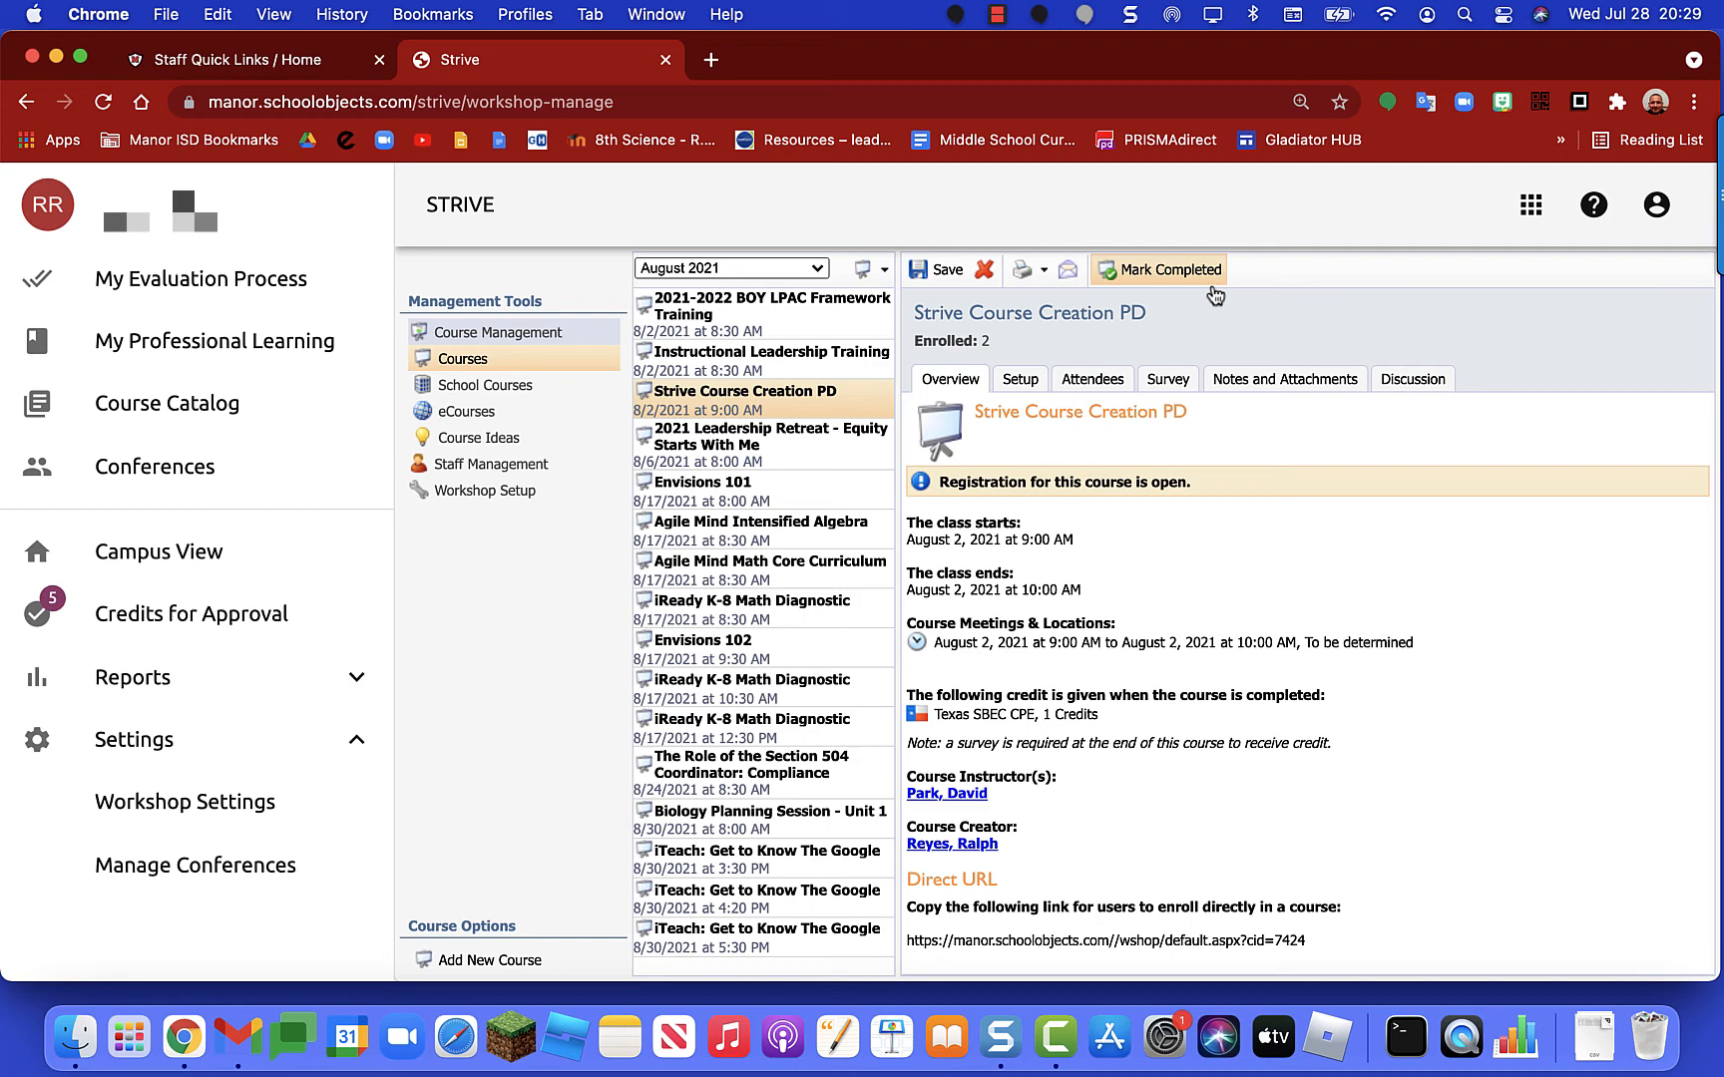
pyautogui.tripleClick(1143, 410)
pyautogui.press('super+c')
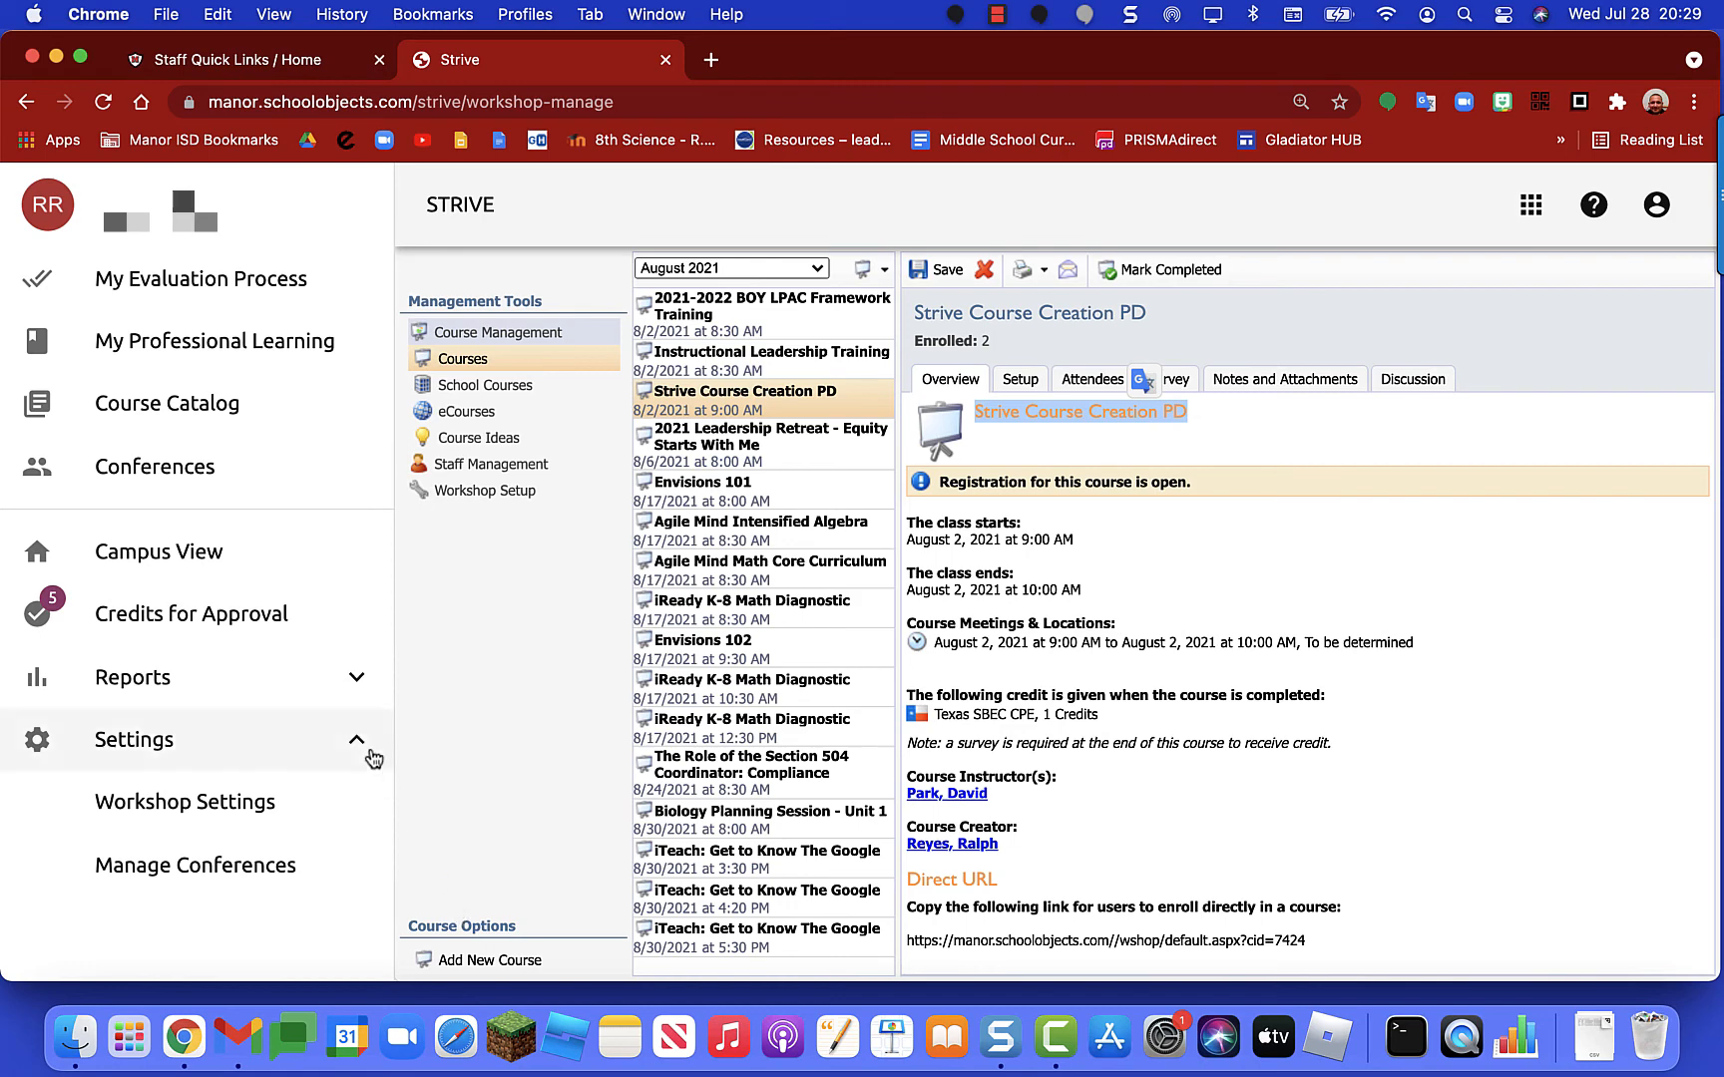
# Step: Reopen Strive, go to Workshop Settings > Course Management > Courses, and add a new course
pyautogui.click(1533, 206)
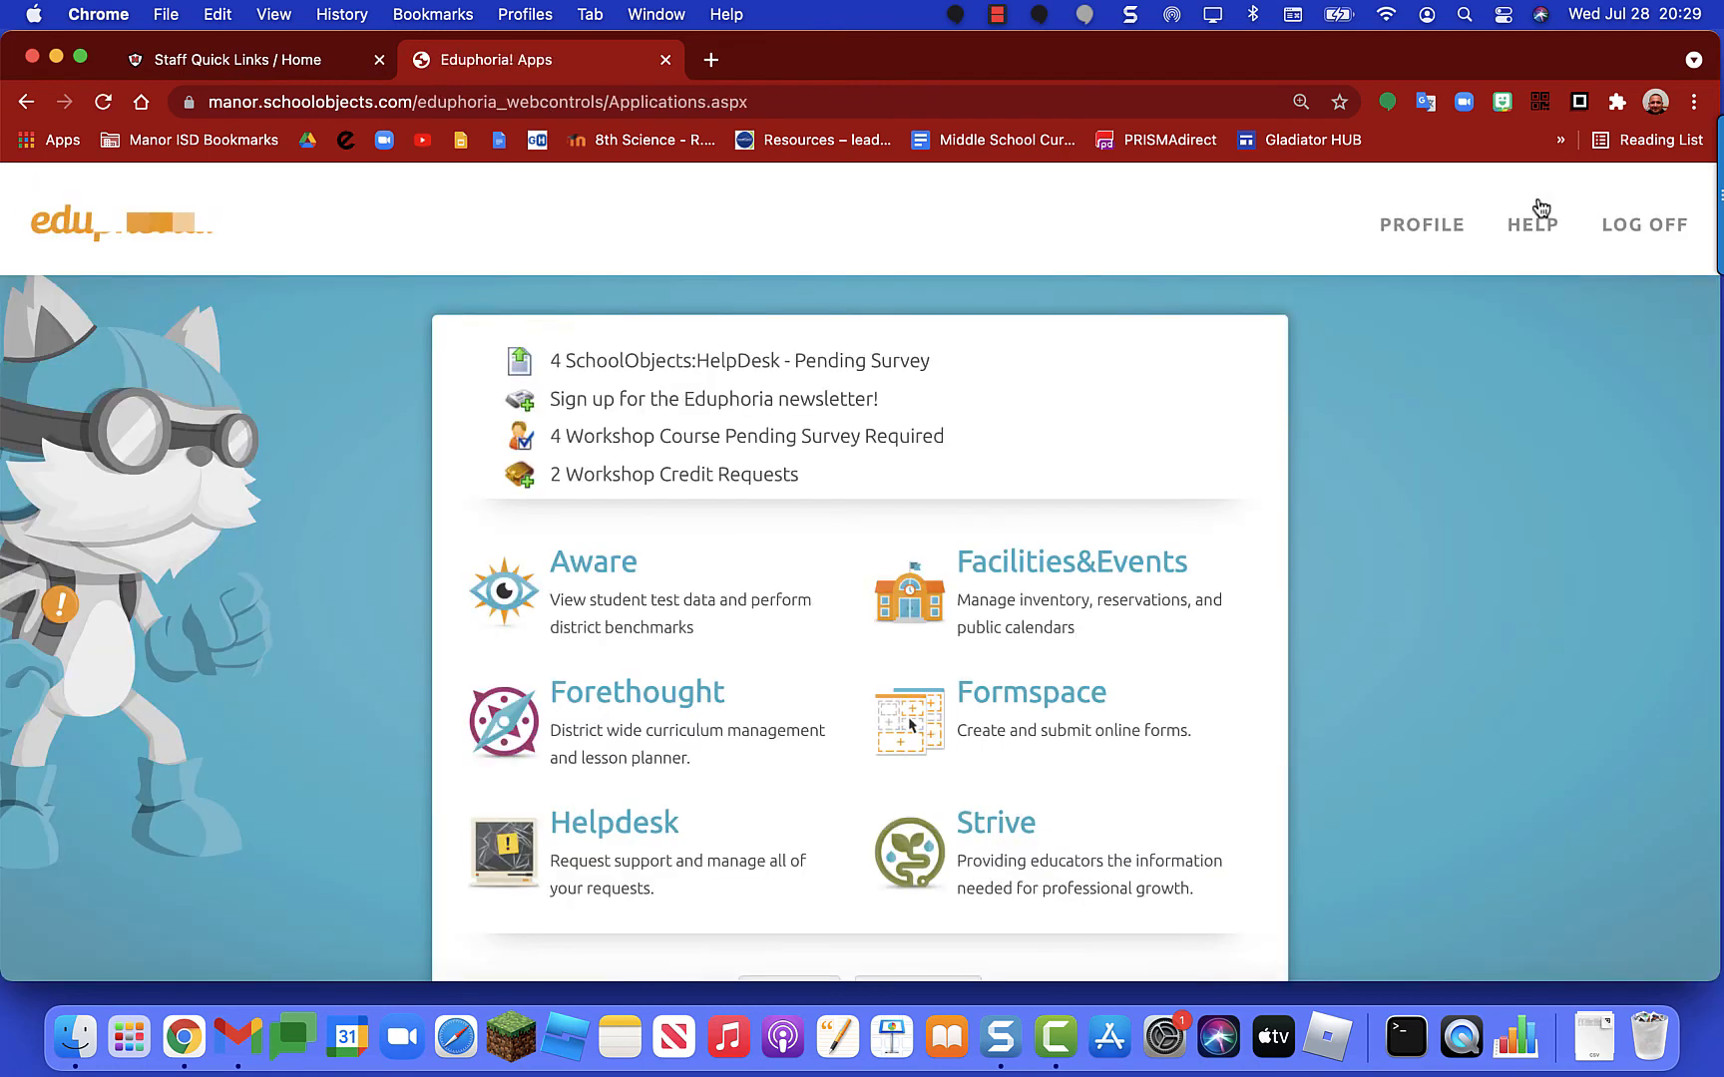
pyautogui.click(1031, 856)
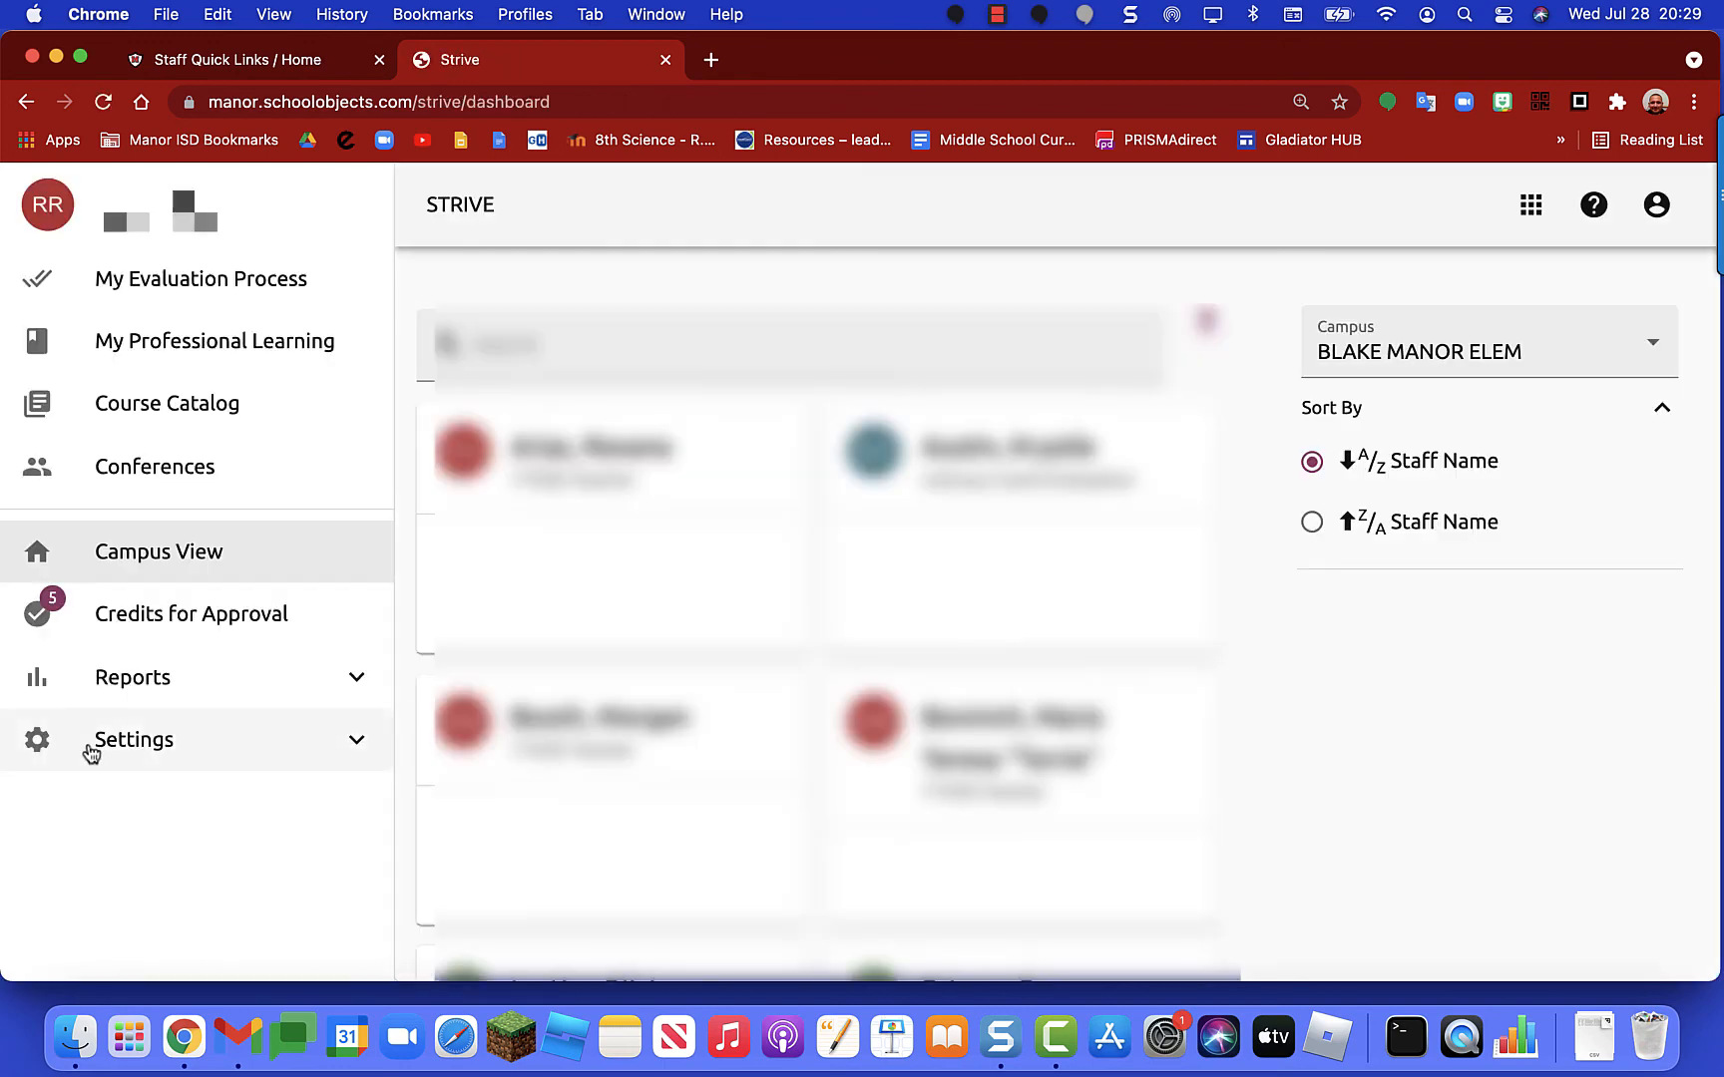
pyautogui.click(136, 748)
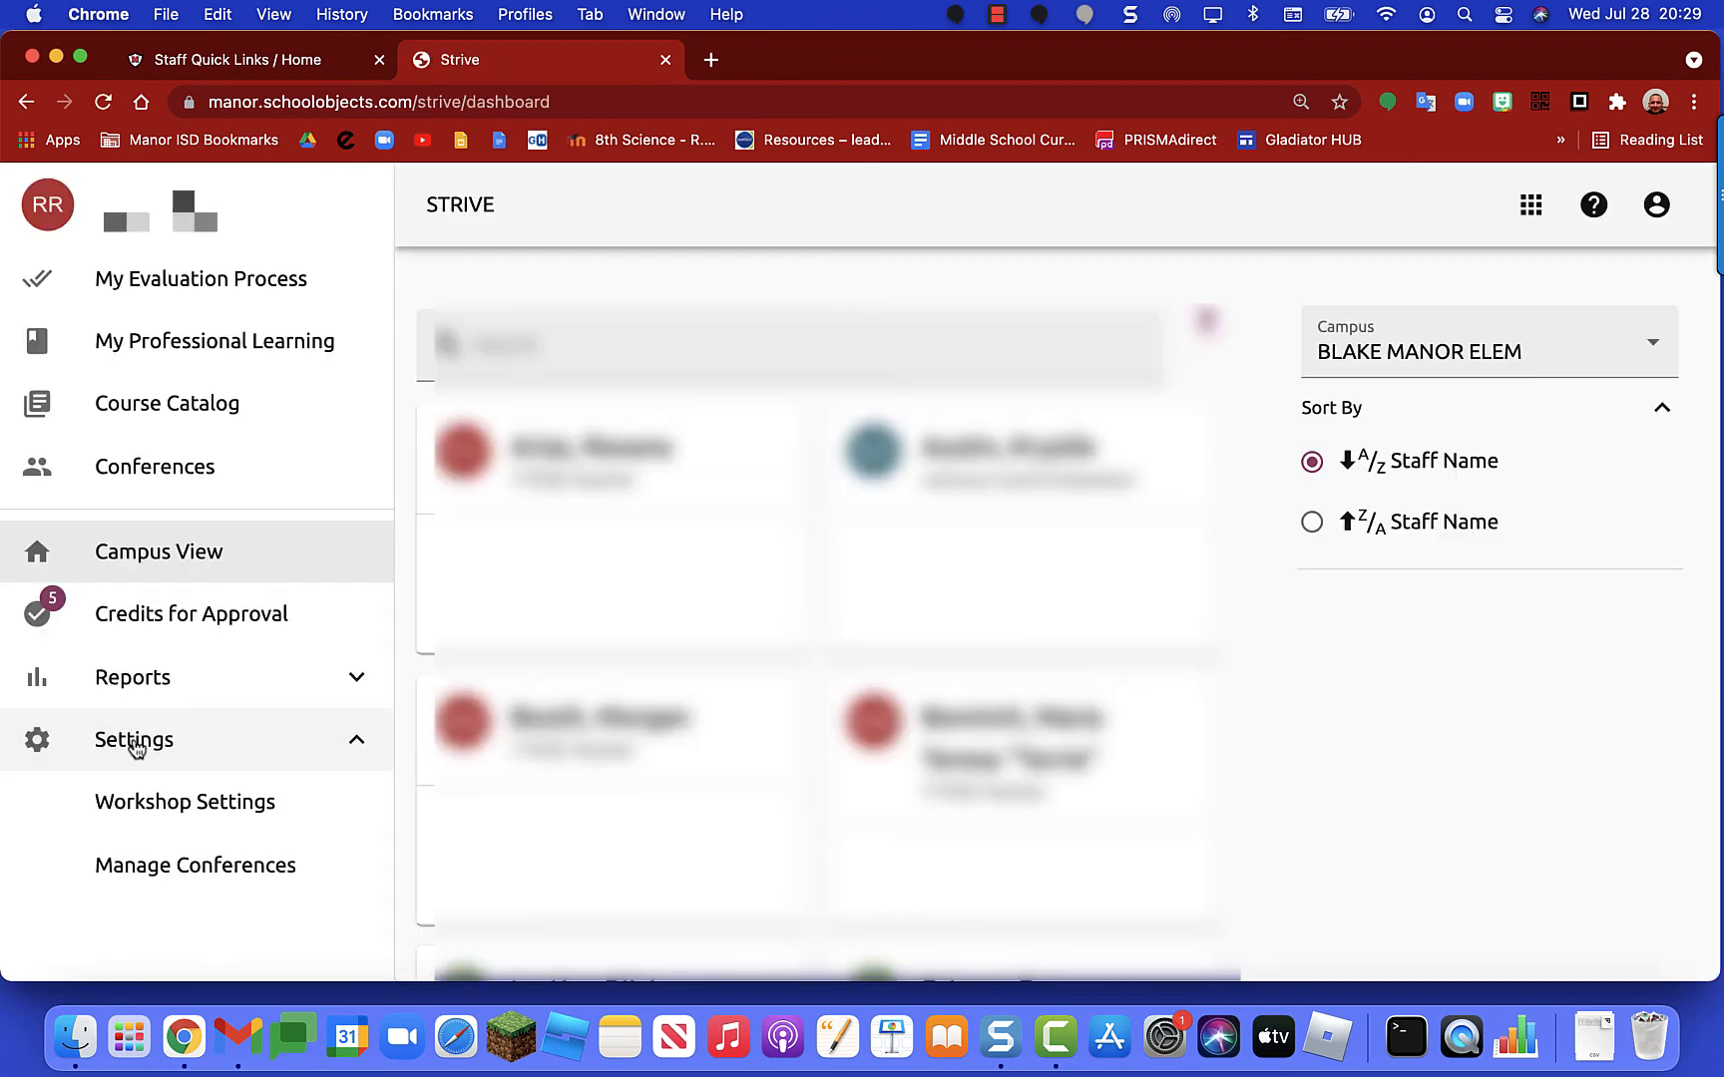
pyautogui.click(152, 813)
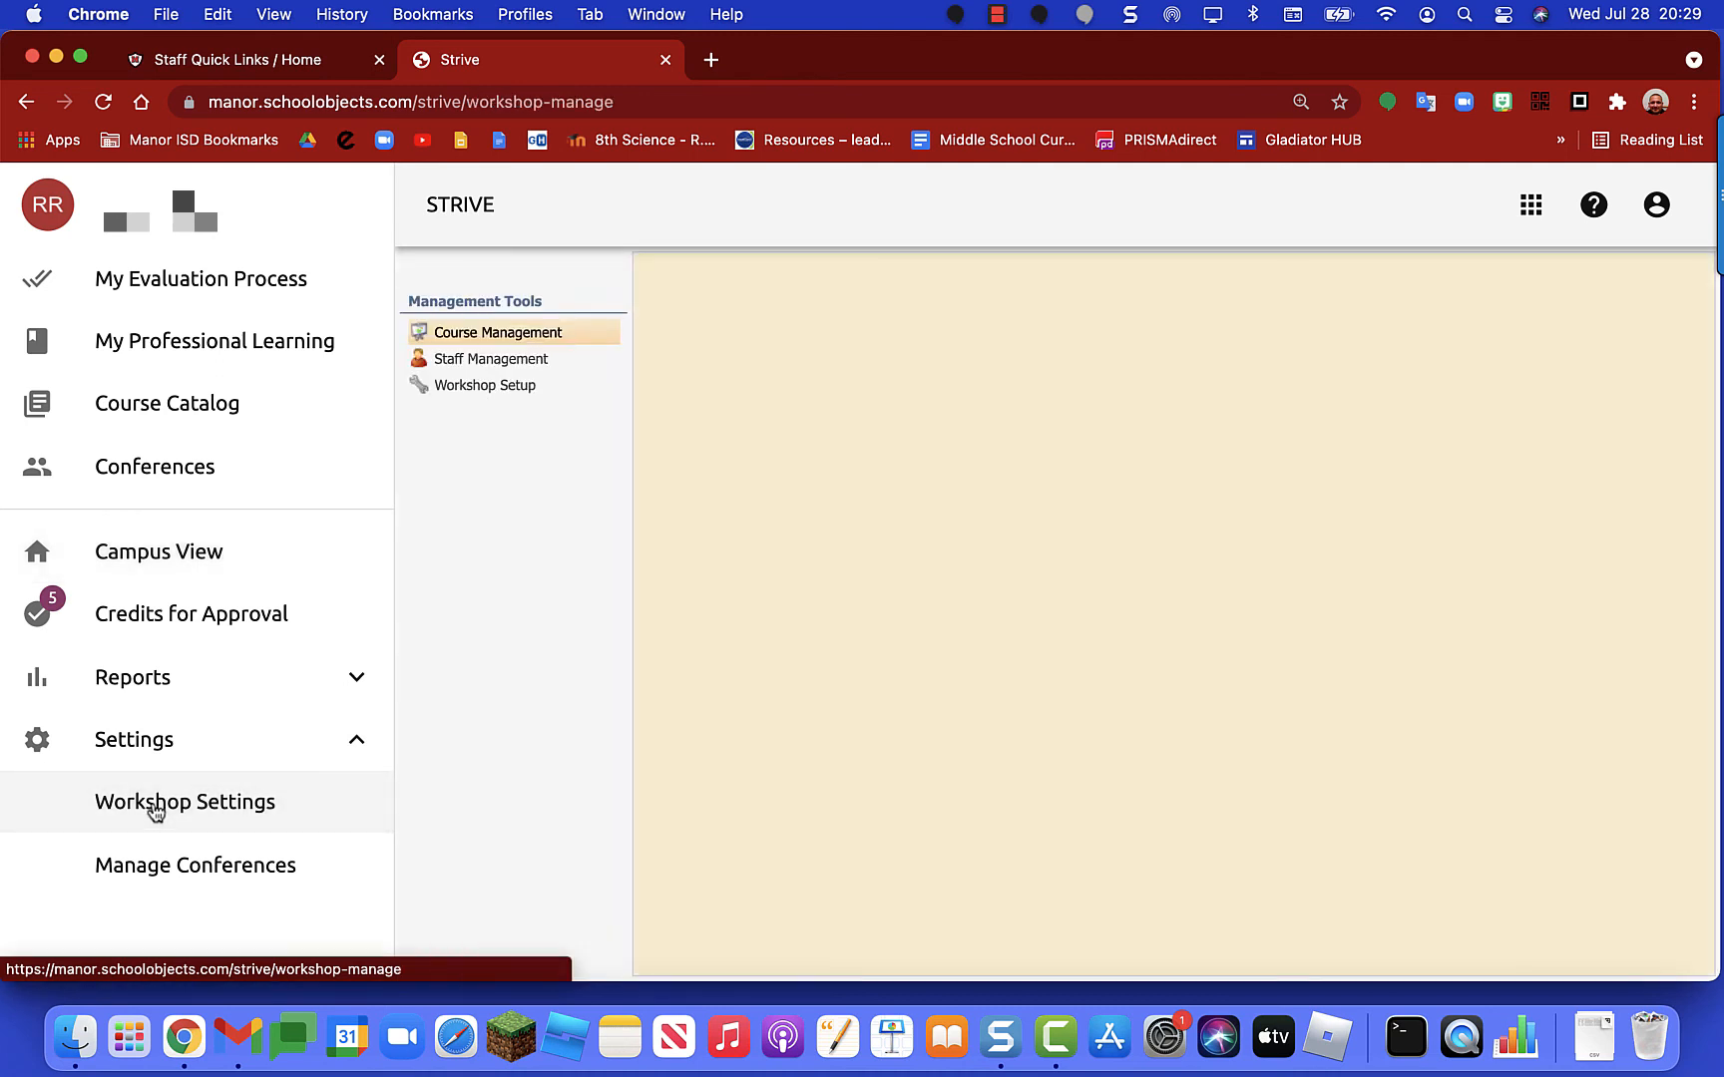
pyautogui.click(488, 335)
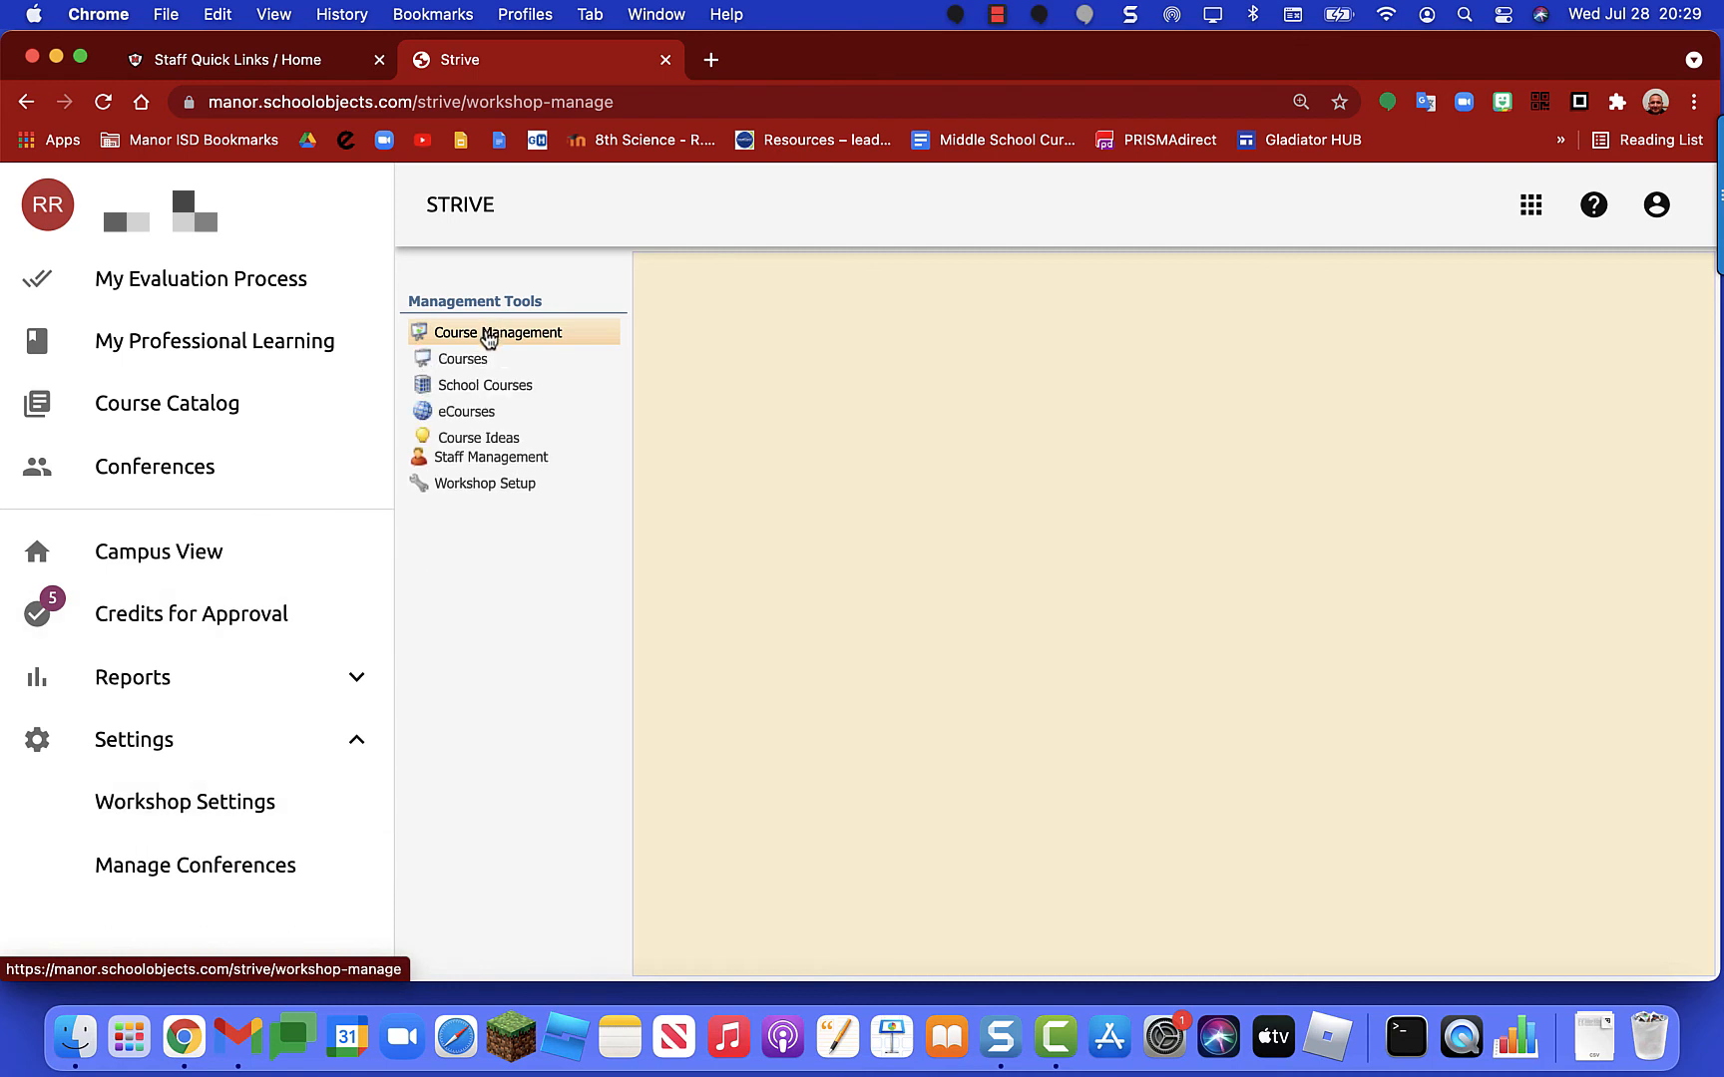
pyautogui.click(467, 363)
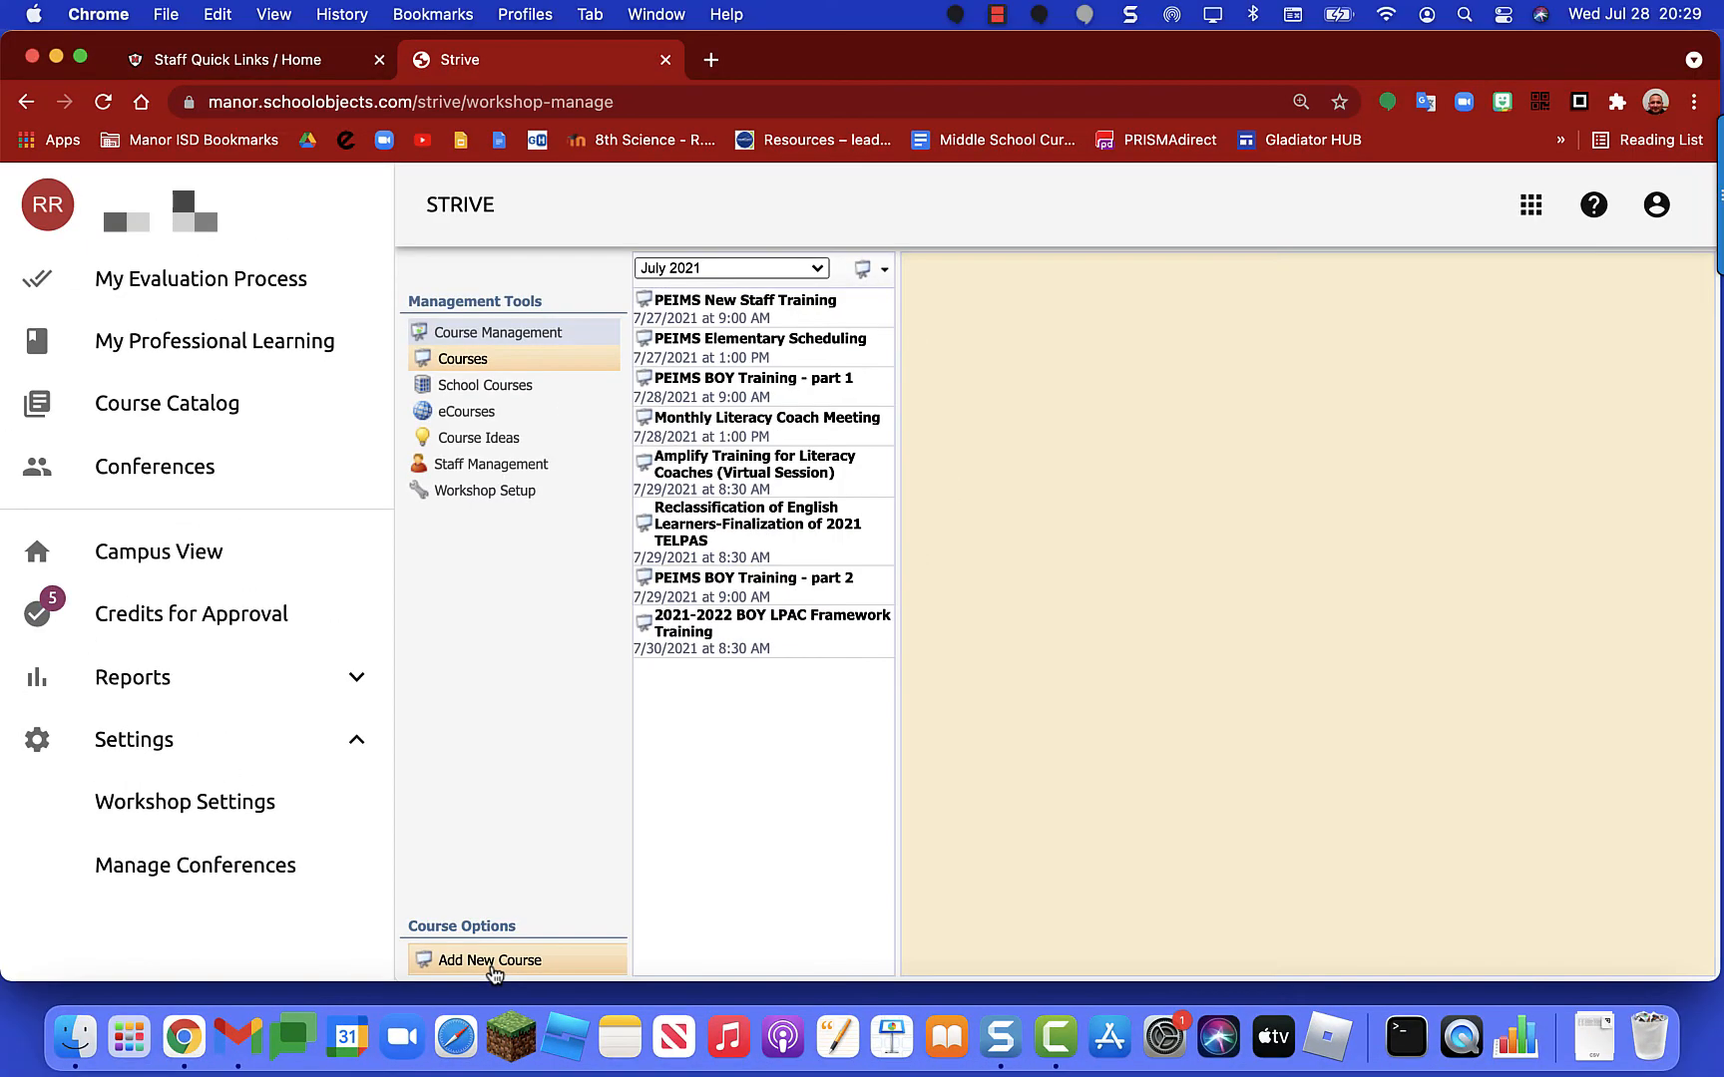
pyautogui.click(476, 970)
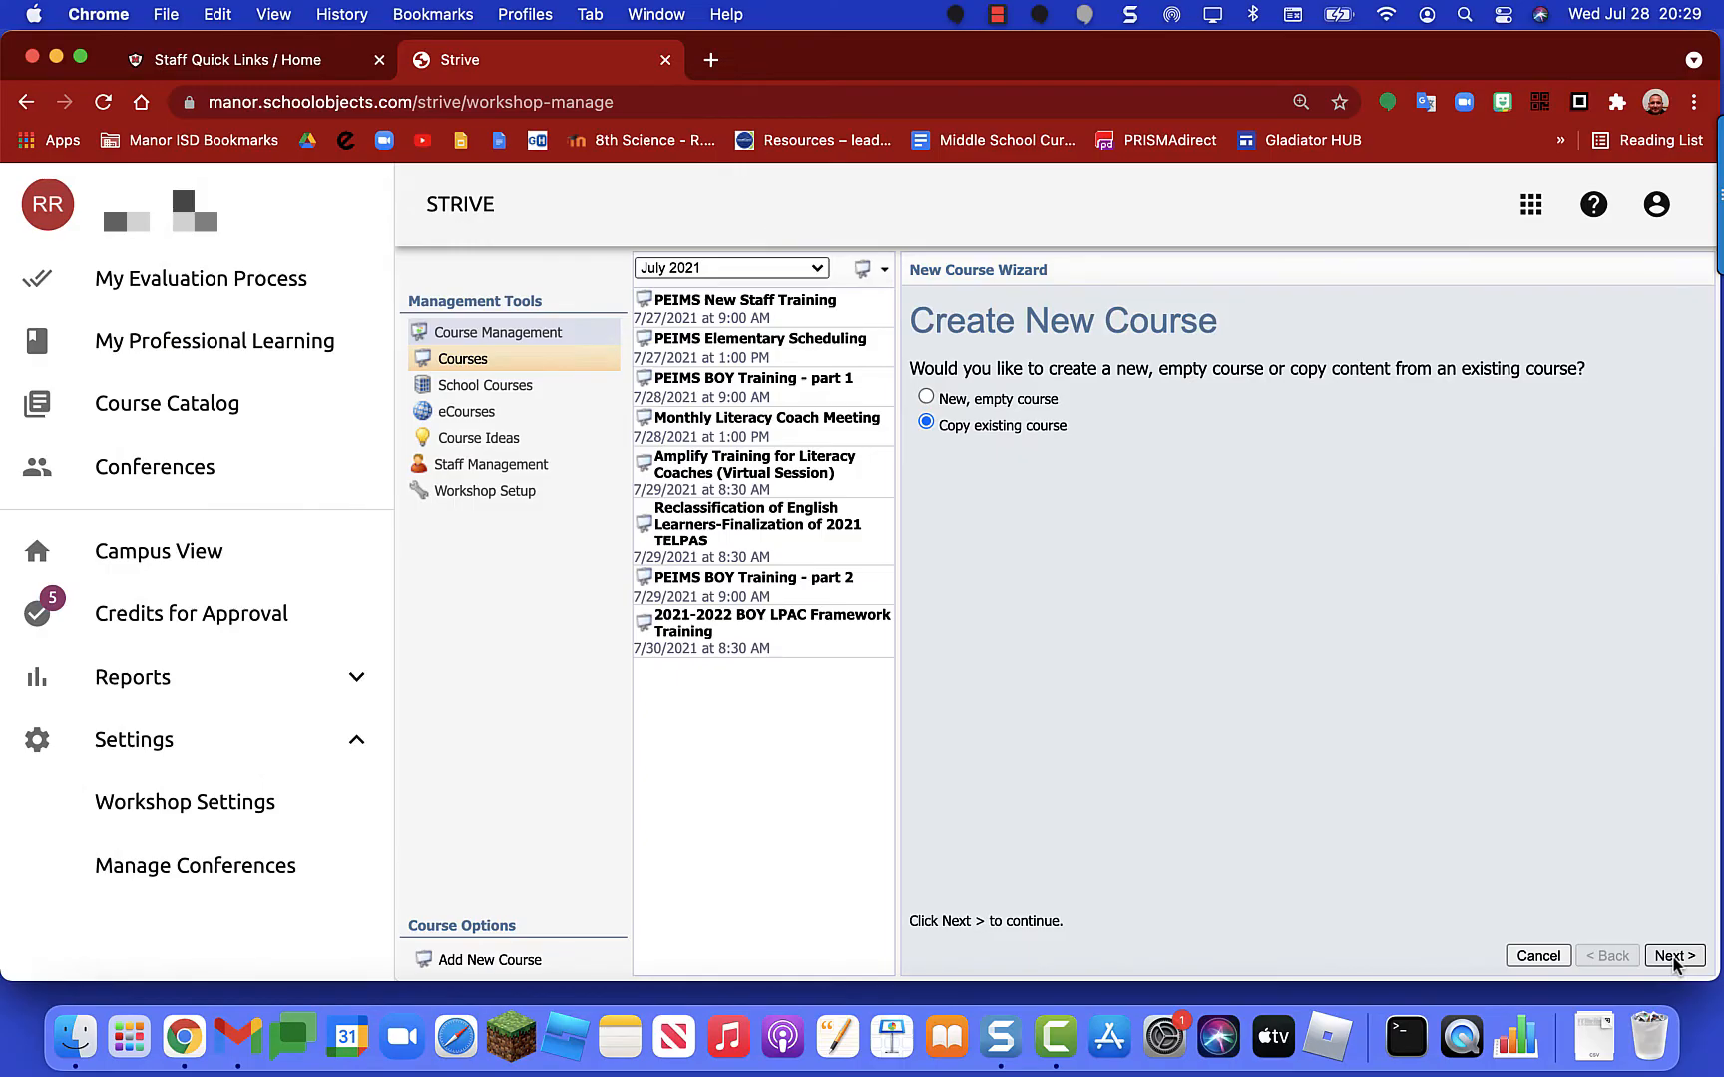
# Step: Search for and select the 8/2/2021 Strive Course Creation PD as the course to copy
pyautogui.click(1674, 958)
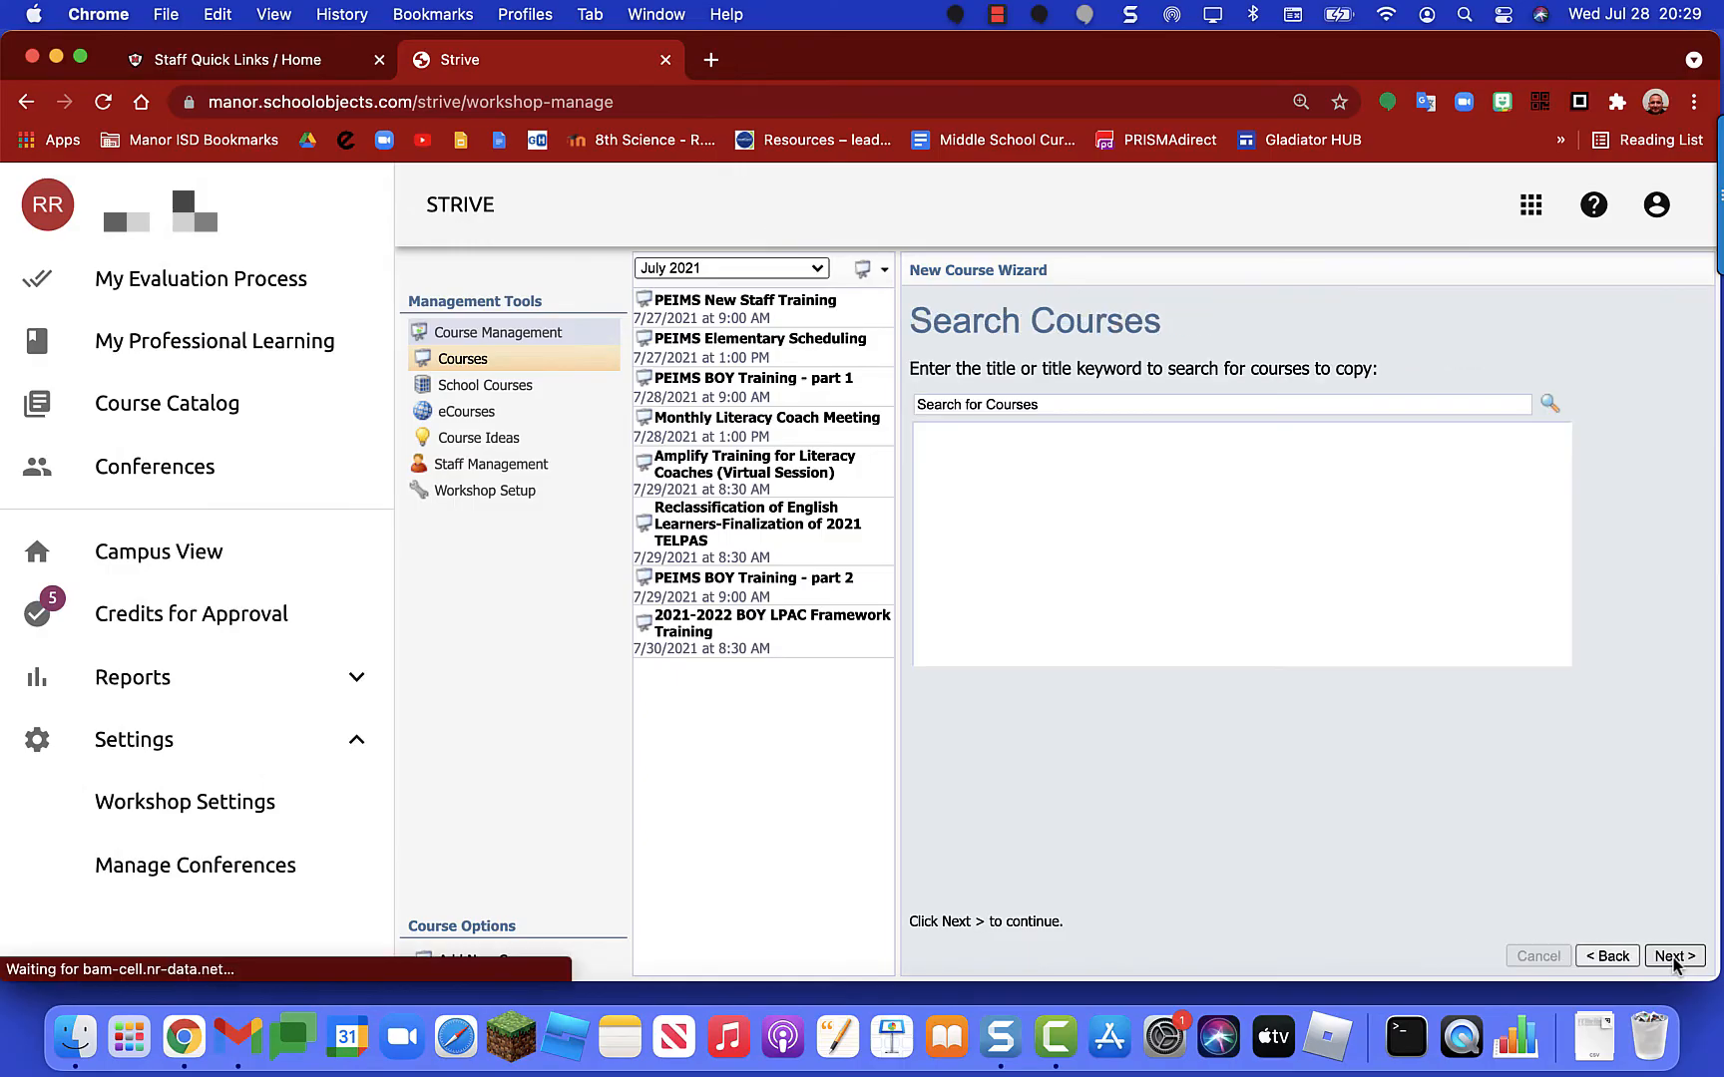
pyautogui.click(1020, 407)
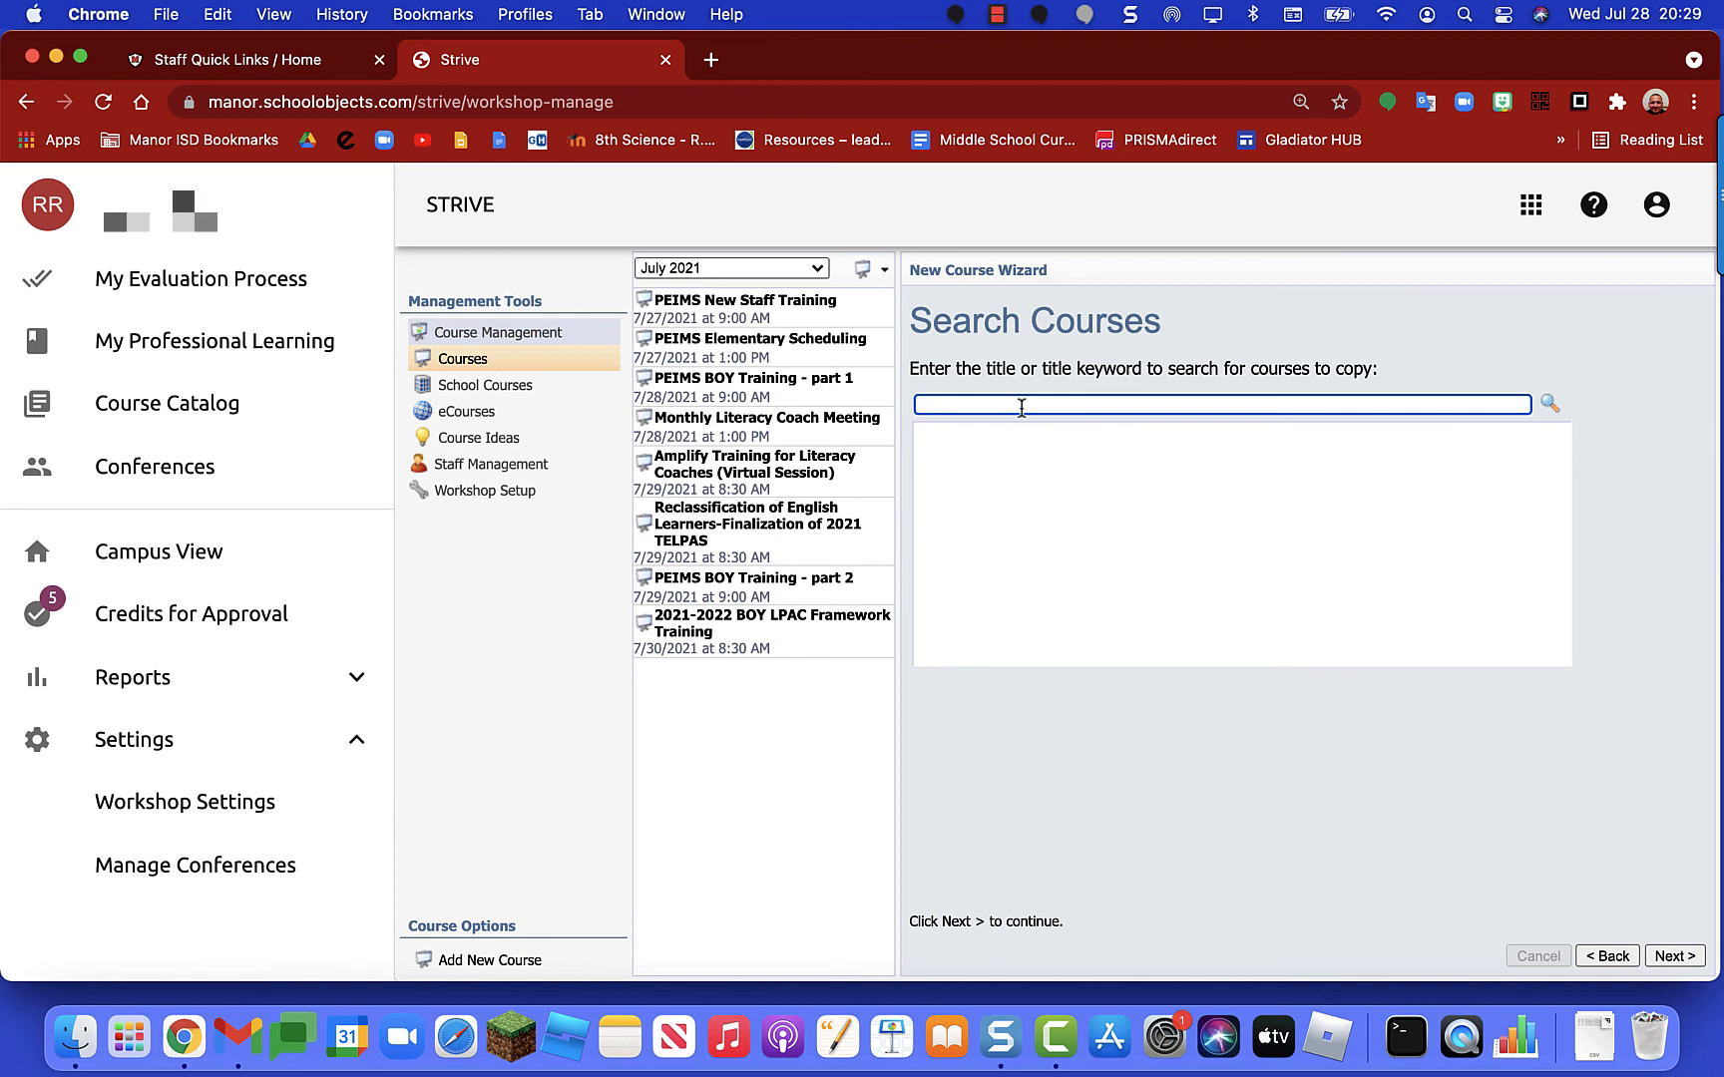
pyautogui.press('super+v')
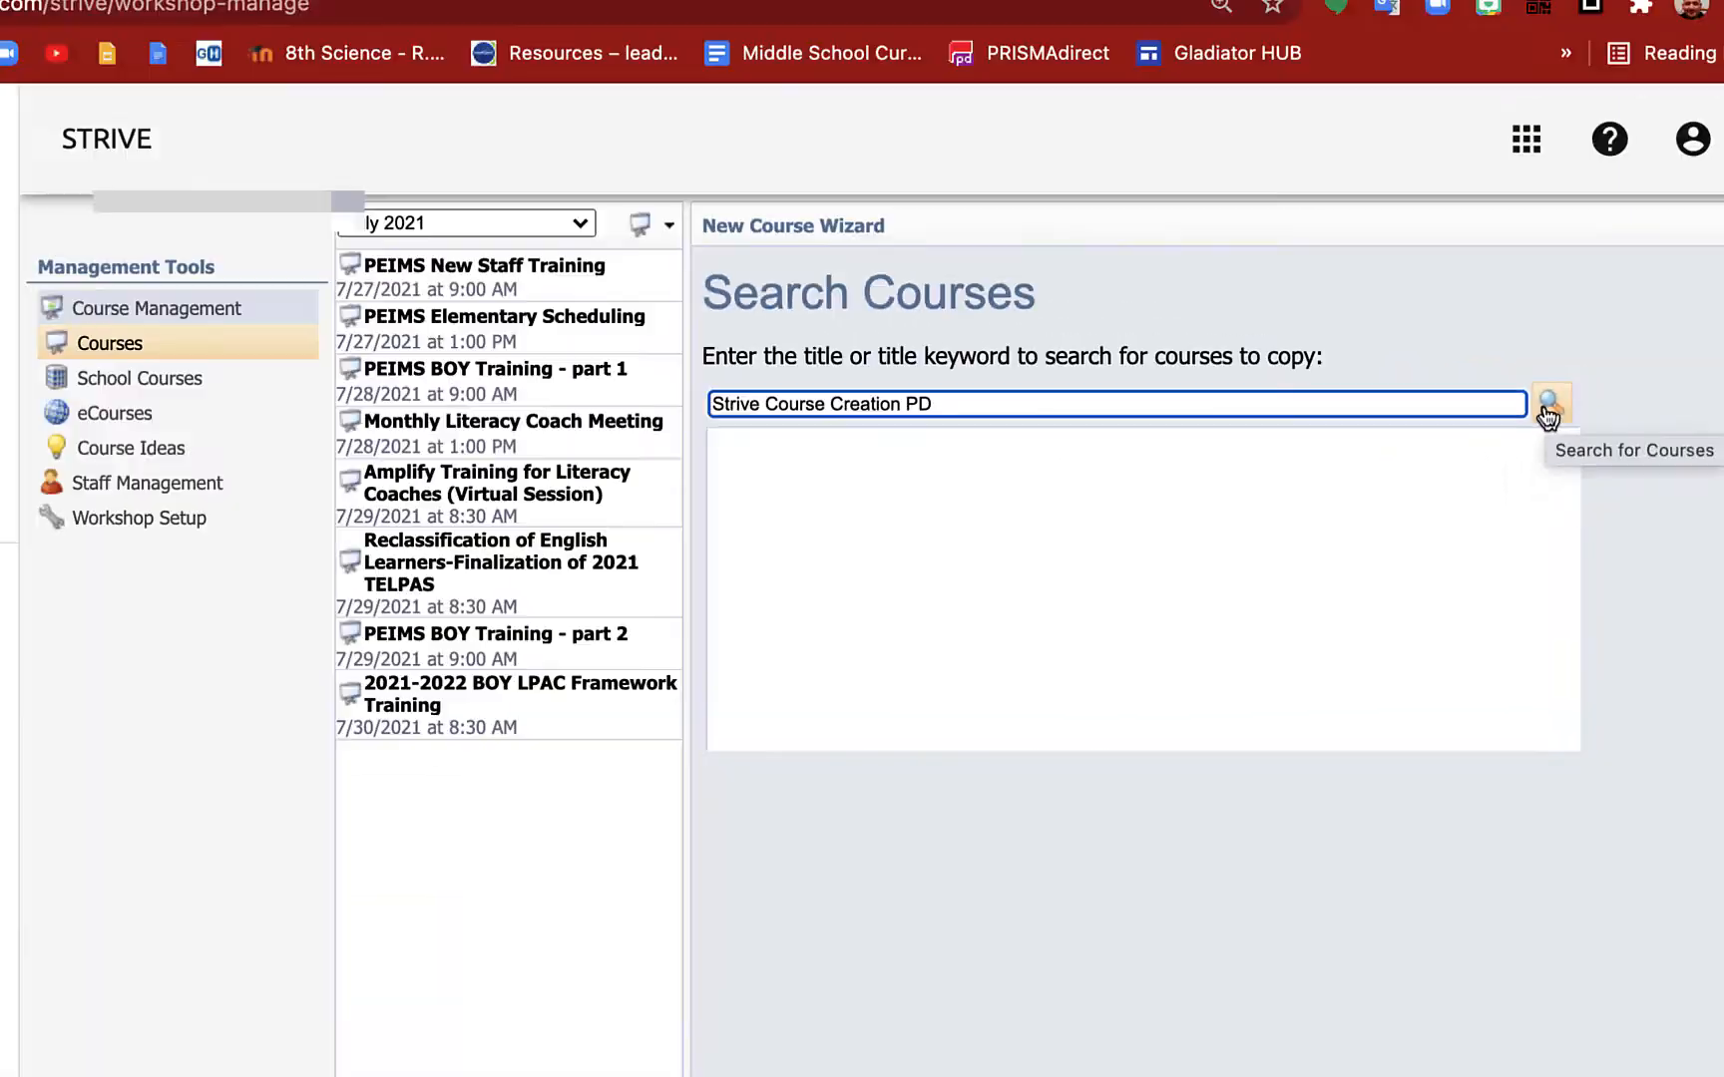
pyautogui.click(1547, 409)
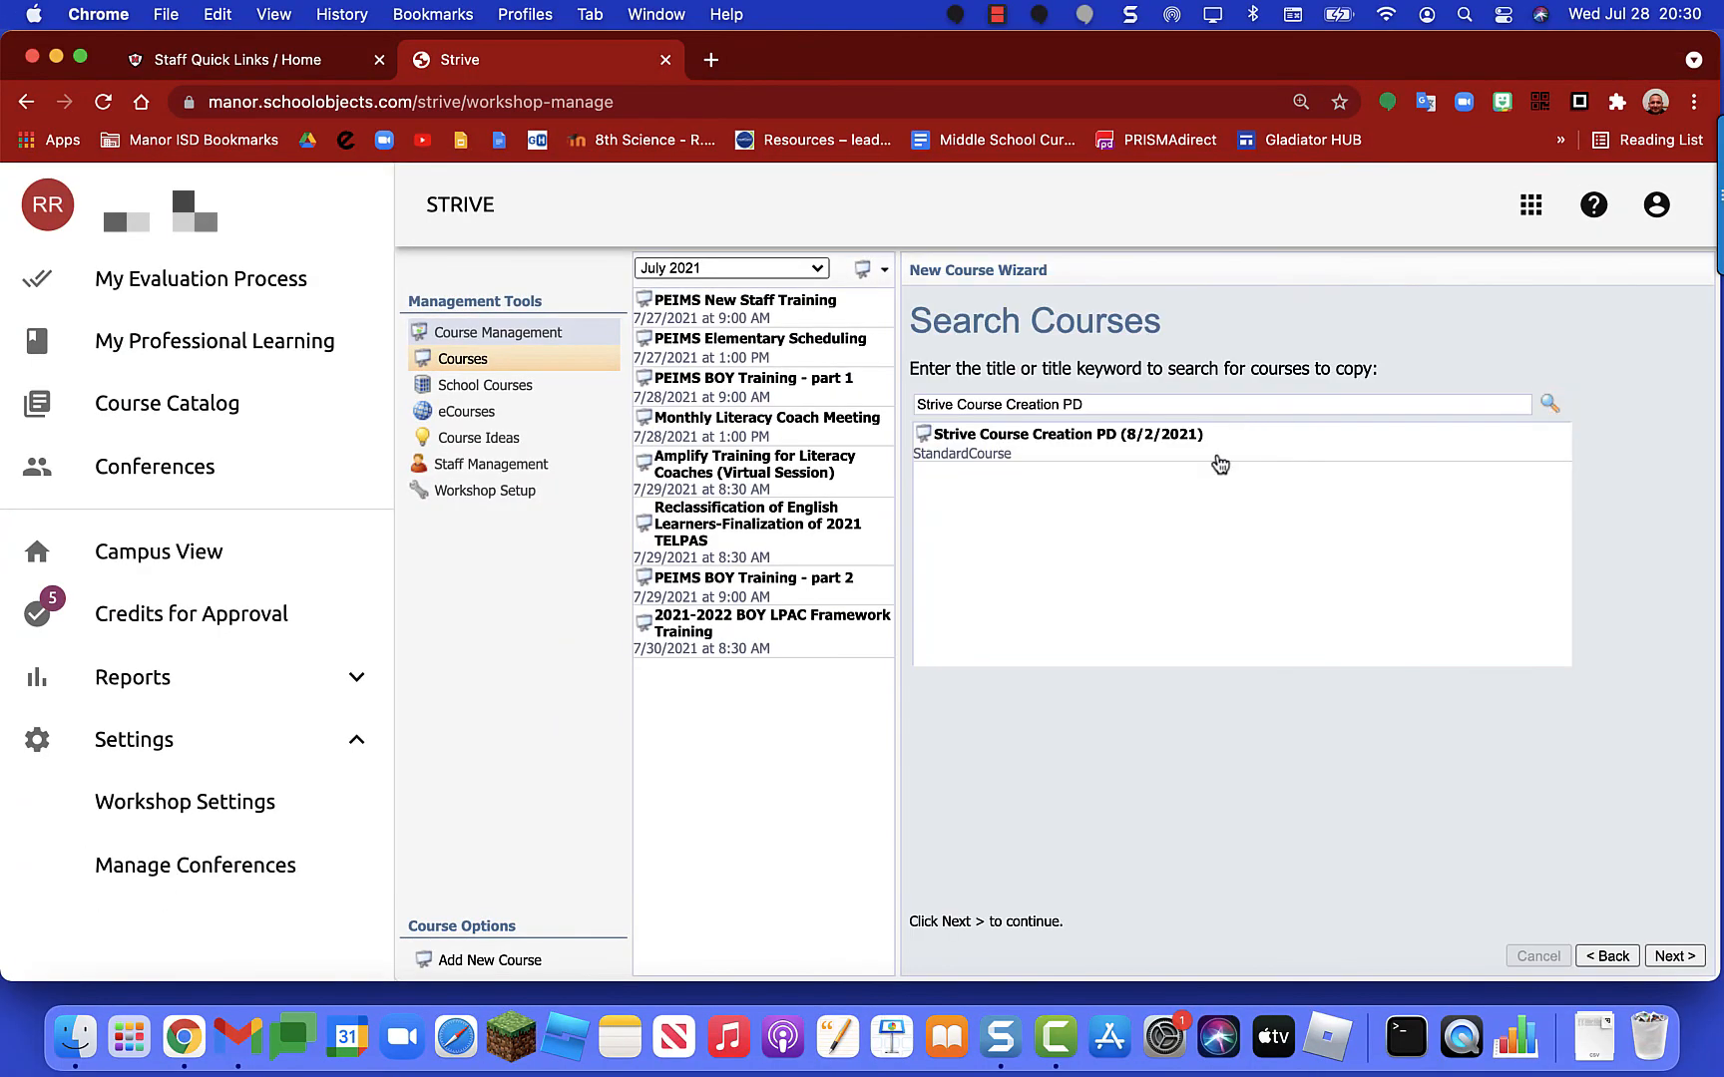
pyautogui.click(1225, 450)
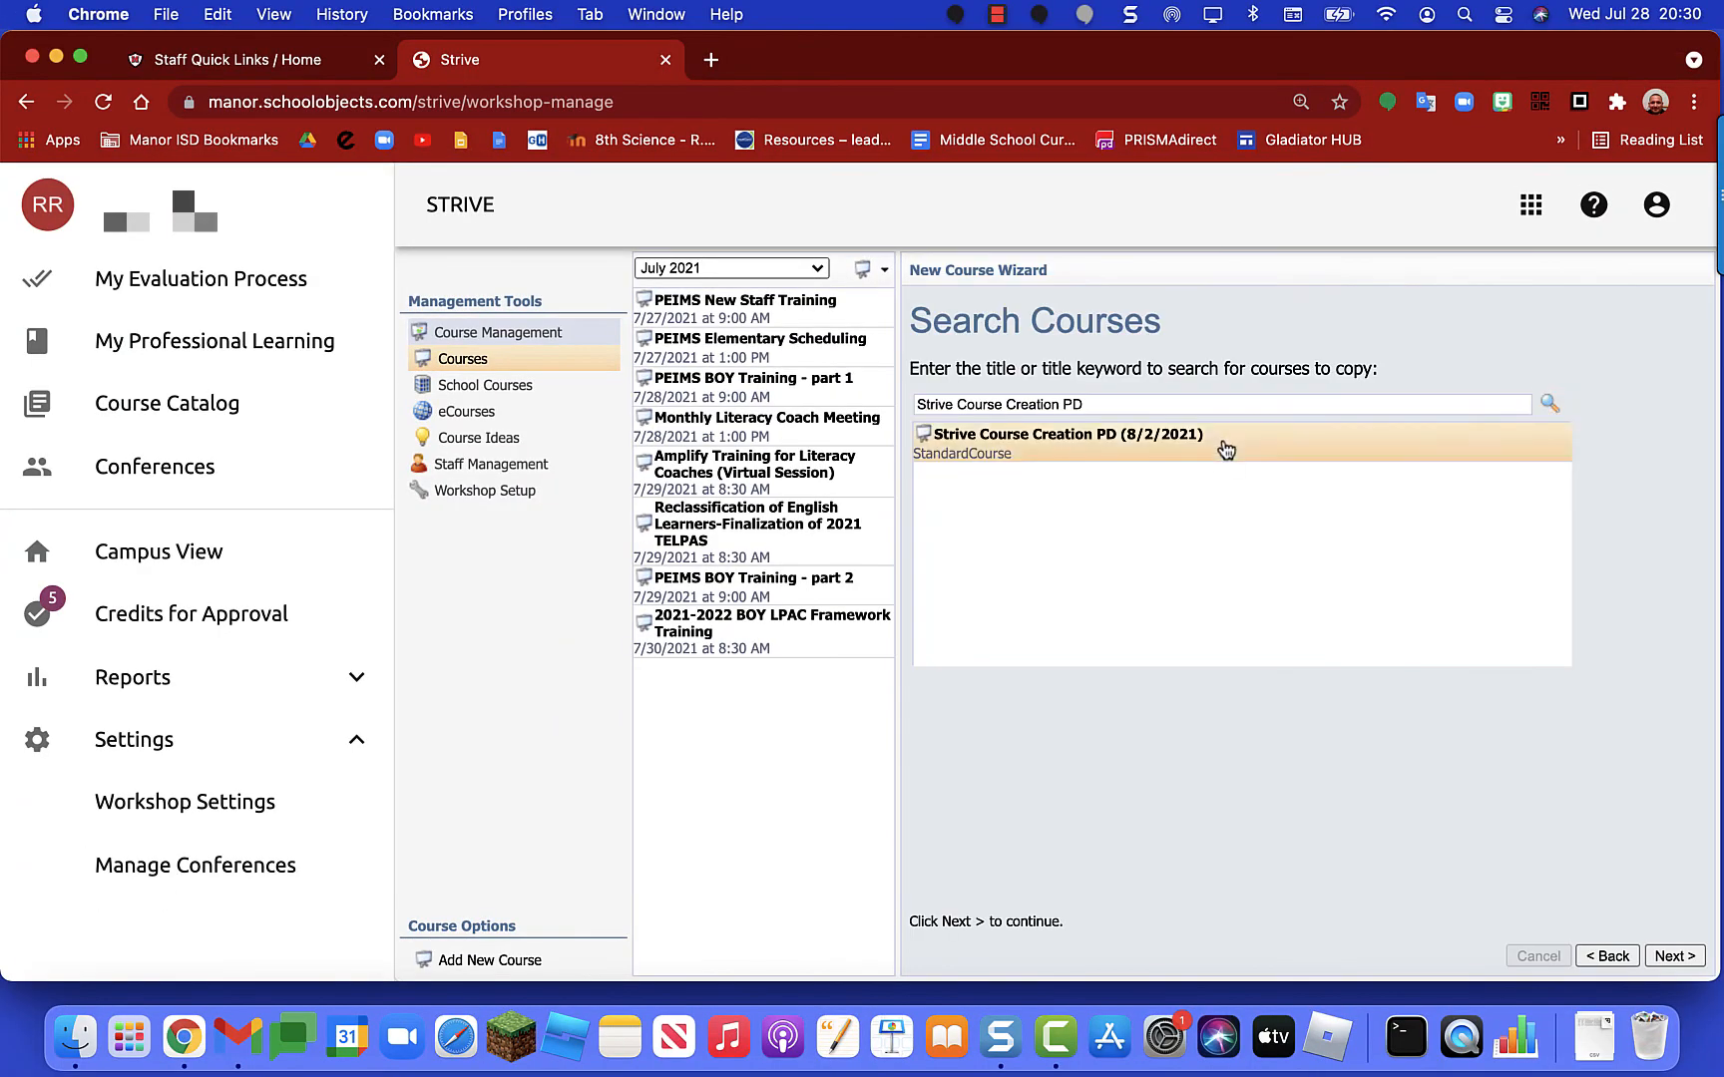
pyautogui.click(1673, 957)
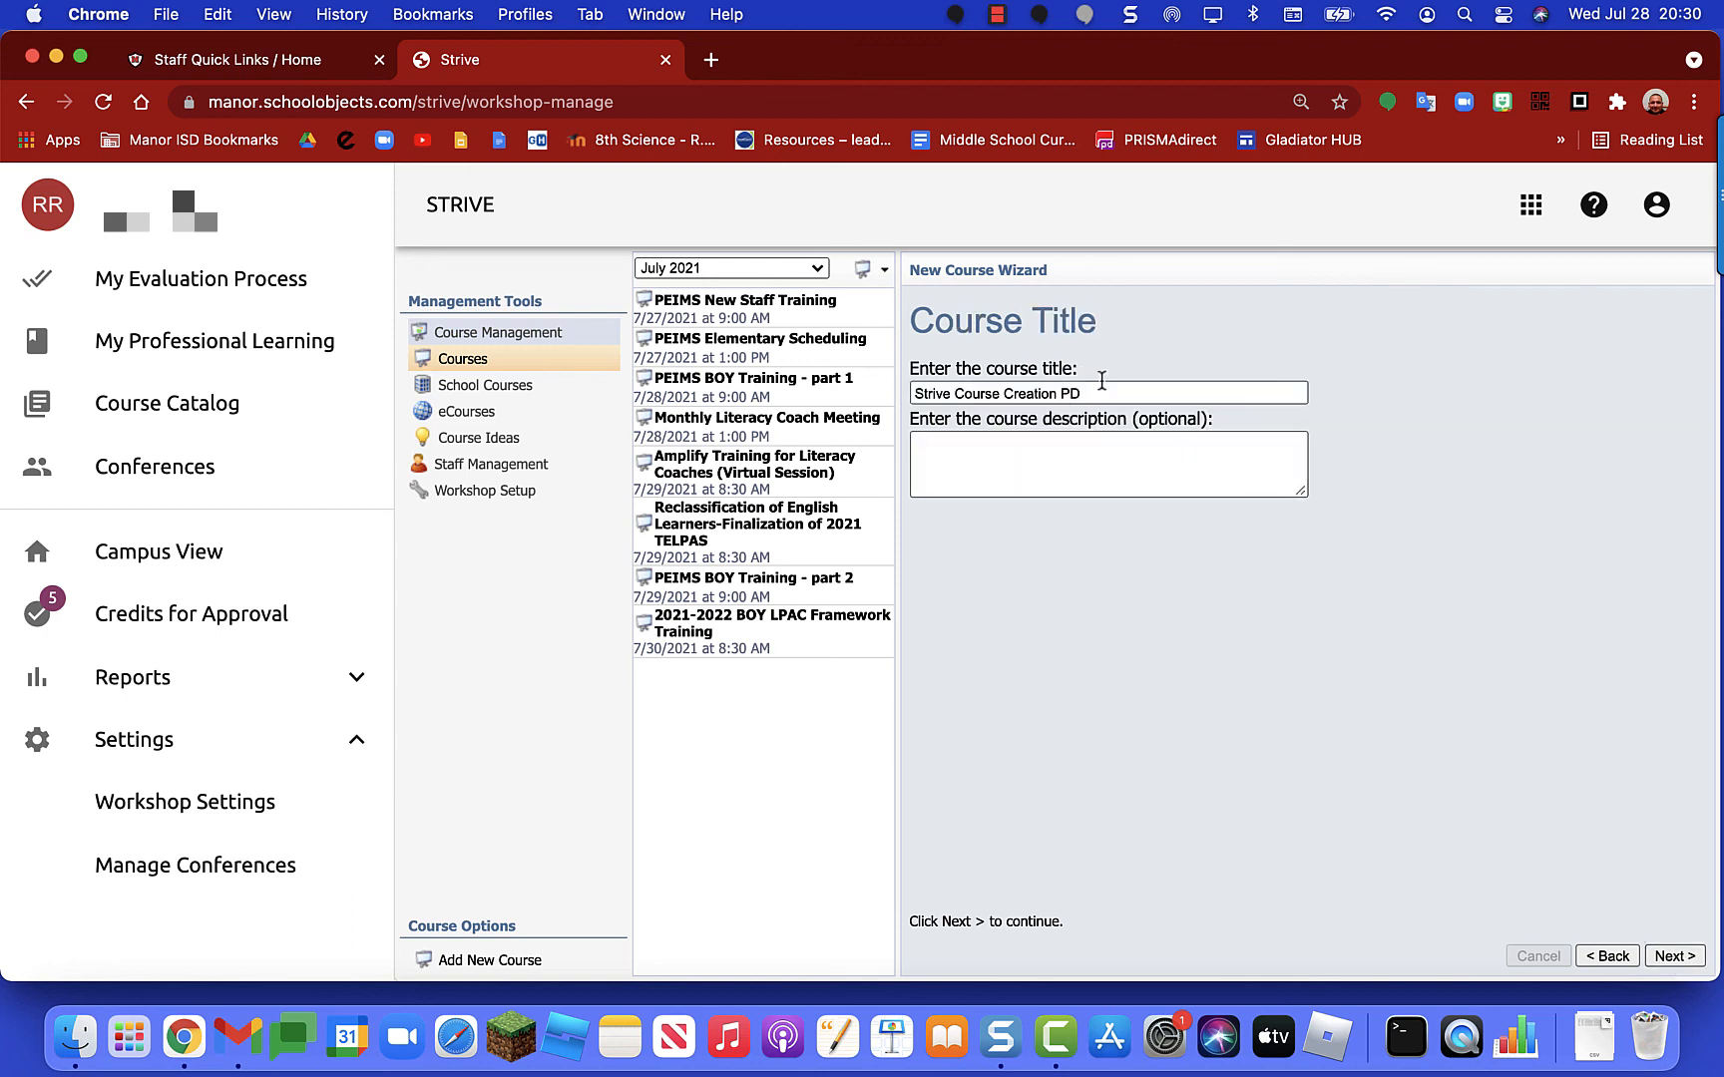
# Step: Keep the title, set the start date to 7/30/2021 (8:00–11:00 AM), and finish the wizard
pyautogui.click(1674, 956)
pyautogui.click(1085, 458)
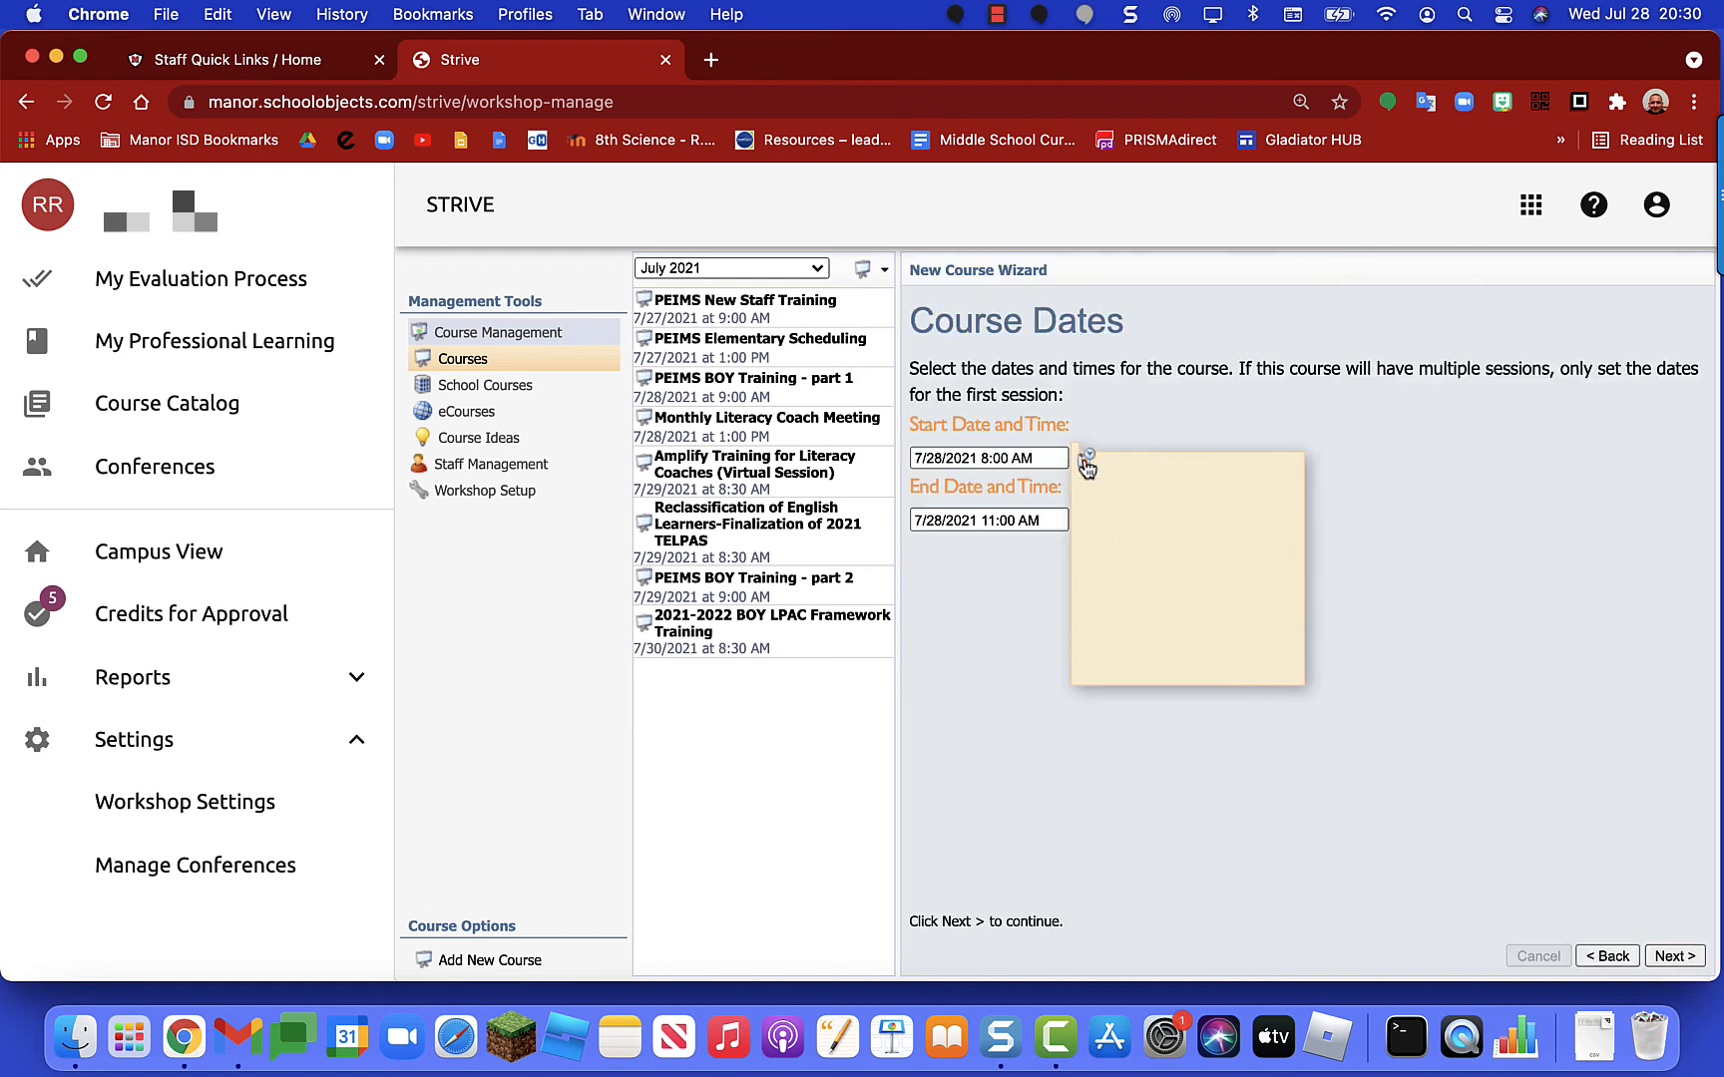
pyautogui.click(1216, 593)
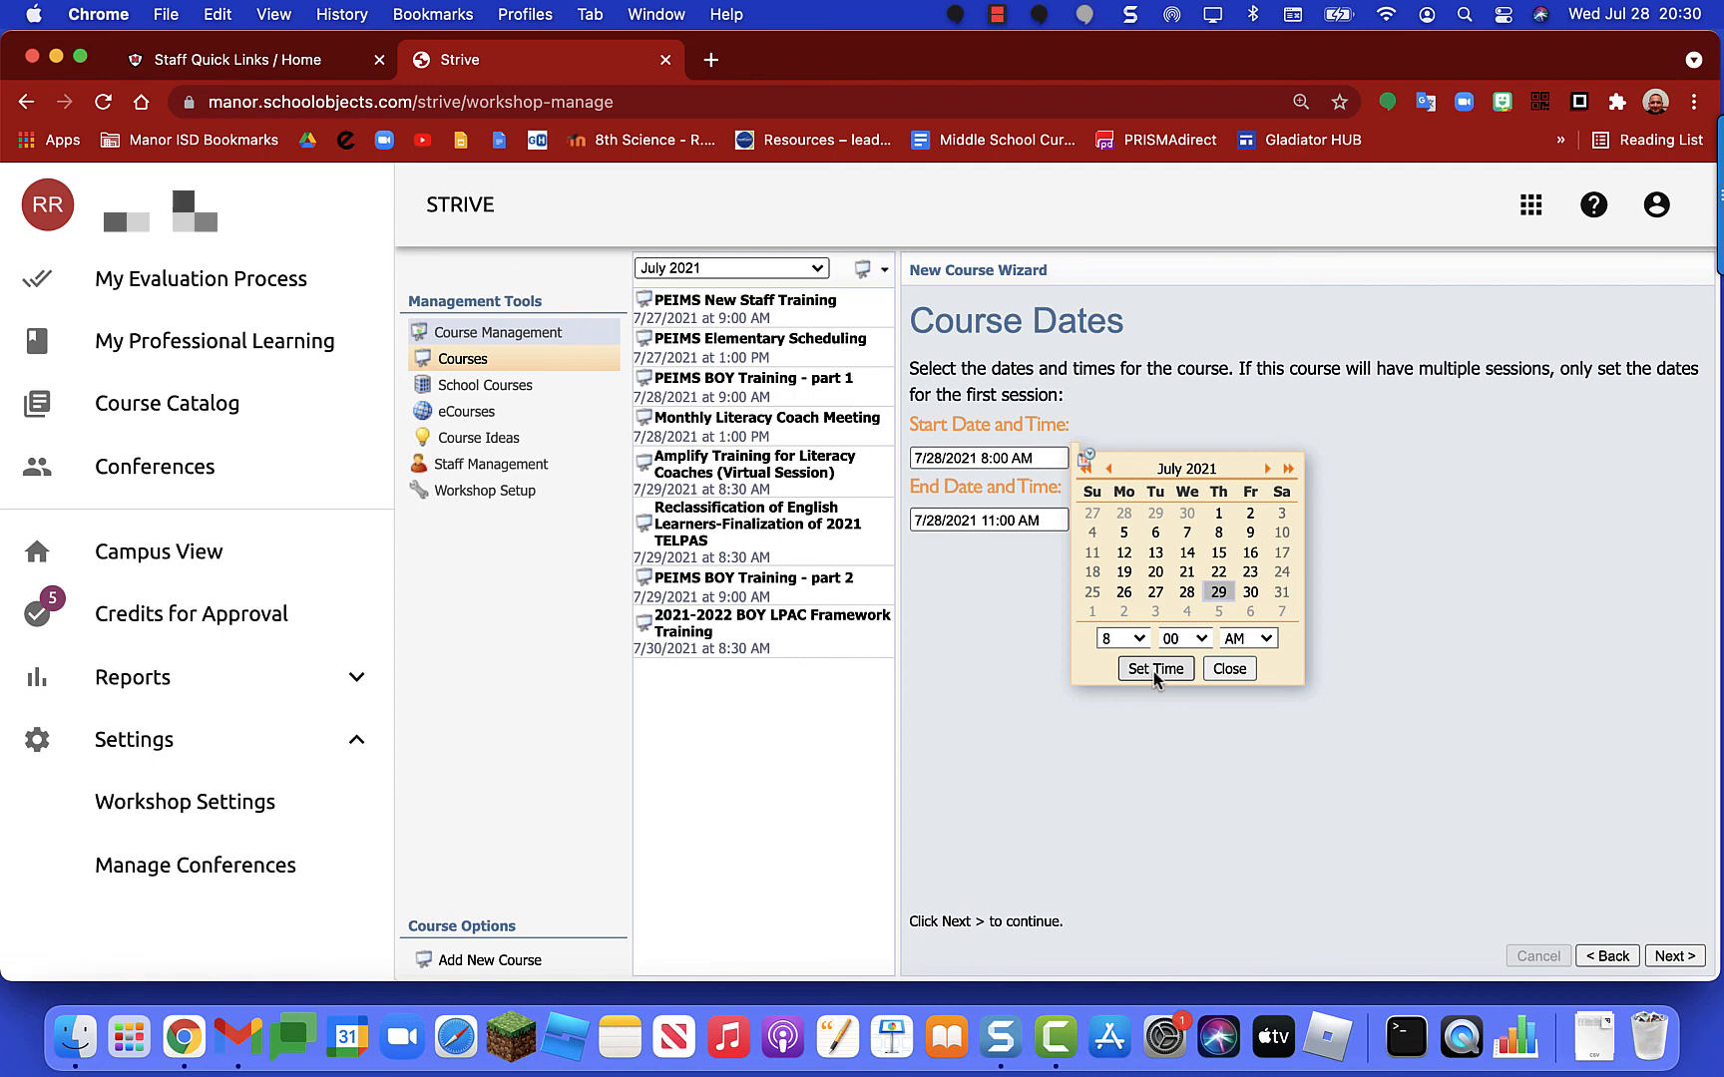
pyautogui.click(1250, 595)
pyautogui.click(1171, 668)
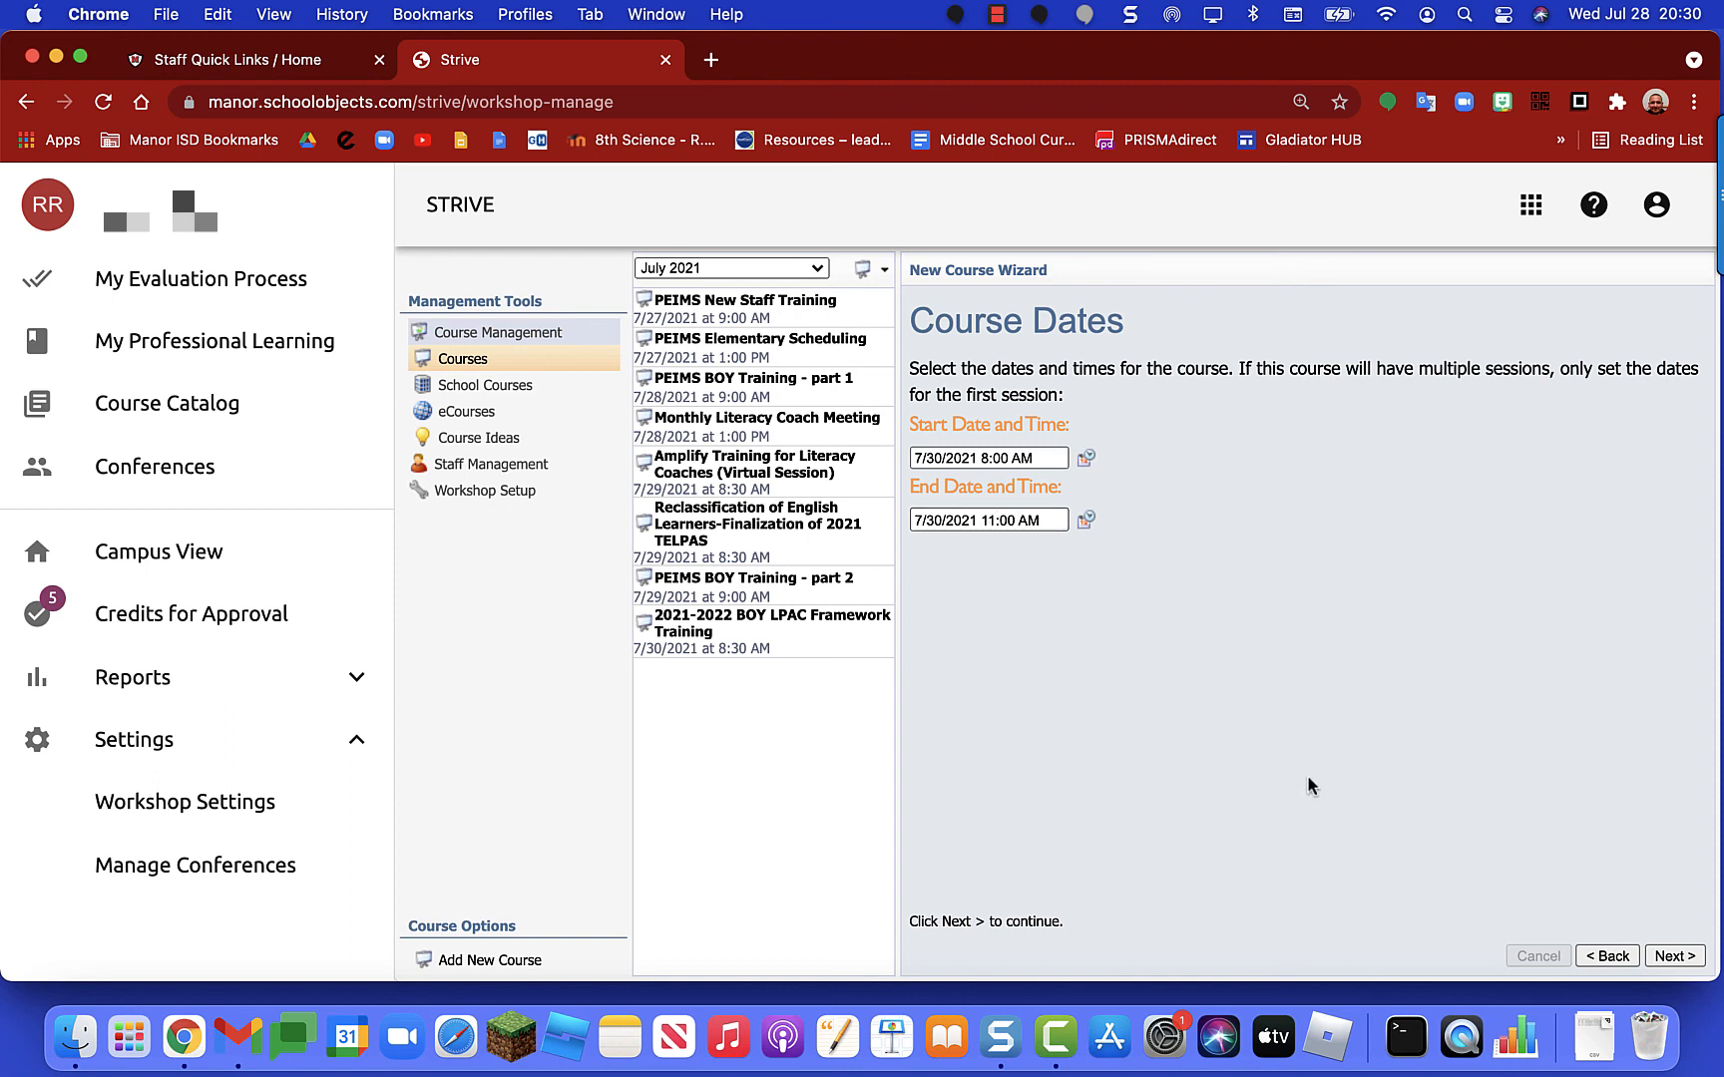
pyautogui.click(1679, 957)
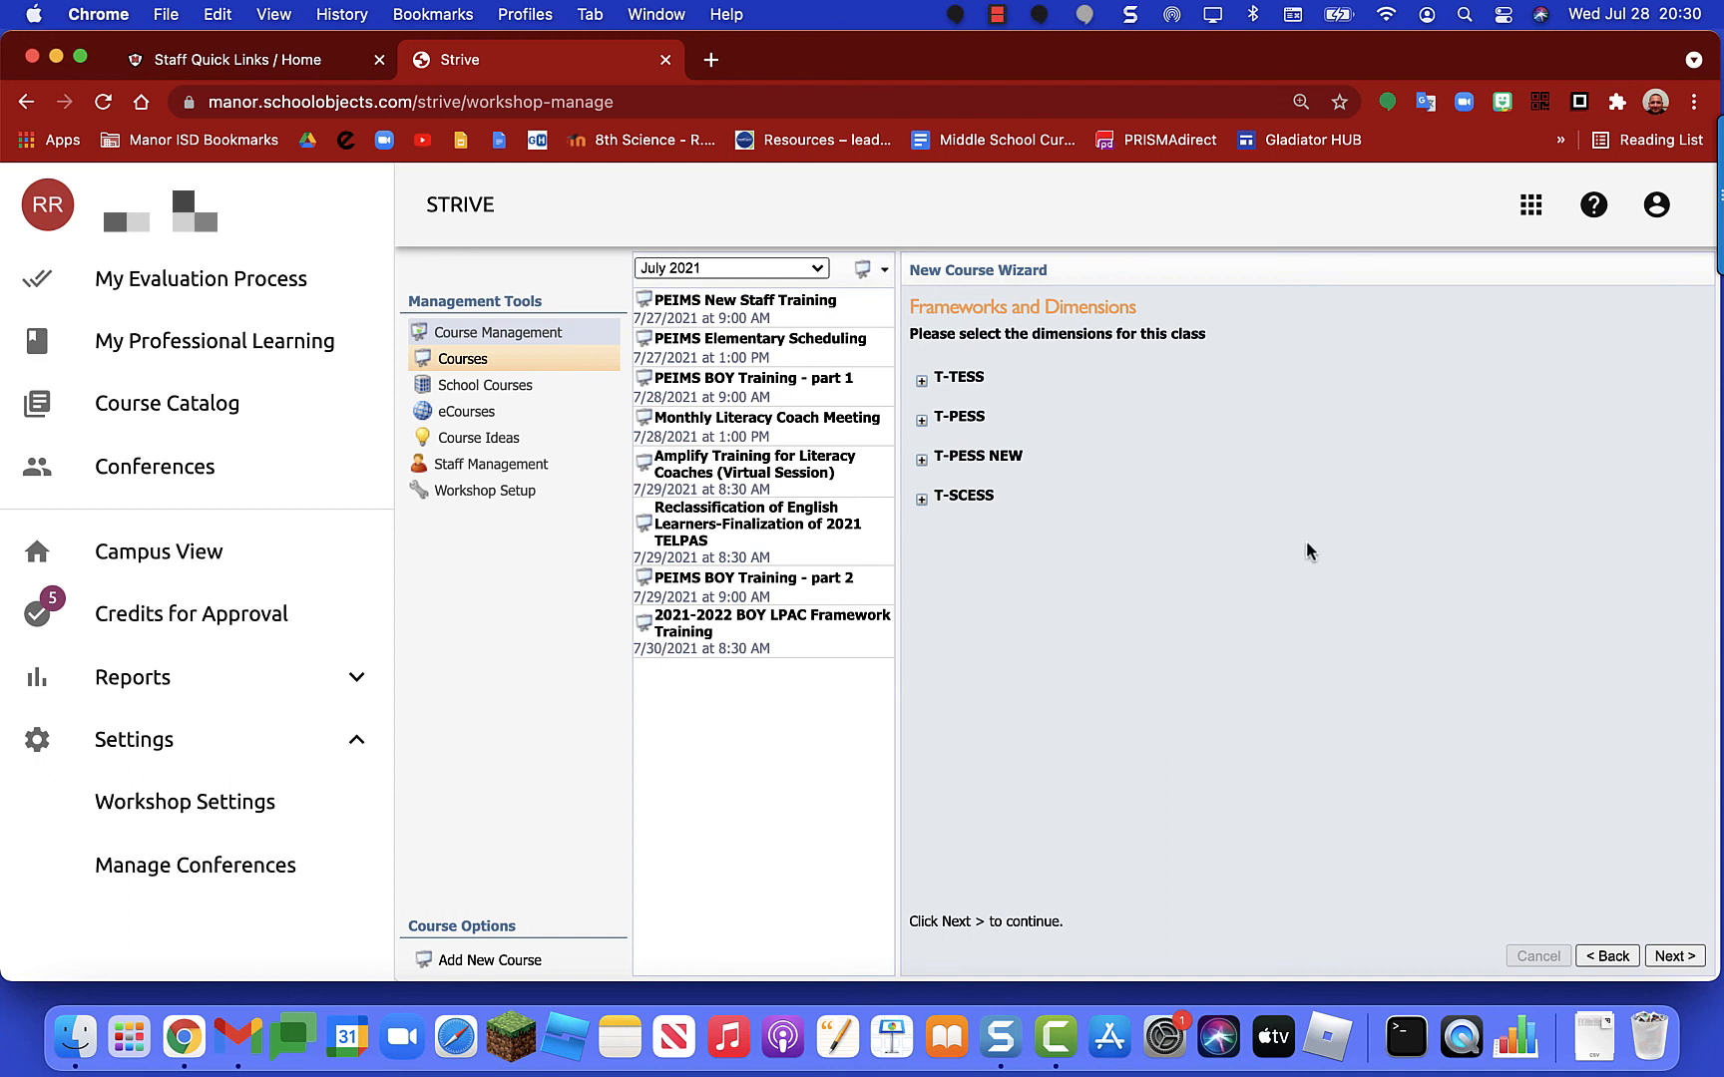
pyautogui.click(1679, 958)
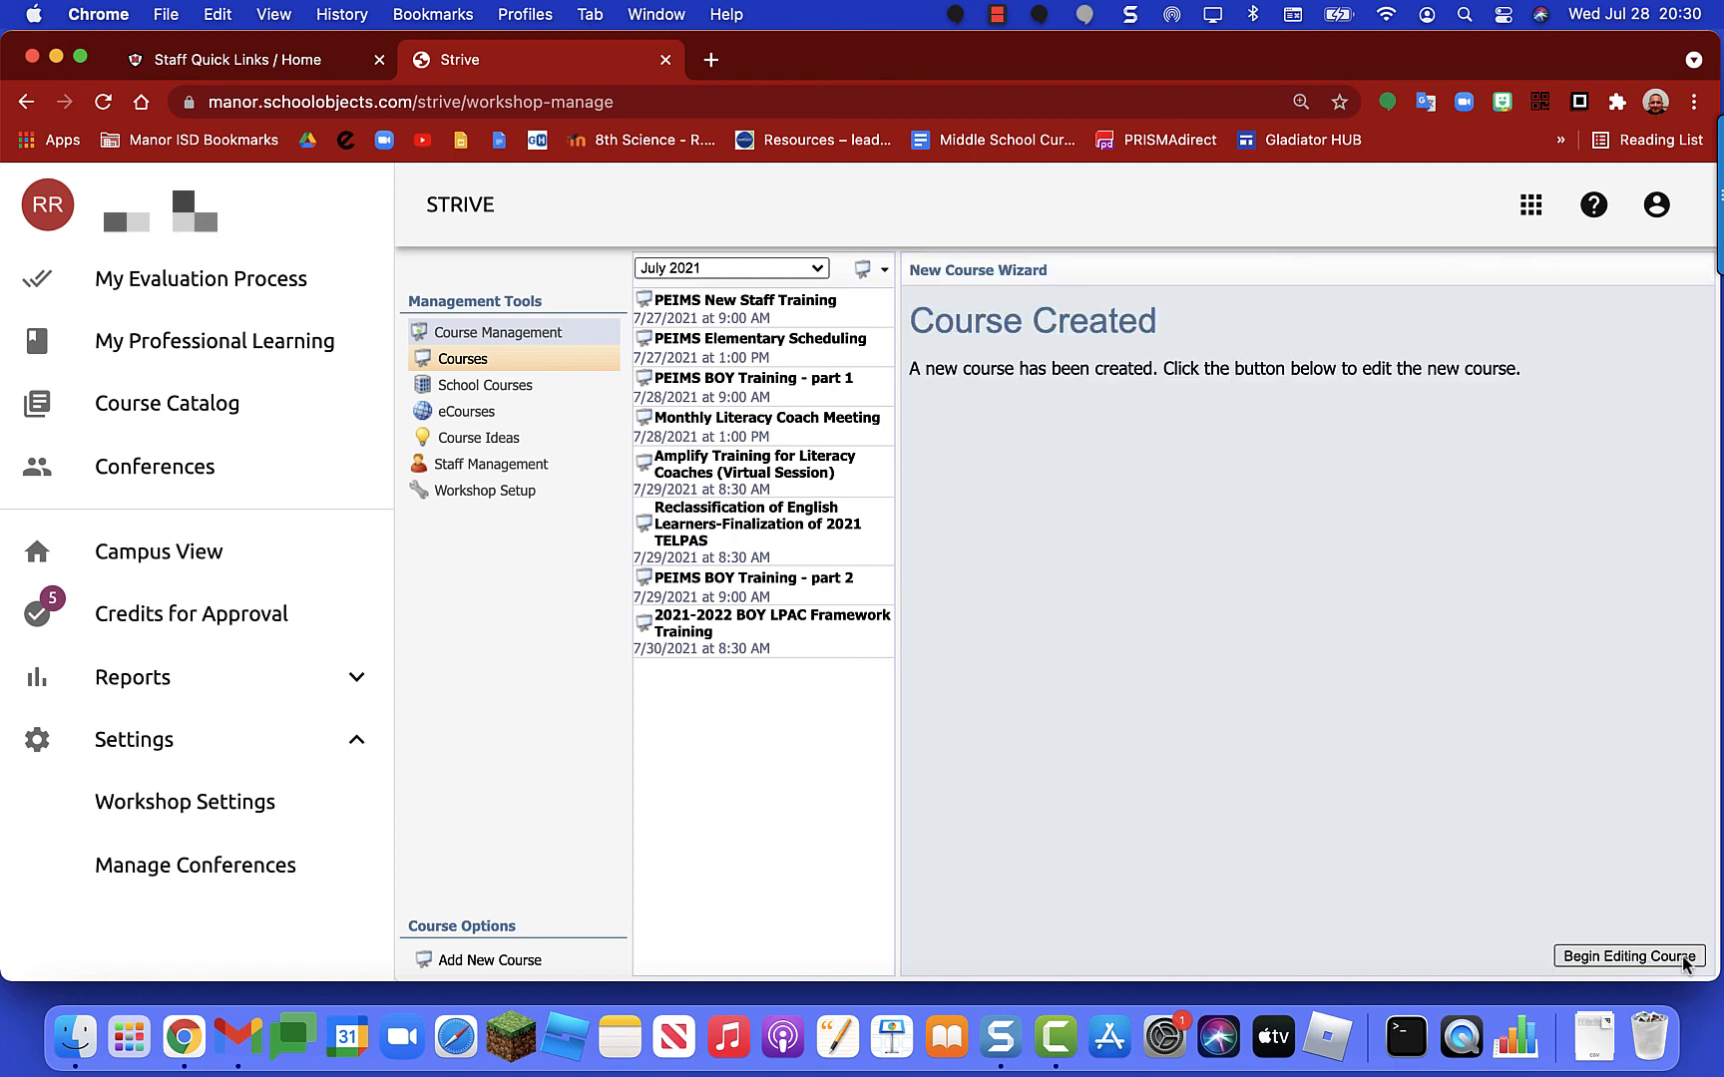
# Step: Begin editing the 7/30/2021 copy and expand Course Description on its Setup tab
pyautogui.click(1620, 958)
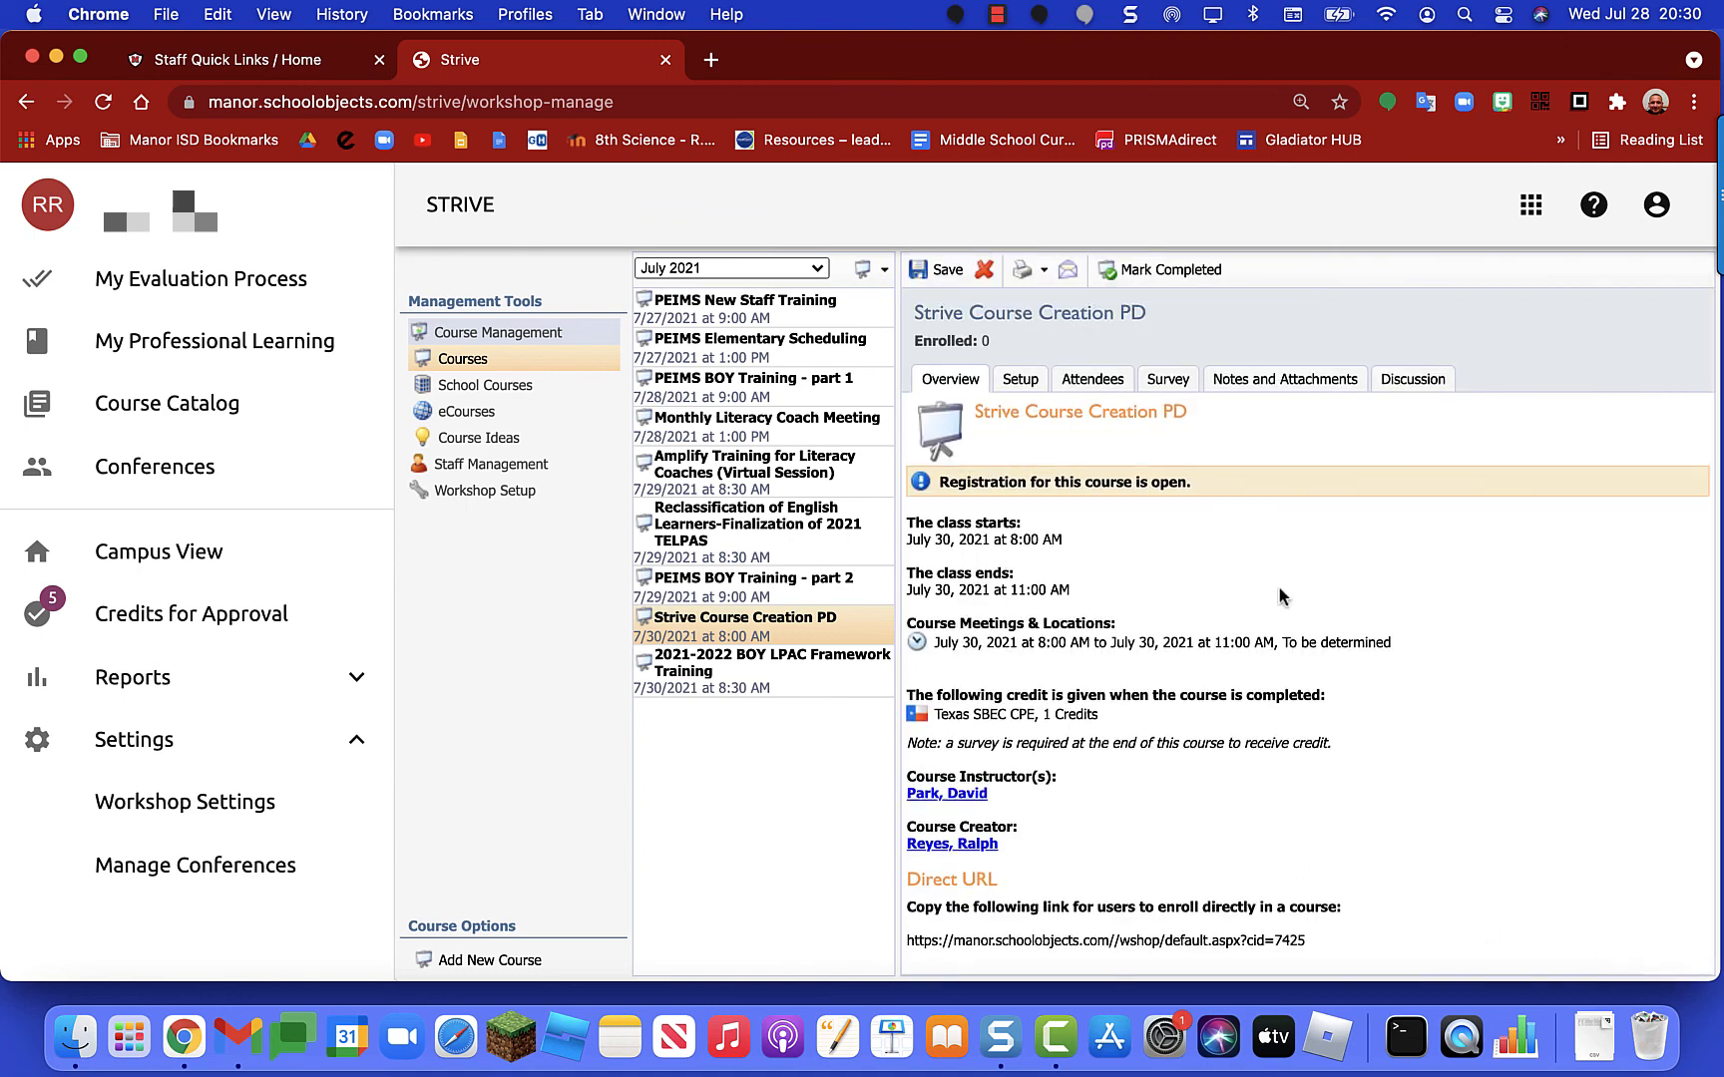
pyautogui.scroll(-1, 1087, 523)
pyautogui.scroll(1, 1087, 524)
pyautogui.click(1019, 385)
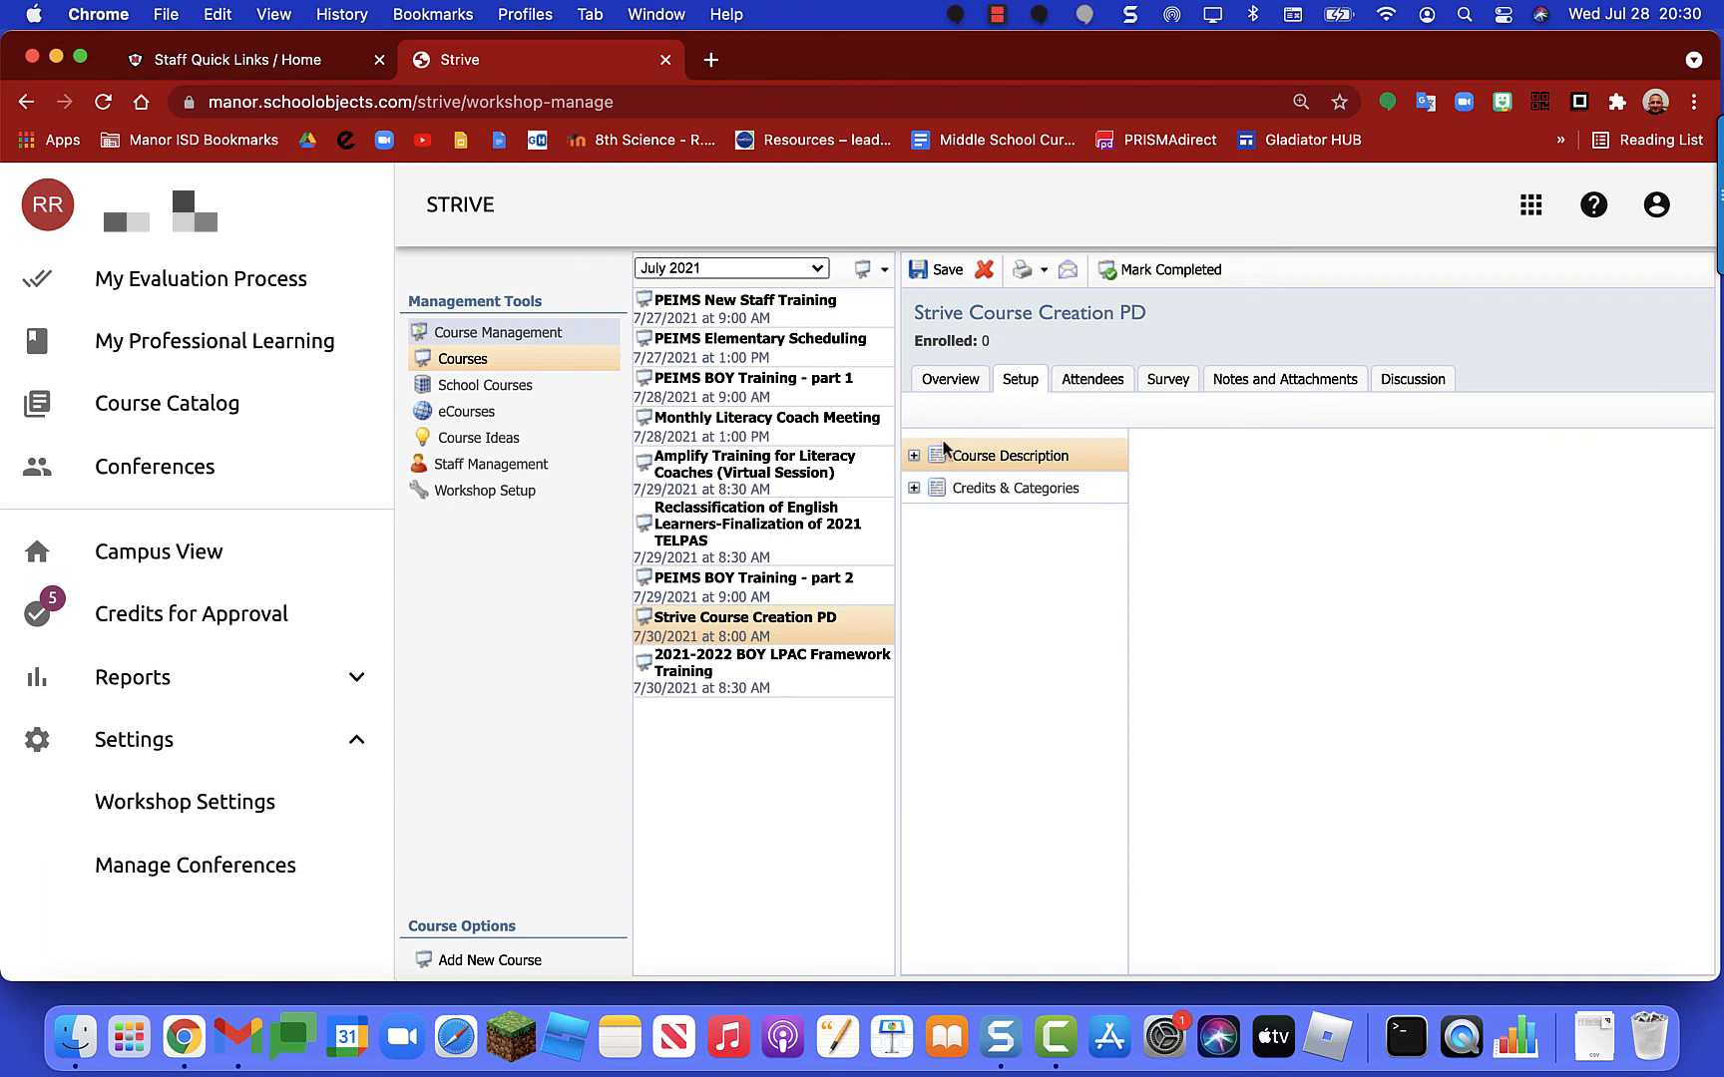
pyautogui.click(914, 455)
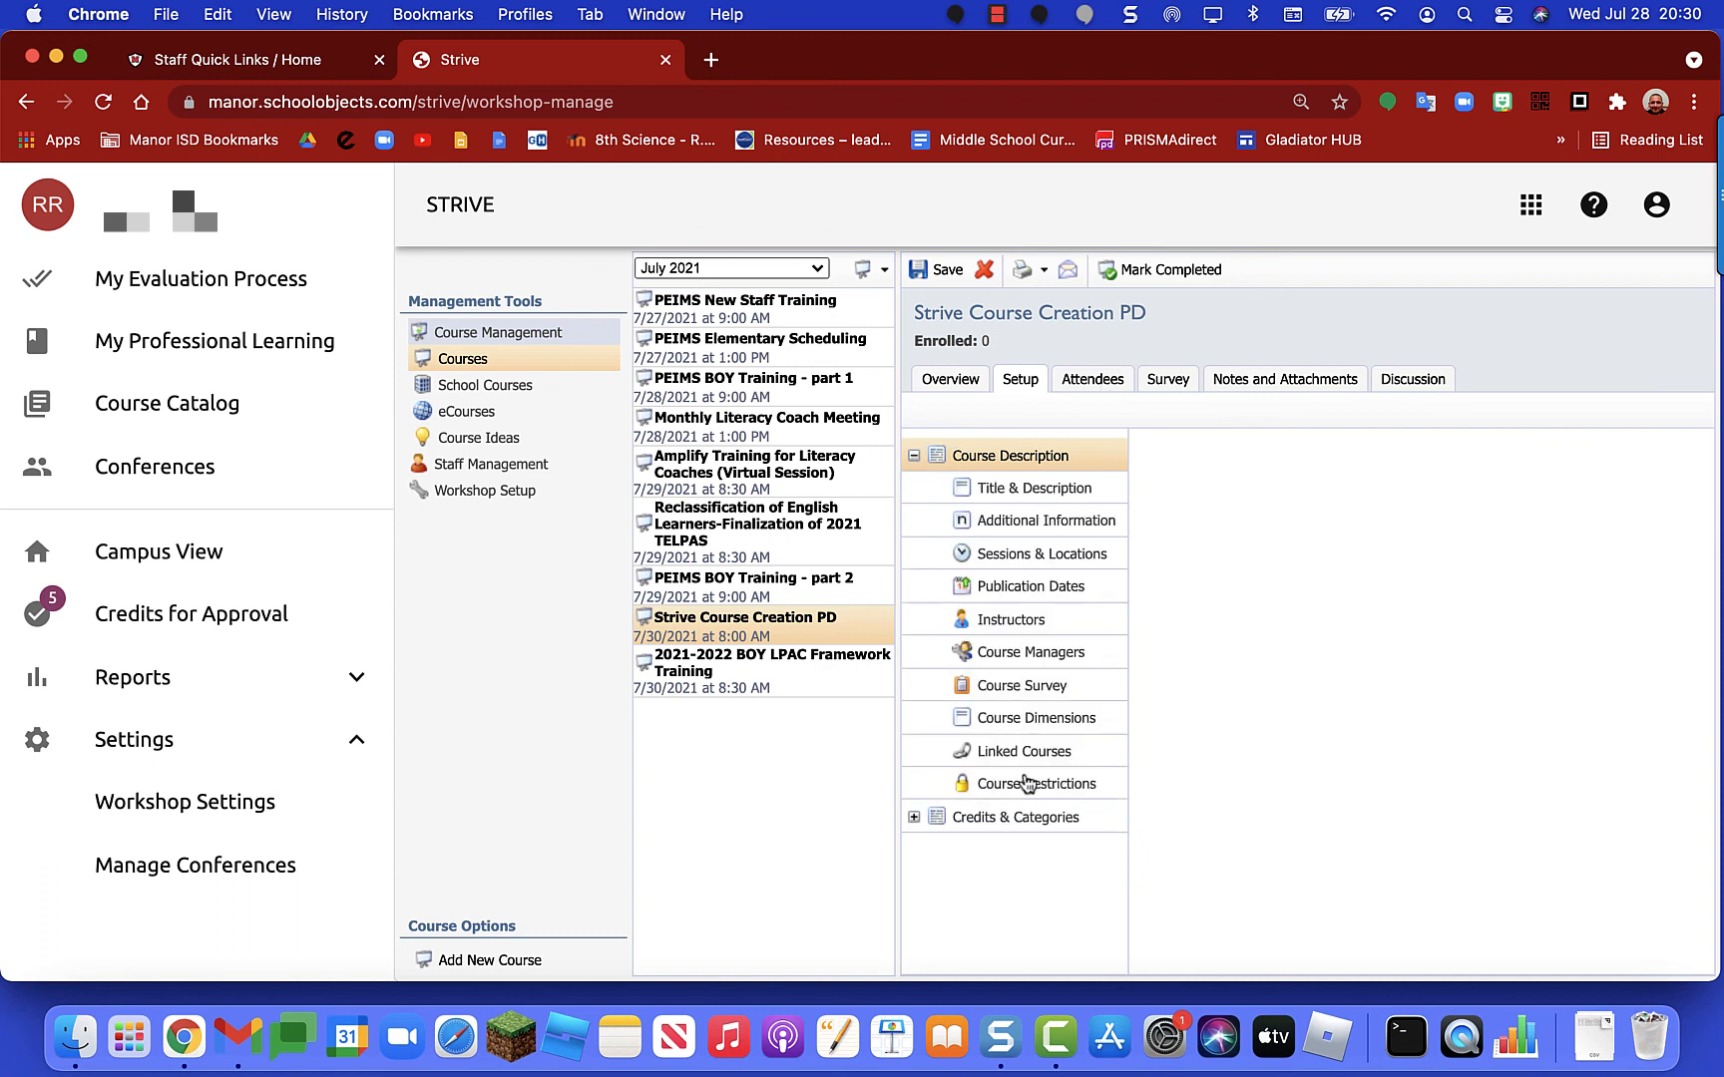